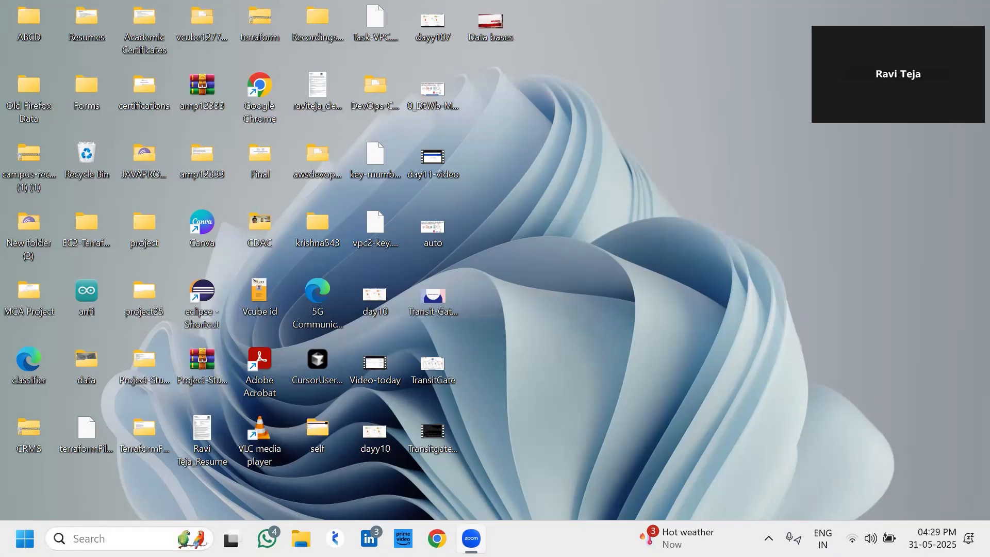
Launch Notepad from Windows search by typing 'not'
{"action": "left_click", "coordinate": [61, 538]}
{"action": "type", "text": "no"}
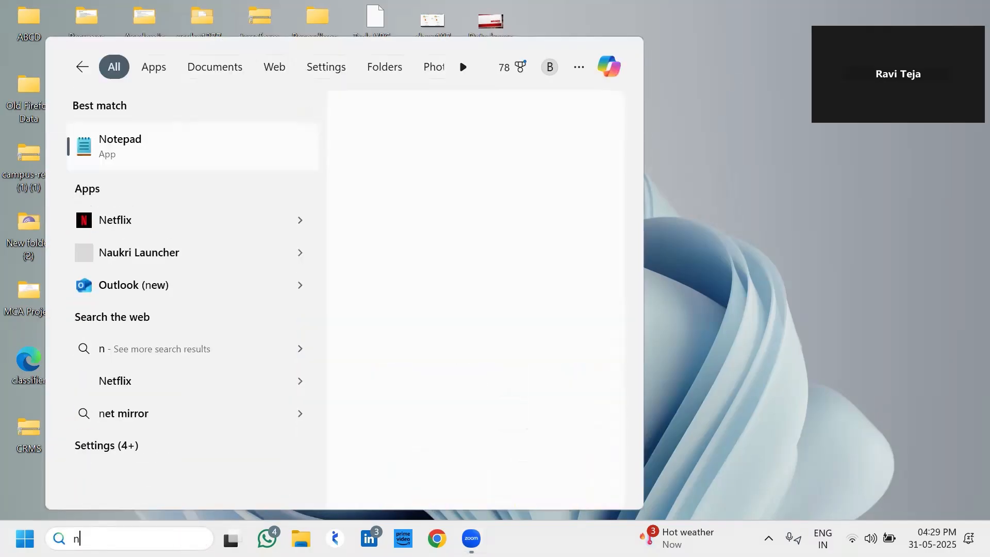
{"action": "type", "text": "t"}
{"action": "key", "text": "Return"}
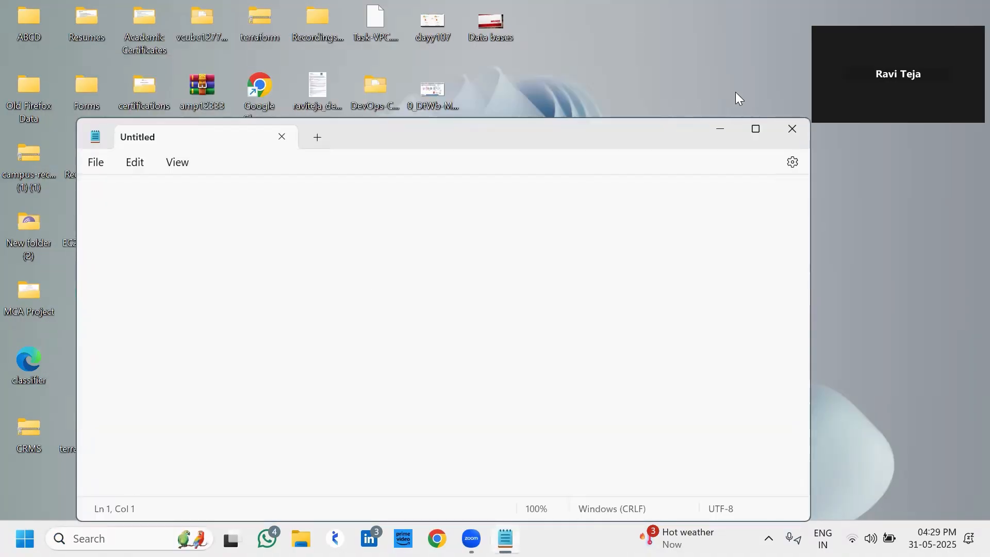
Maximize Notepad and type the notes 'Databases' and 'RDS Relational database service'
{"action": "left_click", "coordinate": [754, 127]}
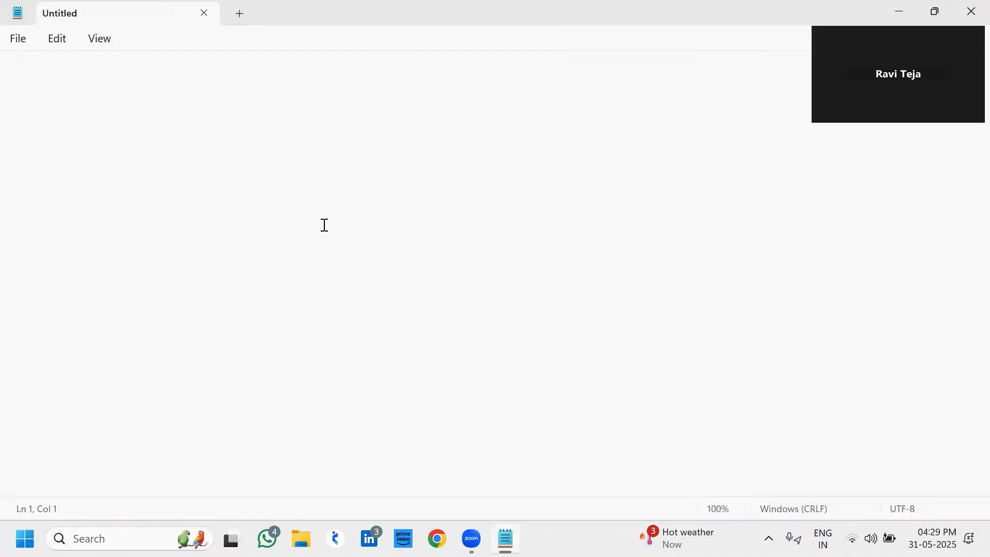
{"action": "type", "text": "Databases"}
{"action": "key", "text": "Return"}
{"action": "key", "text": "Return"}
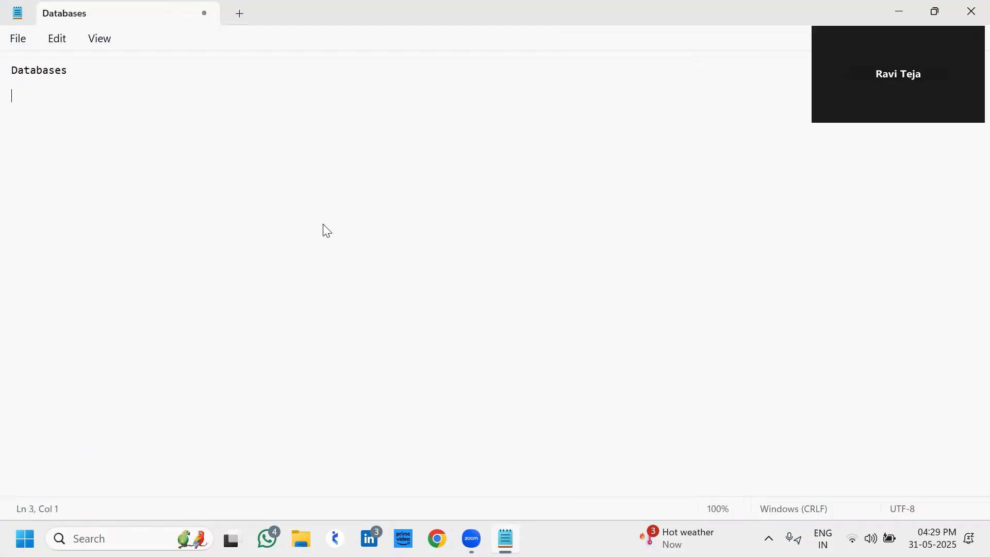
{"action": "type", "text": "RDS R"}
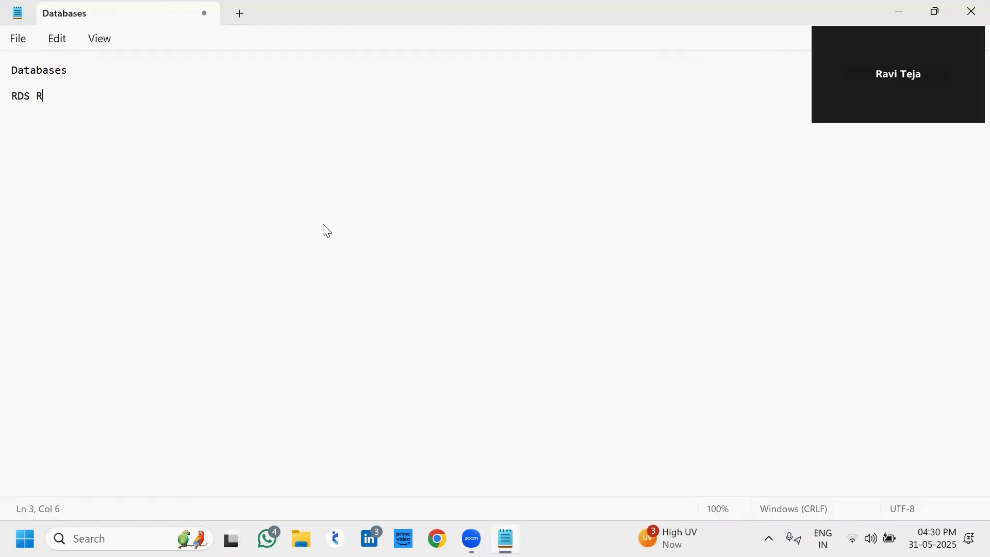
{"action": "type", "text": "elational databas"}
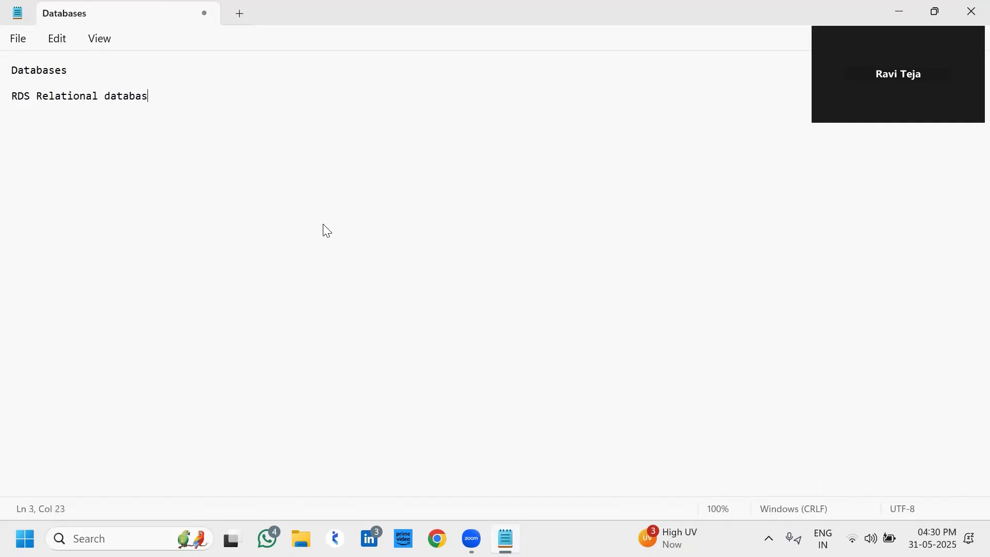
{"action": "type", "text": "e service"}
Add a line 'How to connect Mysql work bench to rds endpoint', correcting typos
{"action": "key", "text": "Return"}
{"action": "key", "text": "Return"}
{"action": "type", "text": "How to con"}
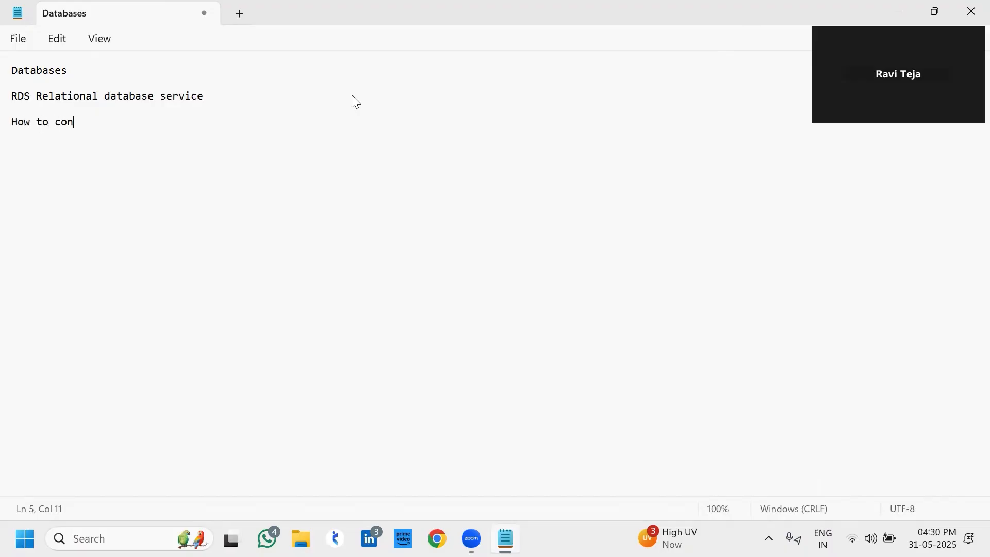
{"action": "type", "text": "nect Mysql work ben"}
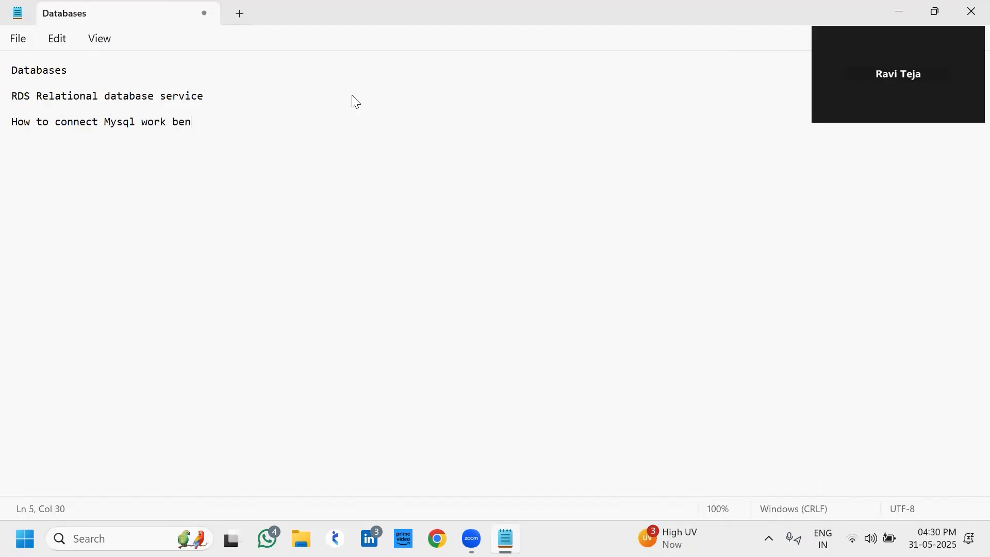
{"action": "type", "text": "h"}
{"action": "key", "text": "BackSpace"}
{"action": "type", "text": "ch to rds endpoin"}
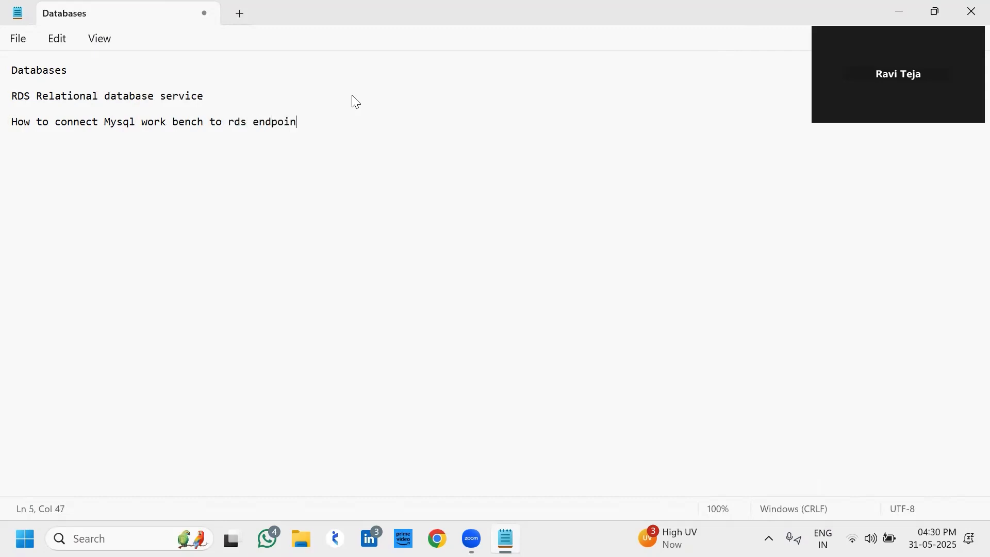
{"action": "type", "text": "t"}
Minimize Notepad and open the 'Data bases' presentation from the desktop
{"action": "left_click", "coordinate": [894, 9]}
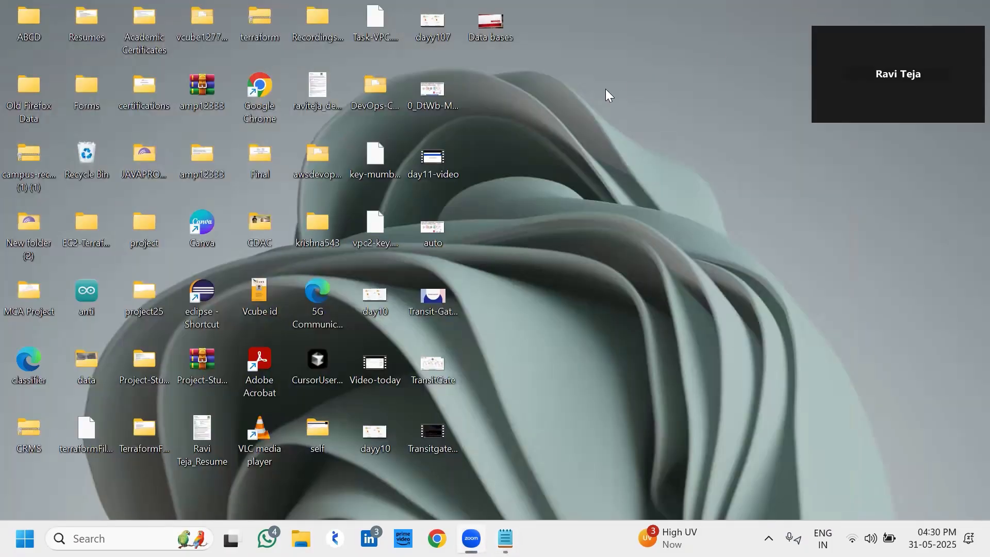
{"action": "left_click", "coordinate": [498, 35]}
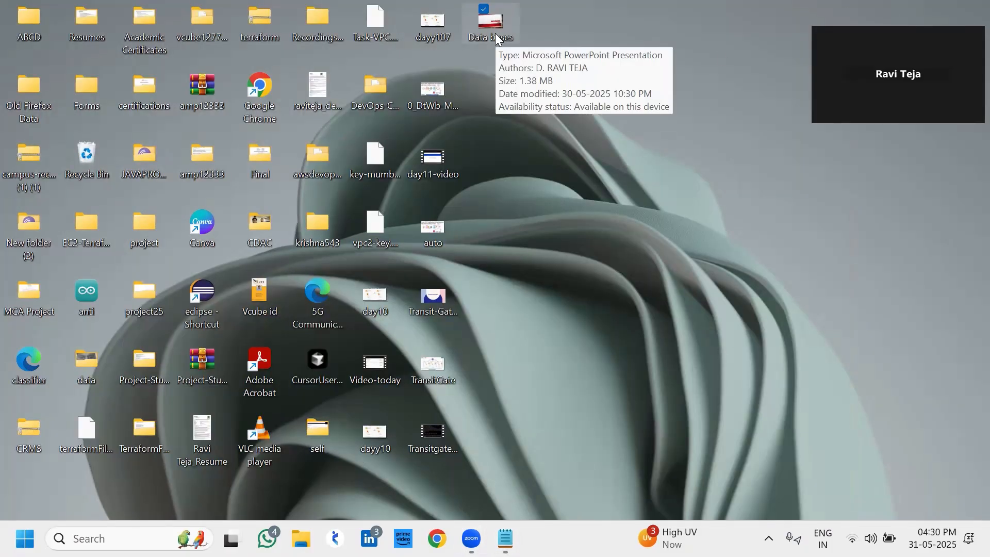
{"action": "double_click", "coordinate": [497, 36]}
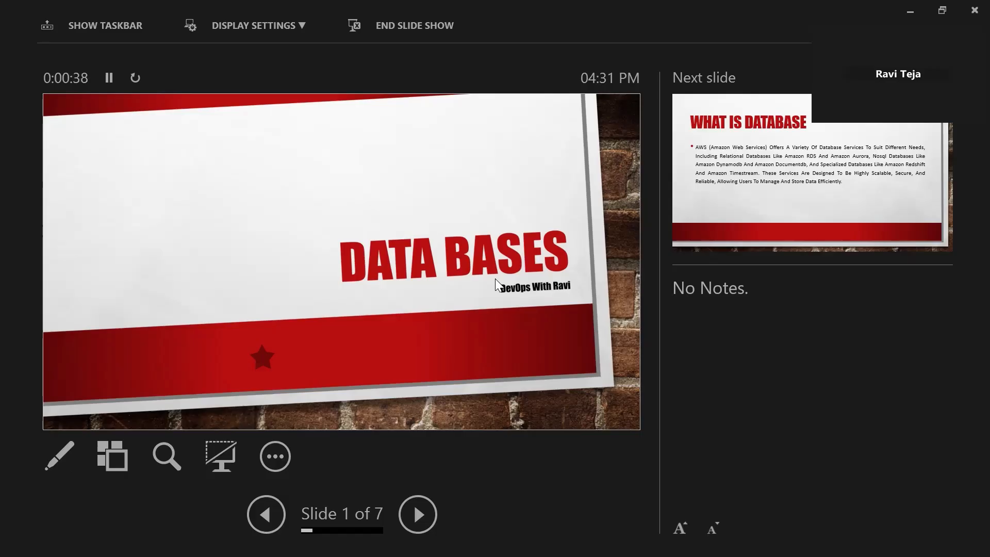
Advance the slide show through 'What is Database' and the Amazon databases list
{"action": "key", "text": "Right"}
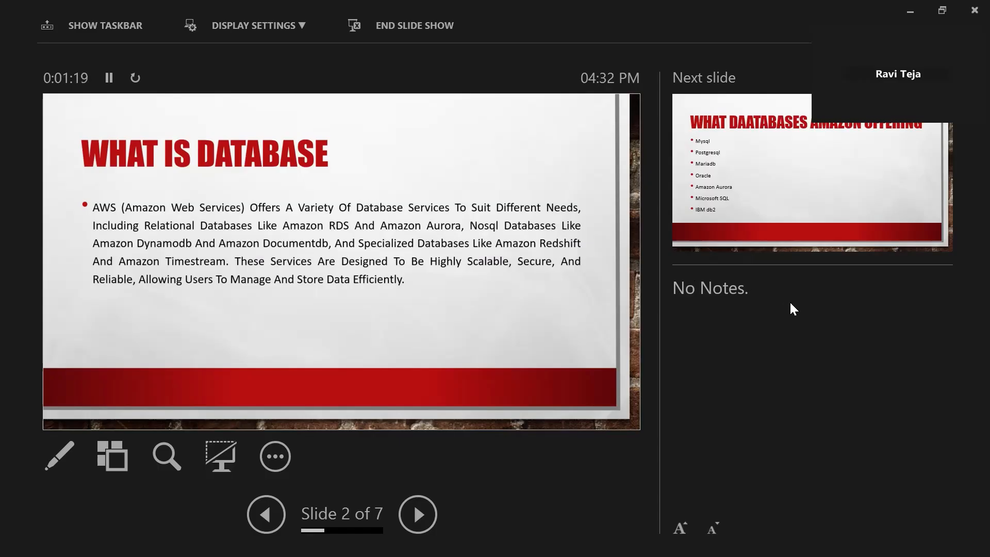
{"action": "key", "text": "Right"}
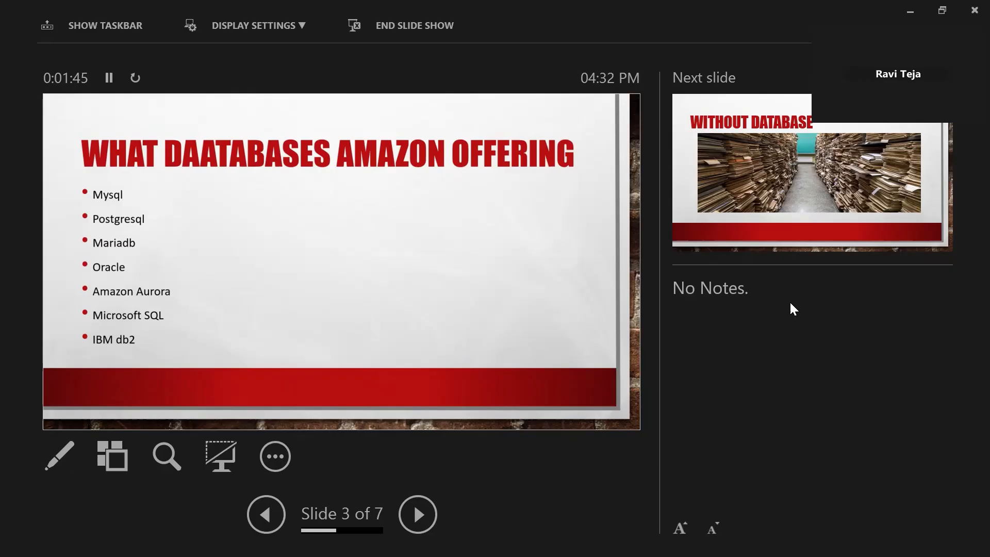
{"action": "key", "text": "Right"}
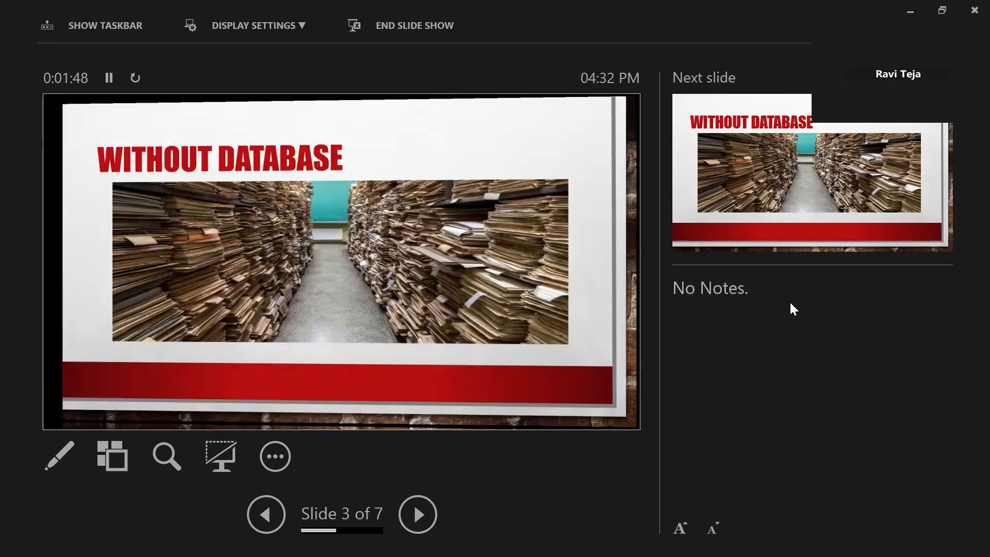
Advance through the Without Database and magnetic storage slides to 'Relational Database Service'
{"action": "key", "text": "Right"}
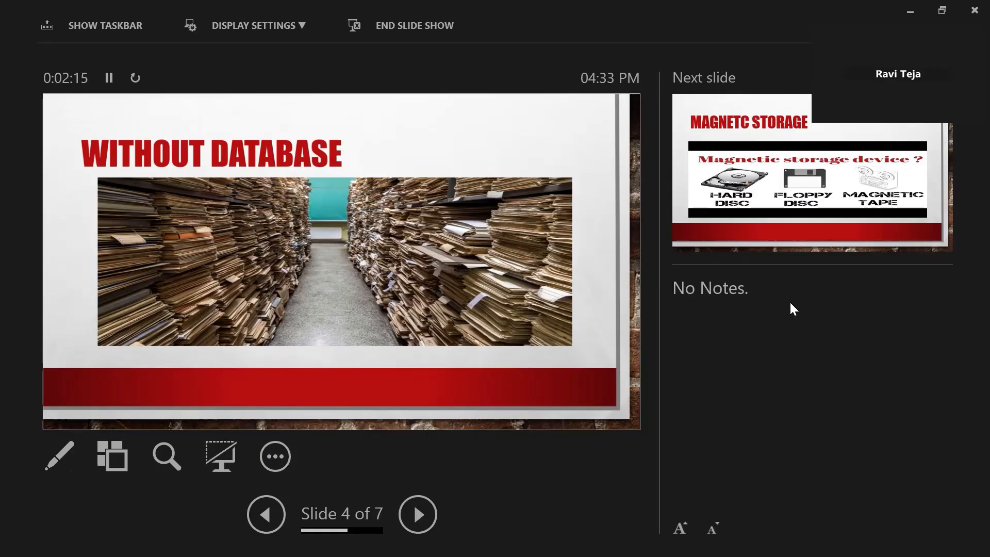
{"action": "key", "text": "Right"}
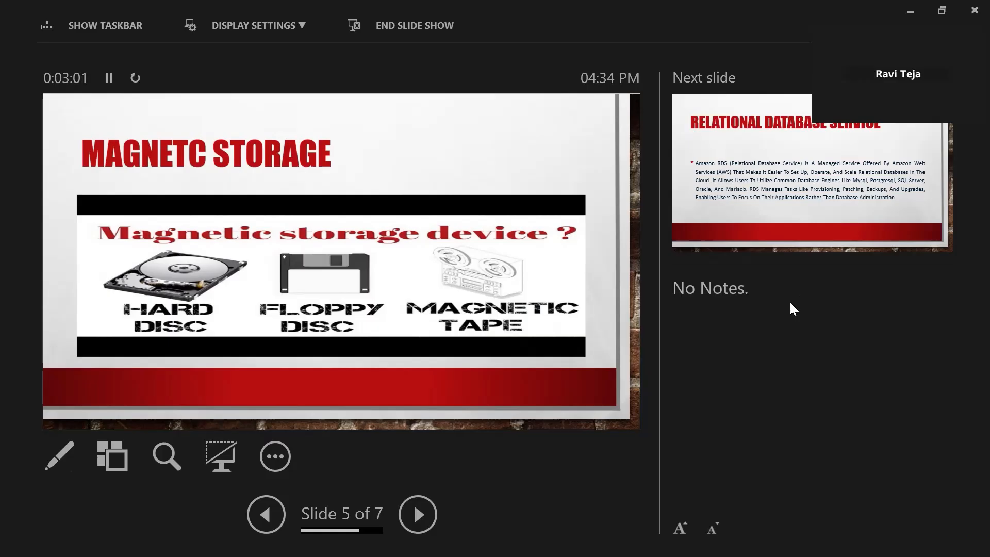
{"action": "key", "text": "Right"}
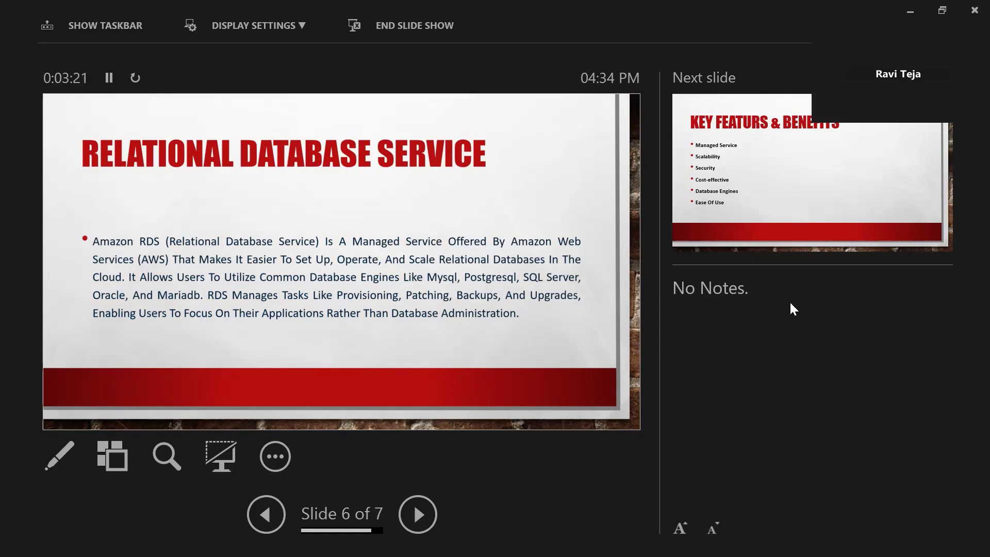
Advance from 'Relational Database Service' toward the 'Key Featurs & Benefits' slide
{"action": "left_click", "coordinate": [729, 194]}
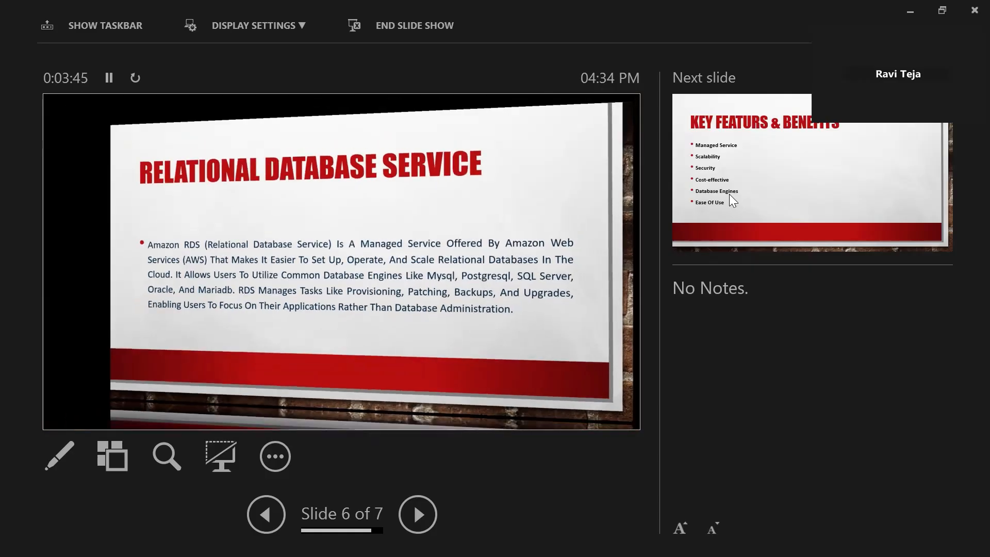
Move onto the final 'Key Featurs & Benefits' slide and end the slide show
{"action": "left_click", "coordinate": [729, 194]}
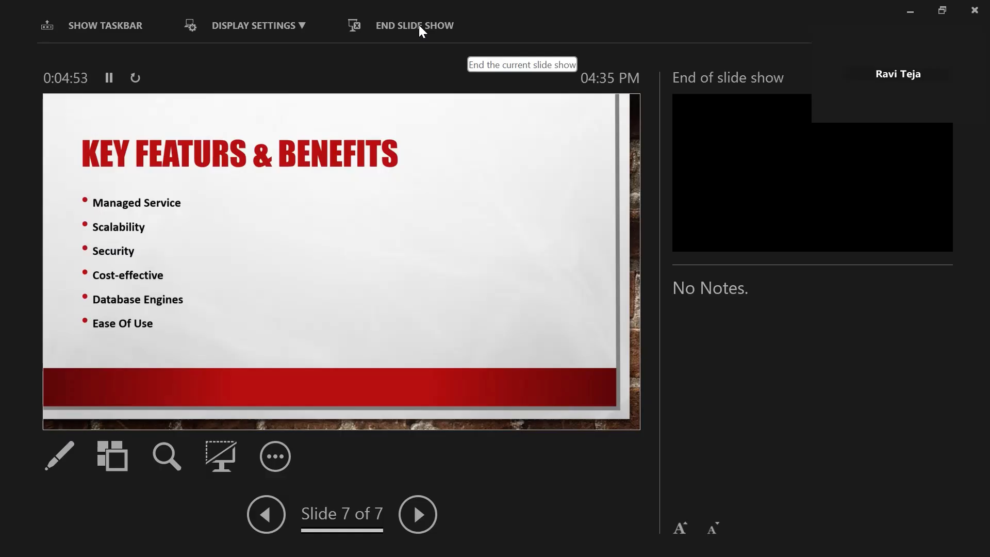
{"action": "left_click", "coordinate": [418, 25]}
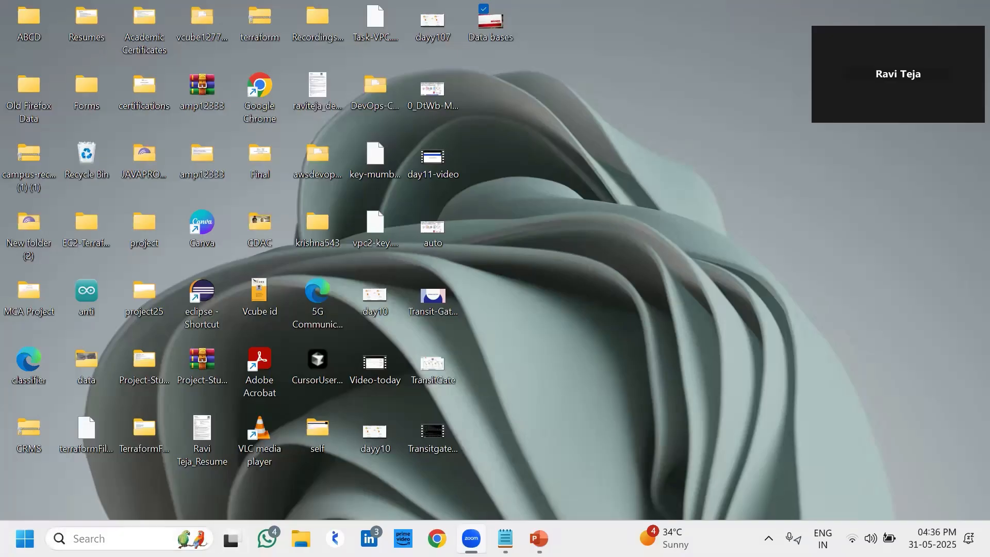
Open Paint via search and draw a 333 × 464px rectangle outline
{"action": "left_click", "coordinate": [119, 539]}
{"action": "type", "text": "paint"}
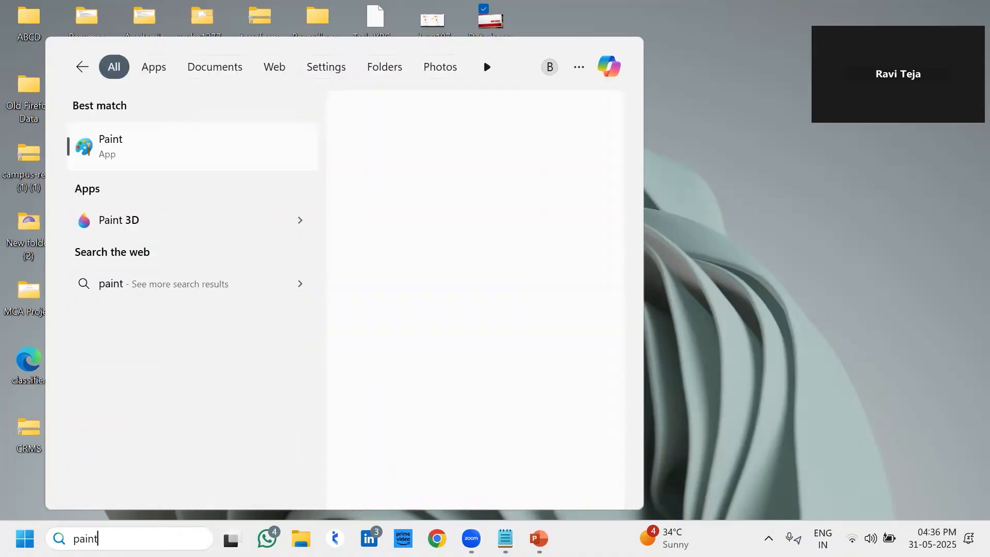
{"action": "key", "text": "Return"}
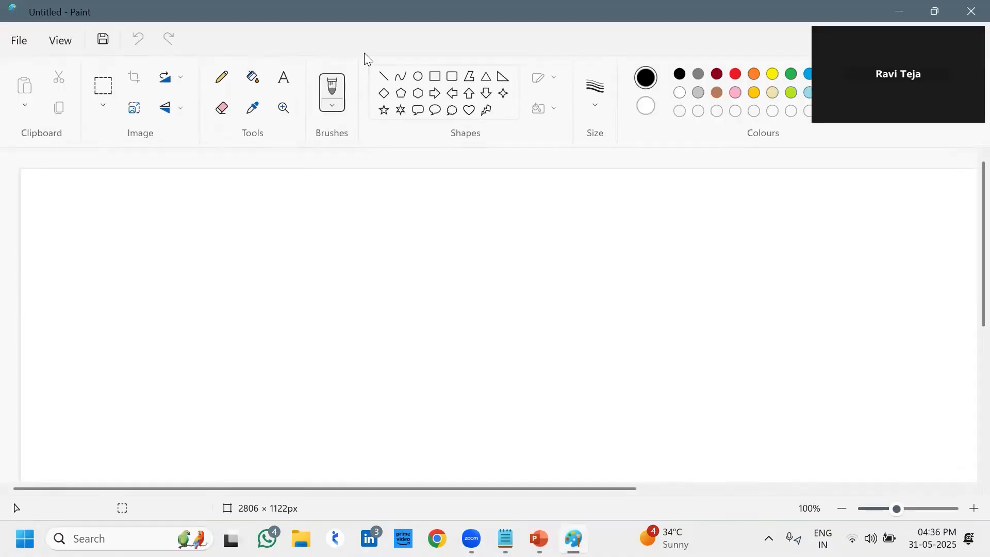
{"action": "left_click", "coordinate": [436, 79]}
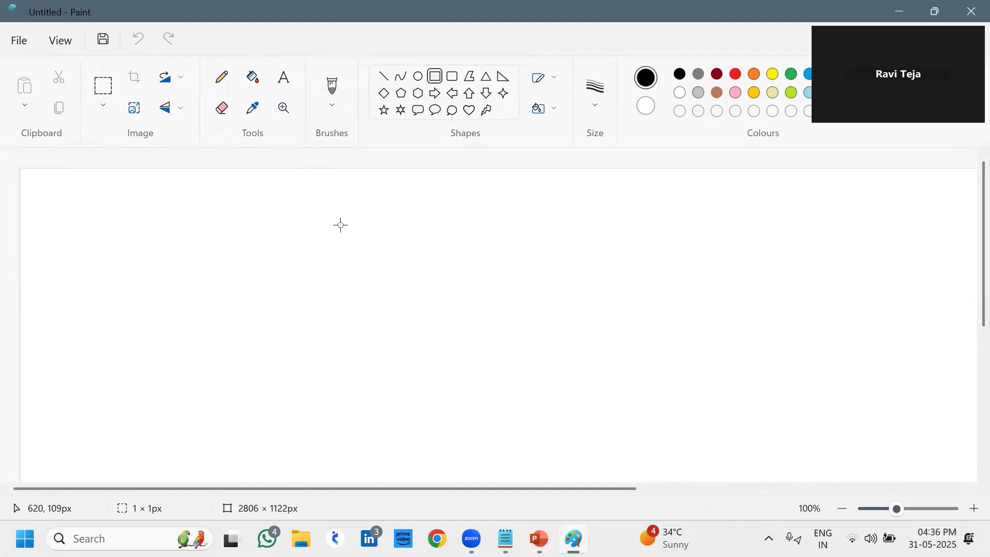
{"action": "left_click_drag", "start_coordinate": [340, 225], "coordinate": [512, 464]}
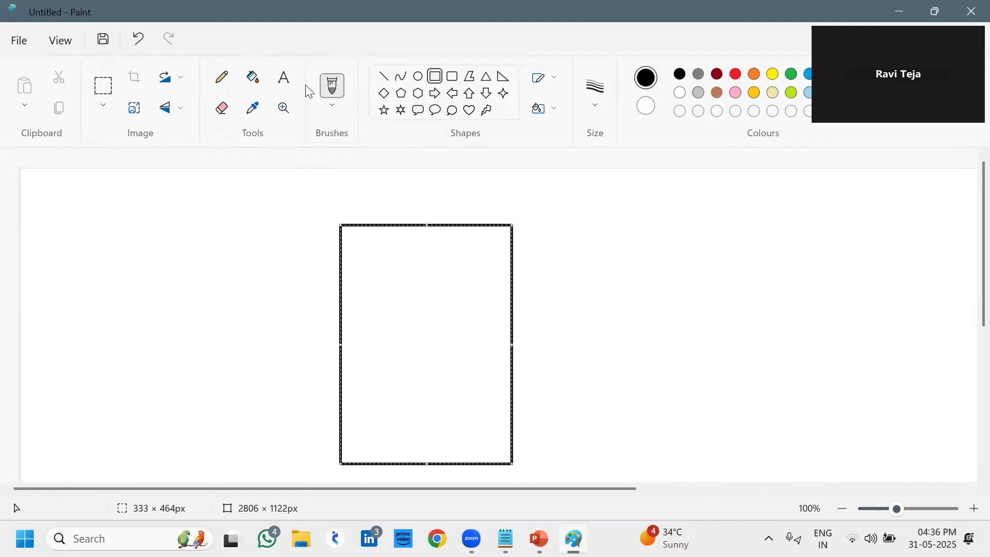
With the Pencil, draw three horizontal lines across the rectangle
{"action": "left_click", "coordinate": [222, 77]}
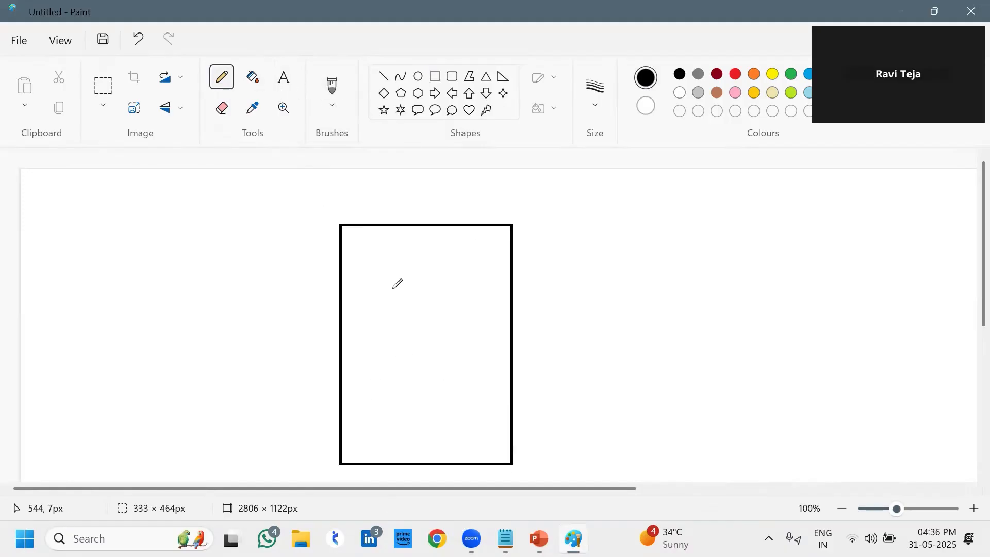
{"action": "left_click_drag", "start_coordinate": [340, 338], "coordinate": [511, 332]}
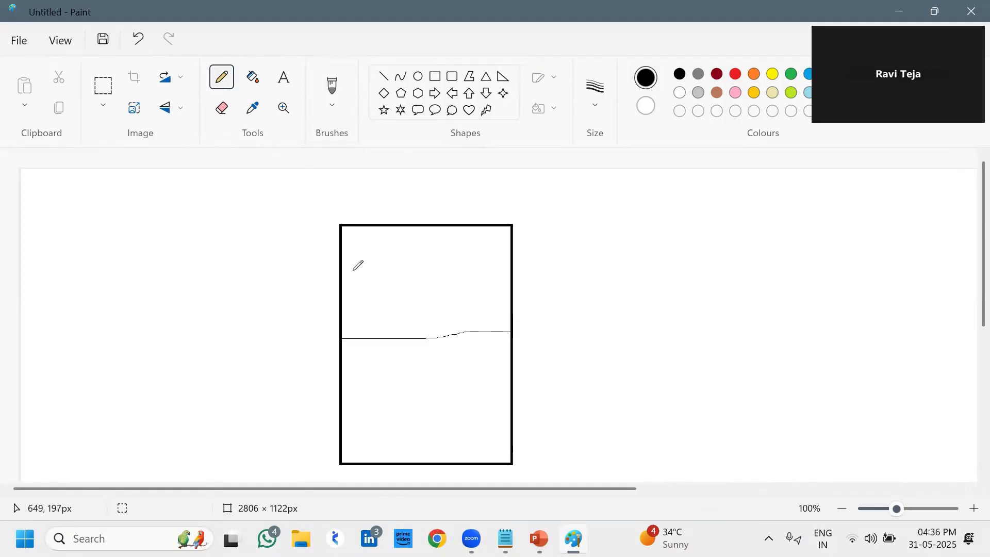
{"action": "left_click_drag", "start_coordinate": [343, 281], "coordinate": [514, 283]}
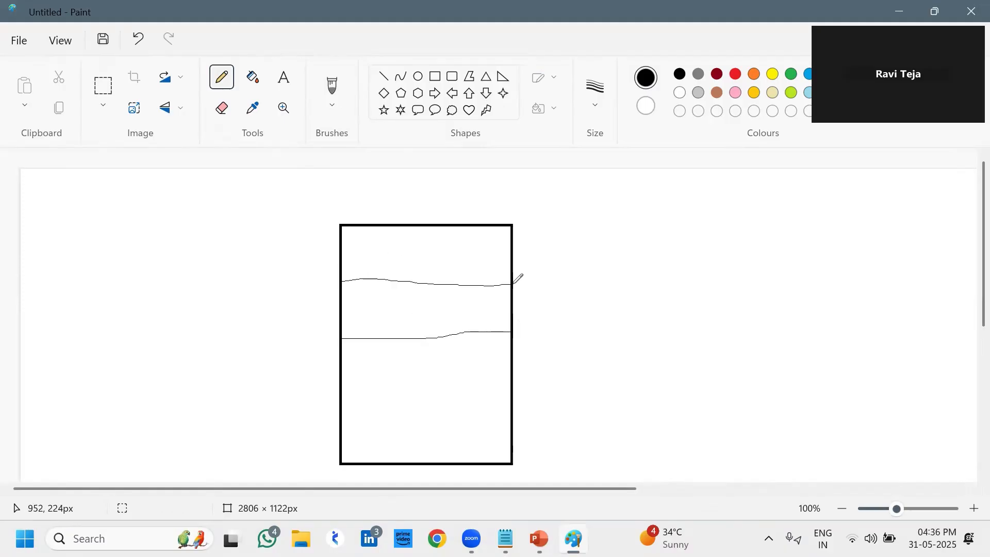
{"action": "left_click_drag", "start_coordinate": [344, 419], "coordinate": [508, 409]}
Add four vertical dividers, extra strokes and a loop in the rectangle's bottom section
{"action": "left_click_drag", "start_coordinate": [378, 416], "coordinate": [377, 465]}
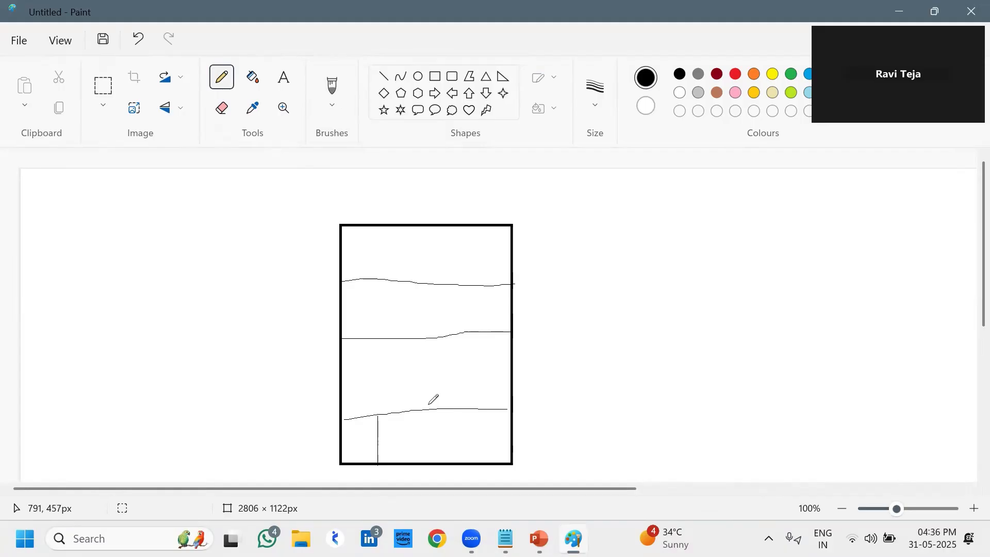
{"action": "left_click_drag", "start_coordinate": [427, 413], "coordinate": [427, 460]}
{"action": "left_click_drag", "start_coordinate": [472, 409], "coordinate": [469, 457]}
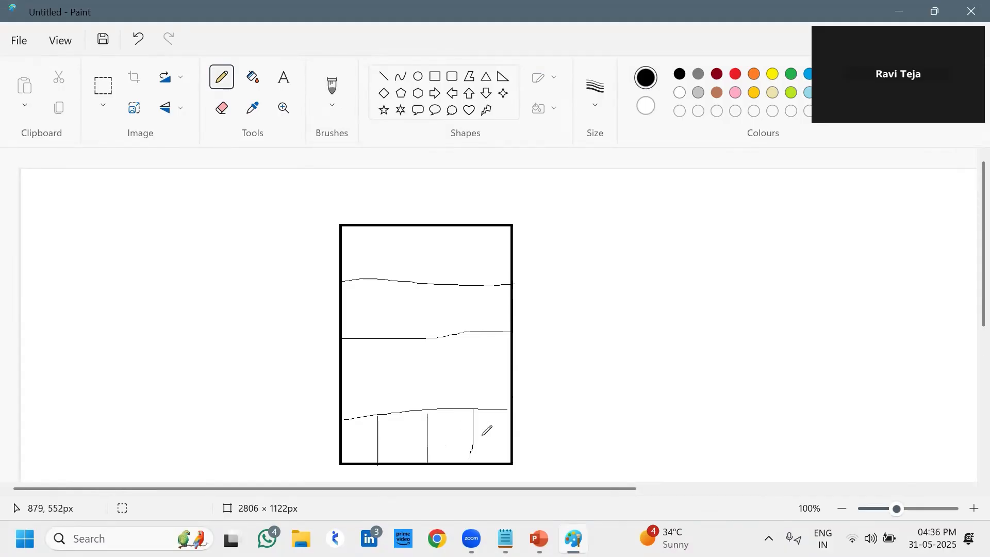
{"action": "left_click_drag", "start_coordinate": [495, 409], "coordinate": [491, 461]}
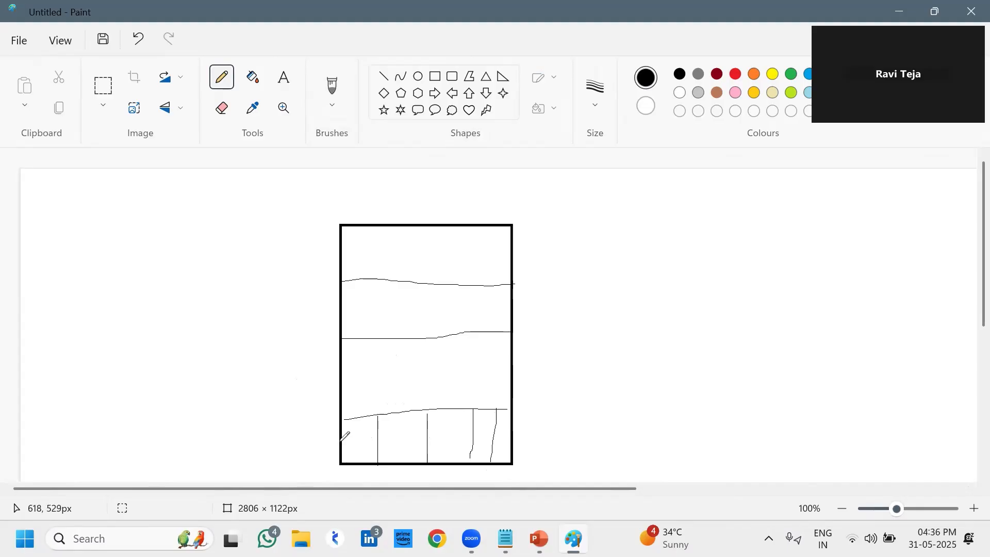
{"action": "left_click_drag", "start_coordinate": [342, 441], "coordinate": [437, 439]}
{"action": "left_click_drag", "start_coordinate": [359, 432], "coordinate": [387, 423]}
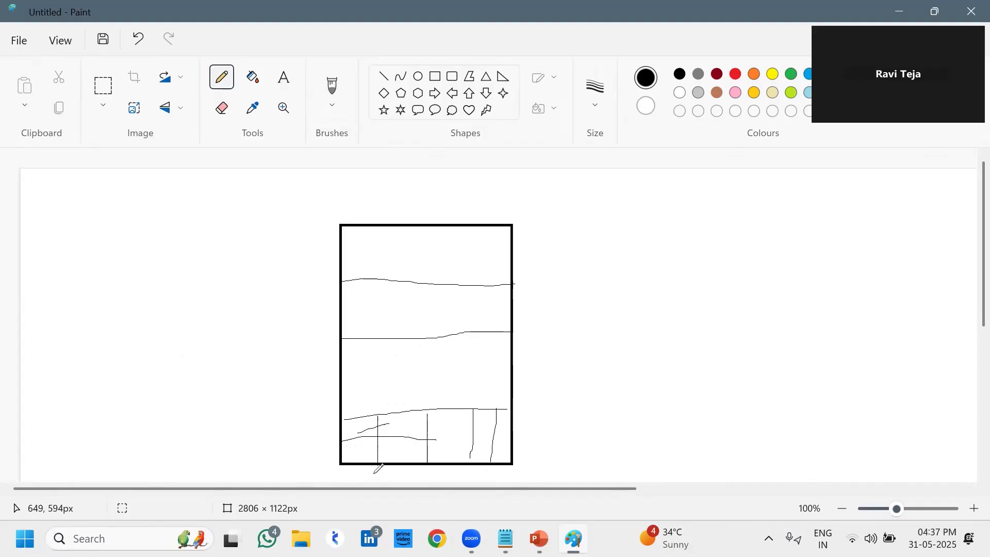
{"action": "left_click_drag", "start_coordinate": [425, 469], "coordinate": [429, 418]}
{"action": "mouse_move", "coordinate": [409, 369]}
{"action": "left_mouse_down"}
{"action": "mouse_move", "coordinate": [405, 480]}
{"action": "mouse_move", "coordinate": [427, 419]}
{"action": "left_mouse_up"}
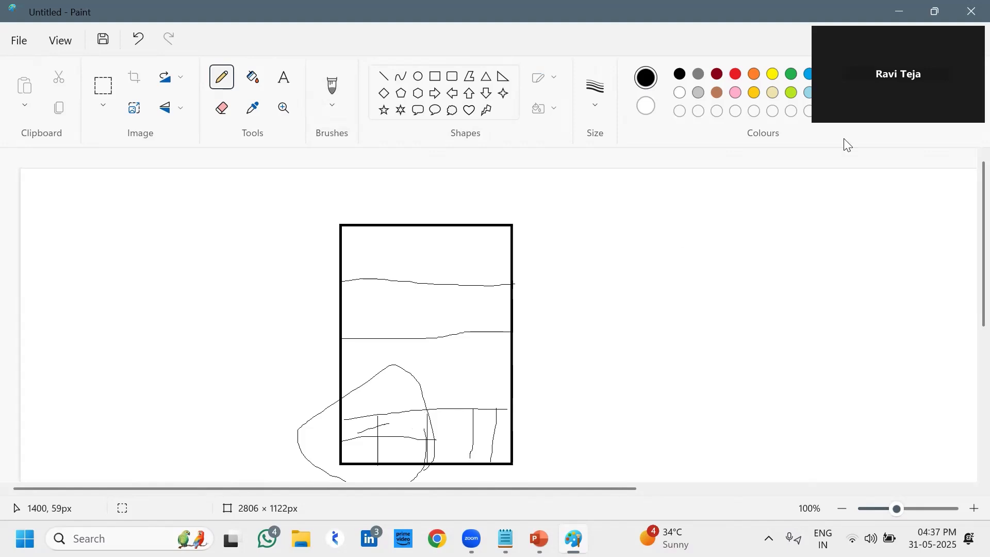
{"action": "left_click_drag", "start_coordinate": [844, 139], "coordinate": [849, 180]}
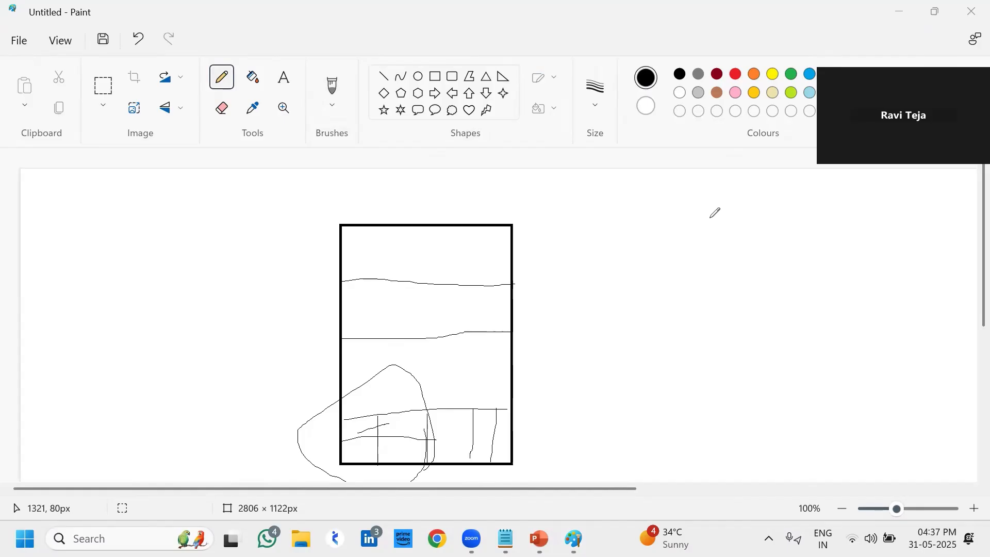
Minimize Paint, select the RDS line in the Notepad notes, then minimize Notepad
{"action": "left_click", "coordinate": [899, 7]}
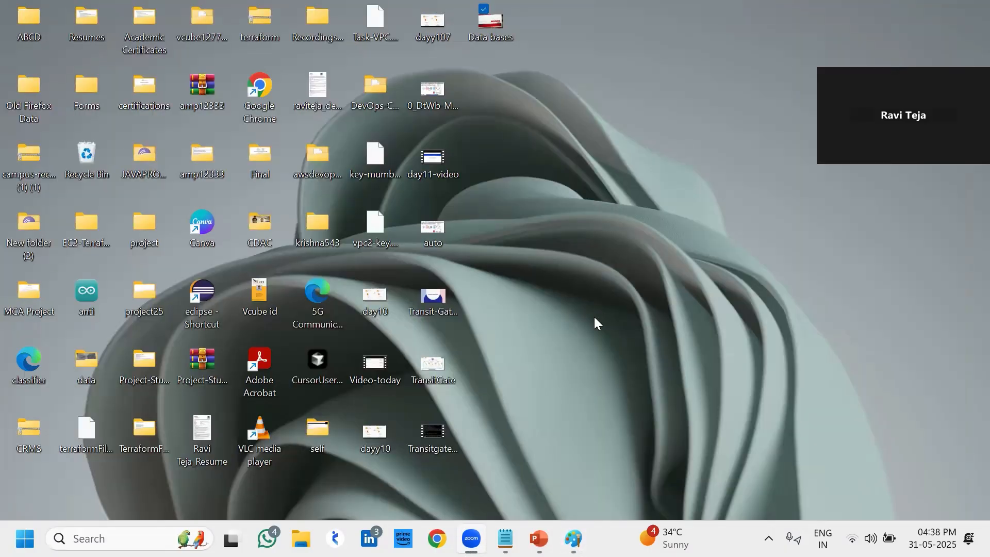
{"action": "left_click", "coordinate": [506, 539]}
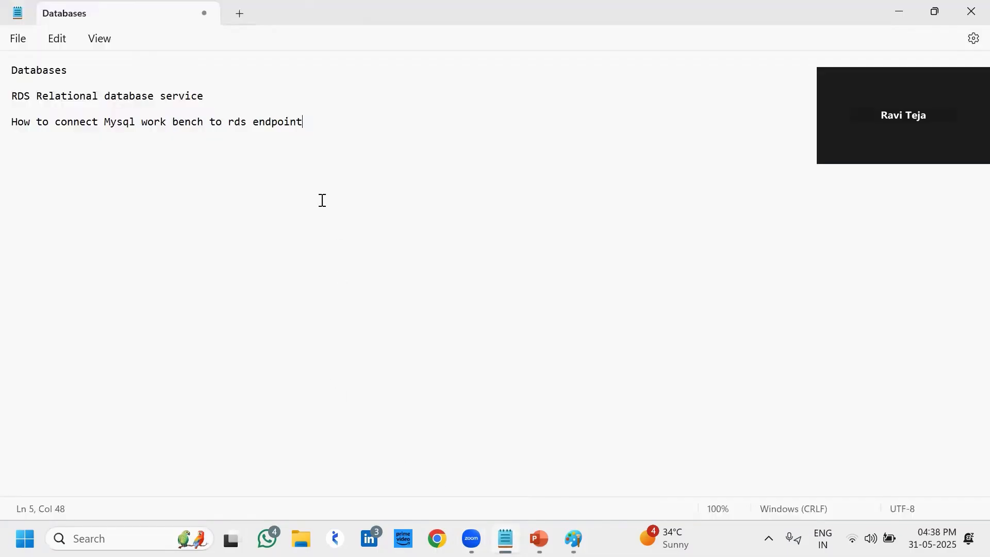
{"action": "left_click_drag", "start_coordinate": [208, 105], "coordinate": [6, 97]}
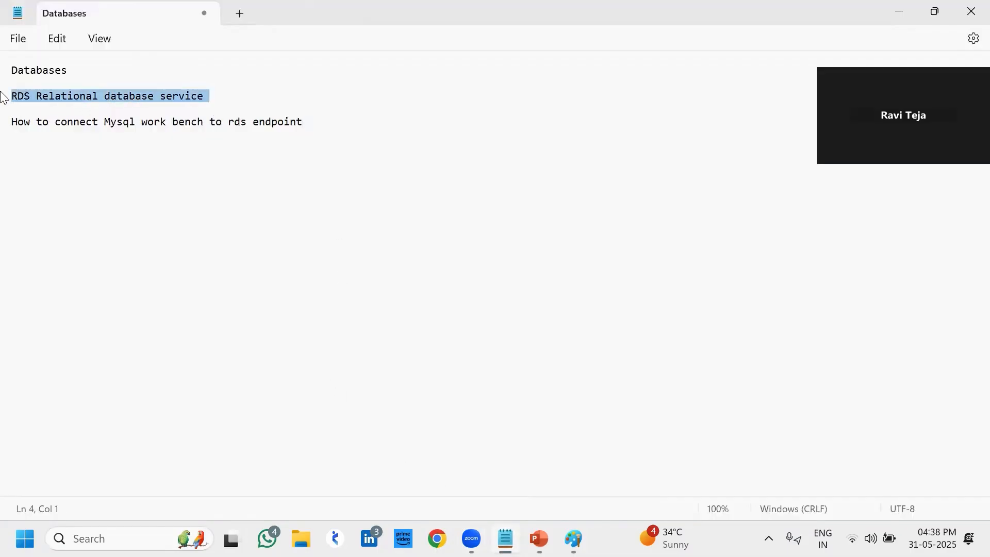
{"action": "left_click", "coordinate": [894, 6]}
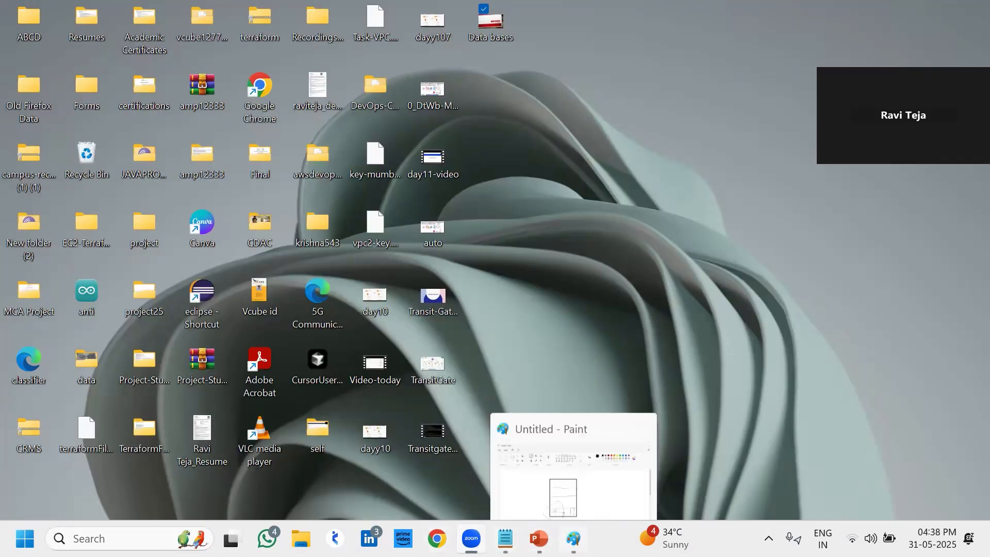
Bring Paint back and draw a tall box with two smaller boxes to its right
{"action": "left_click", "coordinate": [573, 539]}
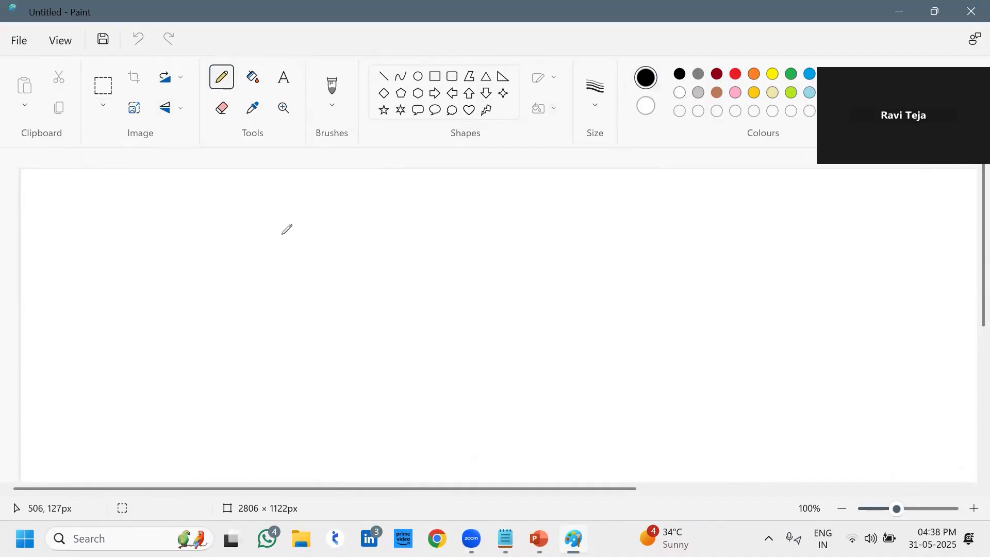
{"action": "mouse_move", "coordinate": [282, 234]}
{"action": "left_mouse_down"}
{"action": "mouse_move", "coordinate": [308, 366]}
{"action": "mouse_move", "coordinate": [424, 362]}
{"action": "mouse_move", "coordinate": [397, 227]}
{"action": "mouse_move", "coordinate": [374, 204]}
{"action": "mouse_move", "coordinate": [285, 223]}
{"action": "mouse_move", "coordinate": [280, 237]}
{"action": "left_mouse_up"}
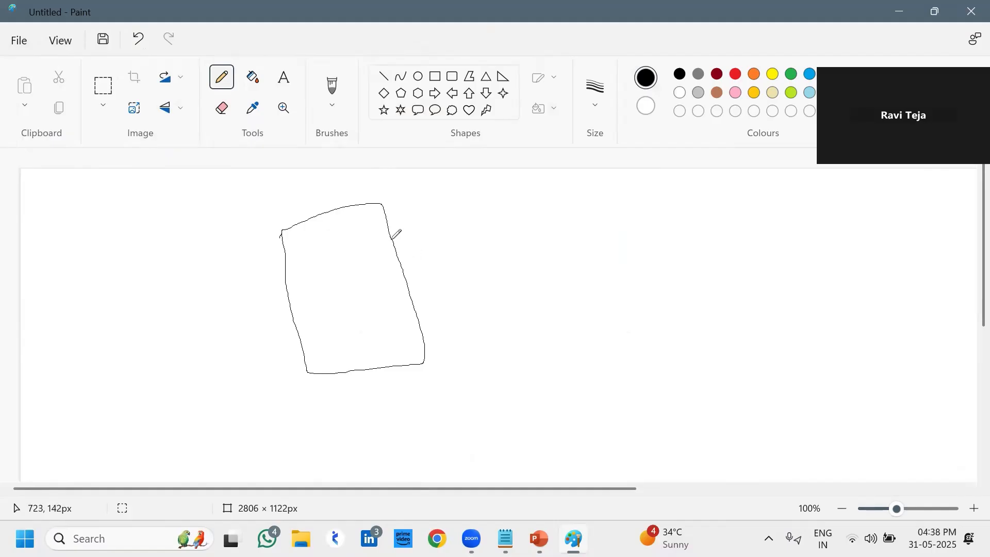
{"action": "mouse_move", "coordinate": [486, 235]}
{"action": "left_mouse_down"}
{"action": "mouse_move", "coordinate": [563, 229]}
{"action": "mouse_move", "coordinate": [503, 284]}
{"action": "mouse_move", "coordinate": [486, 234]}
{"action": "left_mouse_up"}
{"action": "mouse_move", "coordinate": [517, 325]}
{"action": "left_mouse_down"}
{"action": "mouse_move", "coordinate": [605, 312]}
{"action": "mouse_move", "coordinate": [613, 341]}
{"action": "mouse_move", "coordinate": [536, 386]}
{"action": "mouse_move", "coordinate": [519, 359]}
{"action": "mouse_move", "coordinate": [518, 322]}
{"action": "left_mouse_up"}
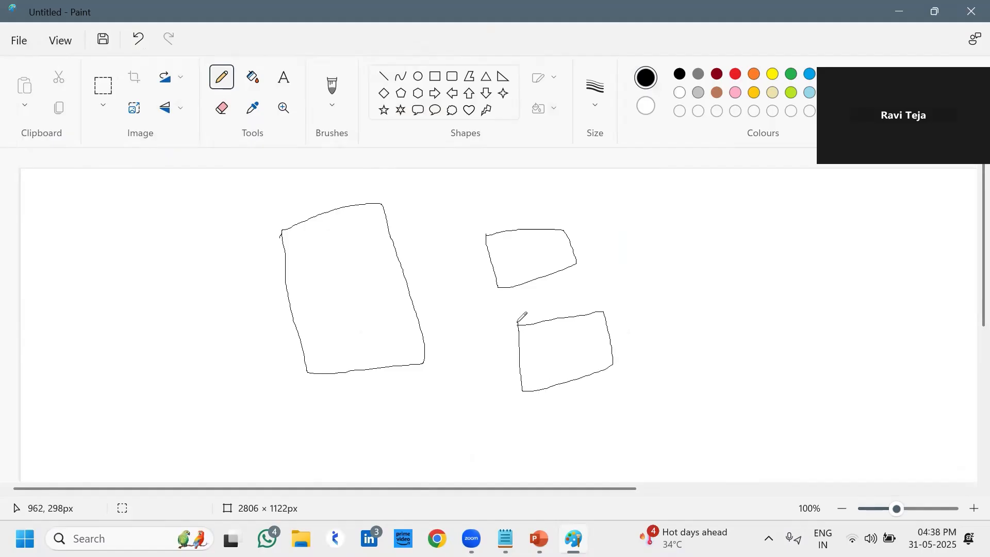
Connect the tall box to the upper and lower boxes with arrowed lines
{"action": "left_click_drag", "start_coordinate": [400, 265], "coordinate": [511, 269]}
{"action": "left_click_drag", "start_coordinate": [416, 318], "coordinate": [522, 370]}
{"action": "mouse_move", "coordinate": [571, 244]}
{"action": "left_mouse_down"}
{"action": "mouse_move", "coordinate": [585, 241]}
{"action": "mouse_move", "coordinate": [648, 320]}
{"action": "mouse_move", "coordinate": [611, 342]}
{"action": "left_mouse_up"}
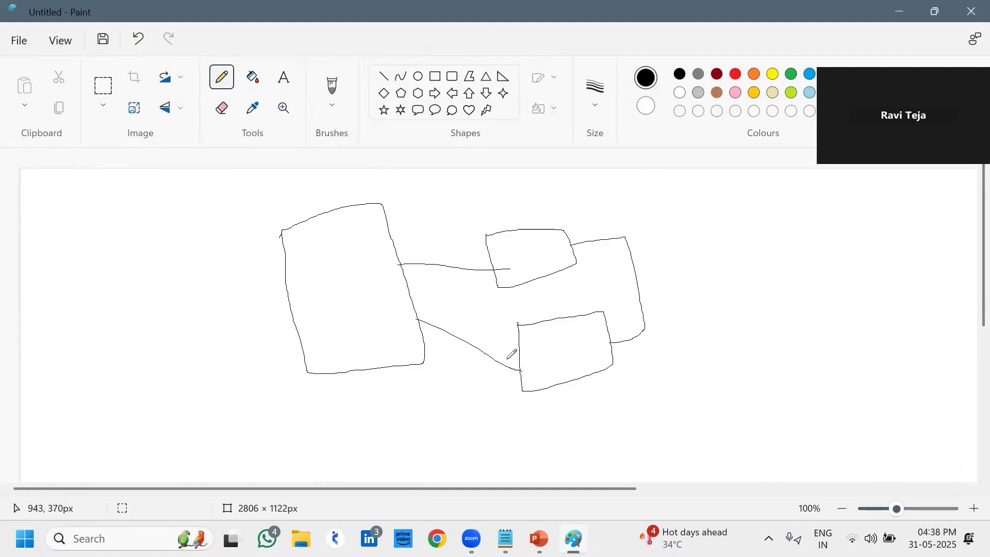
{"action": "mouse_move", "coordinate": [508, 360]}
{"action": "left_mouse_down"}
{"action": "mouse_move", "coordinate": [522, 370]}
{"action": "mouse_move", "coordinate": [500, 383]}
{"action": "left_mouse_up"}
{"action": "mouse_move", "coordinate": [480, 258]}
{"action": "left_mouse_down"}
{"action": "mouse_move", "coordinate": [496, 268]}
{"action": "mouse_move", "coordinate": [482, 286]}
{"action": "left_mouse_up"}
{"action": "left_click_drag", "start_coordinate": [578, 234], "coordinate": [588, 254]}
{"action": "mouse_move", "coordinate": [617, 331]}
{"action": "left_mouse_down"}
{"action": "mouse_move", "coordinate": [612, 344]}
{"action": "mouse_move", "coordinate": [633, 361]}
{"action": "left_mouse_up"}
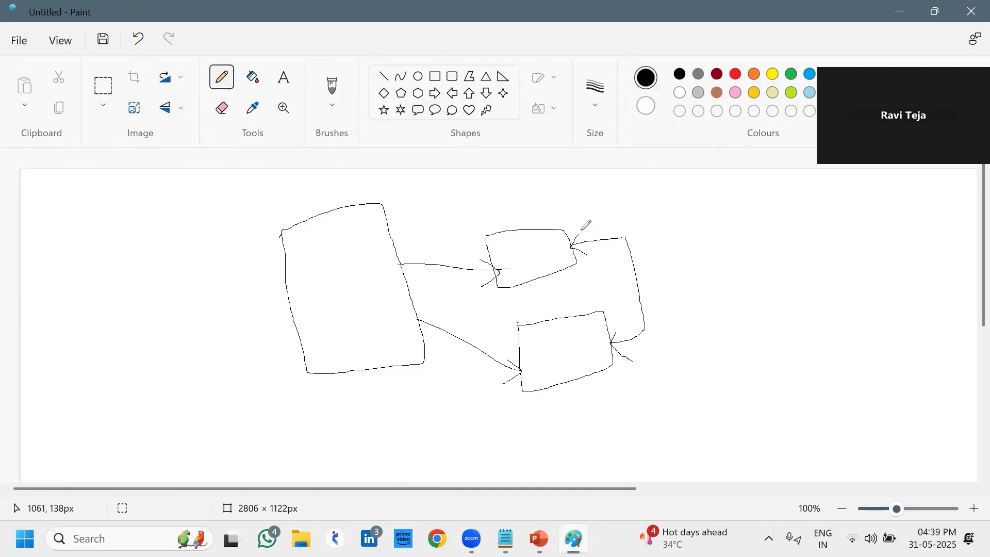
Add small marks above and below the right box and a loop under the tall box
{"action": "mouse_move", "coordinate": [576, 220]}
{"action": "left_mouse_down"}
{"action": "mouse_move", "coordinate": [586, 224]}
{"action": "mouse_move", "coordinate": [590, 210]}
{"action": "mouse_move", "coordinate": [594, 226]}
{"action": "left_mouse_up"}
{"action": "mouse_move", "coordinate": [648, 350]}
{"action": "left_mouse_down"}
{"action": "mouse_move", "coordinate": [649, 369]}
{"action": "mouse_move", "coordinate": [651, 358]}
{"action": "mouse_move", "coordinate": [676, 377]}
{"action": "left_mouse_up"}
{"action": "mouse_move", "coordinate": [397, 396]}
{"action": "left_mouse_down"}
{"action": "mouse_move", "coordinate": [424, 393]}
{"action": "mouse_move", "coordinate": [382, 370]}
{"action": "mouse_move", "coordinate": [427, 401]}
{"action": "mouse_move", "coordinate": [434, 270]}
{"action": "mouse_move", "coordinate": [459, 339]}
{"action": "left_mouse_up"}
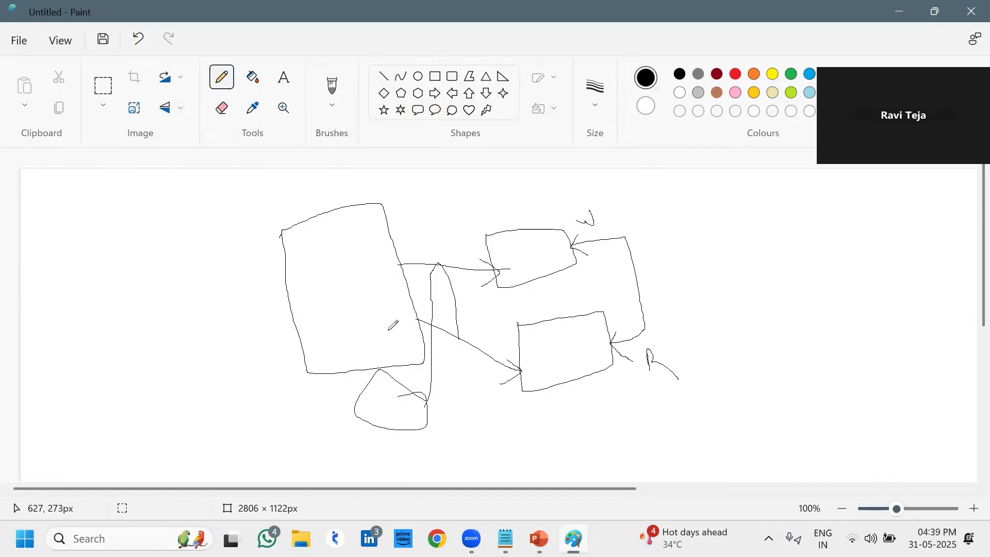
Mark and encircle the tall box with a large curve, add a side line, and sketch a far-left box
{"action": "mouse_move", "coordinate": [331, 281]}
{"action": "left_mouse_down"}
{"action": "mouse_move", "coordinate": [339, 305]}
{"action": "mouse_move", "coordinate": [339, 288]}
{"action": "left_mouse_up"}
{"action": "mouse_move", "coordinate": [377, 182]}
{"action": "left_mouse_down"}
{"action": "mouse_move", "coordinate": [205, 274]}
{"action": "mouse_move", "coordinate": [480, 248]}
{"action": "mouse_move", "coordinate": [316, 213]}
{"action": "left_mouse_up"}
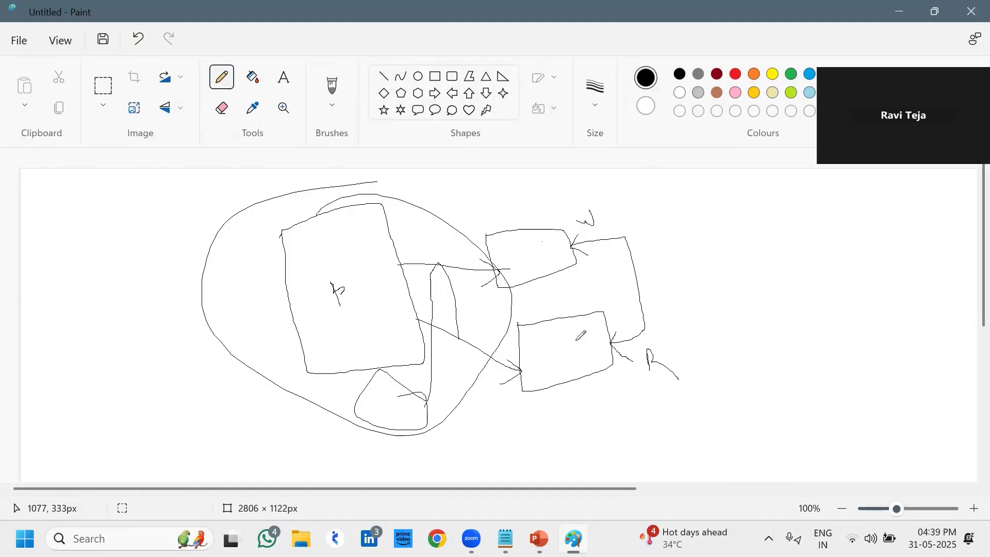
{"action": "mouse_move", "coordinate": [392, 404]}
{"action": "left_mouse_down"}
{"action": "mouse_move", "coordinate": [448, 386]}
{"action": "mouse_move", "coordinate": [457, 243]}
{"action": "mouse_move", "coordinate": [498, 217]}
{"action": "mouse_move", "coordinate": [593, 271]}
{"action": "mouse_move", "coordinate": [654, 276]}
{"action": "mouse_move", "coordinate": [547, 247]}
{"action": "mouse_move", "coordinate": [568, 321]}
{"action": "left_mouse_up"}
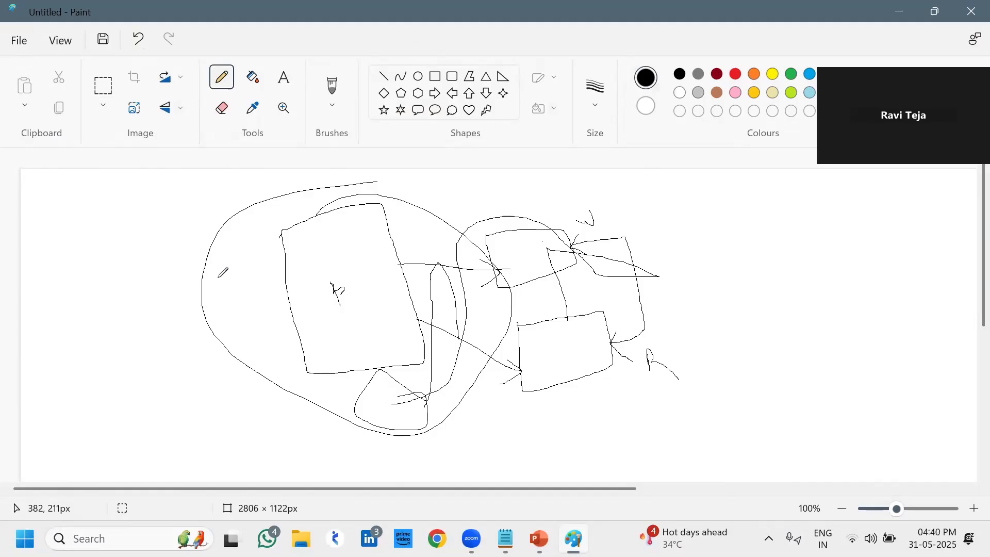
{"action": "mouse_move", "coordinate": [30, 316]}
{"action": "left_mouse_down"}
{"action": "mouse_move", "coordinate": [72, 407]}
{"action": "mouse_move", "coordinate": [180, 400]}
{"action": "mouse_move", "coordinate": [152, 297]}
{"action": "mouse_move", "coordinate": [71, 290]}
{"action": "mouse_move", "coordinate": [27, 315]}
{"action": "left_mouse_up"}
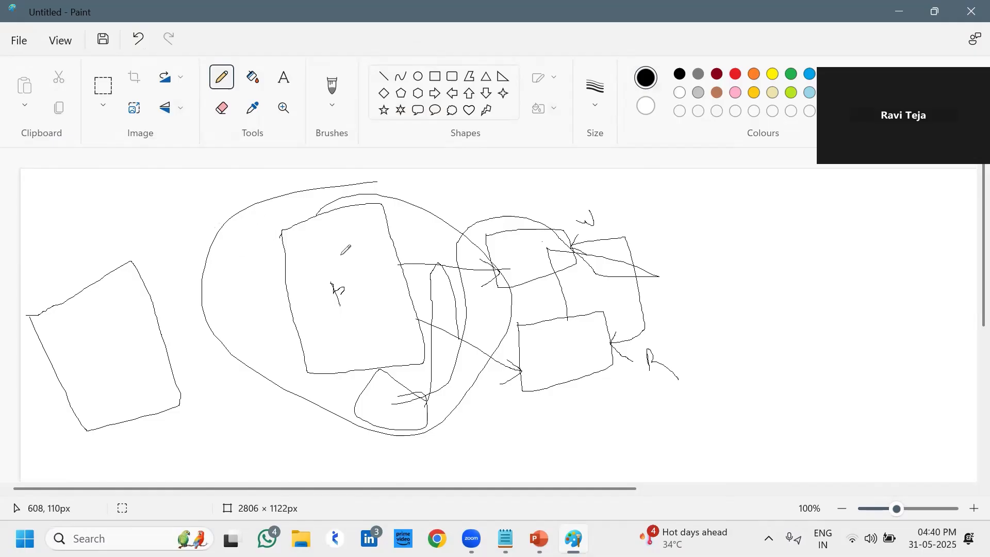
Strike a line through the far-left box and sketch a tilted square with a cross mark on the right
{"action": "left_click_drag", "start_coordinate": [104, 230], "coordinate": [168, 431]}
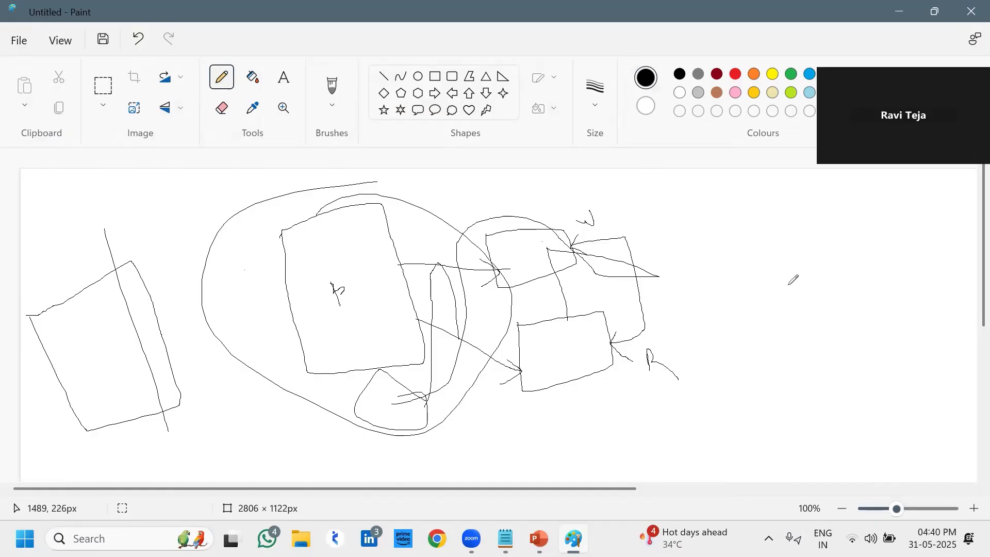
{"action": "mouse_move", "coordinate": [786, 277]}
{"action": "left_mouse_down"}
{"action": "mouse_move", "coordinate": [841, 376]}
{"action": "mouse_move", "coordinate": [886, 250]}
{"action": "left_mouse_up"}
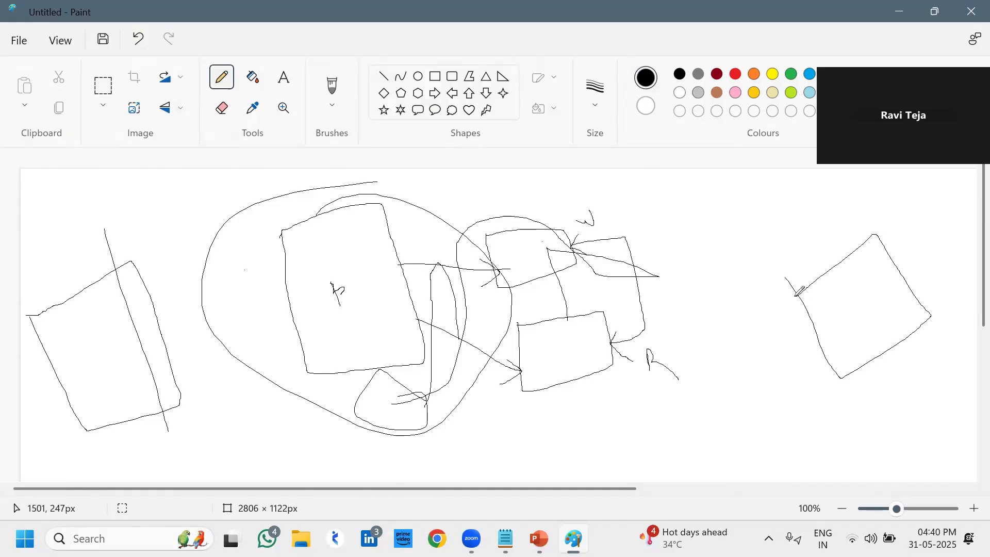
{"action": "mouse_move", "coordinate": [798, 243]}
{"action": "left_mouse_down"}
{"action": "mouse_move", "coordinate": [789, 201]}
{"action": "mouse_move", "coordinate": [807, 222]}
{"action": "mouse_move", "coordinate": [810, 209]}
{"action": "left_mouse_up"}
Join the tilted square to the middle and lower boxes with three long lines
{"action": "left_click_drag", "start_coordinate": [880, 311], "coordinate": [552, 258]}
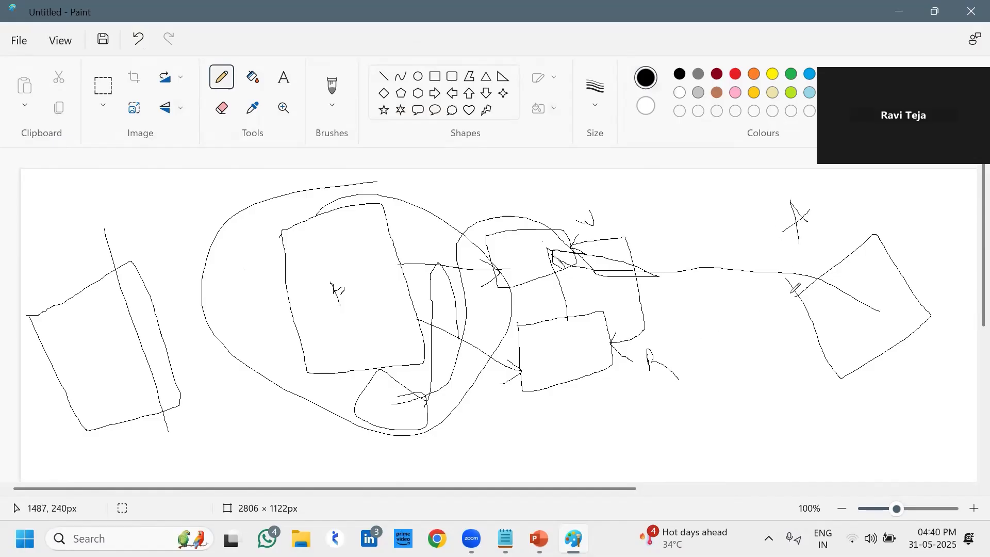
{"action": "left_click_drag", "start_coordinate": [806, 309], "coordinate": [613, 352]}
{"action": "mouse_move", "coordinate": [578, 361]}
{"action": "left_mouse_down"}
{"action": "mouse_move", "coordinate": [656, 329]}
{"action": "mouse_move", "coordinate": [890, 291]}
{"action": "mouse_move", "coordinate": [778, 308]}
{"action": "mouse_move", "coordinate": [760, 295]}
{"action": "mouse_move", "coordinate": [755, 331]}
{"action": "left_mouse_up"}
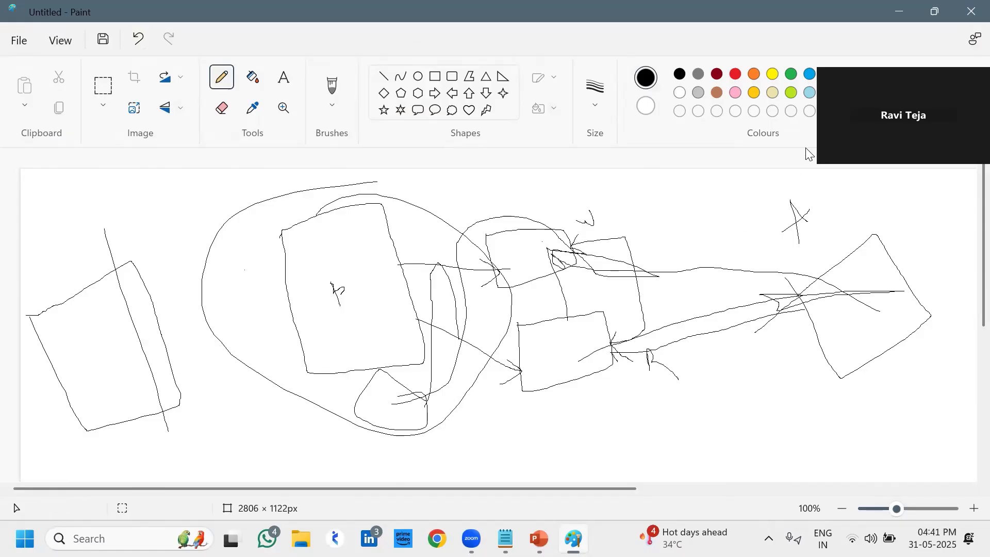
Close Paint without saving the sketch, then launch Google Chrome from the taskbar
{"action": "left_click", "coordinate": [970, 6]}
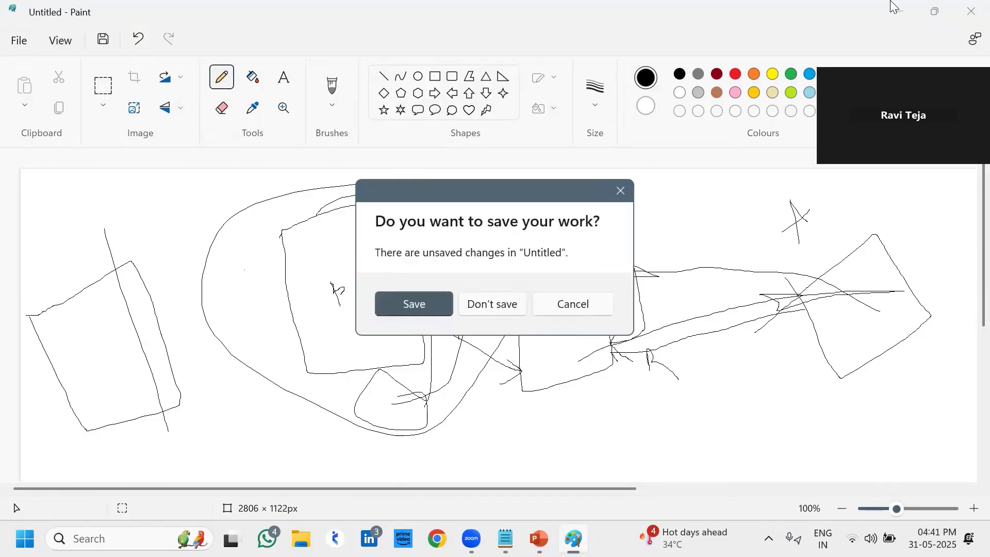
{"action": "left_click", "coordinate": [515, 310]}
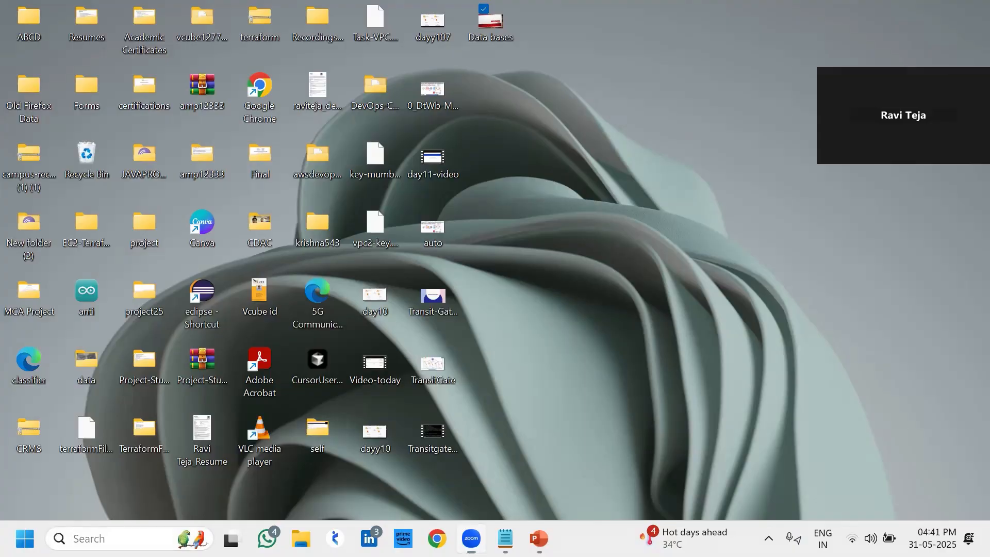
{"action": "left_click", "coordinate": [95, 532]}
{"action": "type", "text": "my"}
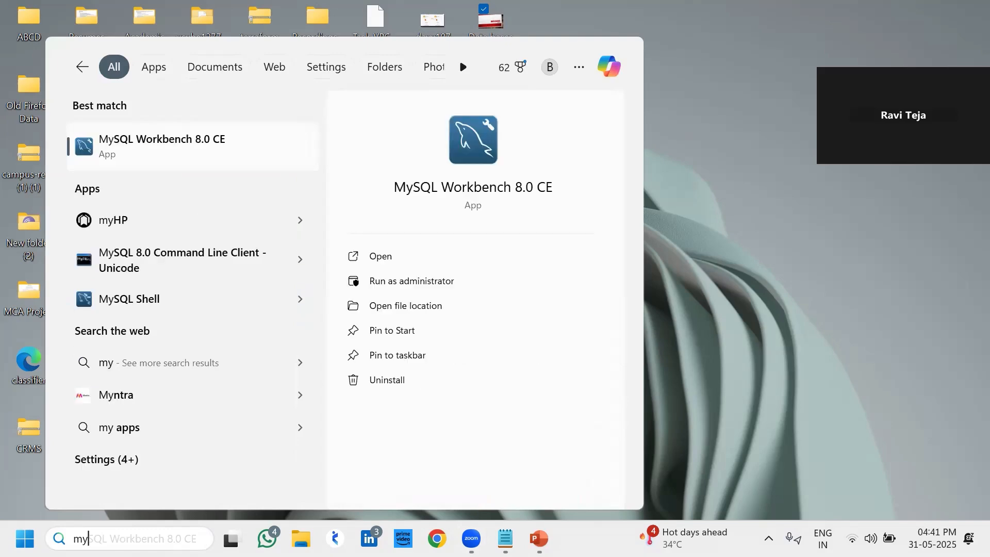
{"action": "left_click", "coordinate": [702, 246]}
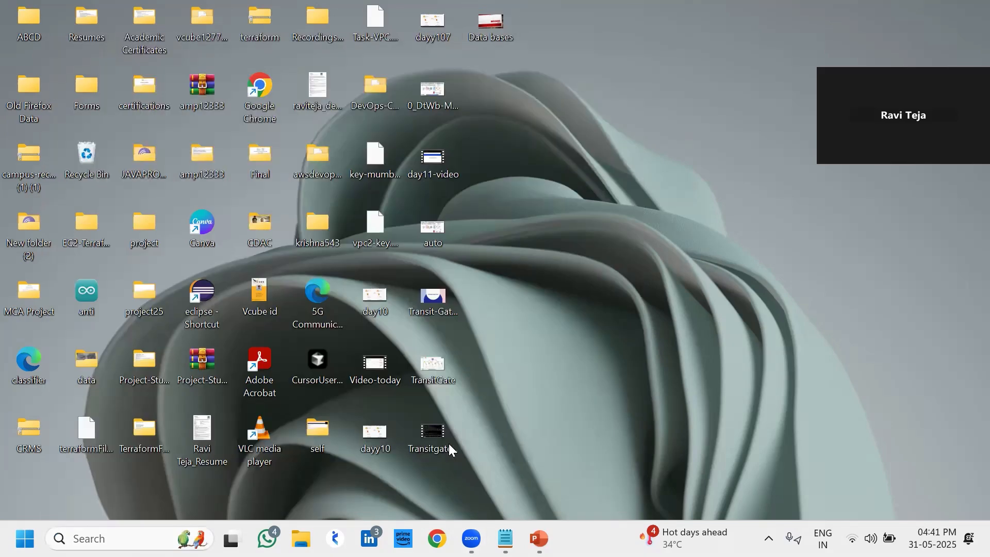
{"action": "left_click", "coordinate": [438, 536]}
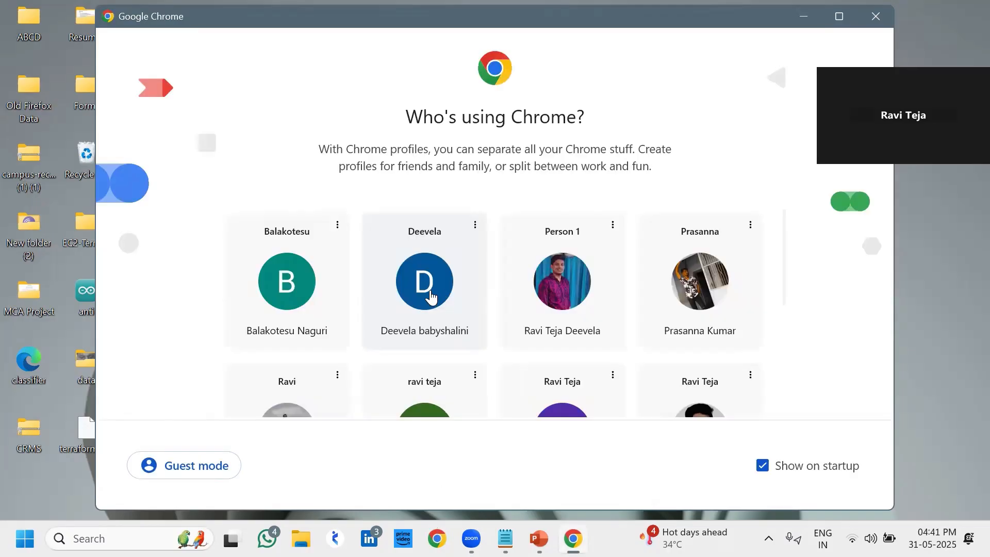
Pick a Chrome profile, search for the MySQL Workbench download, and open the dev.mysql.com page
{"action": "scroll", "coordinate": [431, 295], "scroll_direction": "down", "scroll_amount": 4}
{"action": "scroll", "coordinate": [431, 292], "scroll_direction": "up", "scroll_amount": 1}
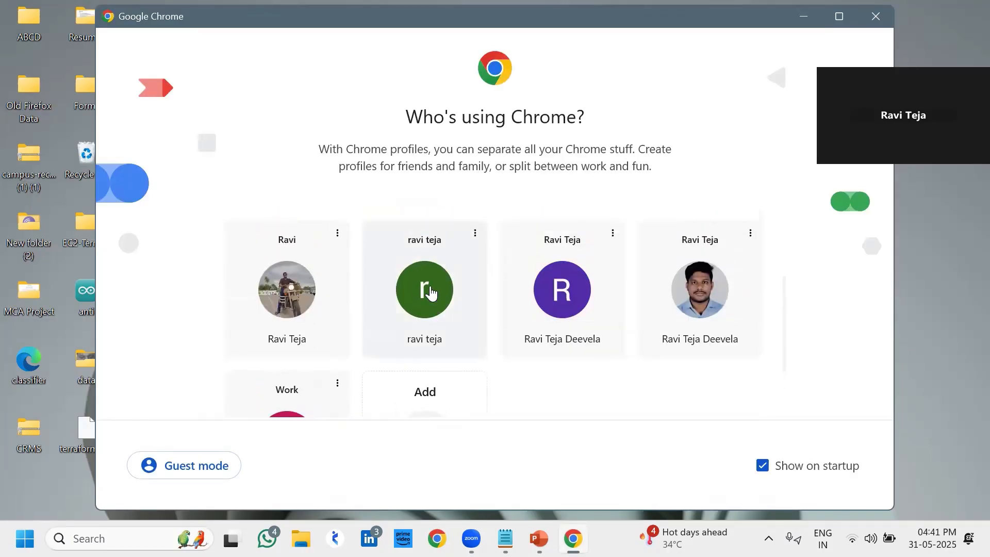
{"action": "left_click", "coordinate": [299, 308]}
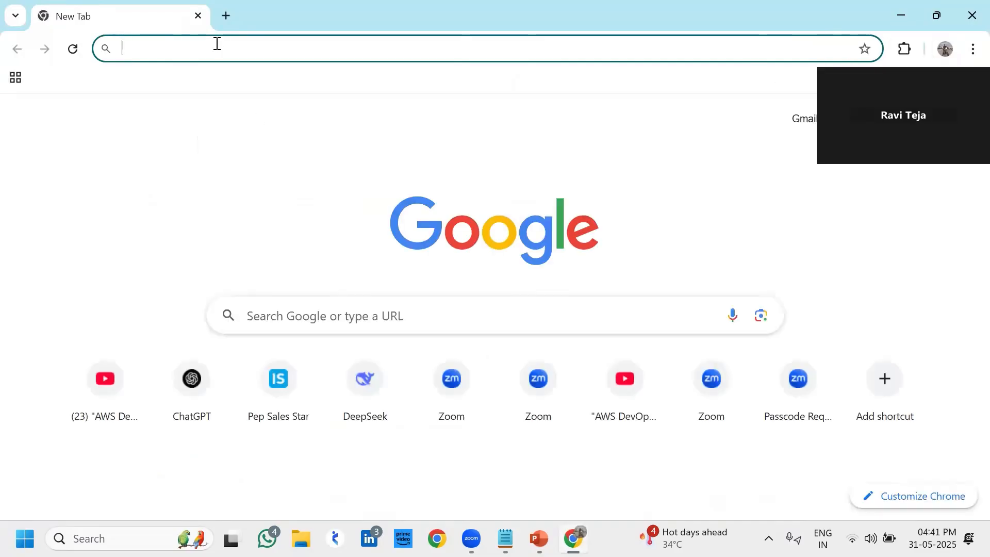
{"action": "type", "text": "my"}
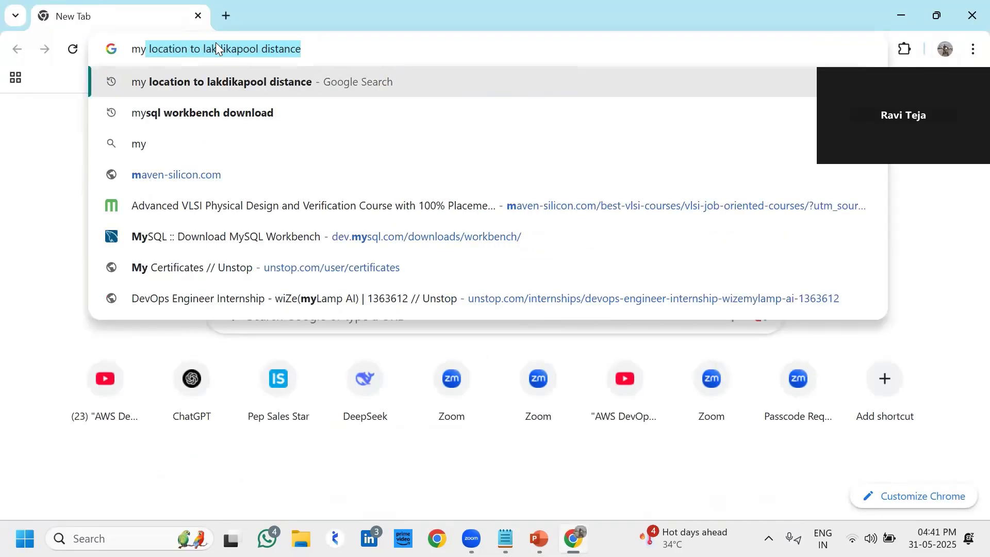
{"action": "type", "text": "sql"}
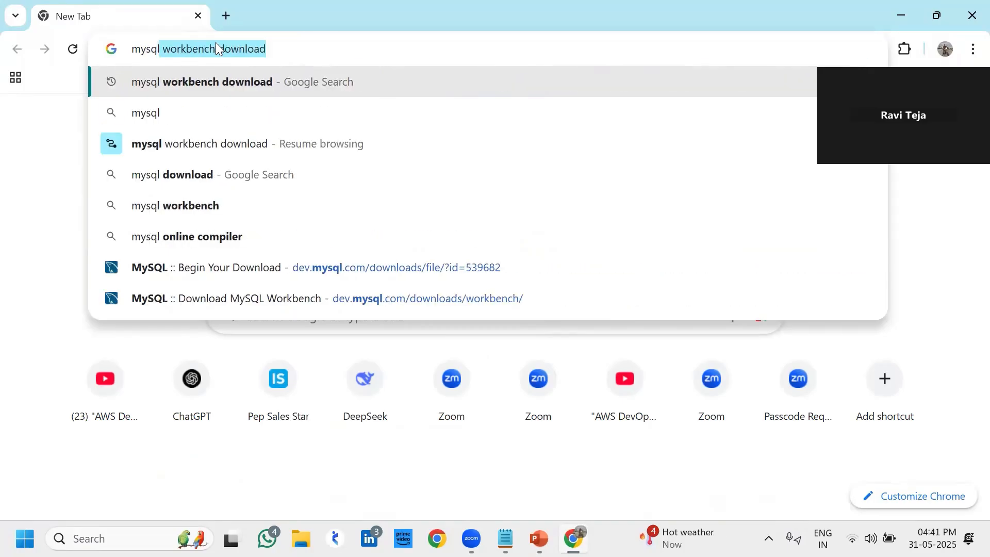
{"action": "left_click", "coordinate": [235, 80]}
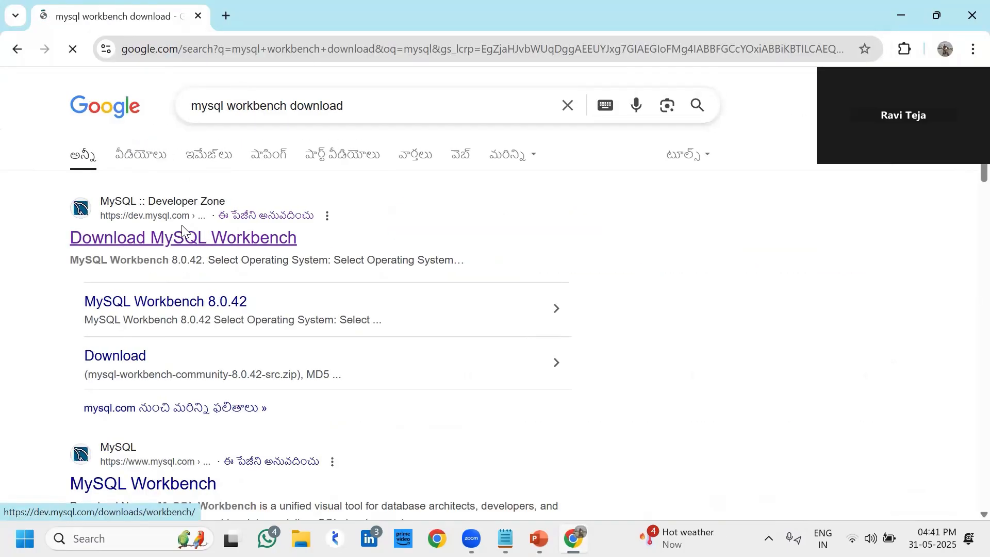
{"action": "left_click", "coordinate": [181, 227]}
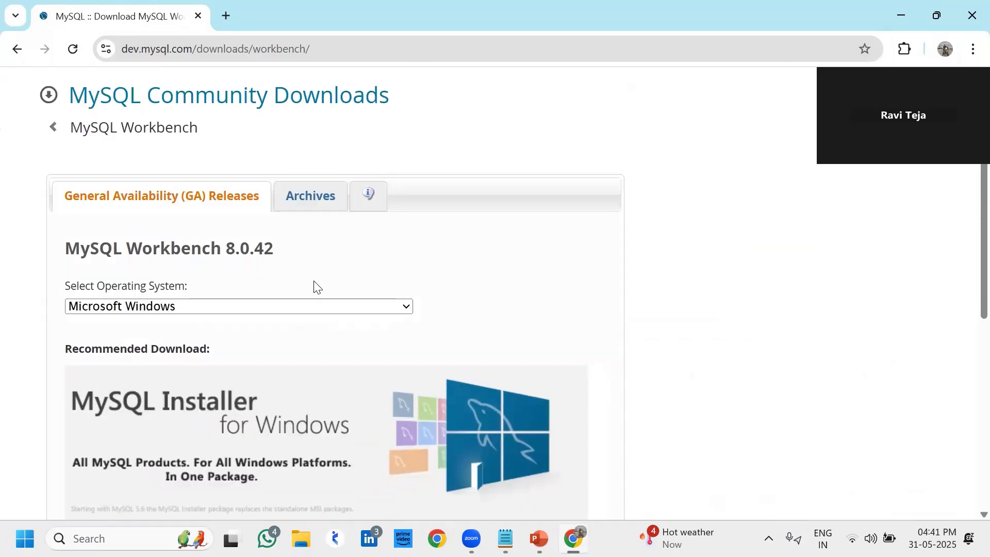
Keep Microsoft Windows as the operating system for Workbench 8.0.42, then minimize Chrome
{"action": "scroll", "coordinate": [338, 287], "scroll_direction": "down", "scroll_amount": 1}
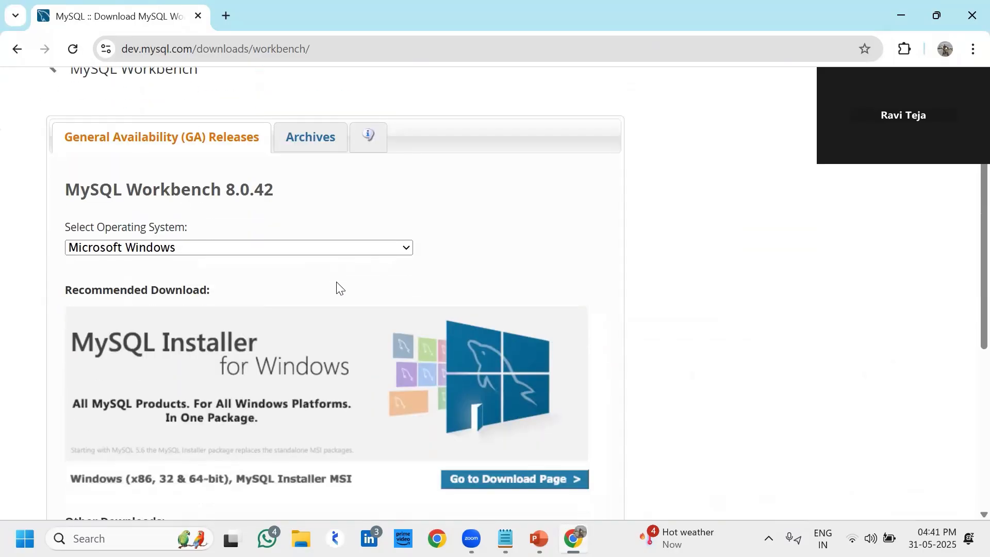
{"action": "left_click", "coordinate": [225, 252]}
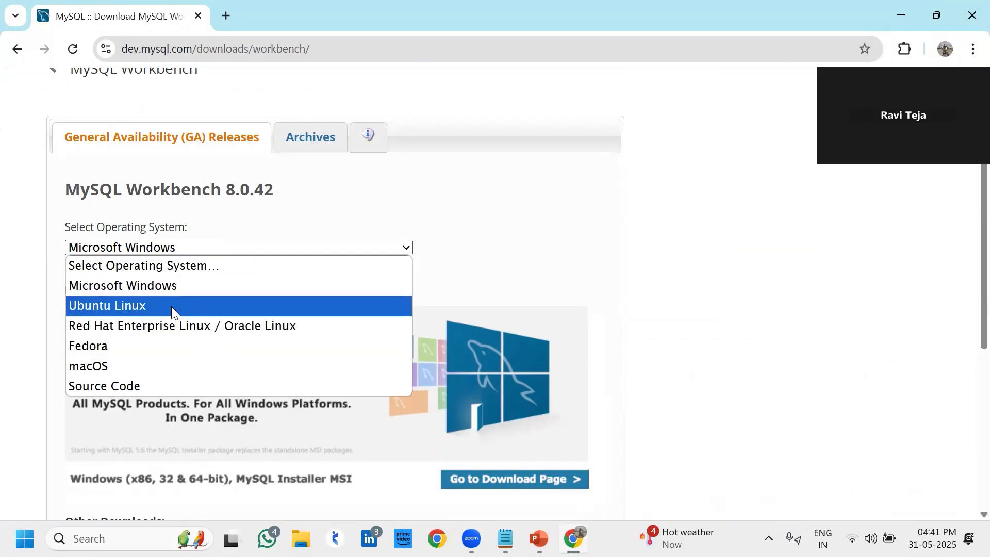
{"action": "left_click", "coordinate": [171, 288]}
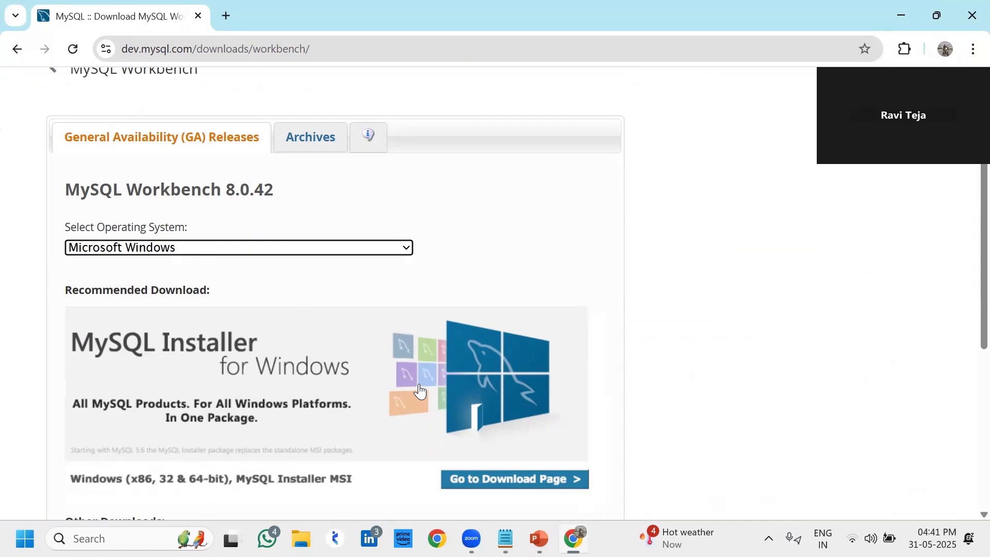
{"action": "scroll", "coordinate": [486, 451], "scroll_direction": "down", "scroll_amount": 5}
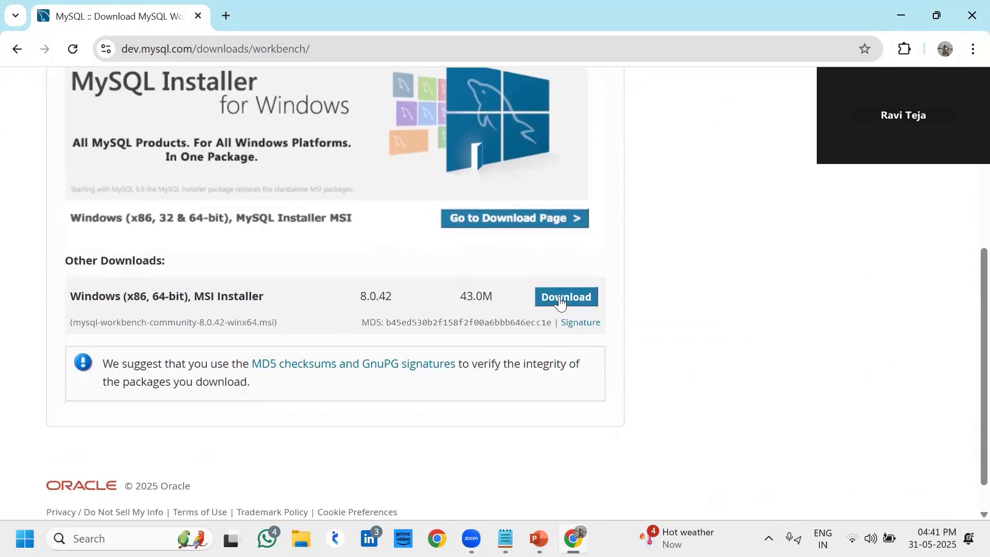
{"action": "scroll", "coordinate": [351, 369], "scroll_direction": "up", "scroll_amount": 5}
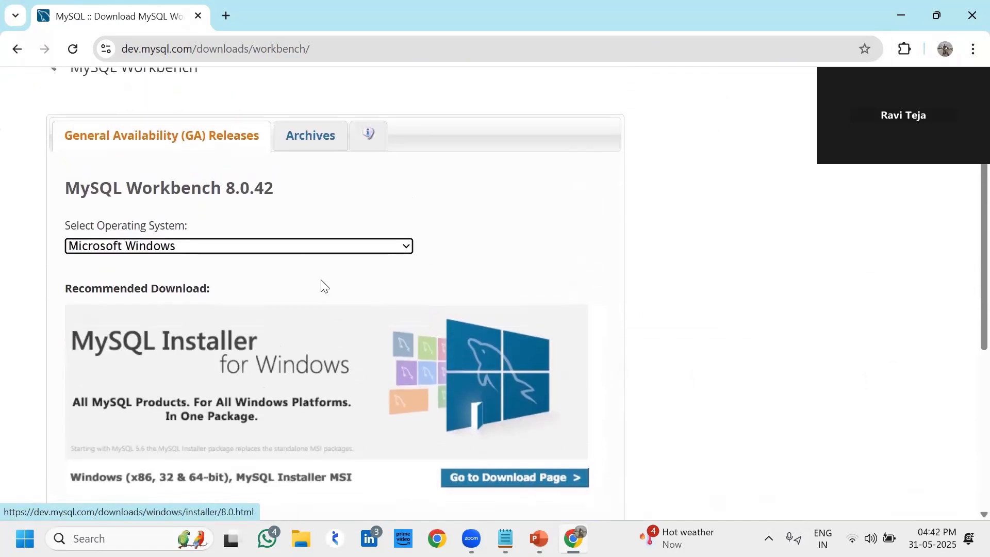
{"action": "left_click", "coordinate": [307, 247]}
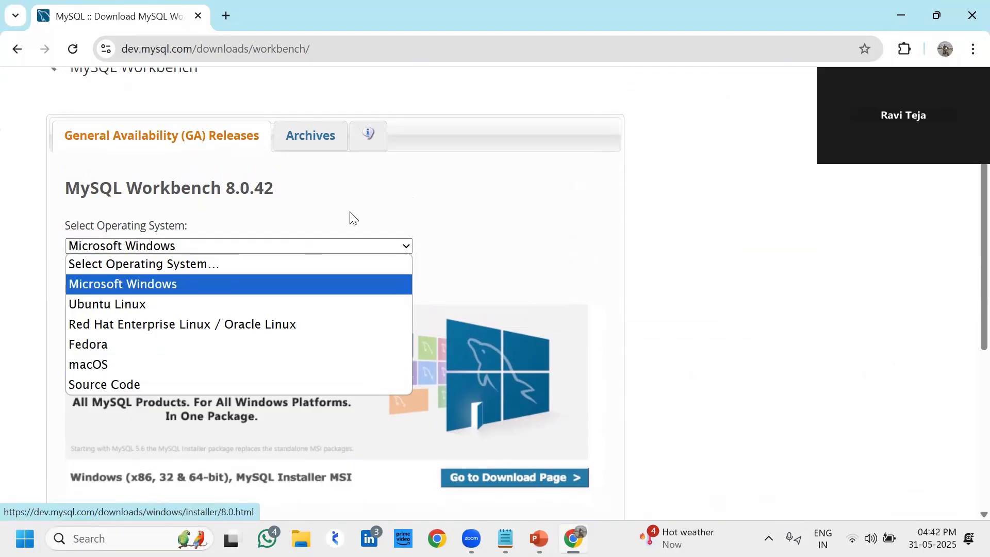
{"action": "left_click", "coordinate": [450, 168]}
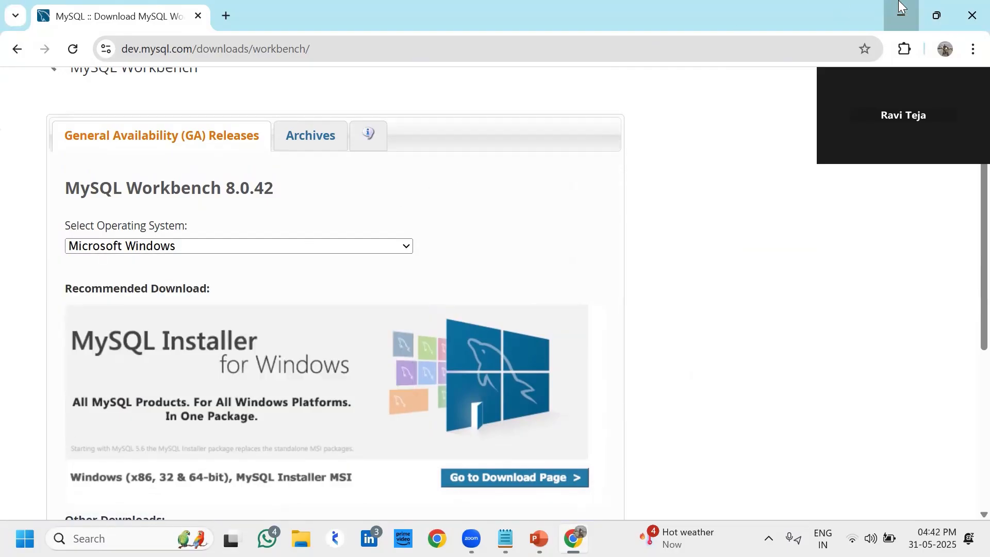
{"action": "left_click", "coordinate": [901, 6]}
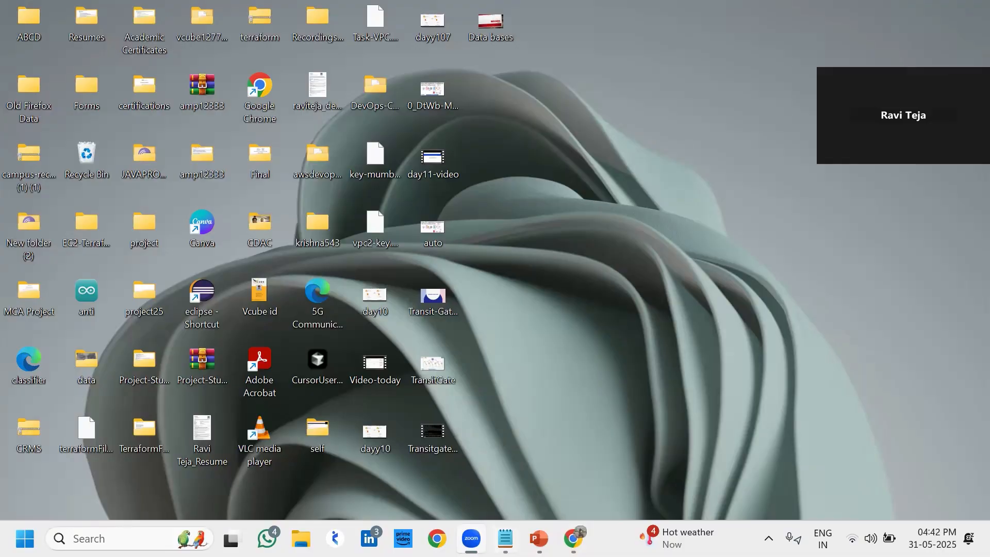
Open a second Chrome window with a different profile and maximize it
{"action": "left_click", "coordinate": [437, 539]}
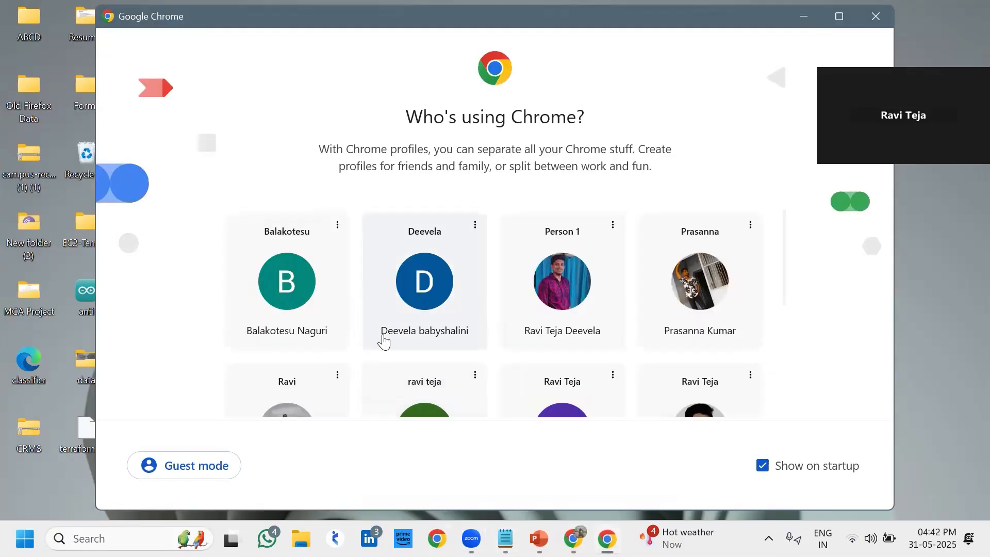
{"action": "scroll", "coordinate": [383, 340], "scroll_direction": "down", "scroll_amount": 3}
{"action": "scroll", "coordinate": [441, 240], "scroll_direction": "up", "scroll_amount": 2}
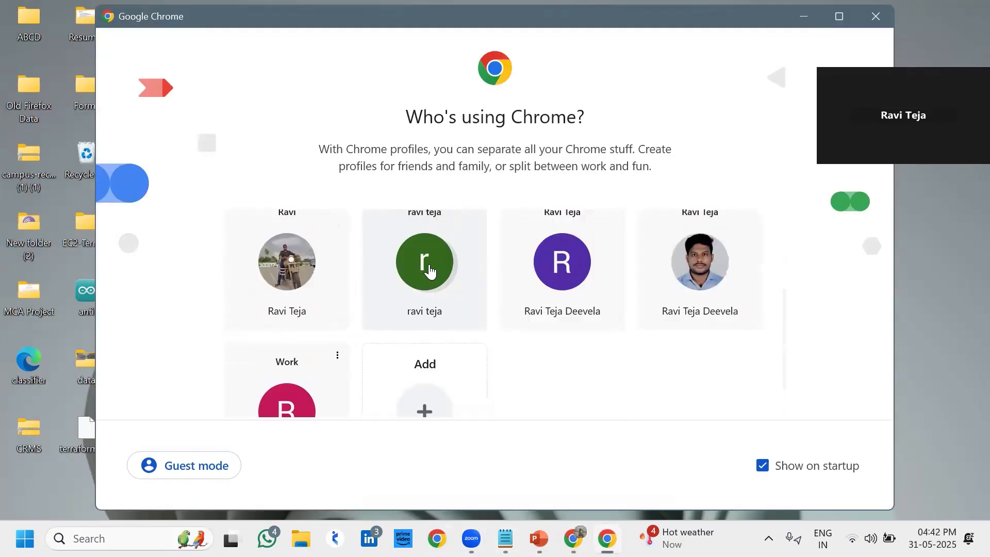
{"action": "left_click", "coordinate": [429, 269]}
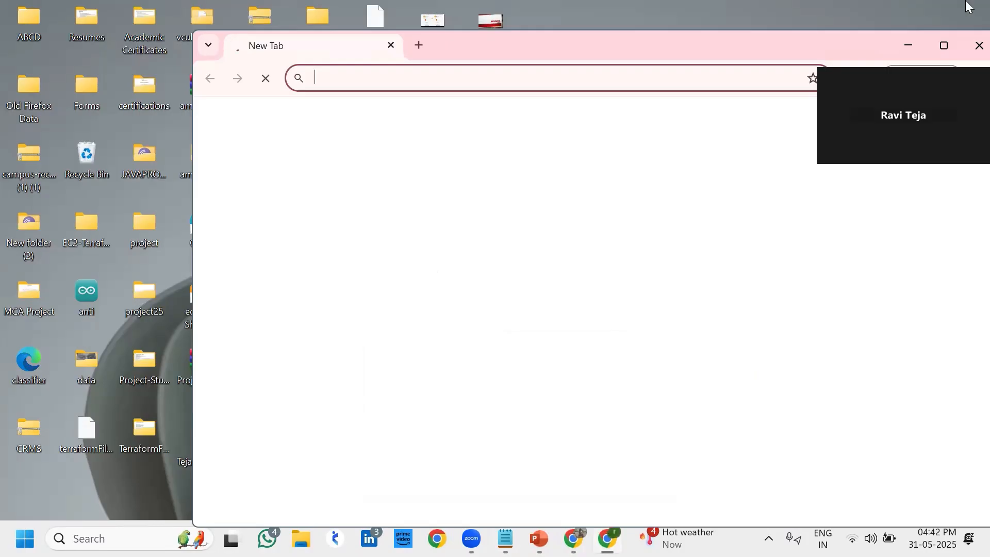
{"action": "left_click", "coordinate": [944, 48]}
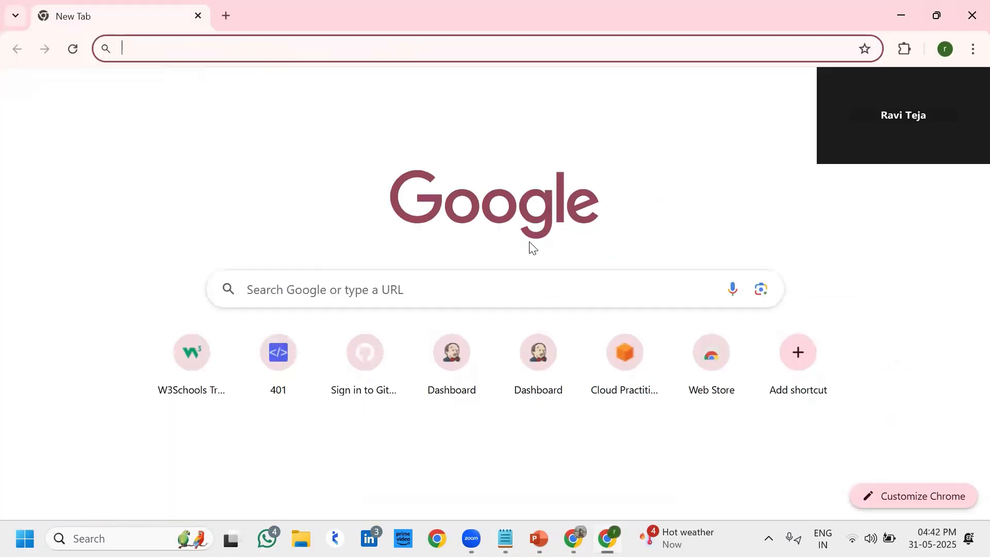
Search Google for the AWS console login and open the AWS Management Console result
{"action": "left_click", "coordinate": [495, 283]}
{"action": "left_click", "coordinate": [384, 324]}
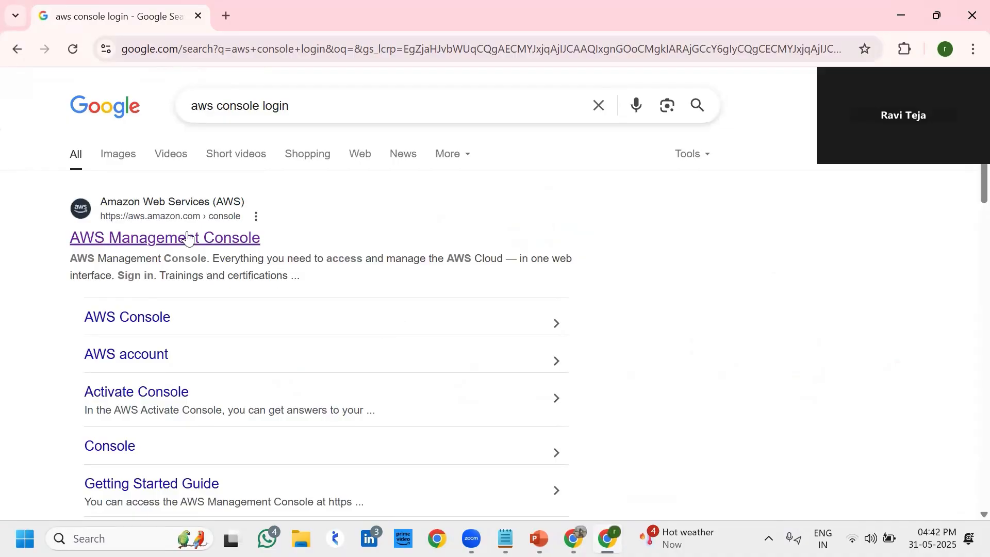
{"action": "left_click", "coordinate": [188, 236]}
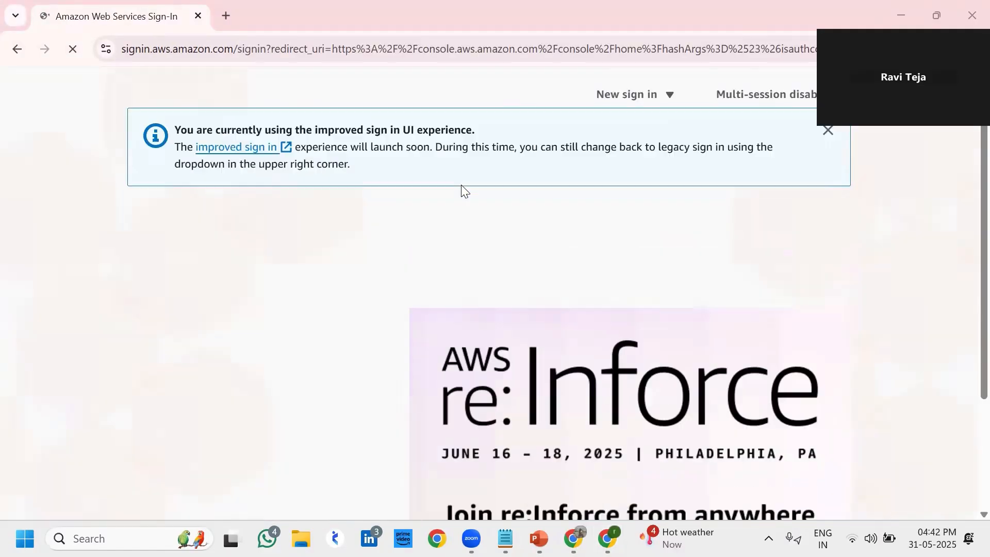
Sign in as root user using the saved account e-mail and password
{"action": "scroll", "coordinate": [309, 304], "scroll_direction": "down", "scroll_amount": 5}
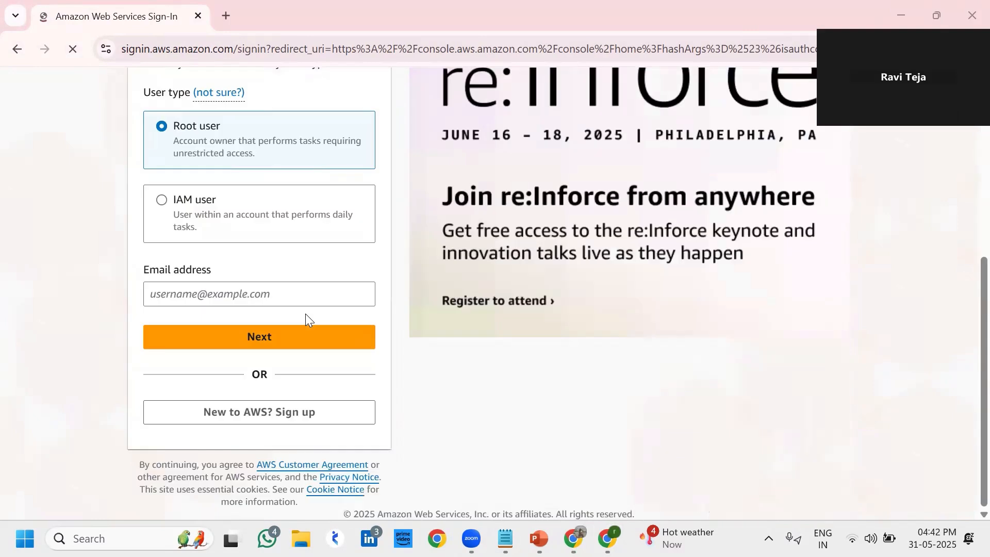
{"action": "left_click", "coordinate": [253, 289]}
{"action": "left_click", "coordinate": [264, 325]}
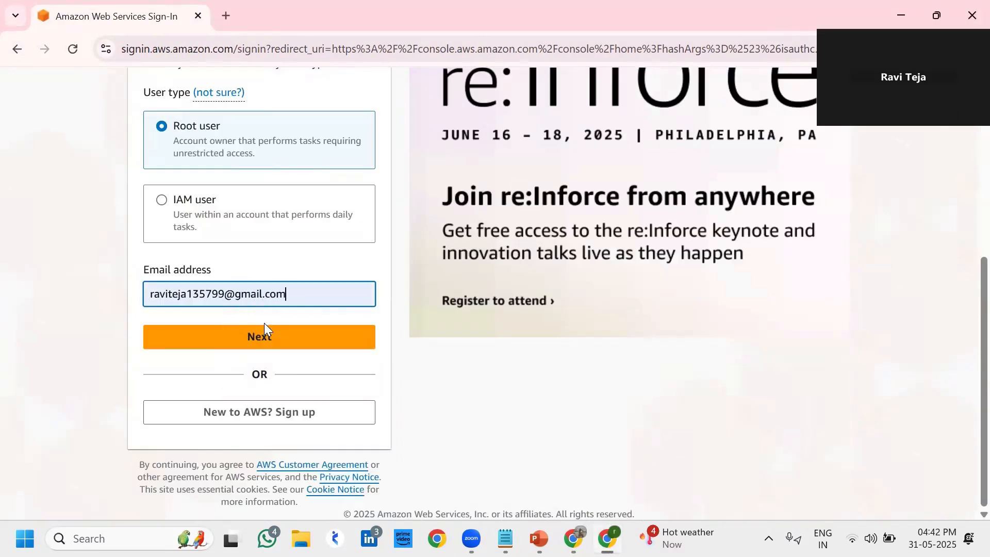
{"action": "left_click", "coordinate": [264, 332]}
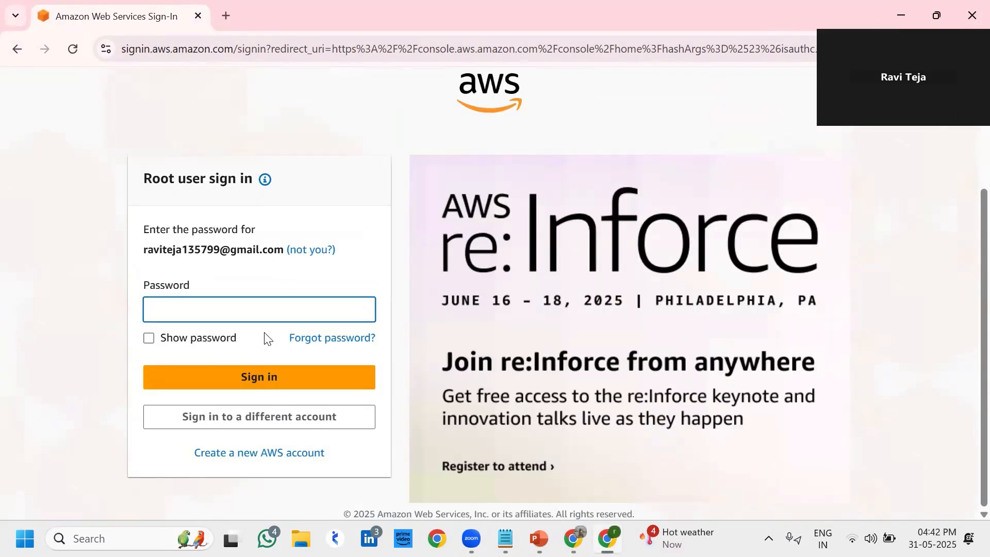
{"action": "left_click", "coordinate": [247, 319]}
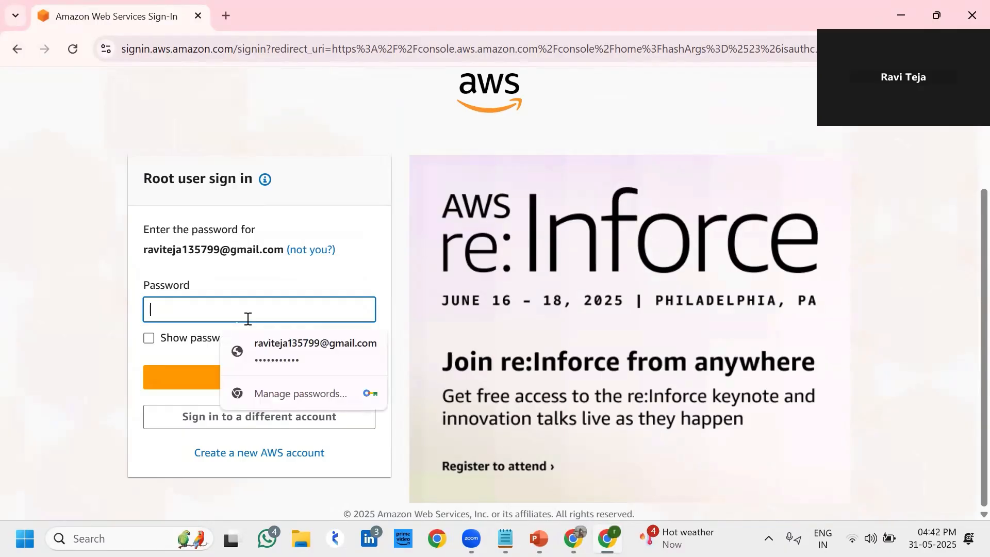
{"action": "left_click", "coordinate": [264, 347]}
{"action": "left_click", "coordinate": [253, 376]}
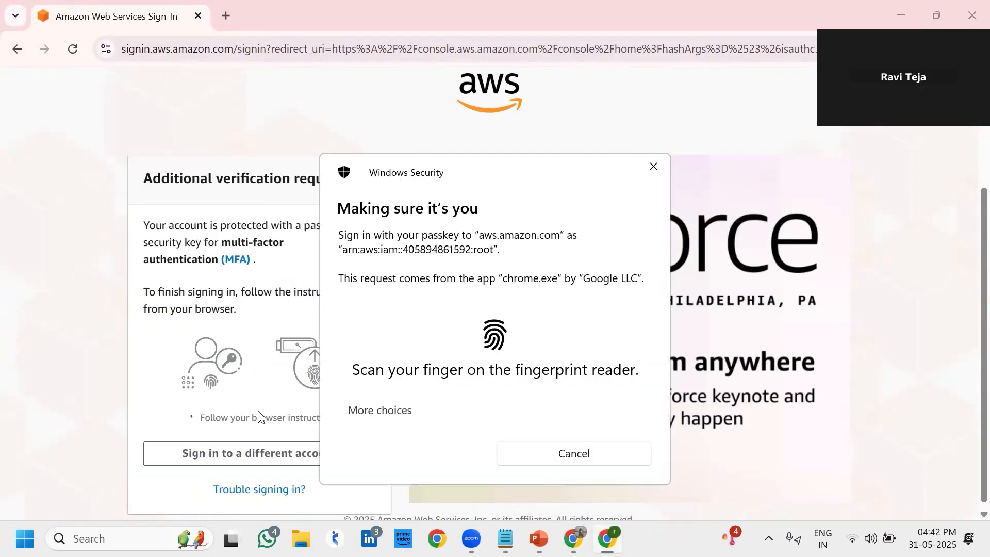
Complete MFA verification by entering the Windows Security PIN
{"action": "left_click", "coordinate": [389, 415]}
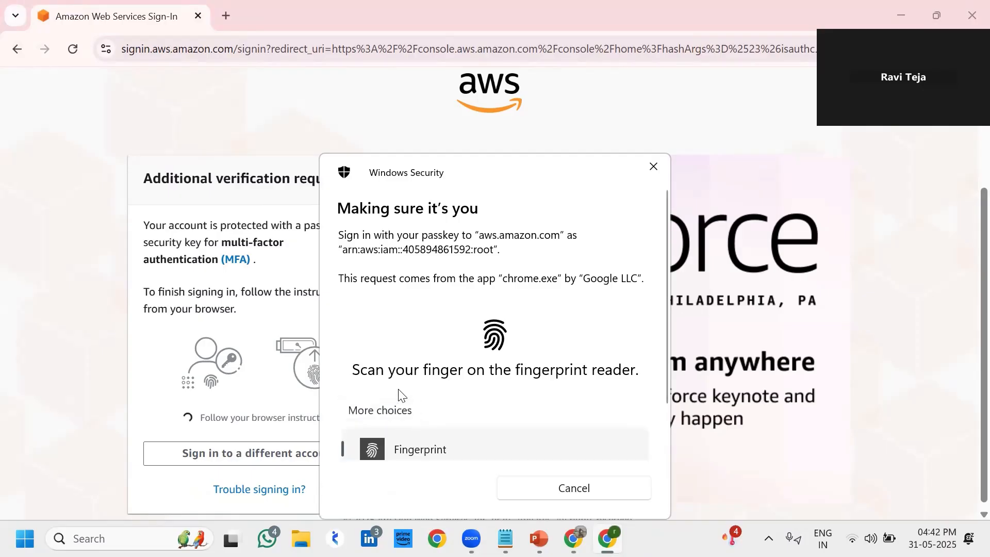
{"action": "left_click", "coordinate": [398, 435]}
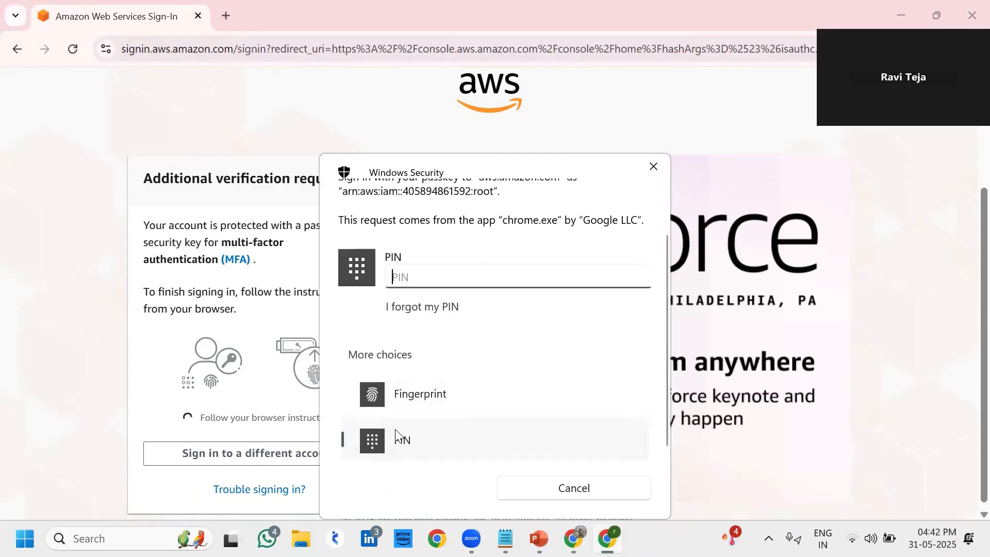
{"action": "type", "text": "••••"}
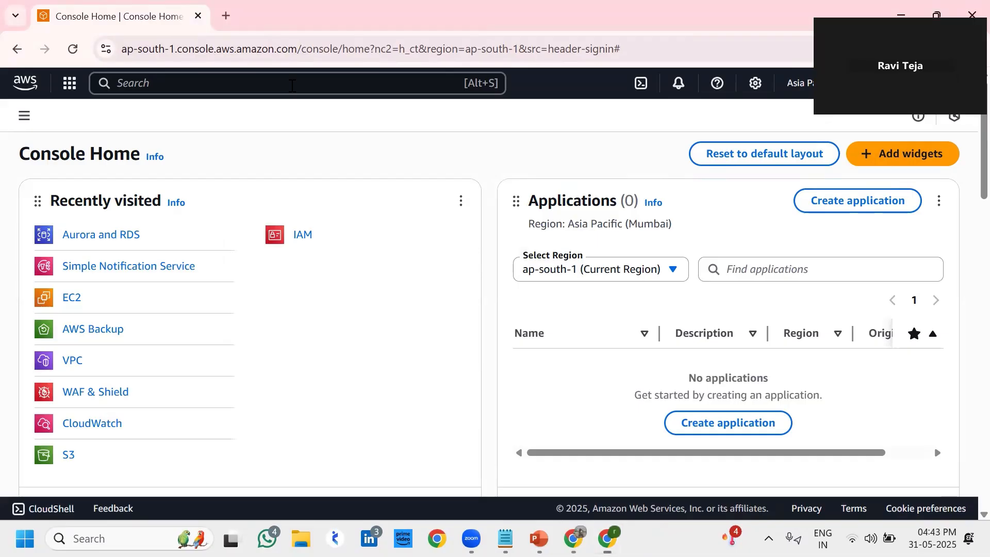
Search the console for 'rds' and open Aurora and RDS in a new tab, switching to it
{"action": "left_click", "coordinate": [291, 85]}
{"action": "type", "text": "rds"}
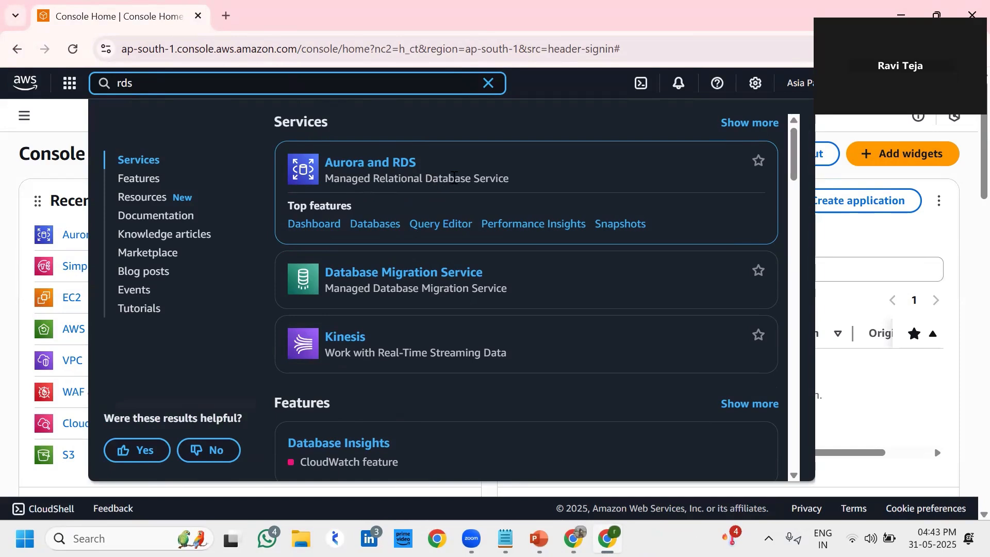
{"action": "left_click_drag", "start_coordinate": [510, 183], "coordinate": [370, 159]}
{"action": "right_click", "coordinate": [370, 158]}
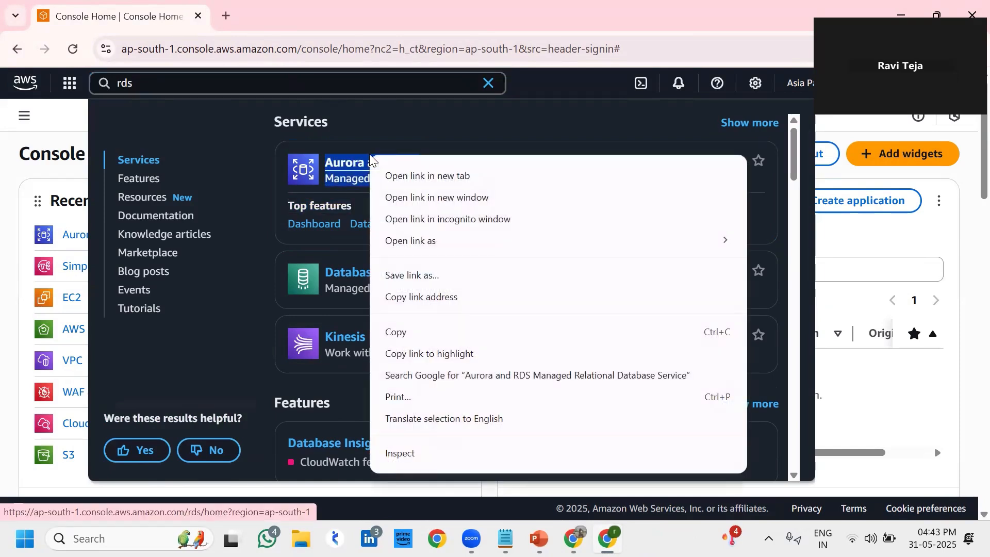
{"action": "left_click", "coordinate": [408, 175]}
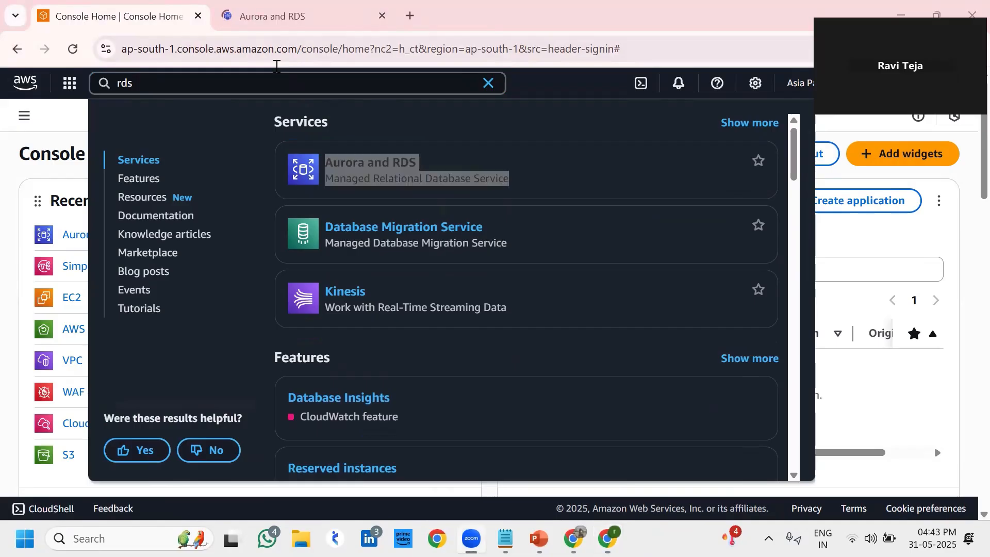
{"action": "key", "text": "ctrl+Tab"}
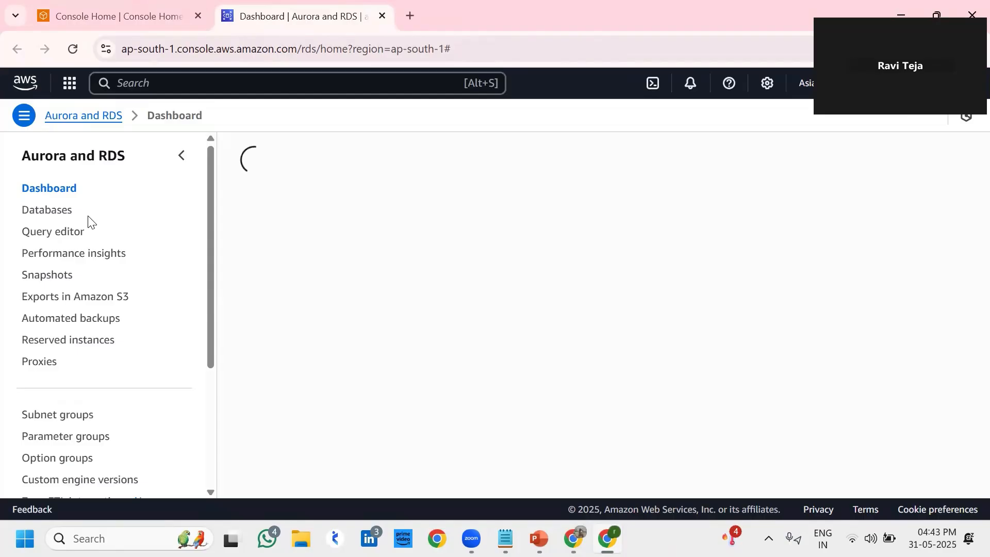
Go to Databases in the RDS sidebar and start Create database
{"action": "left_click", "coordinate": [44, 212]}
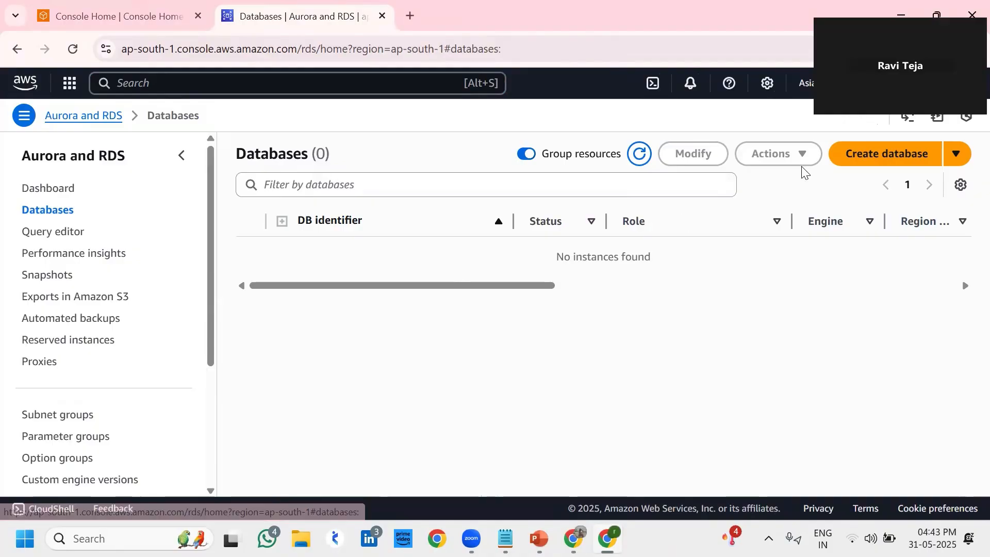
{"action": "left_click", "coordinate": [851, 156]}
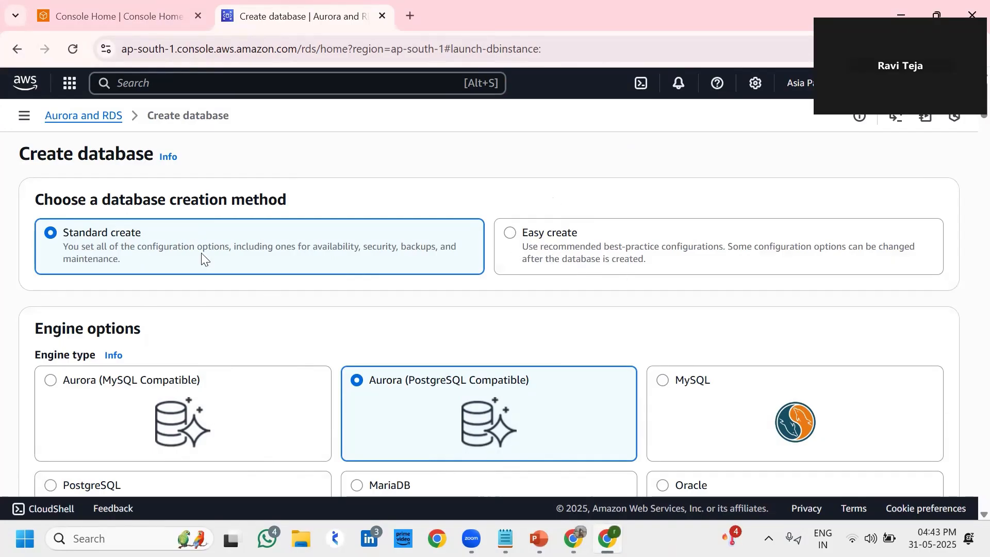
Select MySQL as the database engine under Engine options
{"action": "scroll", "coordinate": [206, 258], "scroll_direction": "down", "scroll_amount": 1}
{"action": "scroll", "coordinate": [288, 228], "scroll_direction": "down", "scroll_amount": 3}
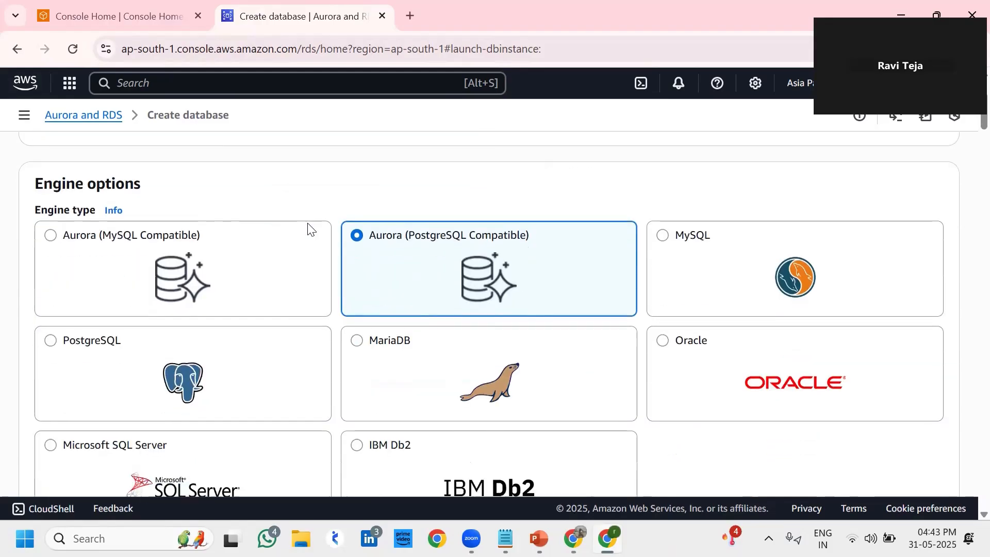
{"action": "scroll", "coordinate": [159, 202], "scroll_direction": "down", "scroll_amount": 1}
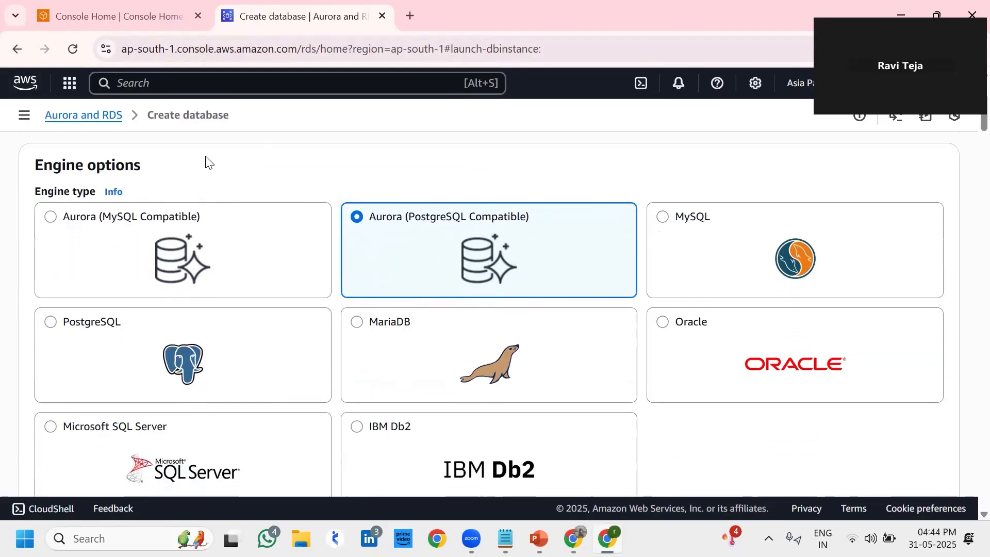
{"action": "scroll", "coordinate": [229, 164], "scroll_direction": "down", "scroll_amount": 1}
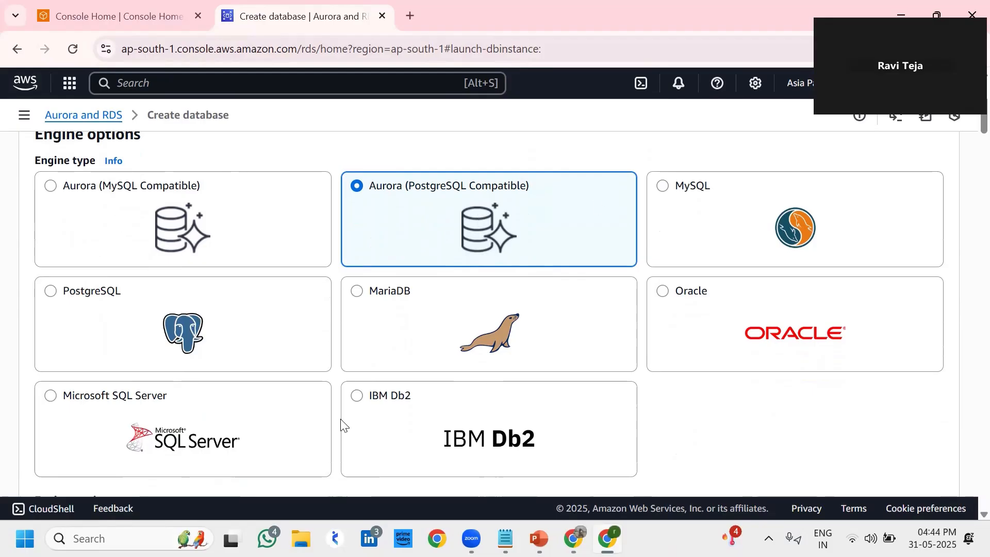
{"action": "scroll", "coordinate": [475, 393], "scroll_direction": "up", "scroll_amount": 1}
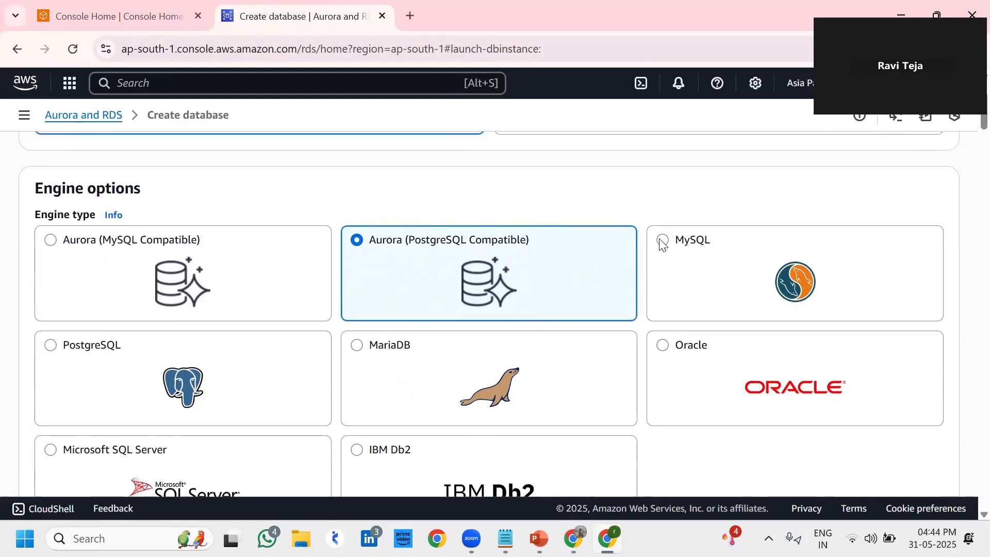
{"action": "left_click", "coordinate": [662, 241]}
Show only Multi-AZ DB cluster versions, leaving MySQL Community 8.0.41 selected
{"action": "scroll", "coordinate": [662, 244], "scroll_direction": "down", "scroll_amount": 2}
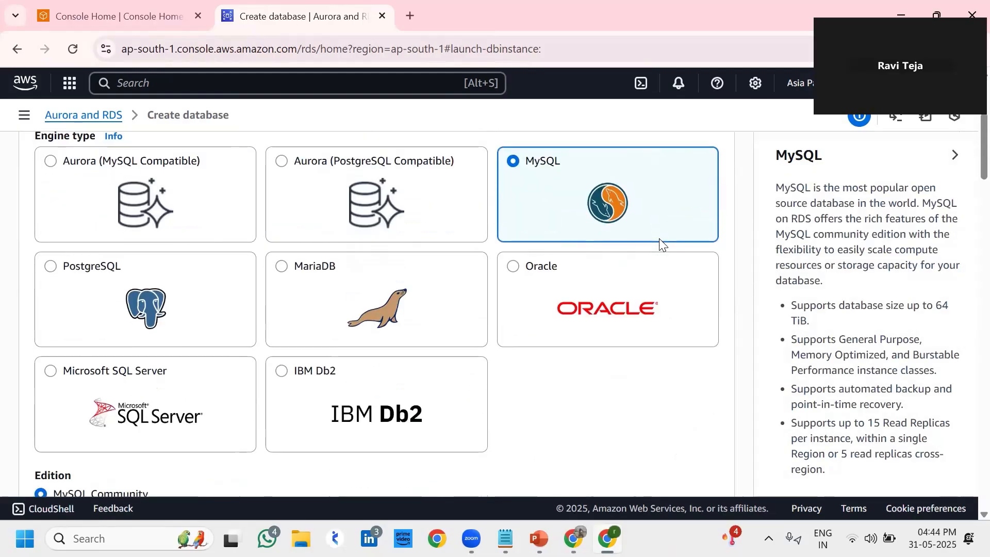
{"action": "scroll", "coordinate": [662, 242], "scroll_direction": "down", "scroll_amount": 6}
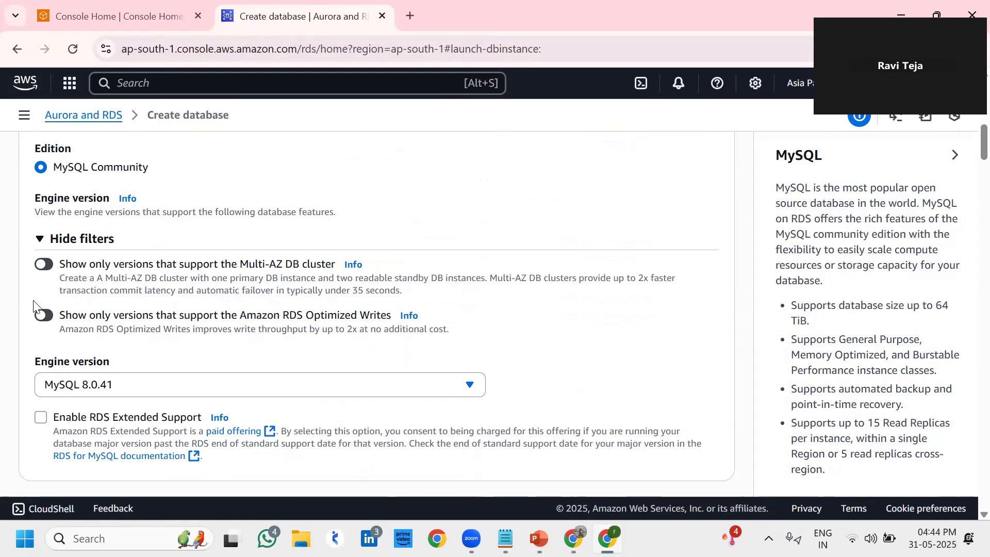
{"action": "left_click", "coordinate": [44, 265]}
{"action": "scroll", "coordinate": [153, 285], "scroll_direction": "down", "scroll_amount": 2}
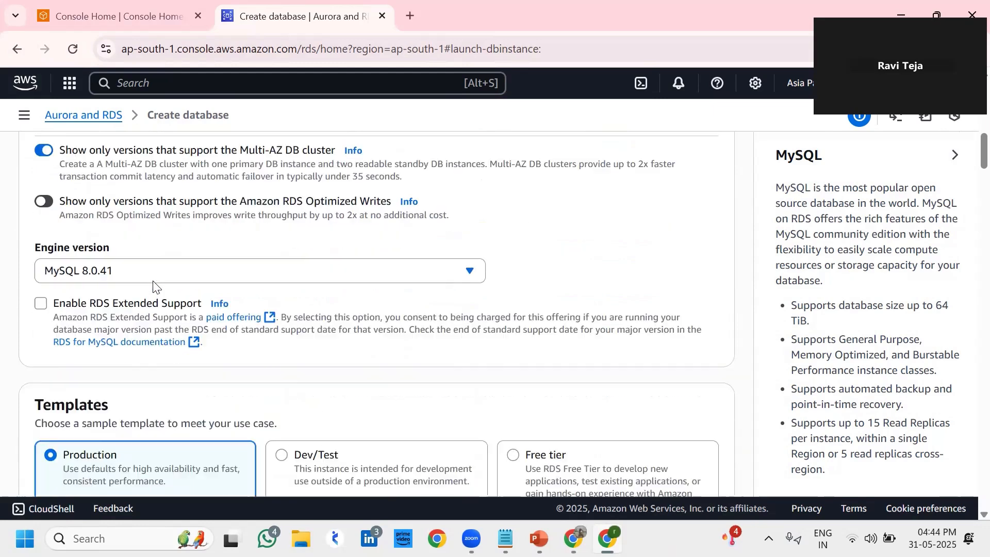
{"action": "scroll", "coordinate": [153, 284], "scroll_direction": "down", "scroll_amount": 1}
{"action": "scroll", "coordinate": [153, 285], "scroll_direction": "down", "scroll_amount": 3}
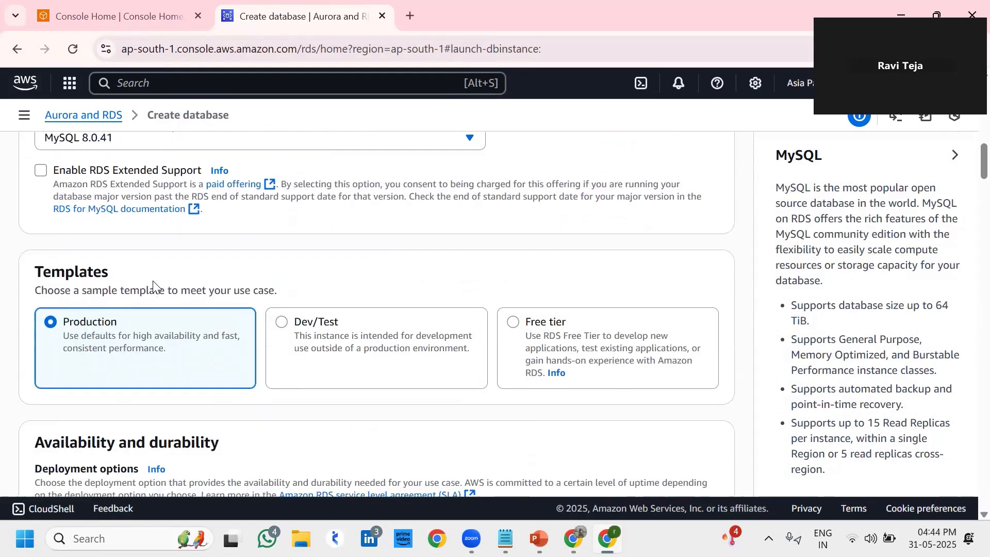
{"action": "scroll", "coordinate": [153, 286], "scroll_direction": "up", "scroll_amount": 3}
{"action": "scroll", "coordinate": [153, 286], "scroll_direction": "down", "scroll_amount": 4}
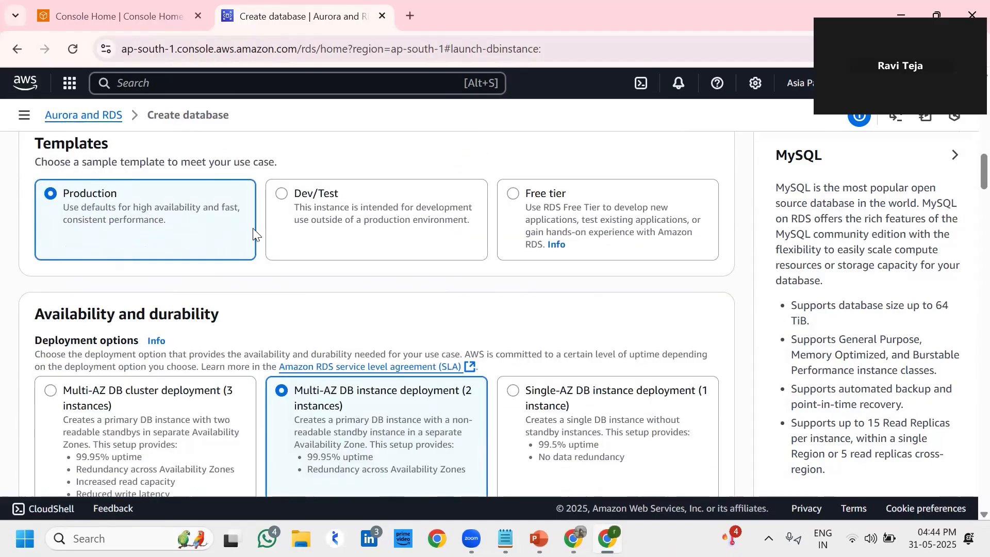
{"action": "scroll", "coordinate": [253, 233], "scroll_direction": "down", "scroll_amount": 2}
{"action": "scroll", "coordinate": [253, 233], "scroll_direction": "down", "scroll_amount": 2}
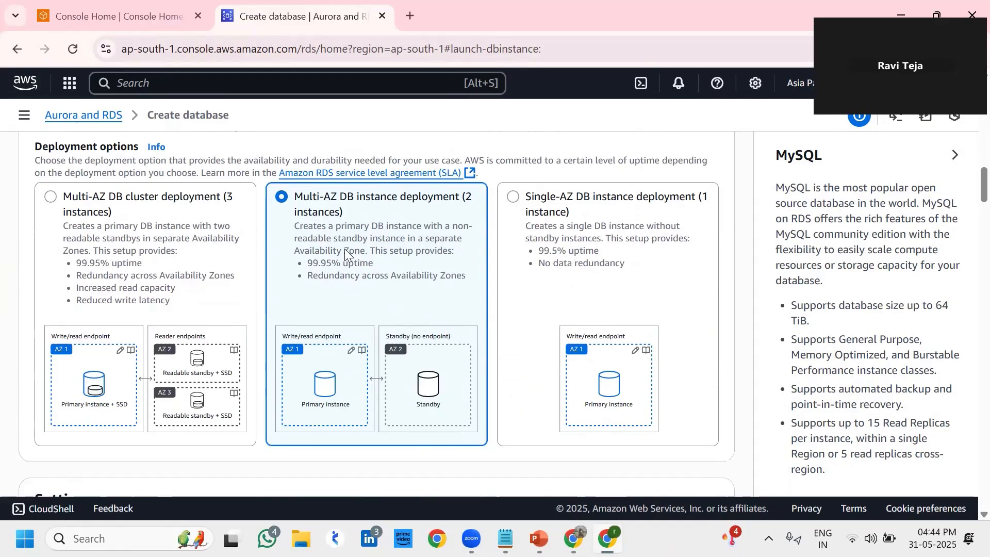
{"action": "scroll", "coordinate": [345, 249], "scroll_direction": "down", "scroll_amount": 1}
{"action": "scroll", "coordinate": [172, 253], "scroll_direction": "up", "scroll_amount": 1}
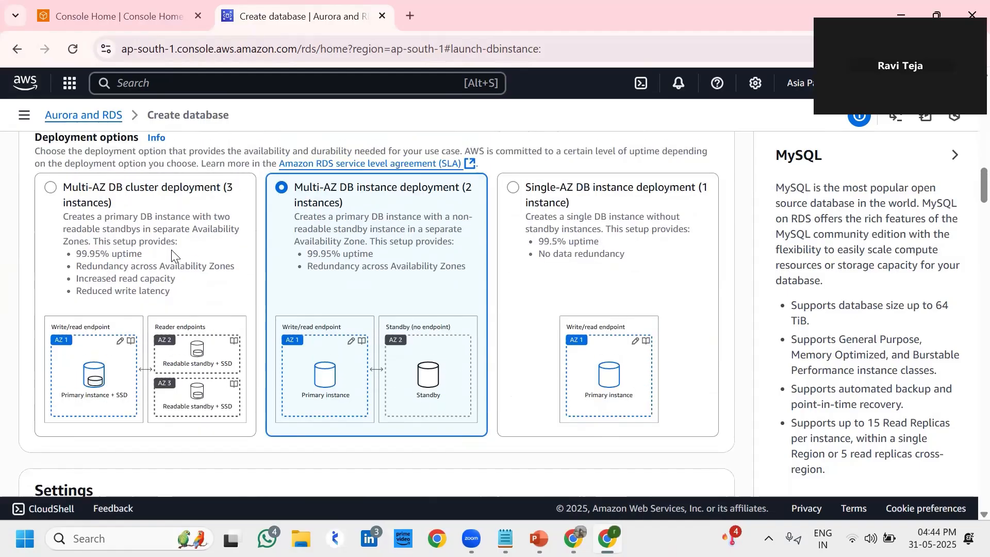
Choose the Multi-AZ DB cluster deployment with three DB instances
{"action": "left_click", "coordinate": [52, 188]}
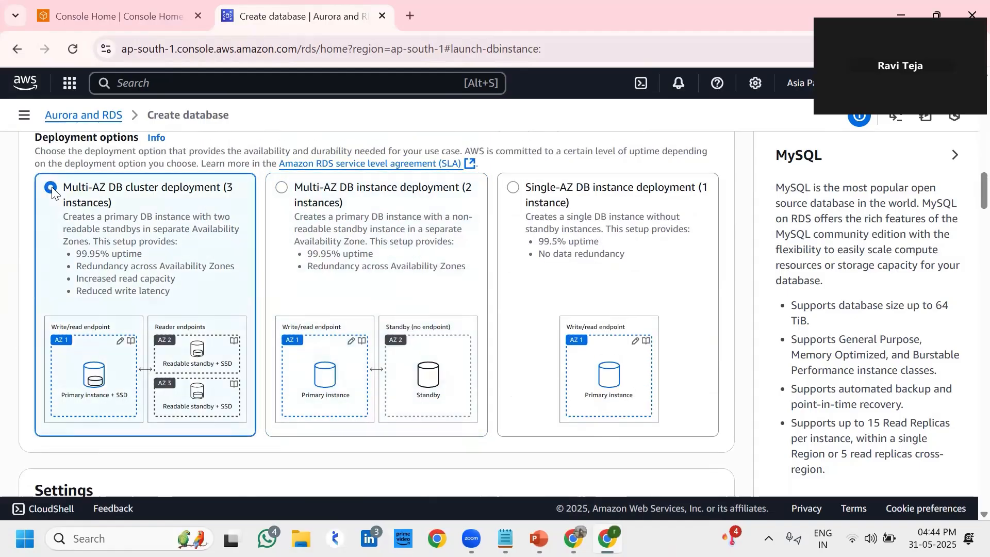
{"action": "scroll", "coordinate": [354, 314], "scroll_direction": "down", "scroll_amount": 2}
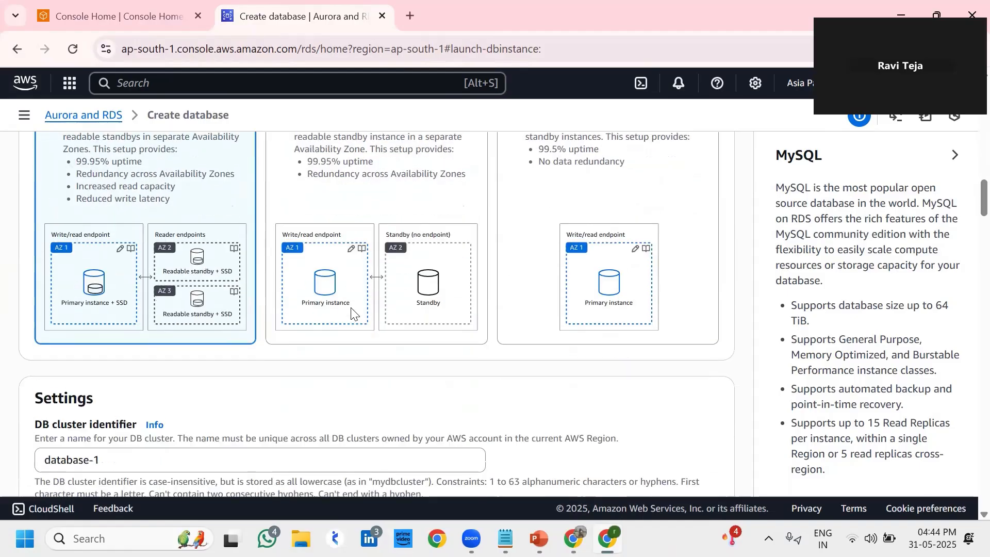
{"action": "scroll", "coordinate": [187, 261], "scroll_direction": "up", "scroll_amount": 4}
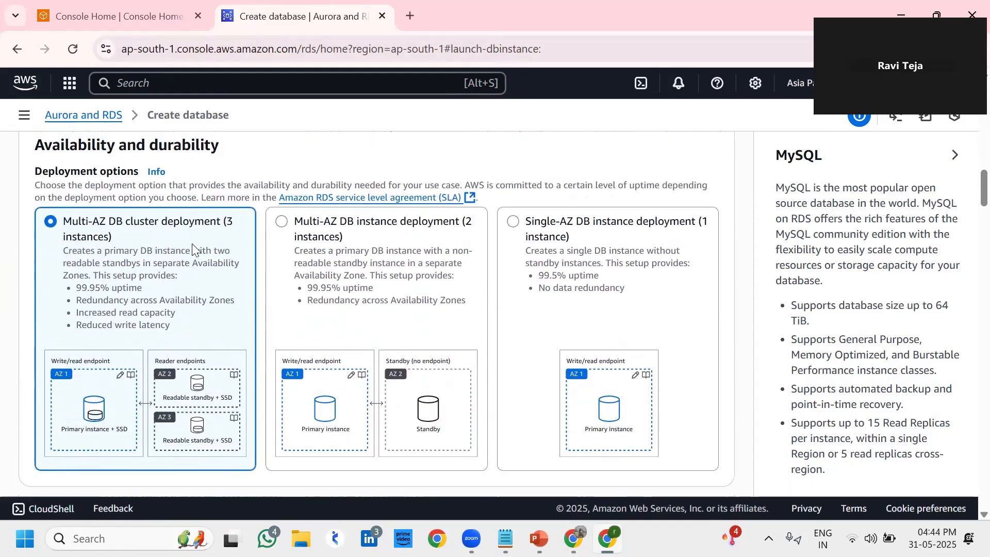
{"action": "scroll", "coordinate": [192, 243], "scroll_direction": "down", "scroll_amount": 3}
{"action": "scroll", "coordinate": [192, 244], "scroll_direction": "down", "scroll_amount": 2}
Replace the database-1 cluster identifier with a new name beginning 'Devop'
{"action": "left_click_drag", "start_coordinate": [126, 365], "coordinate": [0, 390]}
{"action": "key", "text": "BackSpace"}
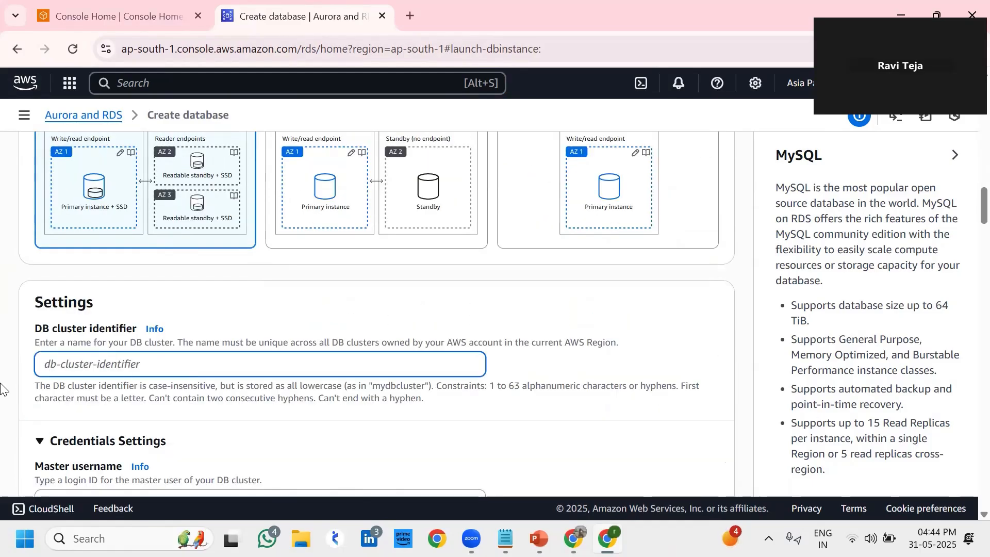
{"action": "type", "text": "D"}
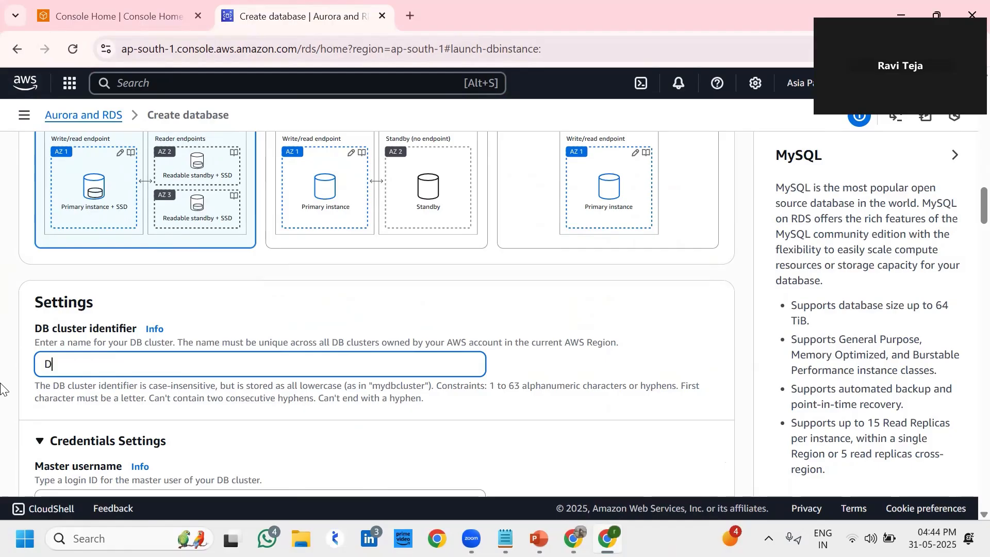
{"action": "type", "text": "evops-Ravi"}
Leave the master username unchanged as admin
{"action": "scroll", "coordinate": [1, 389], "scroll_direction": "down", "scroll_amount": 5}
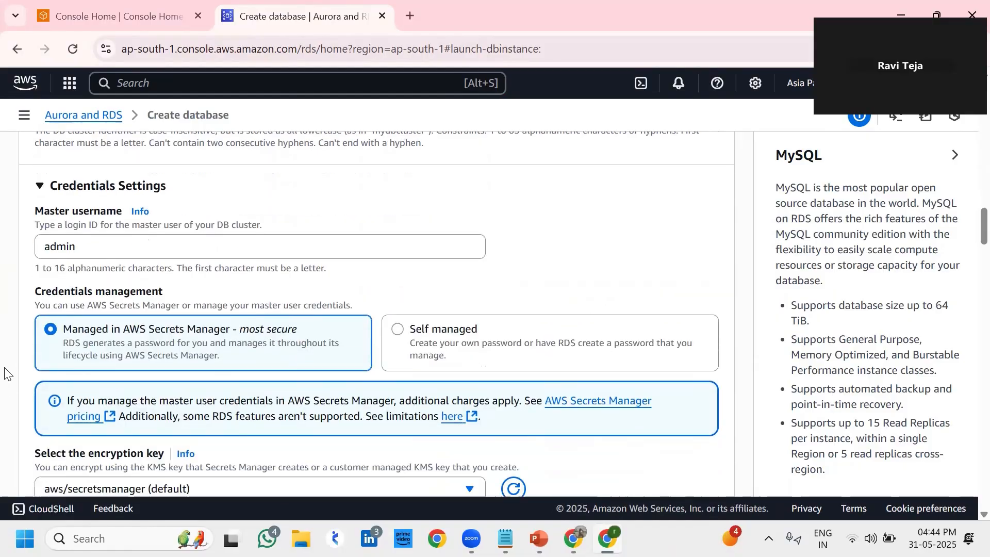
{"action": "left_click_drag", "start_coordinate": [117, 246], "coordinate": [11, 251]}
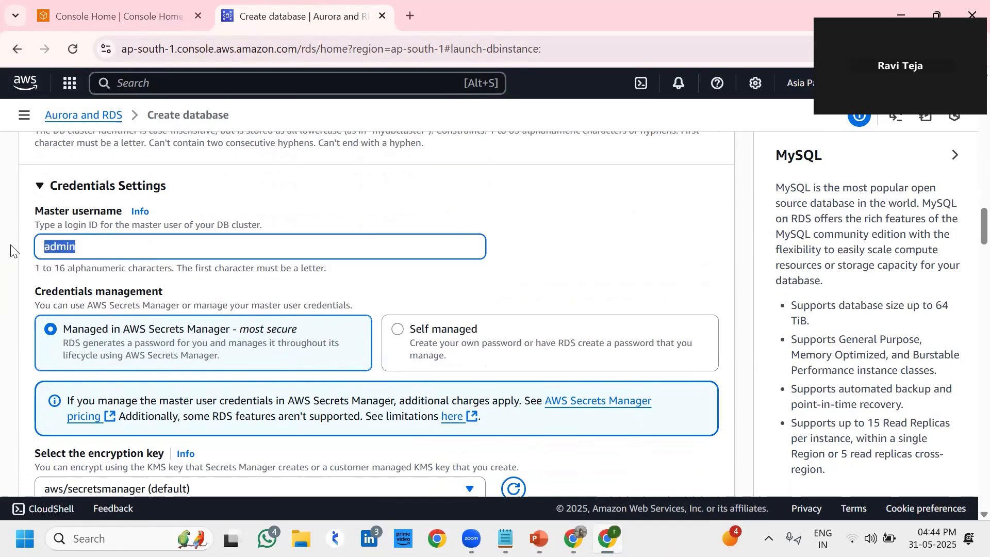
{"action": "left_click", "coordinate": [157, 238]}
{"action": "scroll", "coordinate": [310, 261], "scroll_direction": "down", "scroll_amount": 1}
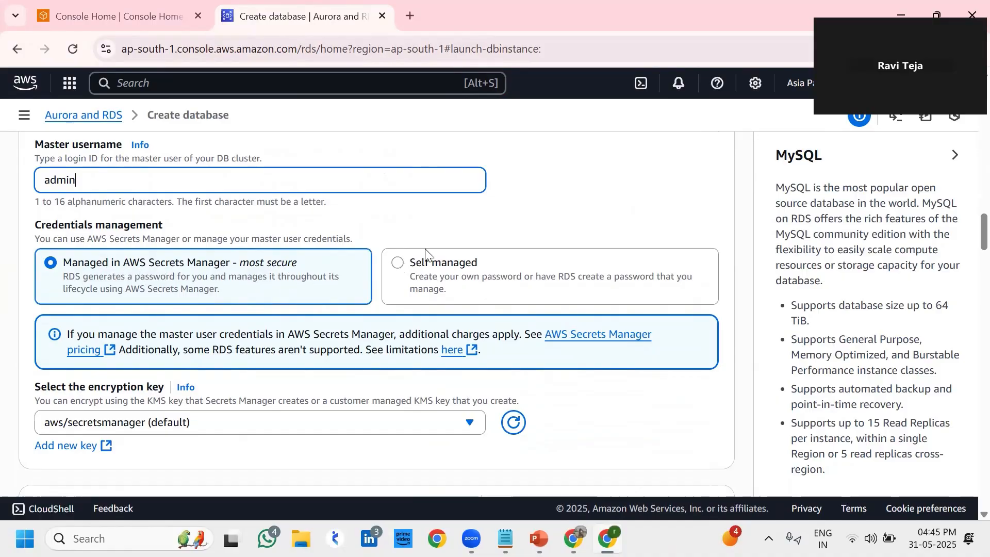
Choose a self-managed master password, enter it, and confirm it in the second field
{"action": "left_click", "coordinate": [410, 272]}
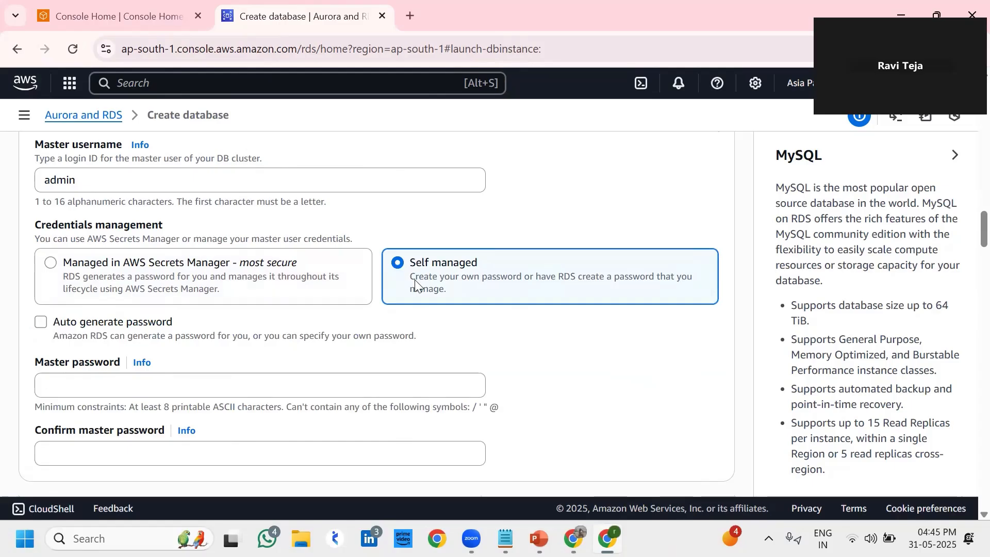
{"action": "scroll", "coordinate": [415, 279], "scroll_direction": "down", "scroll_amount": 1}
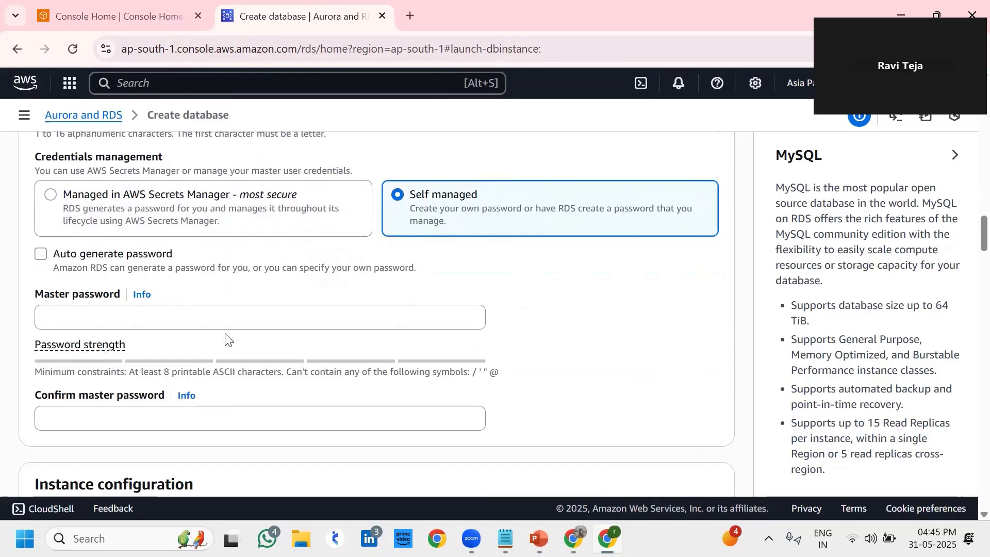
{"action": "left_click", "coordinate": [205, 325]}
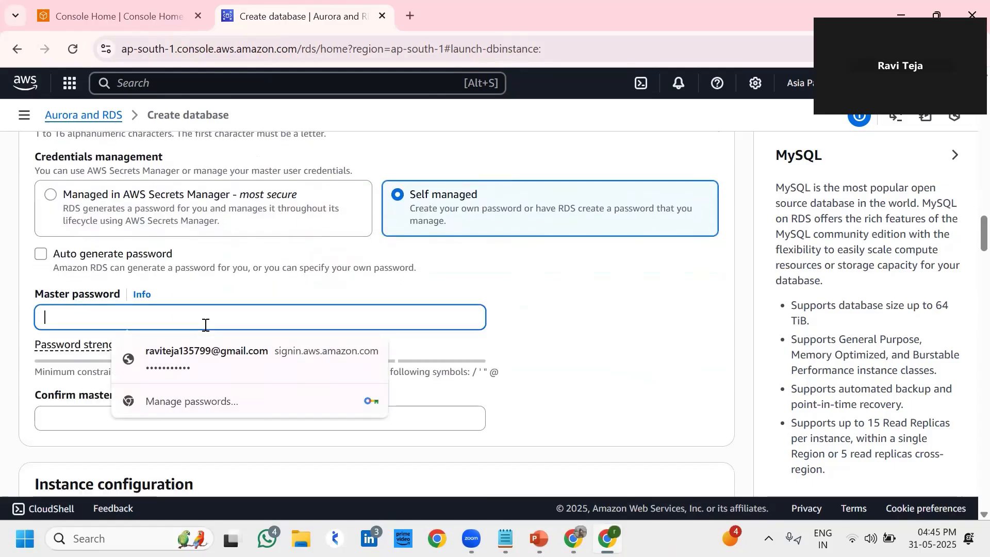
{"action": "type", "text": "aa"}
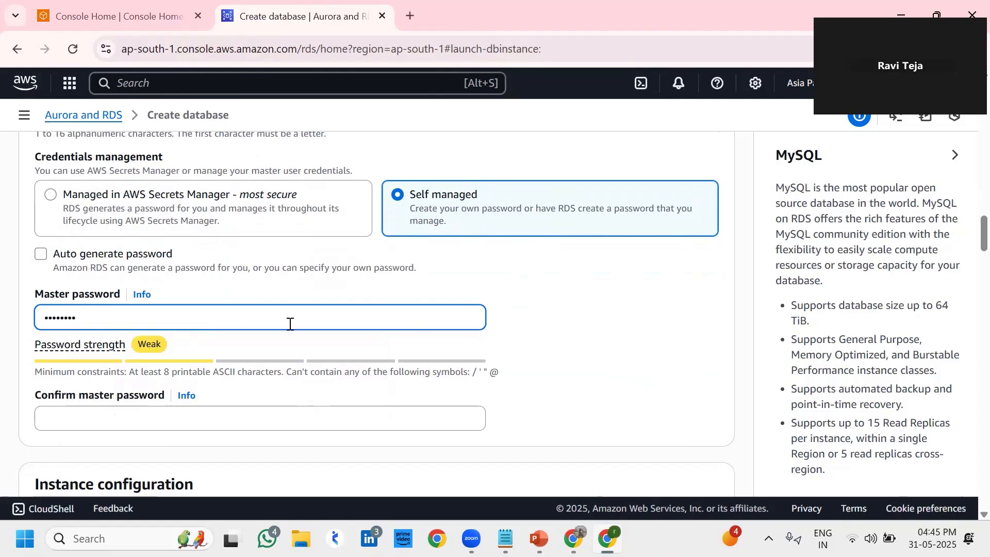
{"action": "left_click", "coordinate": [206, 415]}
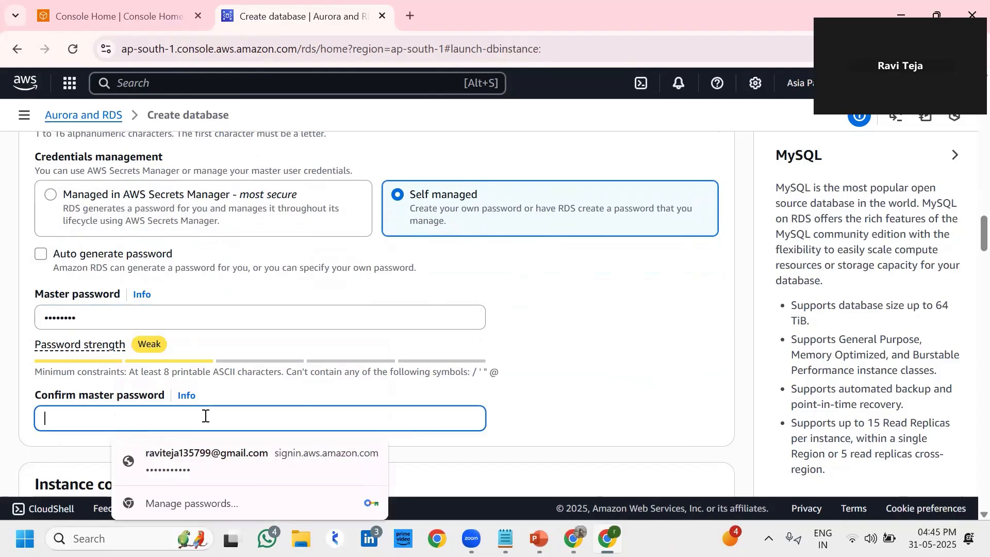
{"action": "type", "text": "a"}
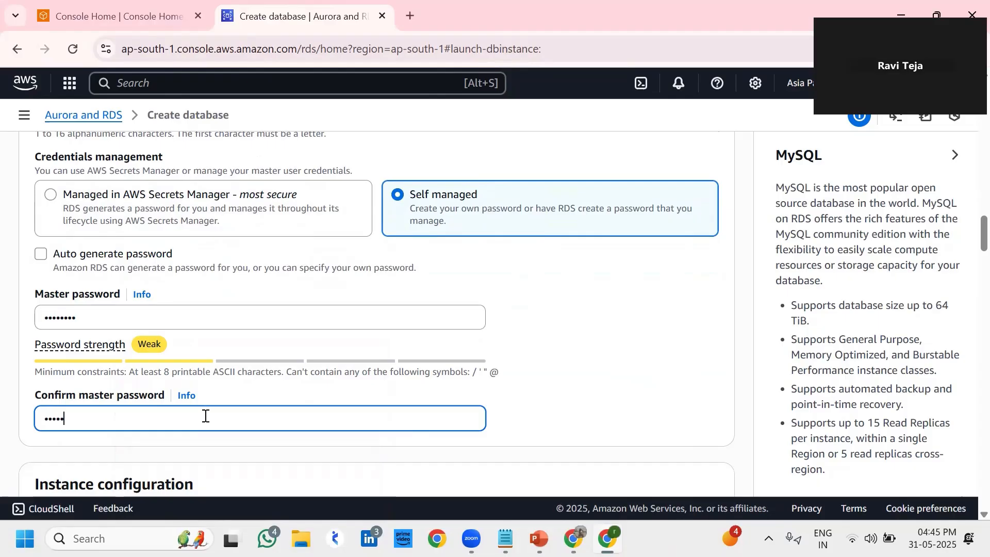
{"action": "scroll", "coordinate": [555, 381], "scroll_direction": "down", "scroll_amount": 3}
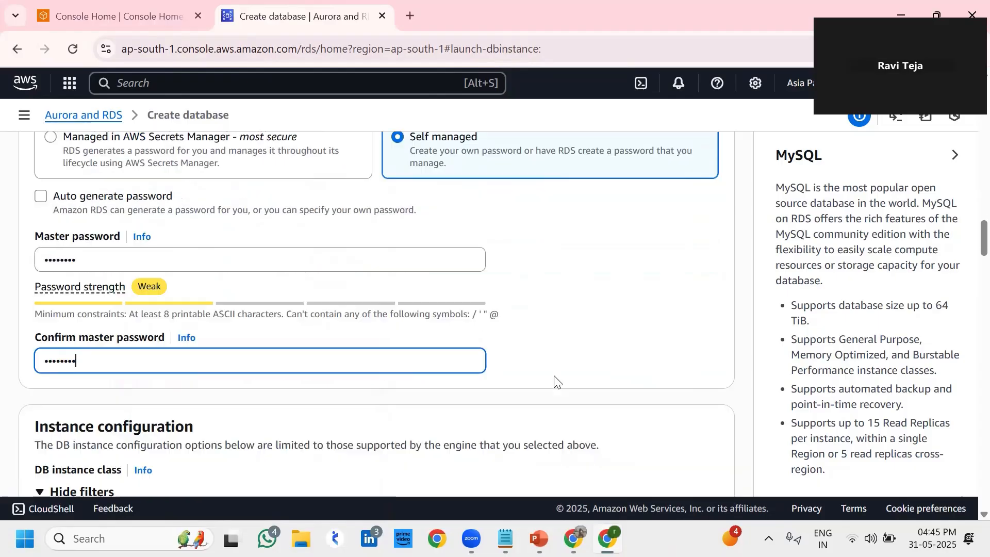
{"action": "scroll", "coordinate": [556, 382], "scroll_direction": "up", "scroll_amount": 4}
{"action": "scroll", "coordinate": [556, 380], "scroll_direction": "up", "scroll_amount": 1}
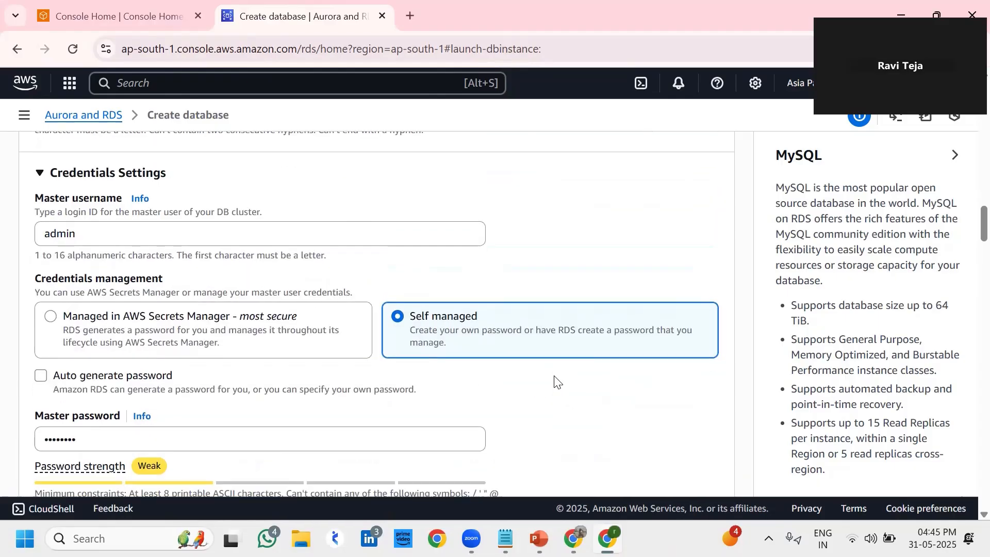
{"action": "scroll", "coordinate": [555, 380], "scroll_direction": "down", "scroll_amount": 5}
{"action": "scroll", "coordinate": [555, 380], "scroll_direction": "down", "scroll_amount": 10}
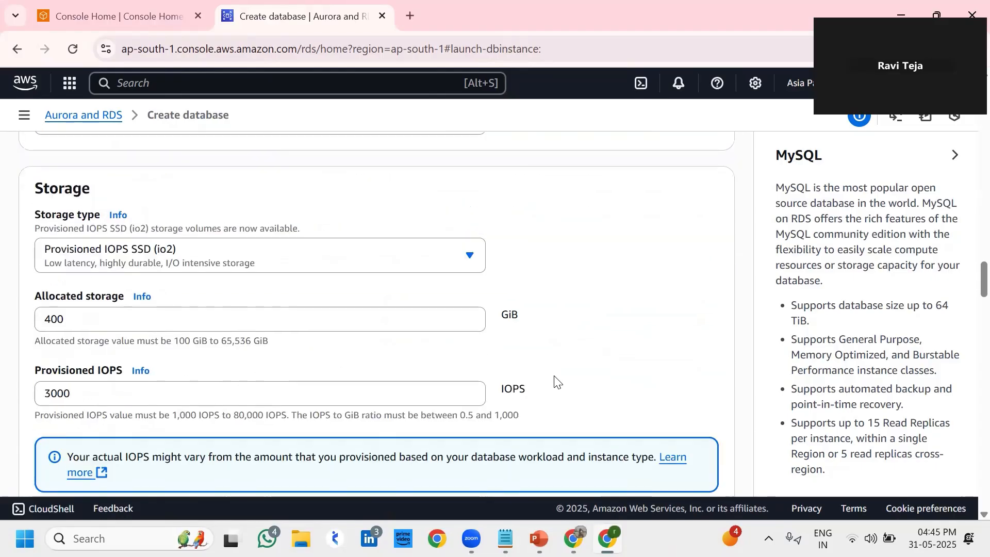
{"action": "scroll", "coordinate": [555, 381], "scroll_direction": "down", "scroll_amount": 5}
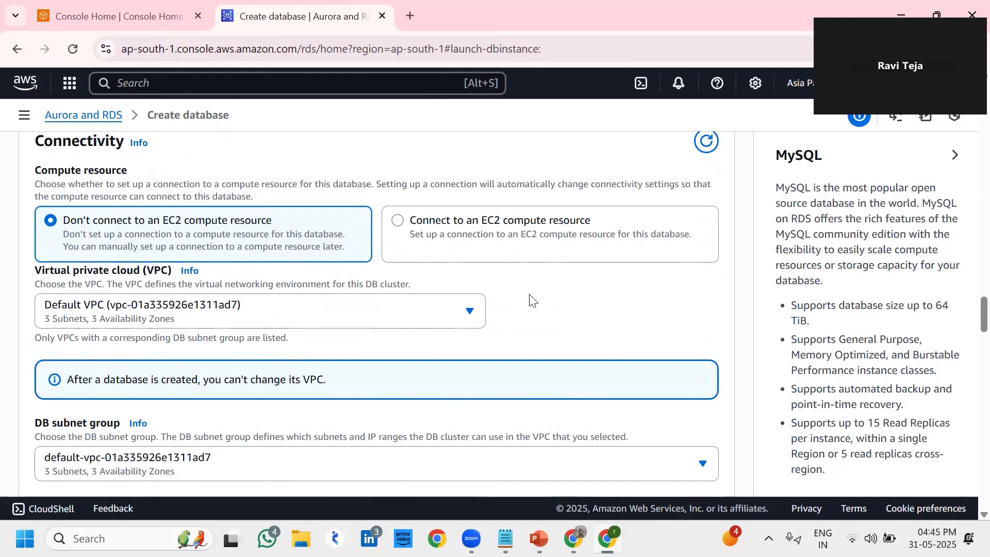
Set Public access to Yes under Connectivity and look over the settings below it
{"action": "scroll", "coordinate": [532, 299], "scroll_direction": "down", "scroll_amount": 2}
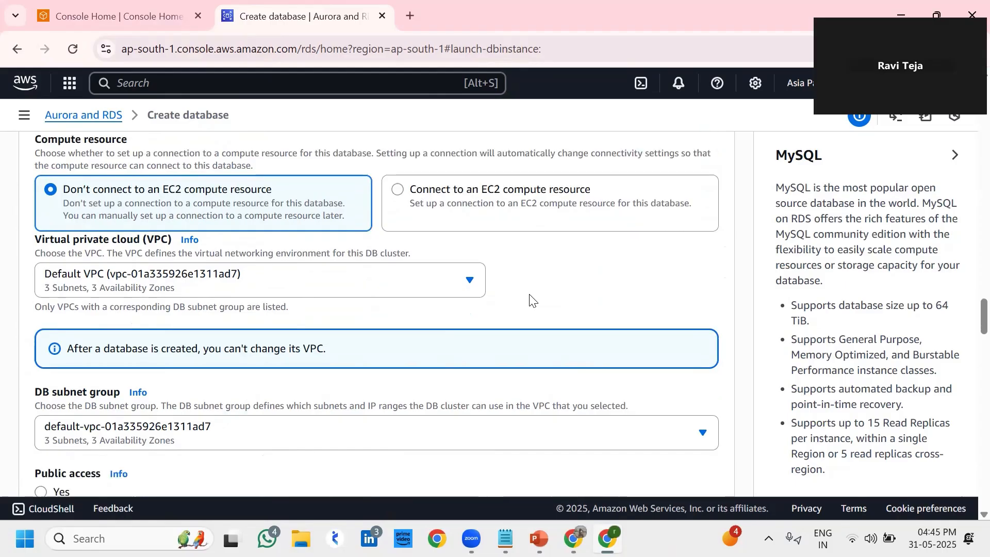
{"action": "scroll", "coordinate": [532, 299], "scroll_direction": "down", "scroll_amount": 2}
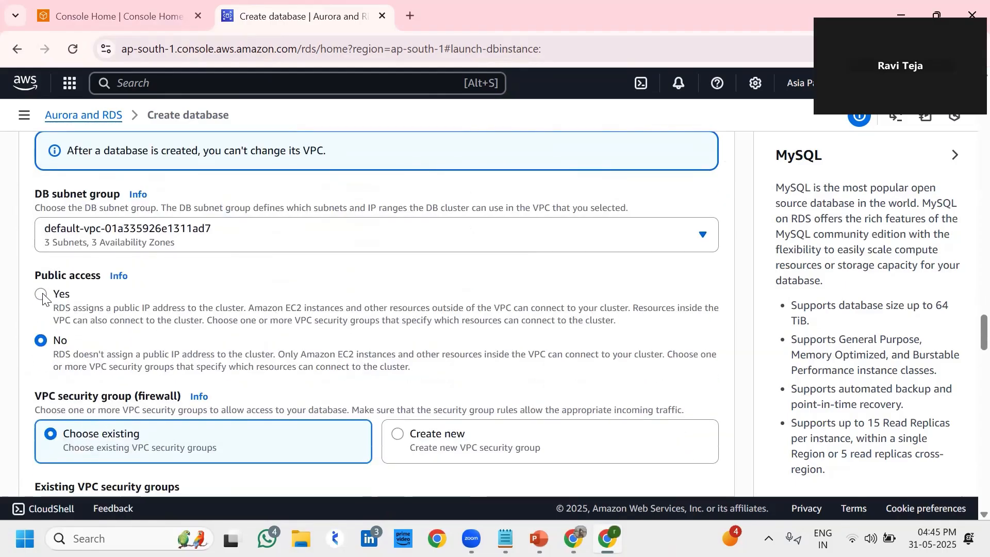
{"action": "left_click", "coordinate": [43, 298]}
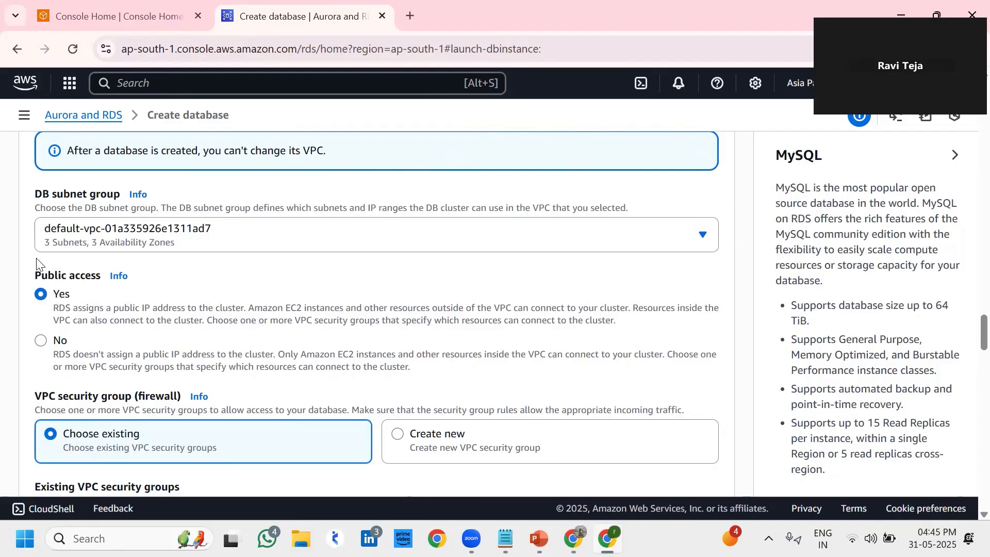
{"action": "scroll", "coordinate": [72, 315], "scroll_direction": "down", "scroll_amount": 1}
{"action": "scroll", "coordinate": [73, 315], "scroll_direction": "down", "scroll_amount": 5}
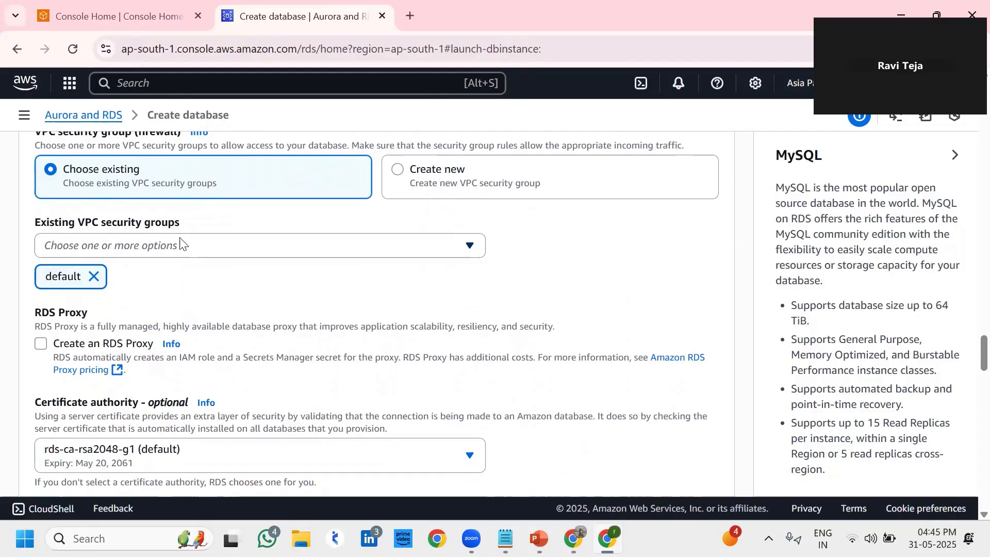
{"action": "scroll", "coordinate": [181, 245], "scroll_direction": "down", "scroll_amount": 1}
{"action": "scroll", "coordinate": [181, 242], "scroll_direction": "down", "scroll_amount": 6}
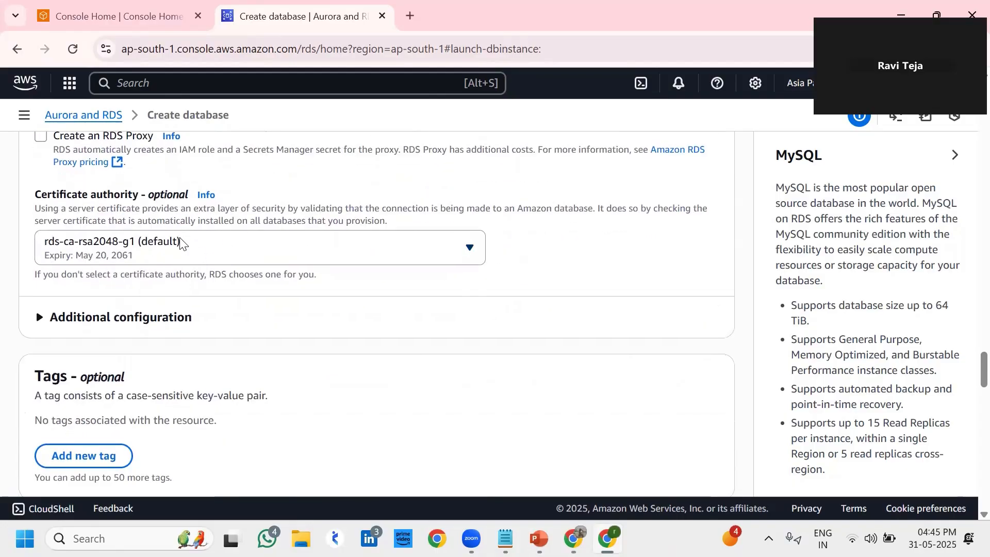
{"action": "scroll", "coordinate": [180, 241], "scroll_direction": "down", "scroll_amount": 5}
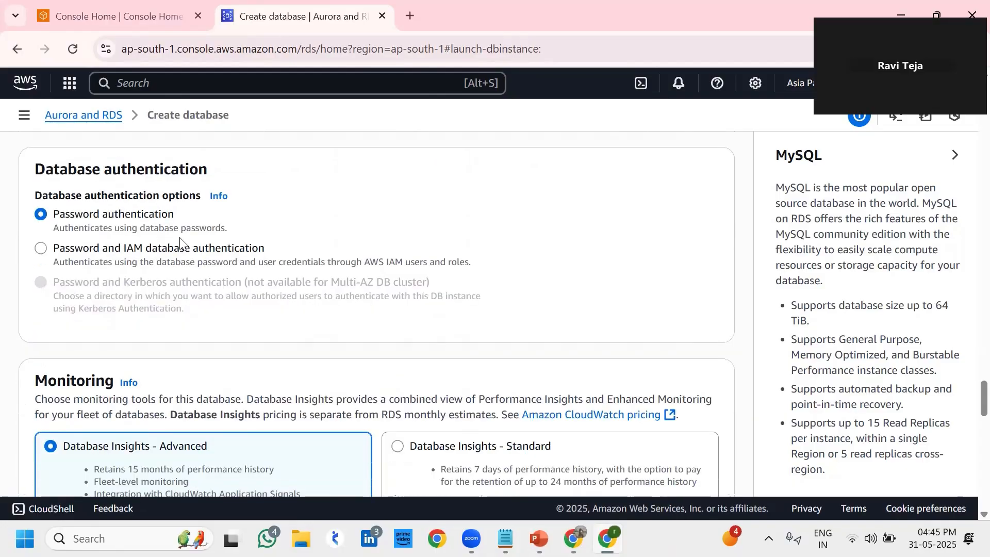
{"action": "scroll", "coordinate": [180, 242], "scroll_direction": "down", "scroll_amount": 3}
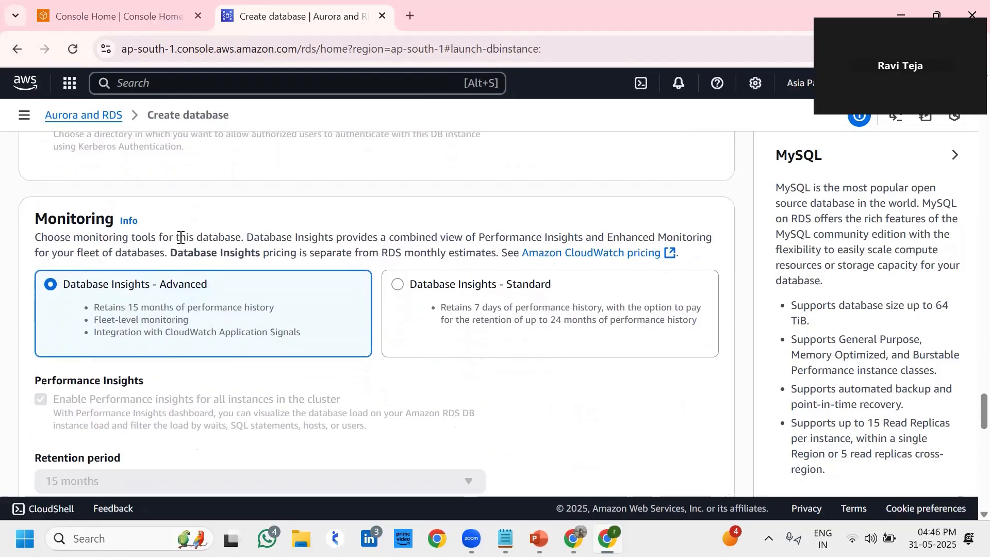
{"action": "scroll", "coordinate": [180, 241], "scroll_direction": "down", "scroll_amount": 6}
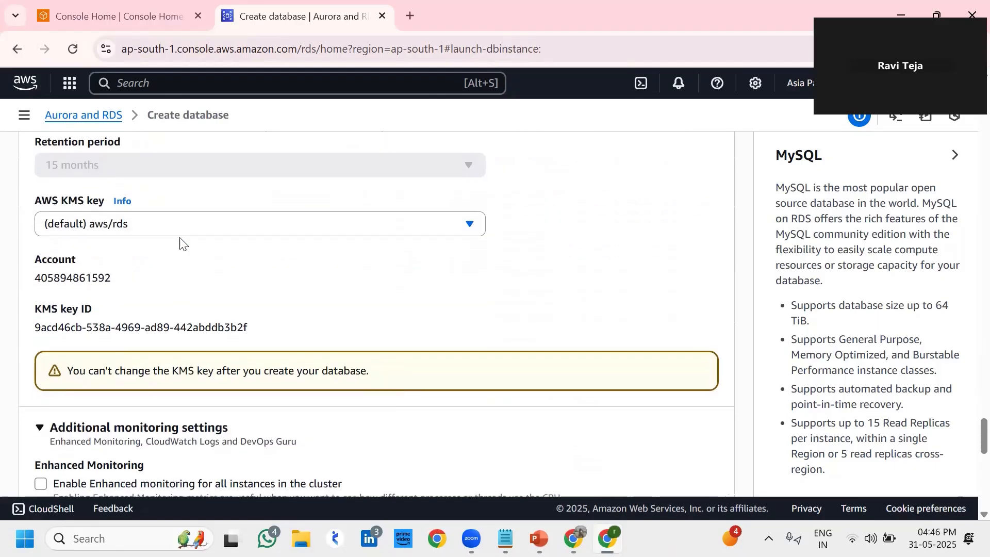
{"action": "scroll", "coordinate": [180, 240], "scroll_direction": "down", "scroll_amount": 6}
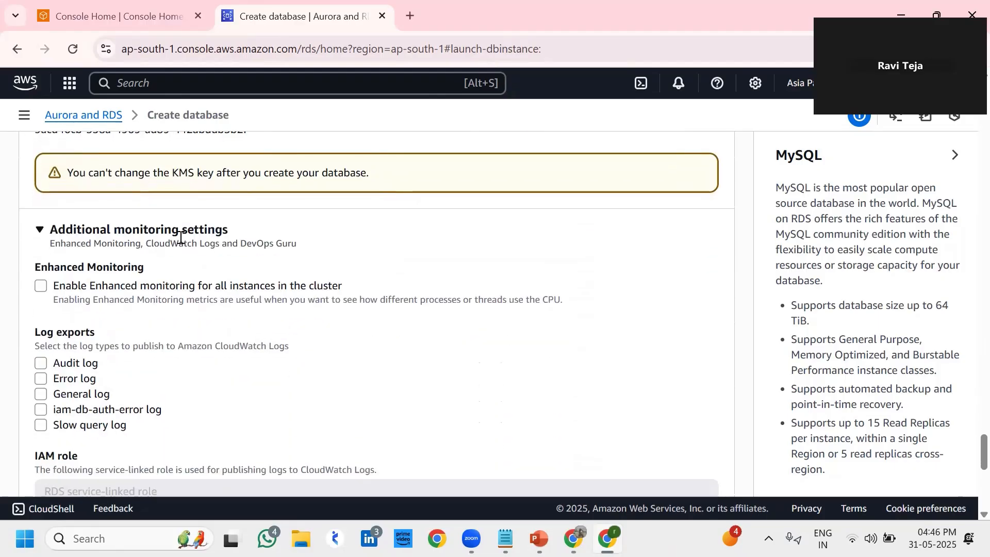
{"action": "scroll", "coordinate": [180, 242], "scroll_direction": "down", "scroll_amount": 5}
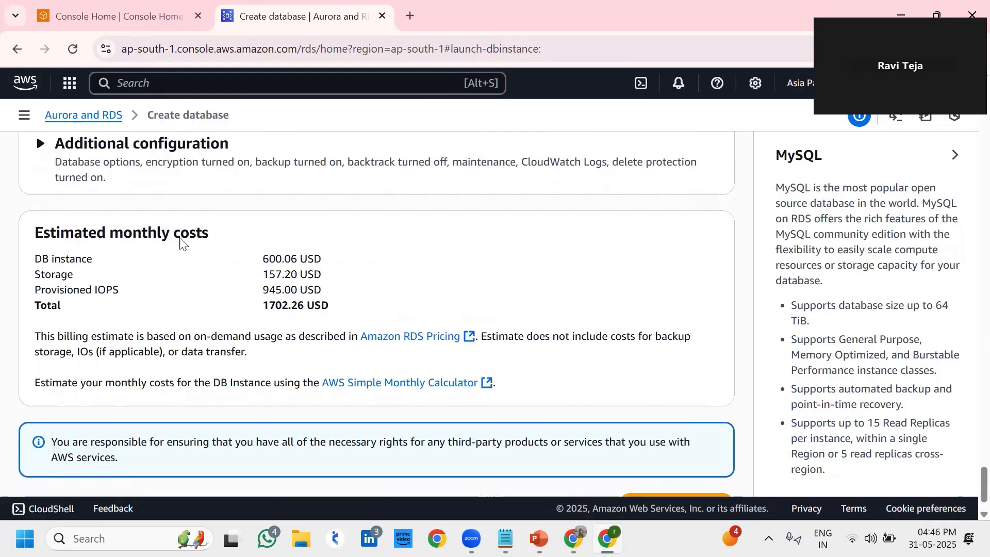
{"action": "scroll", "coordinate": [180, 242], "scroll_direction": "up", "scroll_amount": 2}
{"action": "scroll", "coordinate": [180, 242], "scroll_direction": "up", "scroll_amount": 20}
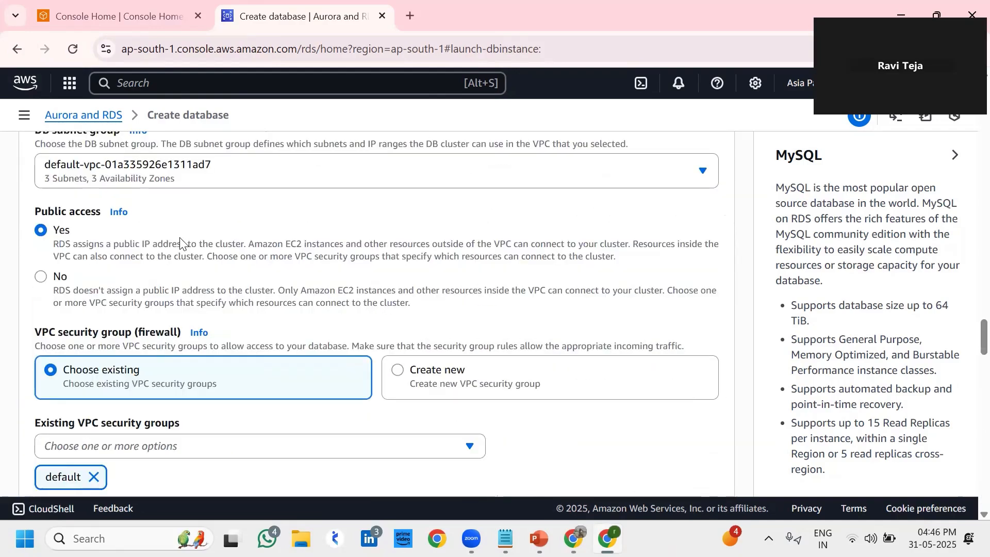
Review the form's settings, including the admin master username
{"action": "scroll", "coordinate": [180, 240], "scroll_direction": "up", "scroll_amount": 20}
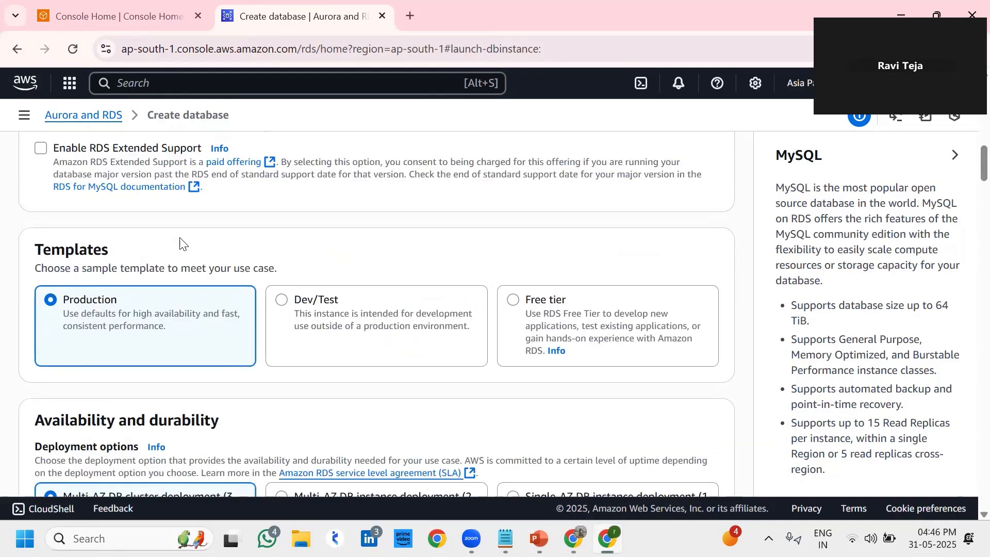
{"action": "scroll", "coordinate": [180, 243], "scroll_direction": "up", "scroll_amount": 10}
{"action": "scroll", "coordinate": [180, 243], "scroll_direction": "down", "scroll_amount": 4}
{"action": "scroll", "coordinate": [180, 242], "scroll_direction": "up", "scroll_amount": 5}
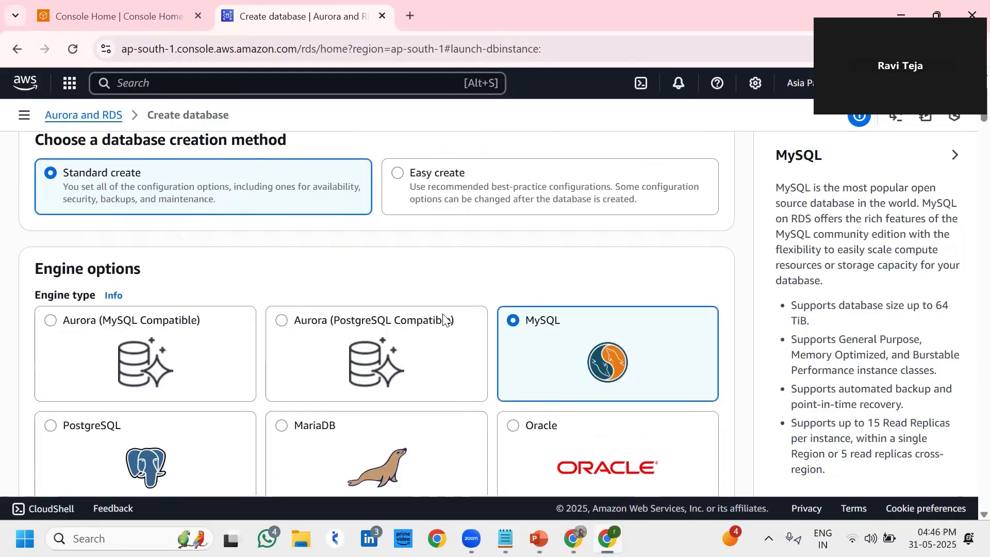
{"action": "scroll", "coordinate": [443, 319], "scroll_direction": "down", "scroll_amount": 8}
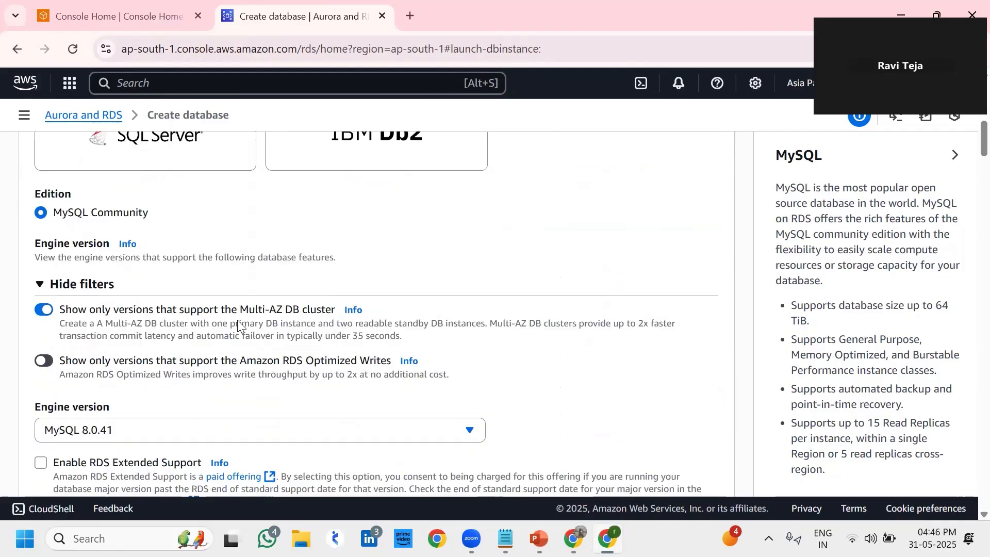
{"action": "scroll", "coordinate": [237, 323], "scroll_direction": "down", "scroll_amount": 6}
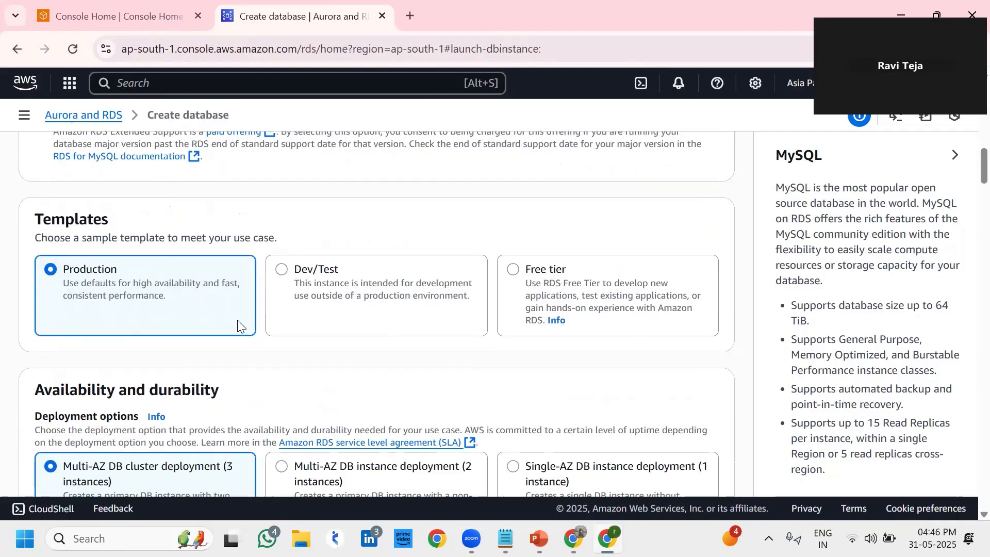
{"action": "scroll", "coordinate": [237, 323], "scroll_direction": "down", "scroll_amount": 6}
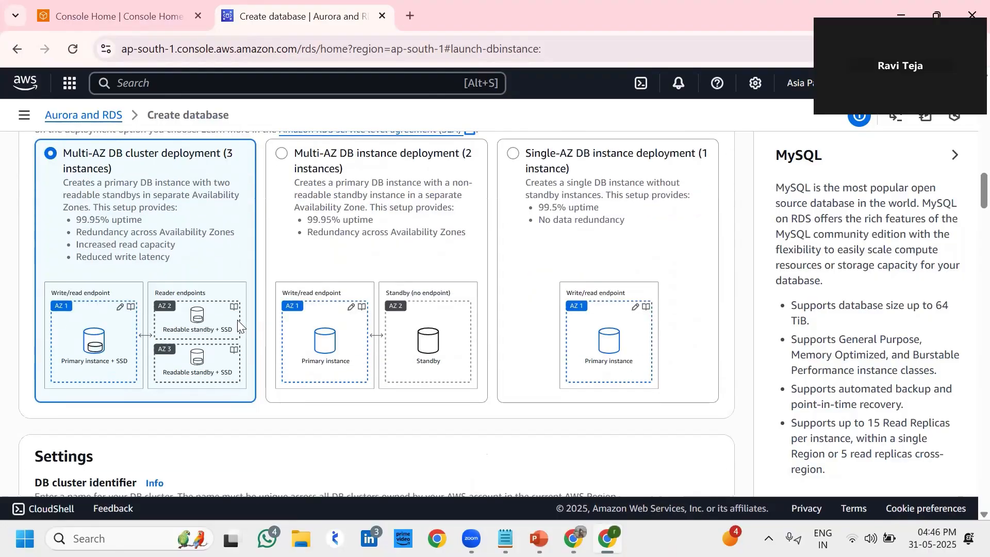
{"action": "scroll", "coordinate": [238, 323], "scroll_direction": "down", "scroll_amount": 5}
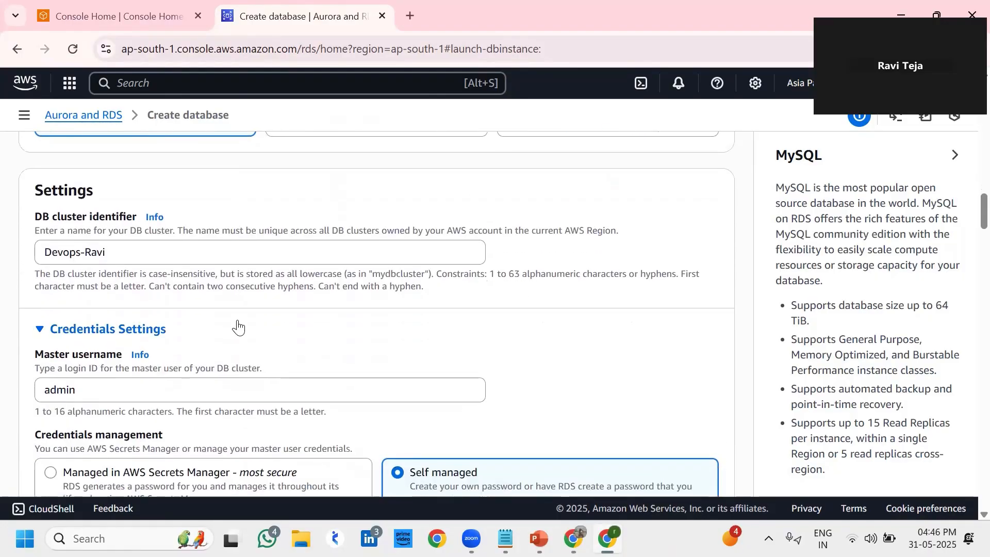
{"action": "scroll", "coordinate": [237, 323], "scroll_direction": "down", "scroll_amount": 4}
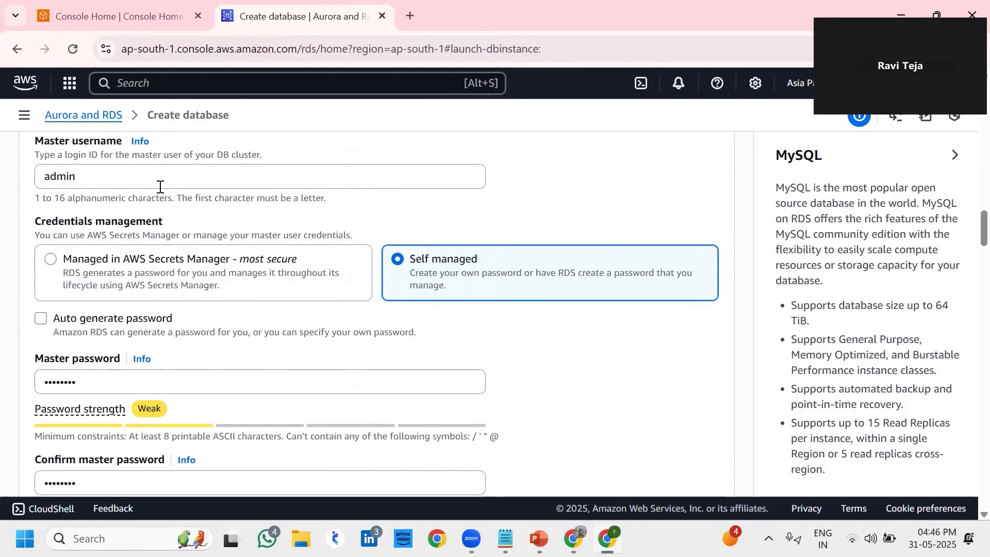
{"action": "left_click_drag", "start_coordinate": [160, 187], "coordinate": [22, 196]}
Check the estimated monthly cost and submit the database for creation
{"action": "scroll", "coordinate": [177, 231], "scroll_direction": "down", "scroll_amount": 5}
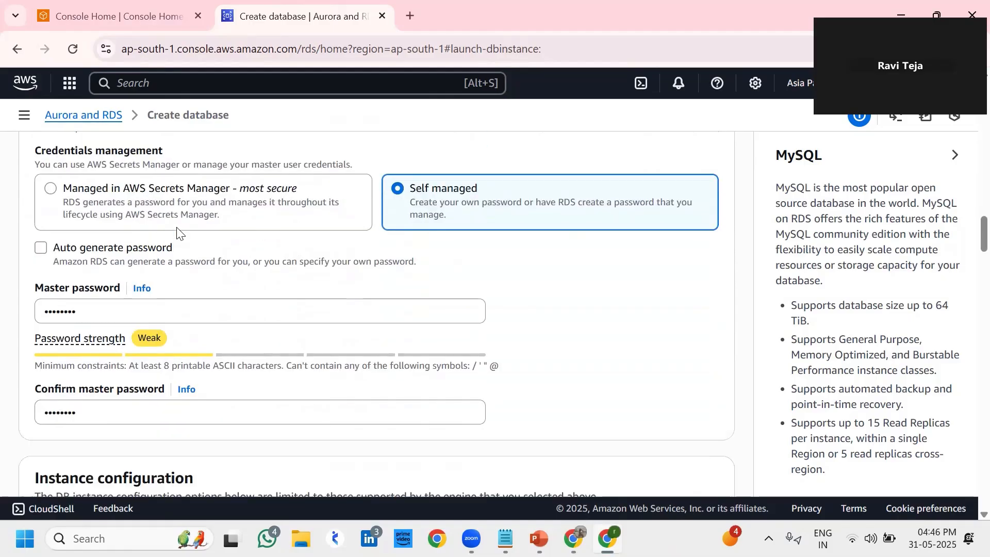
{"action": "scroll", "coordinate": [194, 204], "scroll_direction": "down", "scroll_amount": 3}
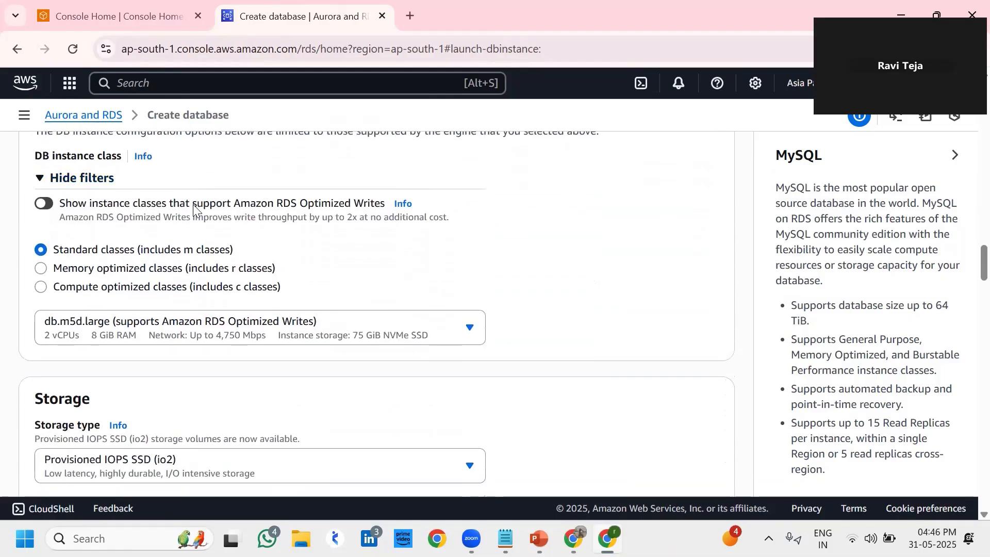
{"action": "scroll", "coordinate": [193, 205], "scroll_direction": "down", "scroll_amount": 1}
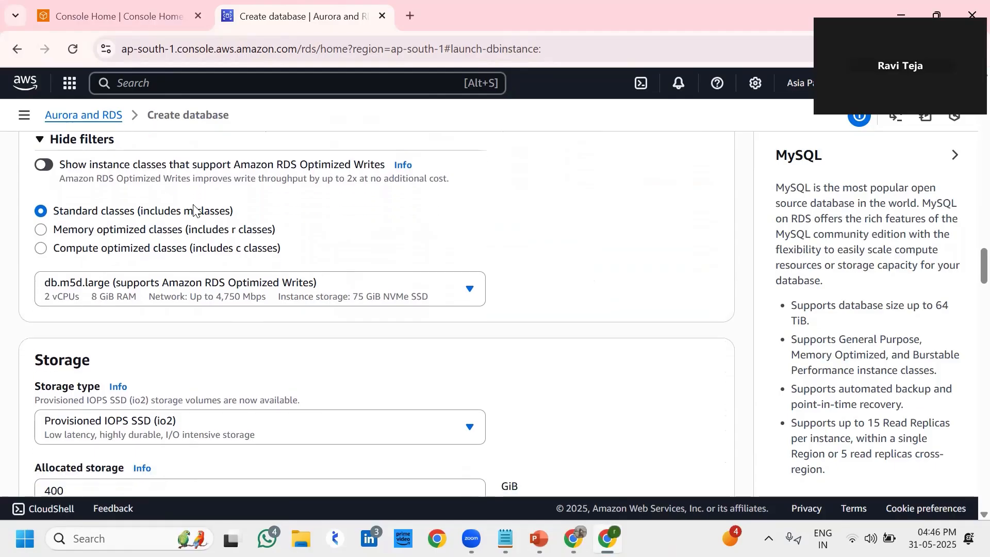
{"action": "scroll", "coordinate": [193, 206], "scroll_direction": "down", "scroll_amount": 4}
{"action": "scroll", "coordinate": [194, 206], "scroll_direction": "down", "scroll_amount": 7}
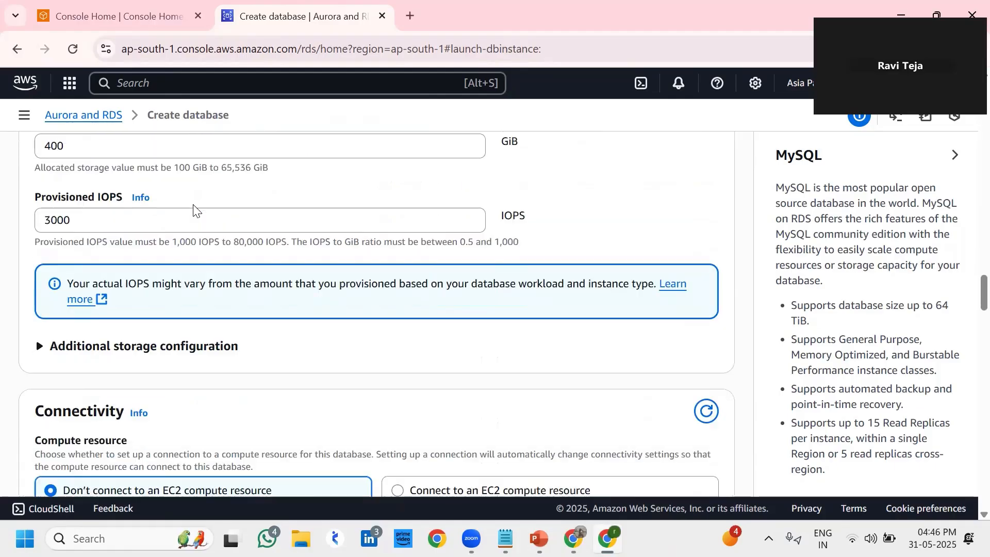
{"action": "scroll", "coordinate": [193, 207], "scroll_direction": "down", "scroll_amount": 7}
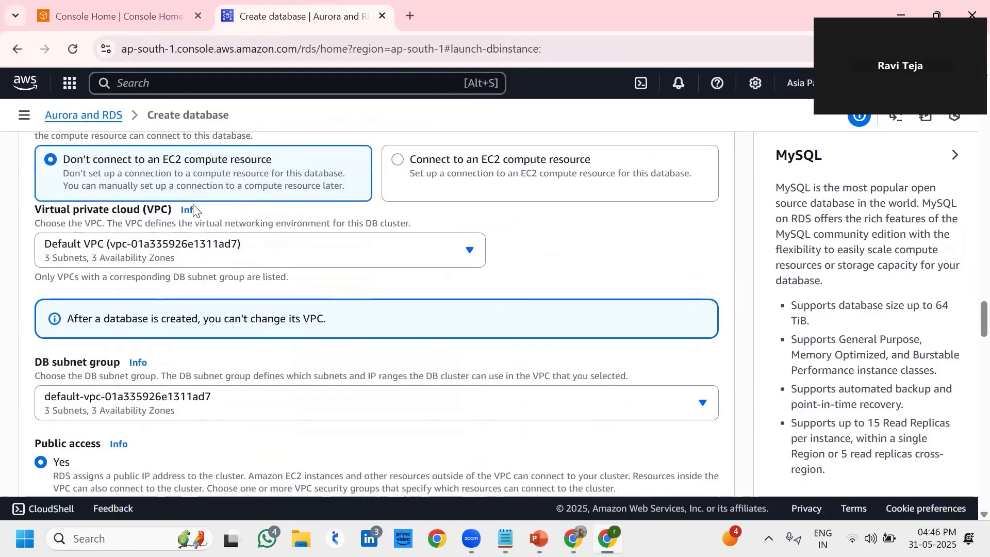
{"action": "scroll", "coordinate": [193, 206], "scroll_direction": "down", "scroll_amount": 10}
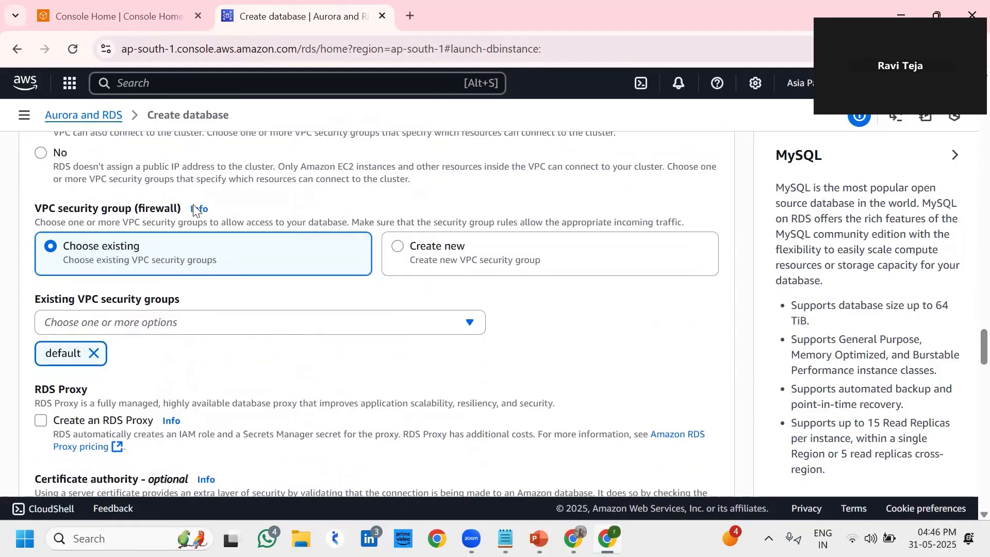
{"action": "scroll", "coordinate": [193, 208], "scroll_direction": "down", "scroll_amount": 12}
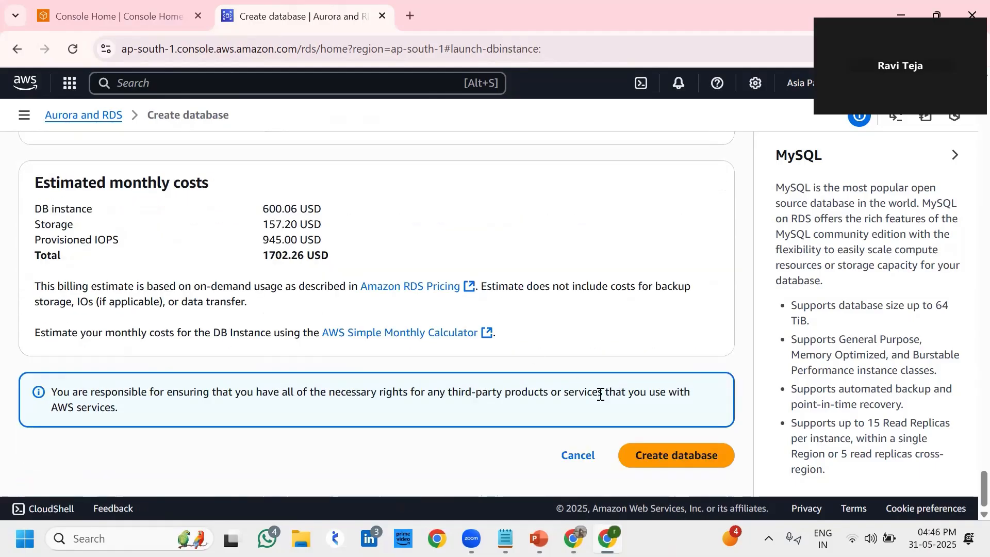
{"action": "left_click", "coordinate": [666, 447]}
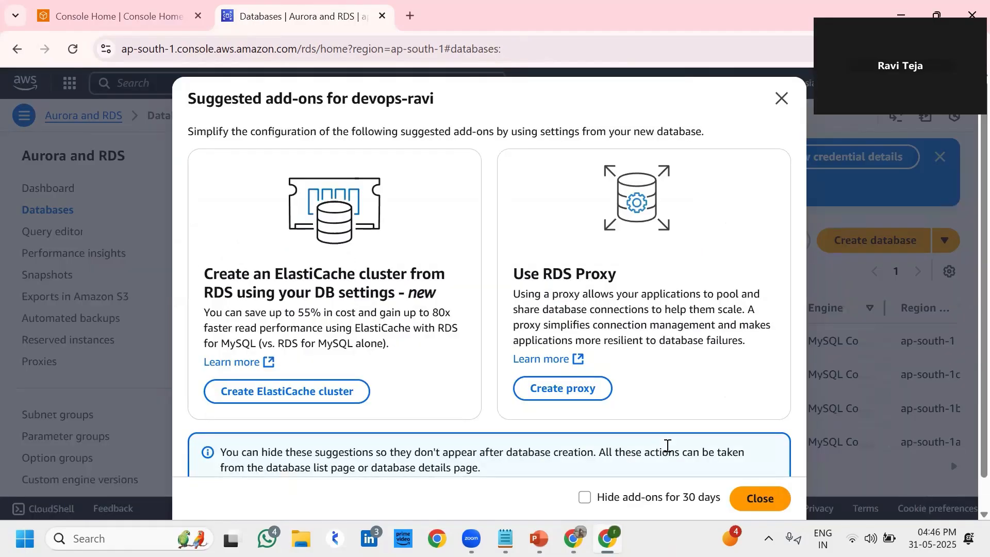
Close the add-ons dialog and review devops-ravi's three db.m5d.large instances, all Creating
{"action": "left_click", "coordinate": [773, 500]}
{"action": "left_click_drag", "start_coordinate": [480, 454], "coordinate": [580, 461]}
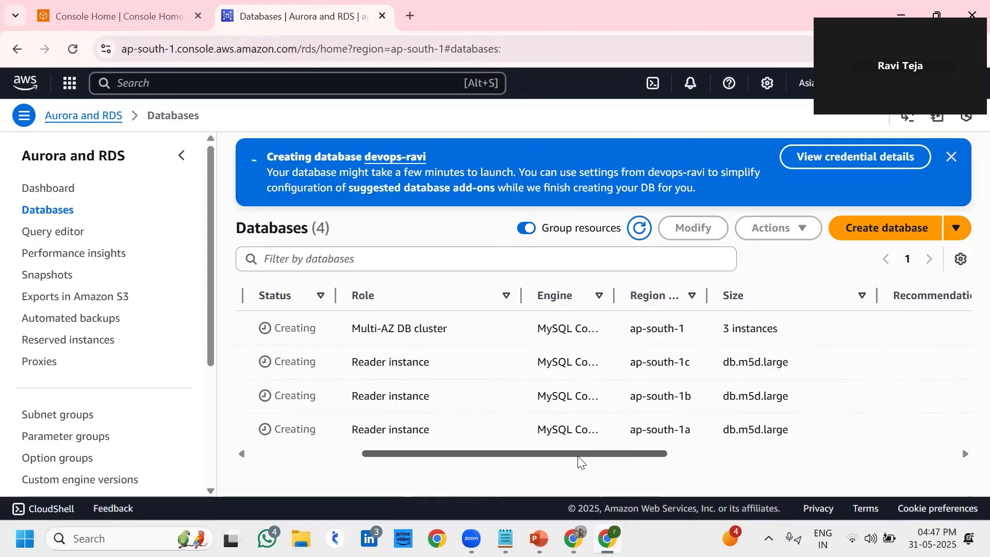
{"action": "left_click_drag", "start_coordinate": [477, 457], "coordinate": [411, 462]}
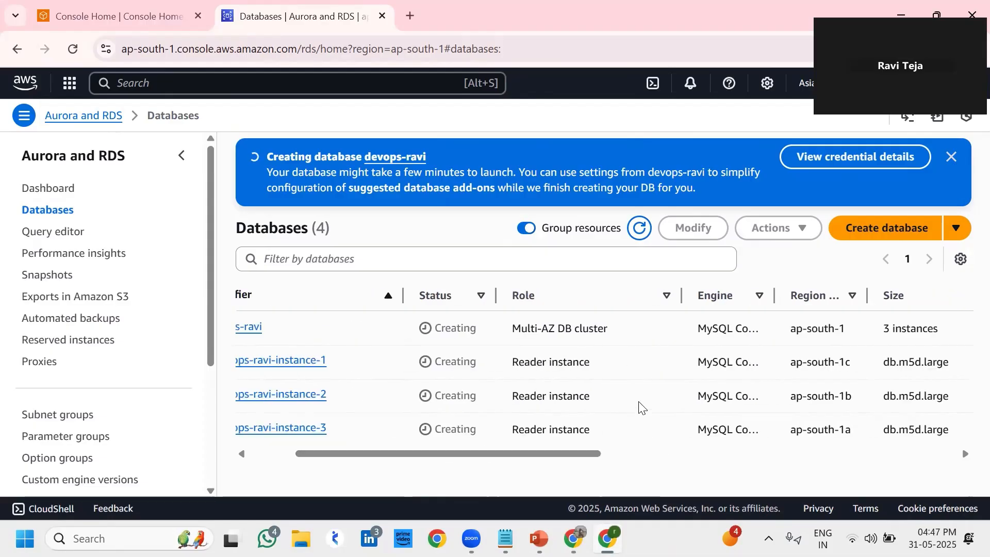
{"action": "left_click_drag", "start_coordinate": [606, 372], "coordinate": [608, 420]}
{"action": "left_click", "coordinate": [609, 420]}
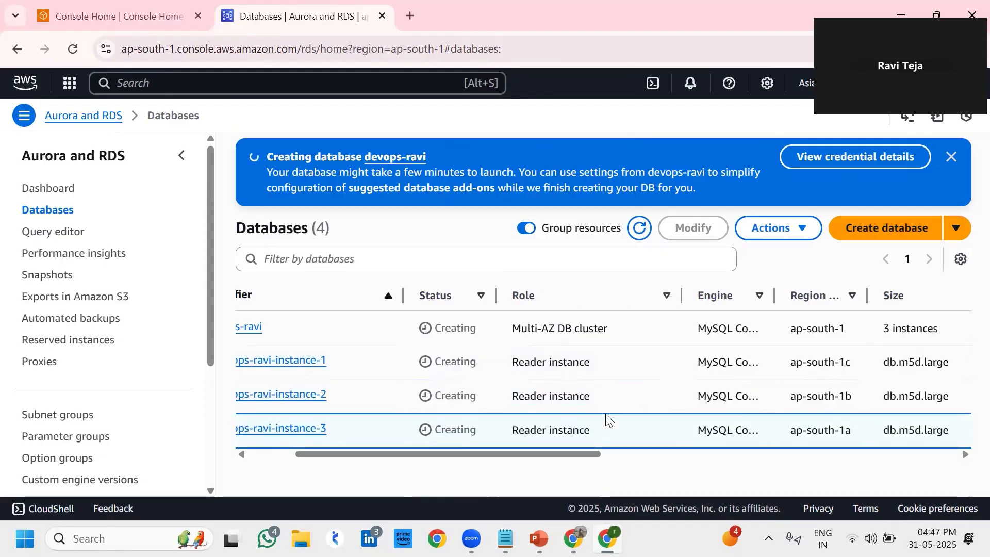
{"action": "left_click", "coordinate": [547, 358]}
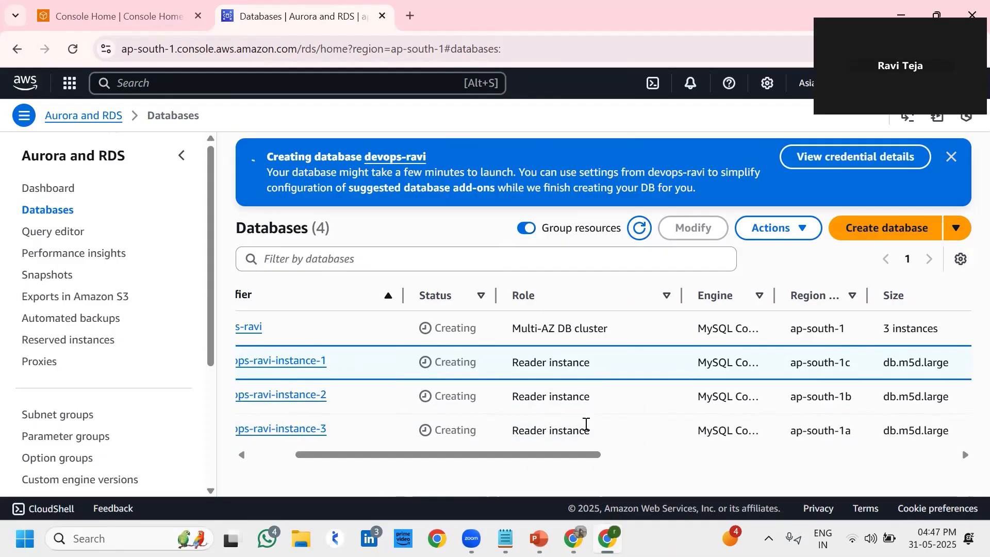
{"action": "left_click_drag", "start_coordinate": [586, 424], "coordinate": [603, 410]}
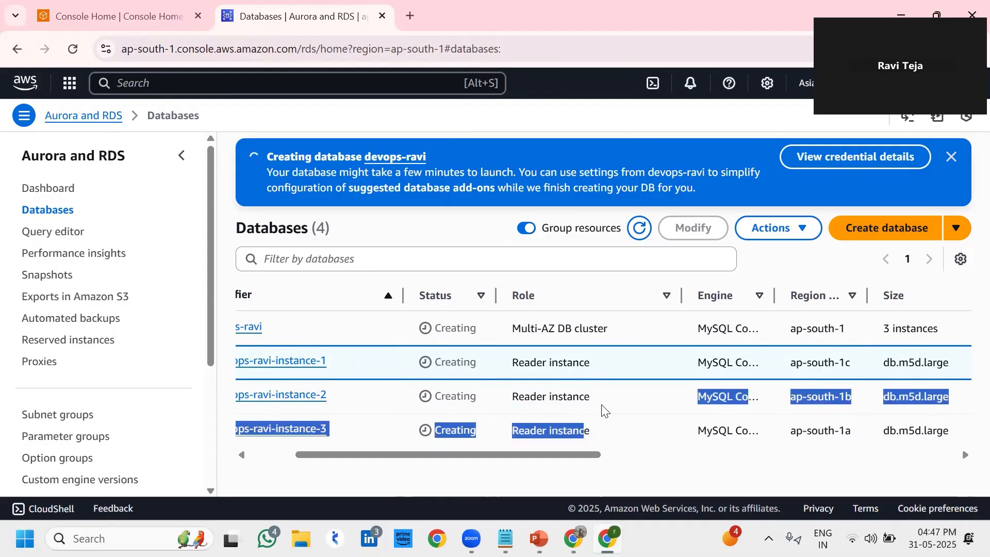
{"action": "left_click", "coordinate": [647, 488]}
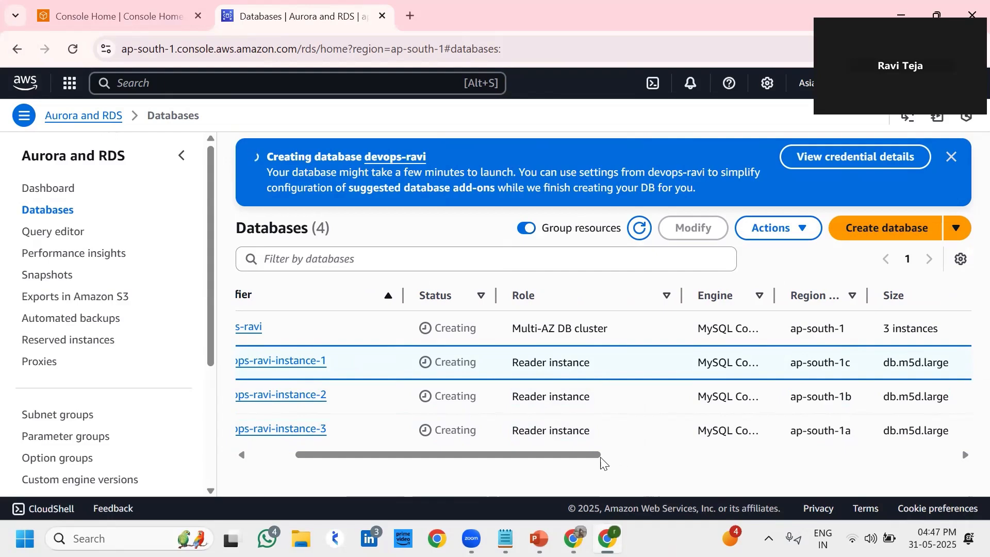
{"action": "left_click_drag", "start_coordinate": [583, 455], "coordinate": [479, 459]}
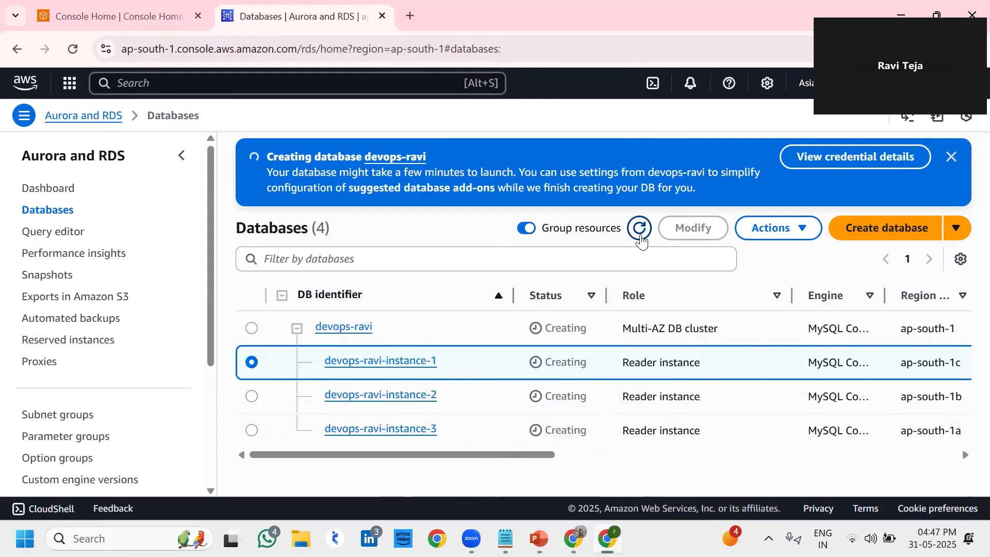
Refresh the Databases list, close the creation success banner, and reload the page
{"action": "left_click", "coordinate": [640, 234]}
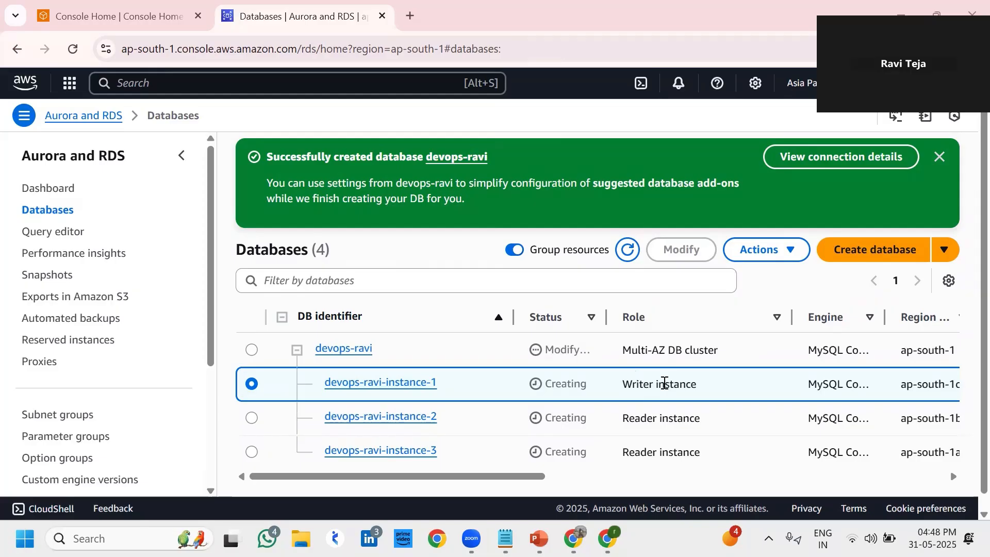
{"action": "scroll", "coordinate": [665, 382], "scroll_direction": "down", "scroll_amount": 1}
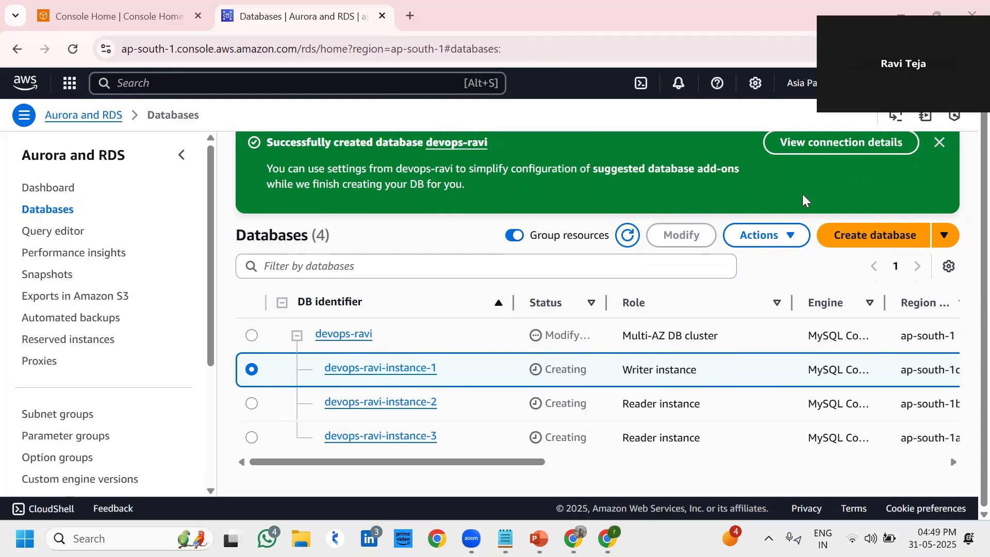
{"action": "left_click", "coordinate": [939, 142]}
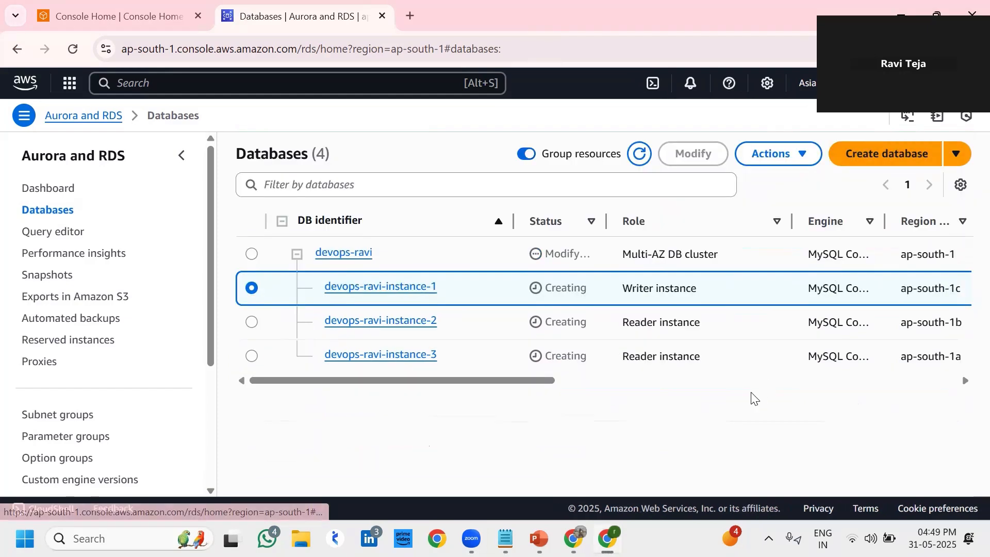
{"action": "left_click", "coordinate": [252, 253]}
{"action": "left_click", "coordinate": [252, 289]}
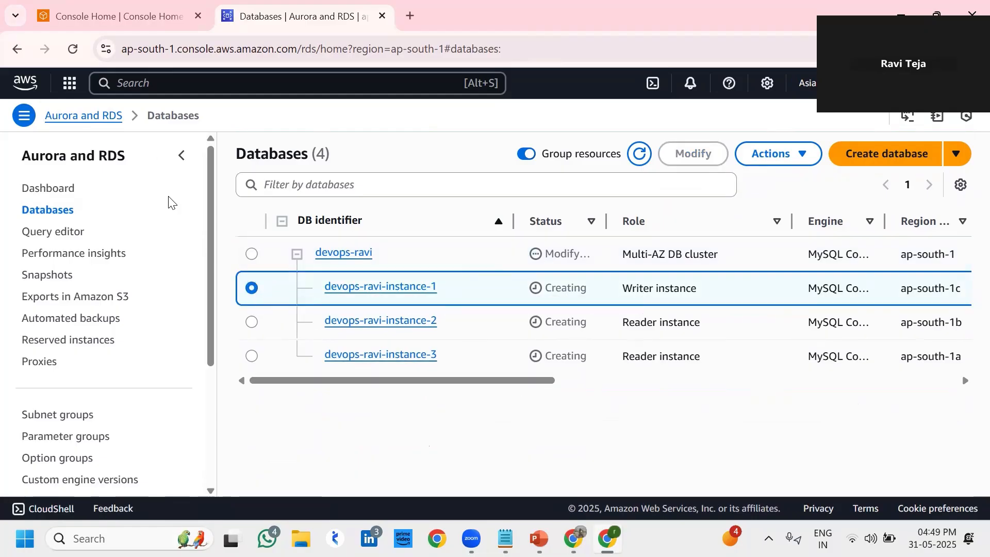
{"action": "left_click", "coordinate": [73, 51]}
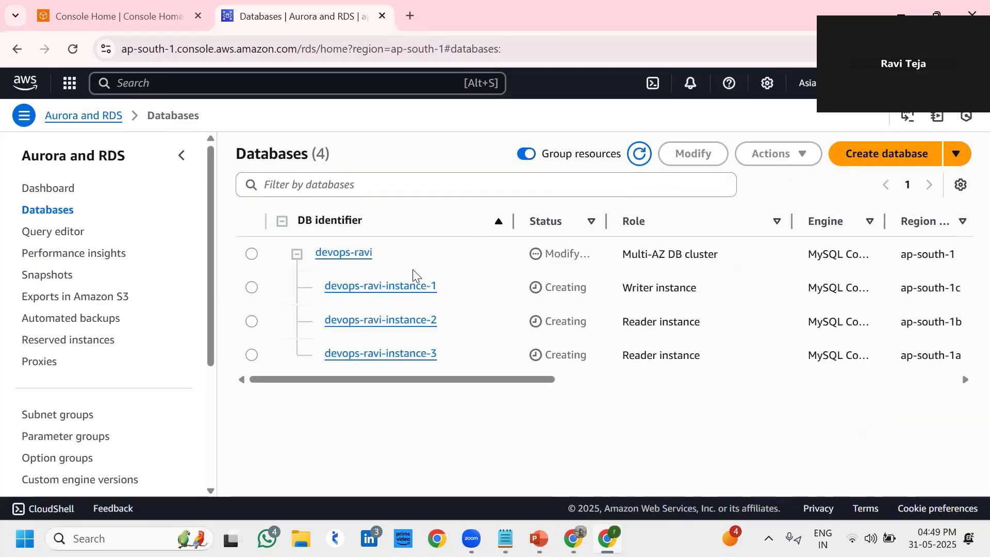
Open devops-ravi-instance-1's details and scroll to its Connectivity & security section
{"action": "left_click", "coordinate": [252, 287]}
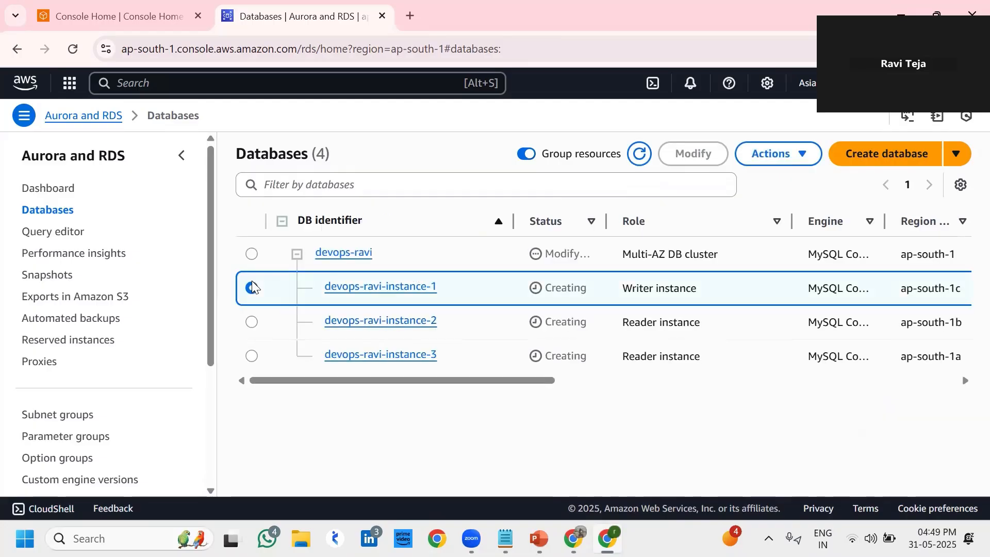
{"action": "left_click", "coordinate": [363, 287]}
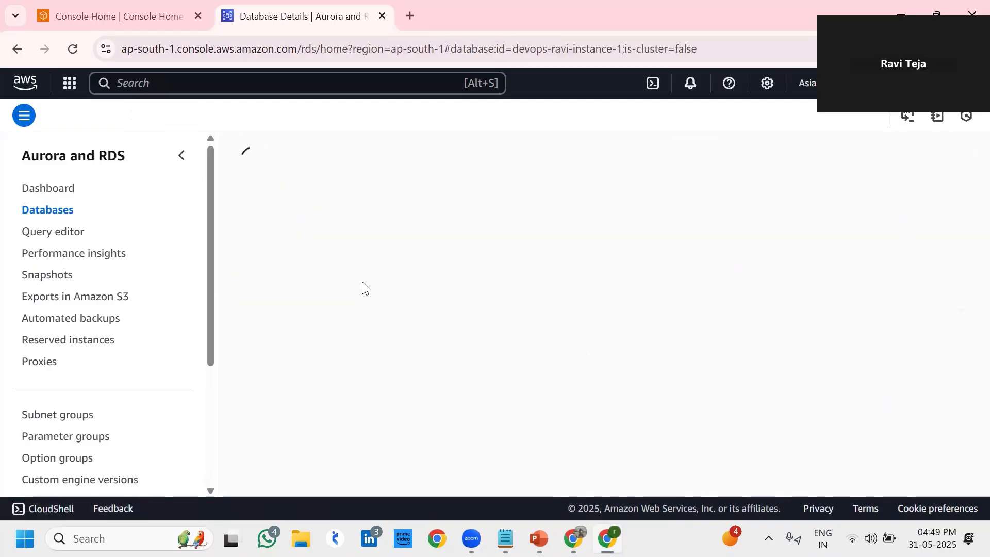
{"action": "scroll", "coordinate": [642, 420], "scroll_direction": "down", "scroll_amount": 5}
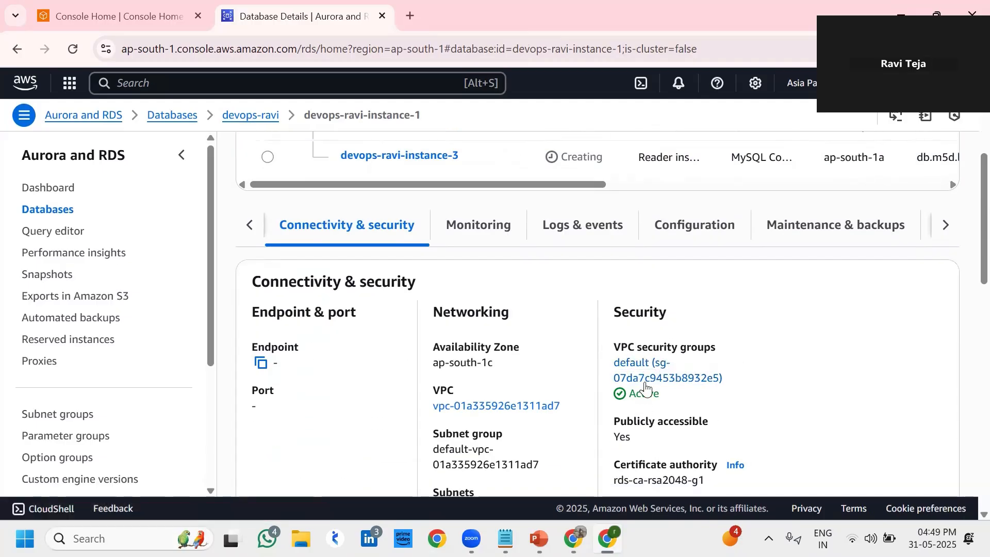
Open default security group sg-07da7c9453b8932e5 in a new tab and view its details
{"action": "right_click", "coordinate": [637, 365]}
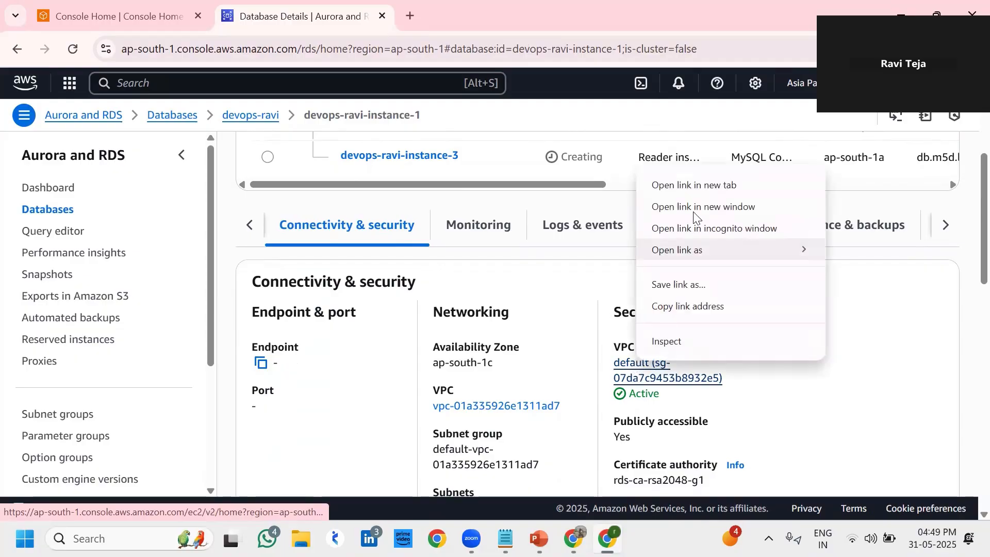
{"action": "left_click", "coordinate": [694, 186]}
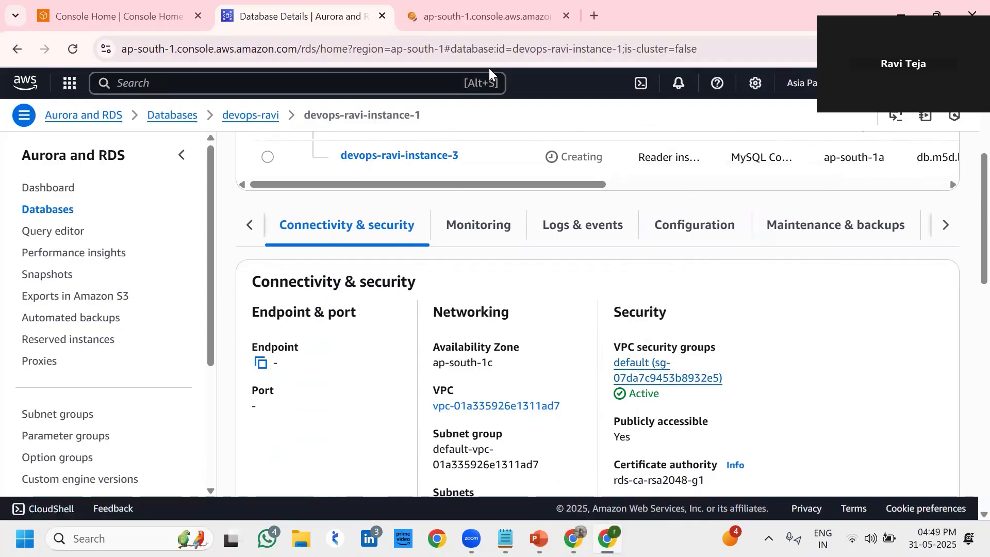
{"action": "left_click", "coordinate": [468, 22]}
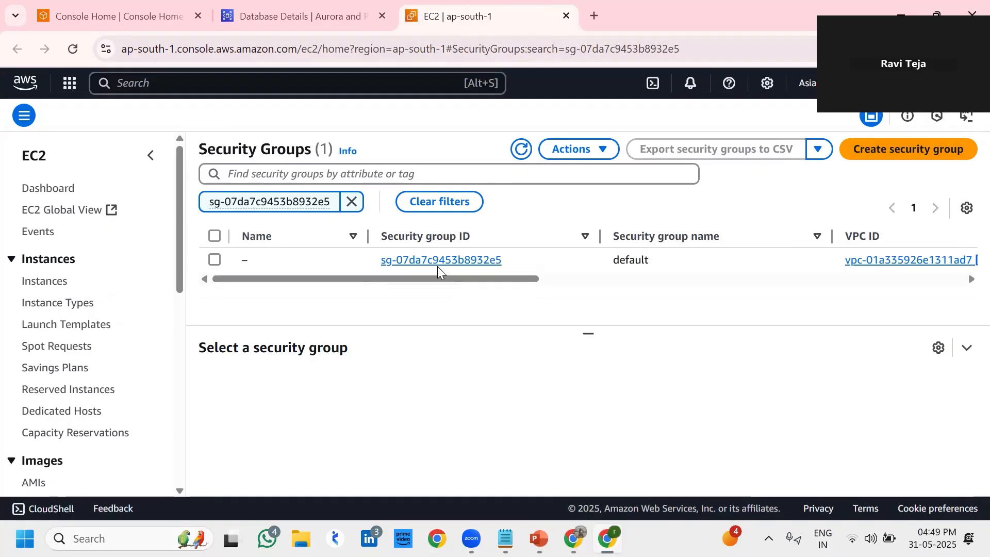
{"action": "left_click", "coordinate": [436, 260]}
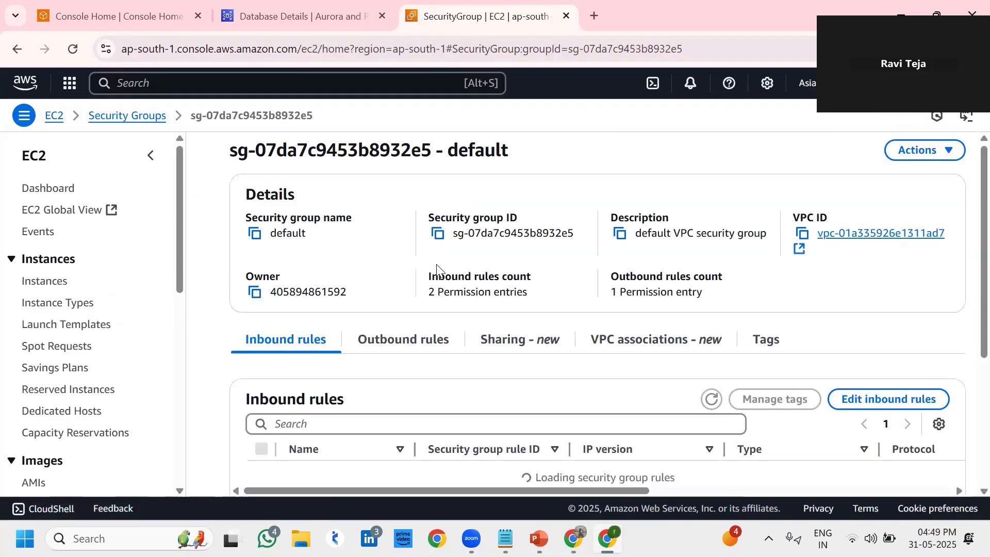
Add a third inbound rule of type MYSQL/Aurora in the rule editor
{"action": "left_click", "coordinate": [869, 404]}
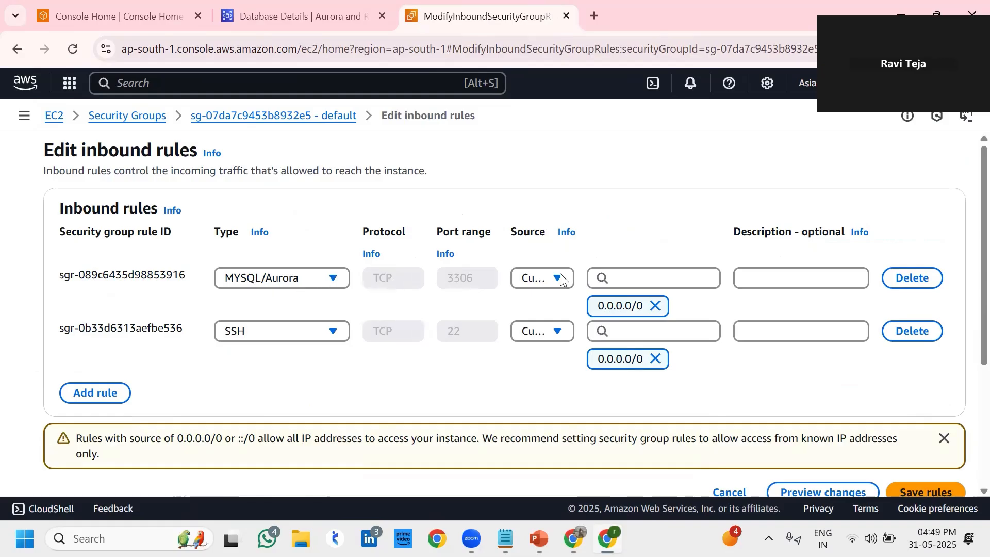
{"action": "left_click", "coordinate": [101, 394]}
{"action": "left_click", "coordinate": [248, 383]}
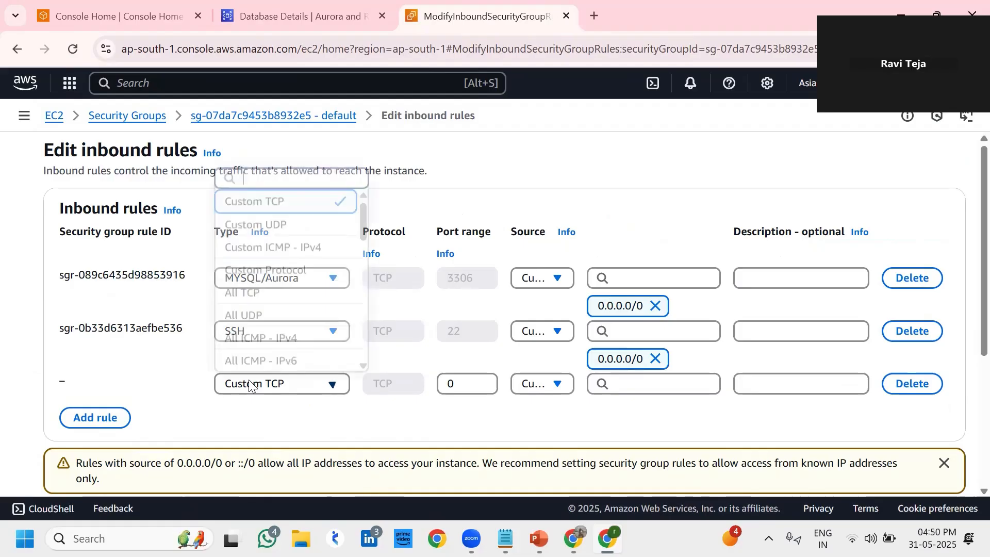
{"action": "scroll", "coordinate": [281, 287], "scroll_direction": "down", "scroll_amount": 8}
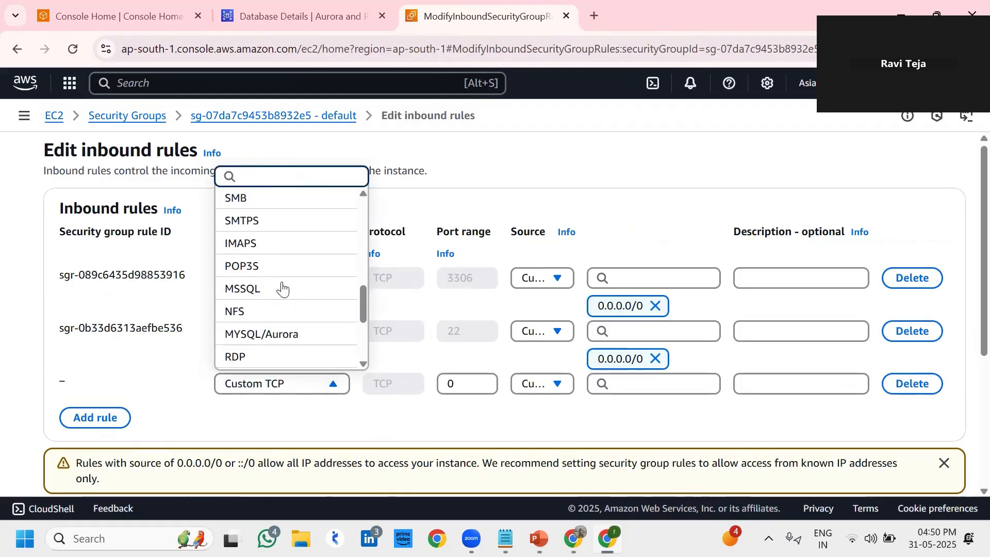
{"action": "scroll", "coordinate": [282, 289], "scroll_direction": "down", "scroll_amount": 3}
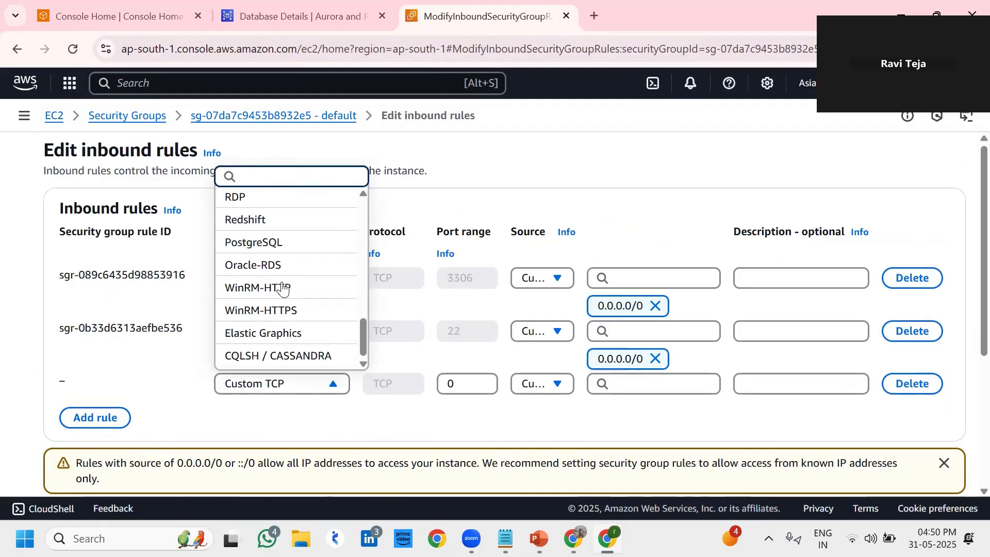
{"action": "scroll", "coordinate": [282, 289], "scroll_direction": "up", "scroll_amount": 4}
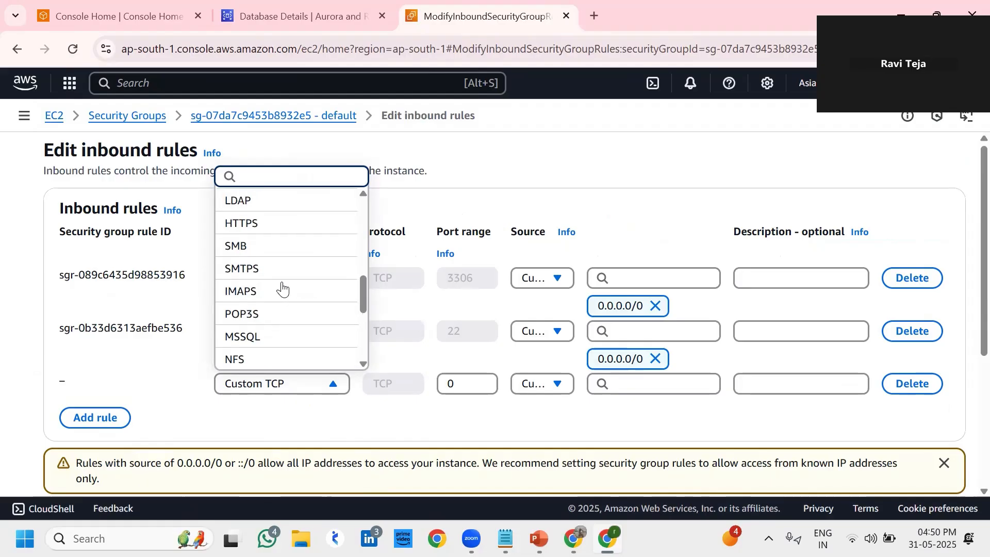
{"action": "scroll", "coordinate": [282, 288], "scroll_direction": "down", "scroll_amount": 3}
{"action": "left_click", "coordinate": [267, 310]}
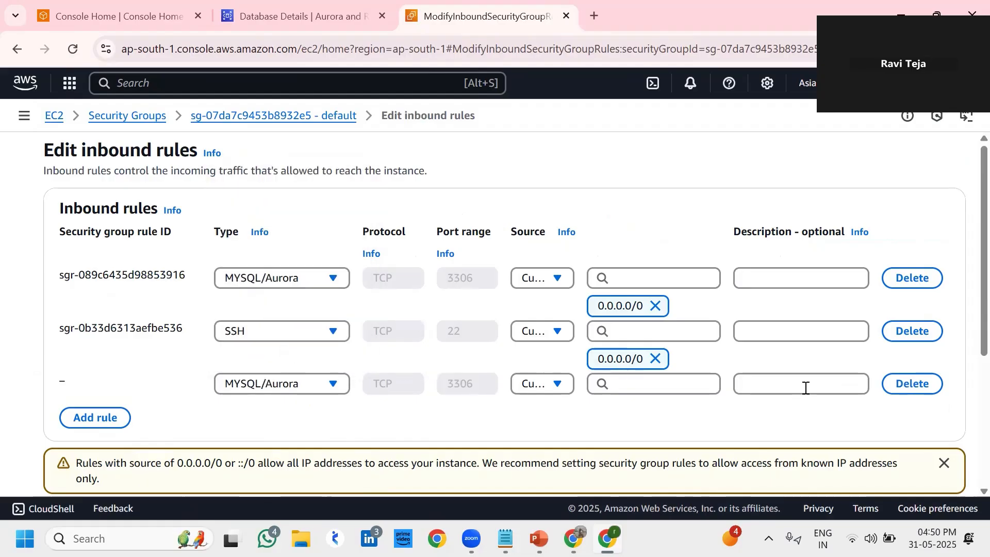
Delete the added rule, save, and cancel back to the security group page
{"action": "left_click", "coordinate": [909, 384]}
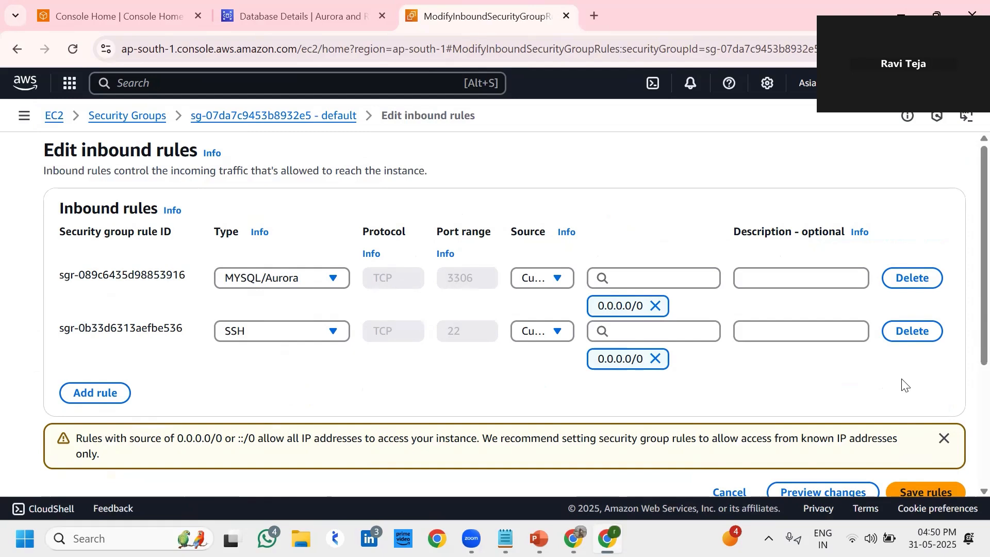
{"action": "scroll", "coordinate": [513, 397], "scroll_direction": "down", "scroll_amount": 1}
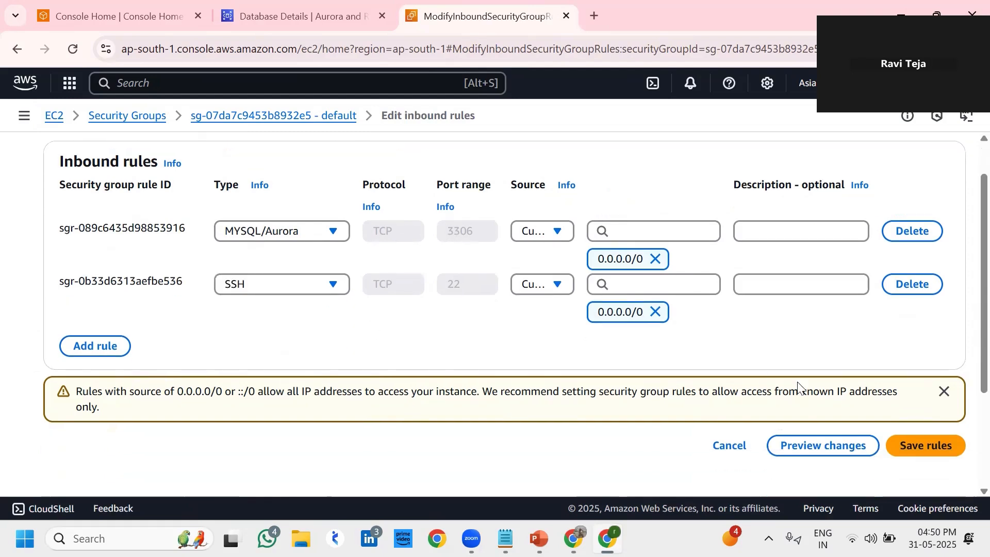
{"action": "left_click", "coordinate": [915, 445]}
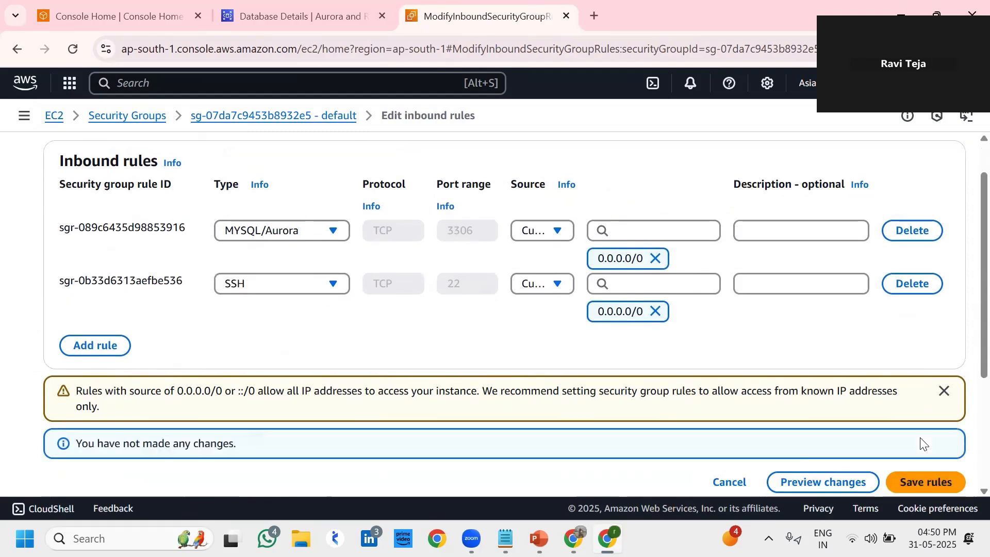
{"action": "left_click", "coordinate": [720, 481]}
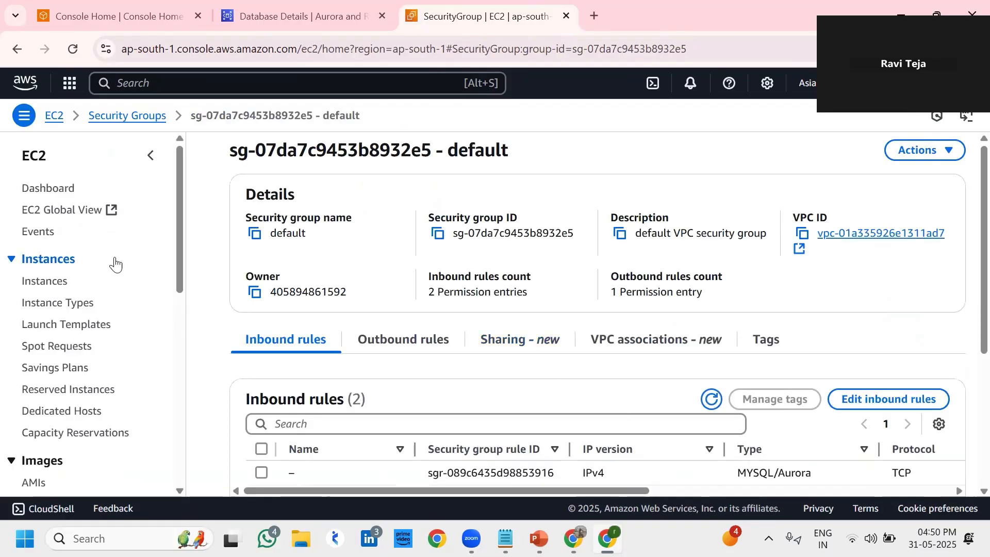
Open the devops-ravi cluster's details and check its writer and reader endpoints on port 3306
{"action": "left_click", "coordinate": [292, 29]}
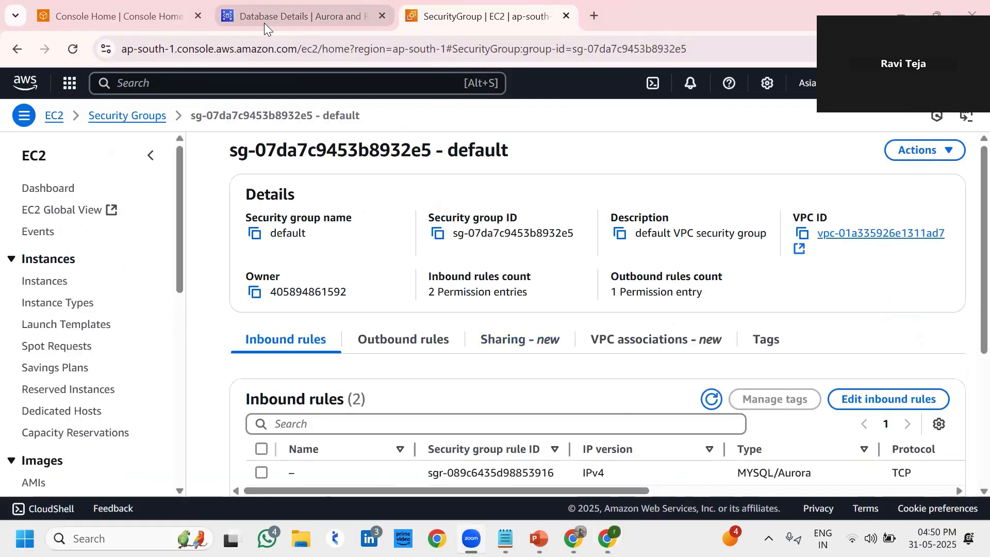
{"action": "scroll", "coordinate": [489, 245], "scroll_direction": "up", "scroll_amount": 3}
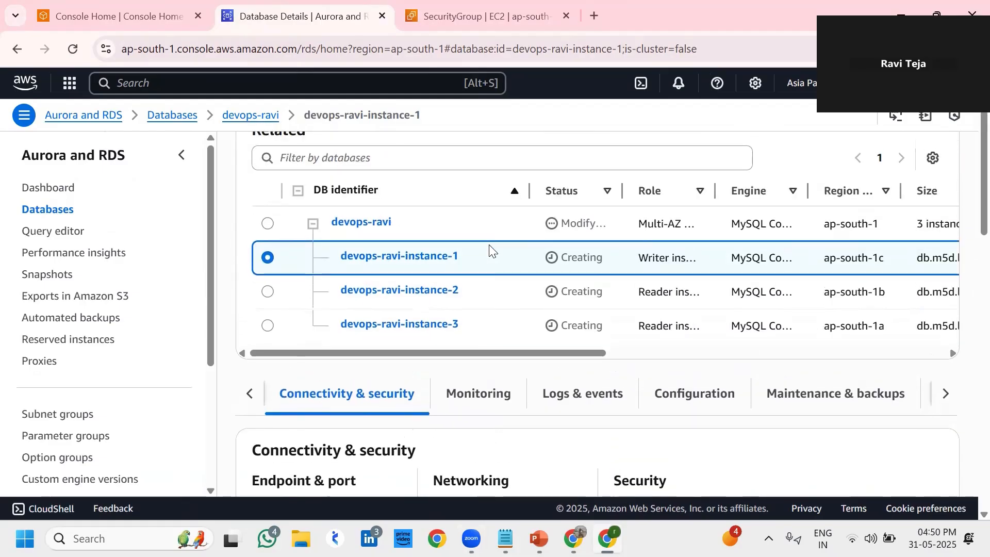
{"action": "scroll", "coordinate": [489, 245], "scroll_direction": "down", "scroll_amount": 2}
{"action": "scroll", "coordinate": [490, 248], "scroll_direction": "up", "scroll_amount": 2}
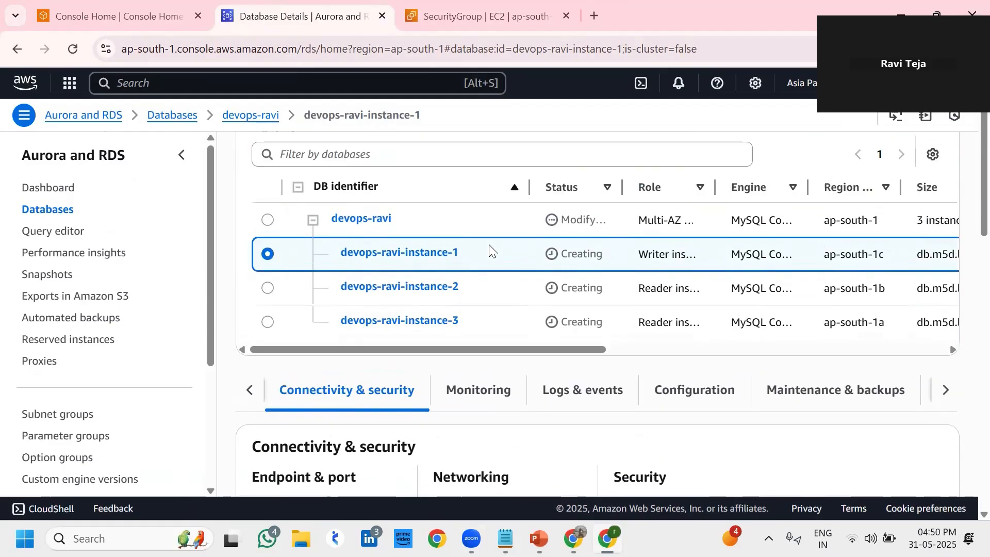
{"action": "left_click", "coordinate": [268, 220]}
{"action": "scroll", "coordinate": [441, 324], "scroll_direction": "down", "scroll_amount": 5}
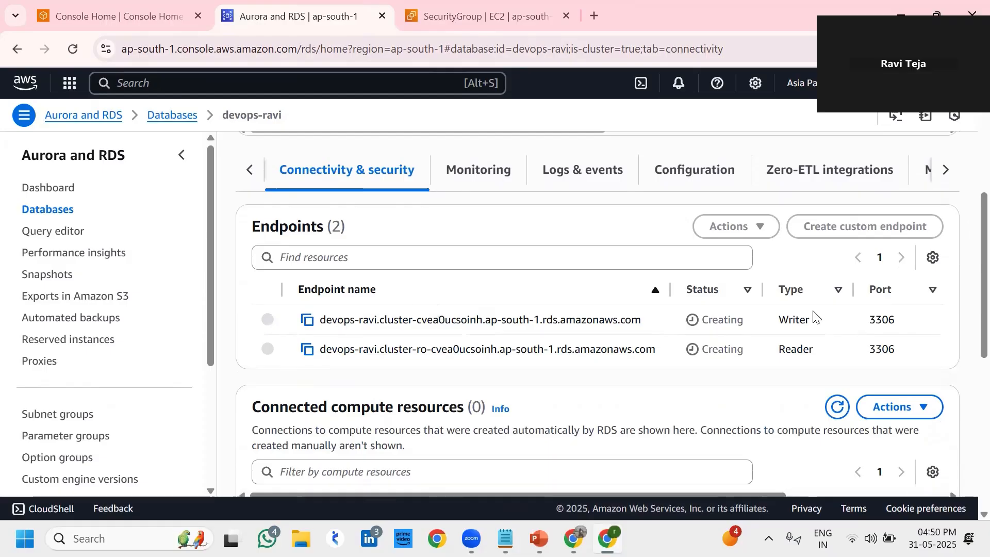
{"action": "left_click_drag", "start_coordinate": [826, 356], "coordinate": [781, 350]}
{"action": "left_click", "coordinate": [835, 346]}
{"action": "scroll", "coordinate": [749, 330], "scroll_direction": "up", "scroll_amount": 5}
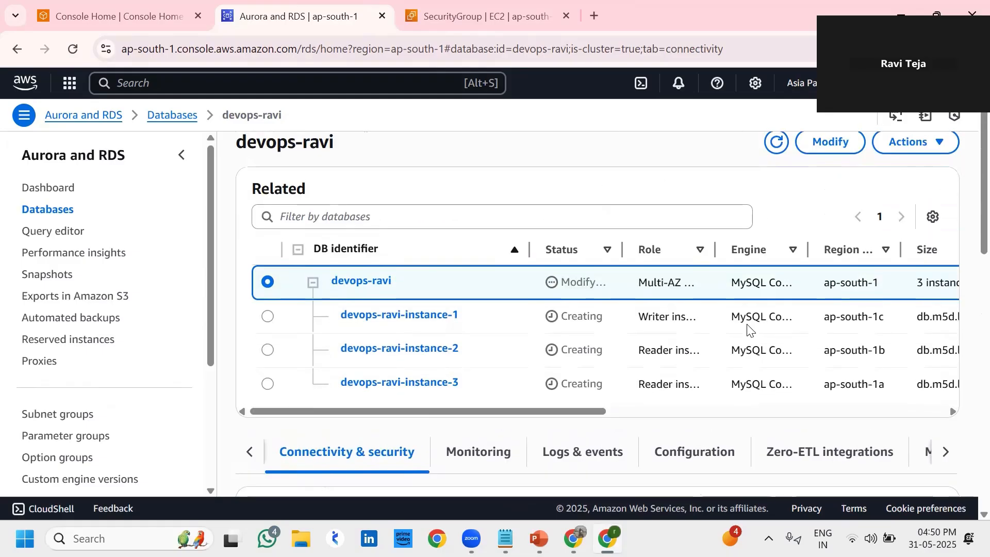
{"action": "scroll", "coordinate": [747, 331], "scroll_direction": "up", "scroll_amount": 1}
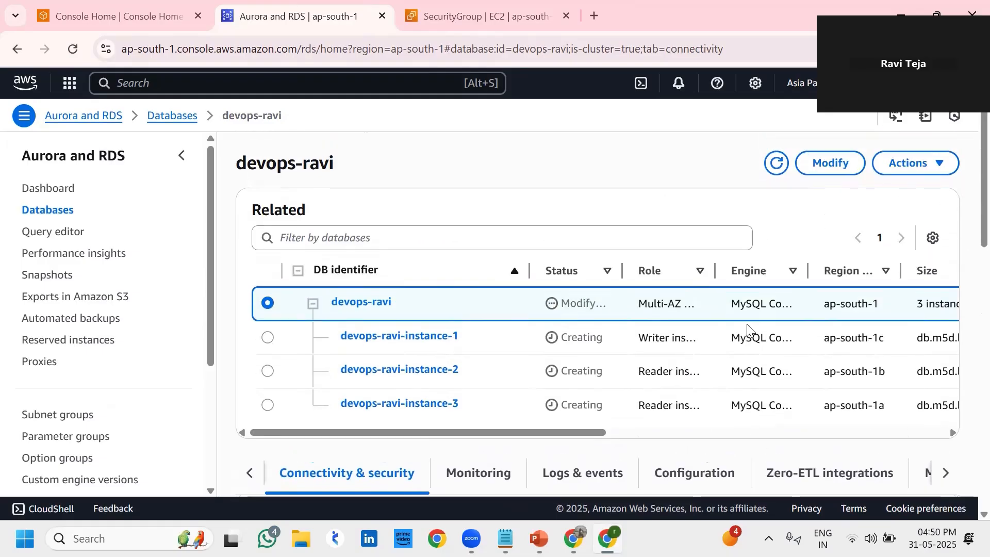
Refresh the devops-ravi cluster until both endpoints show Available, scrolling down to Connectivity & security
{"action": "left_click", "coordinate": [776, 165]}
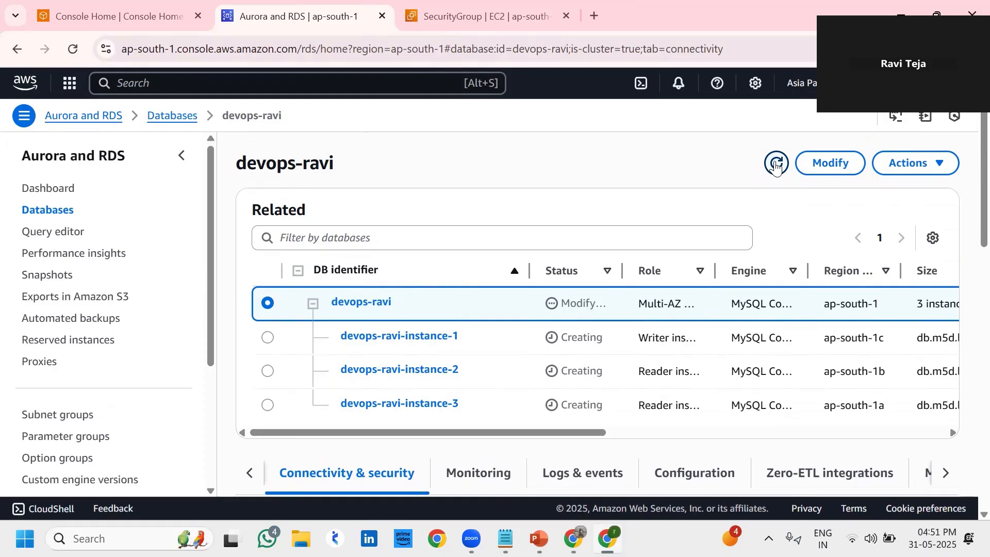
{"action": "left_click", "coordinate": [776, 164]}
{"action": "scroll", "coordinate": [475, 375], "scroll_direction": "down", "scroll_amount": 1}
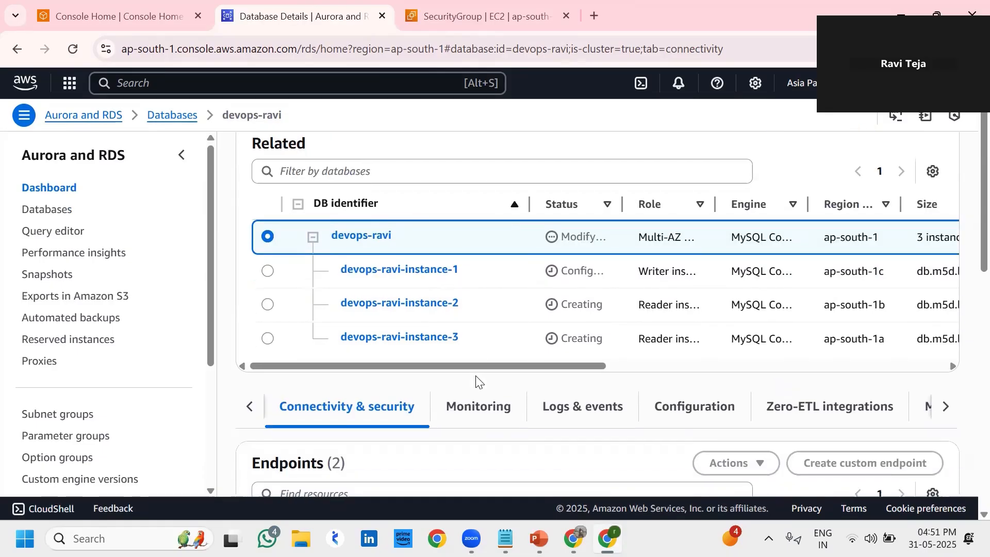
{"action": "scroll", "coordinate": [477, 382], "scroll_direction": "down", "scroll_amount": 1}
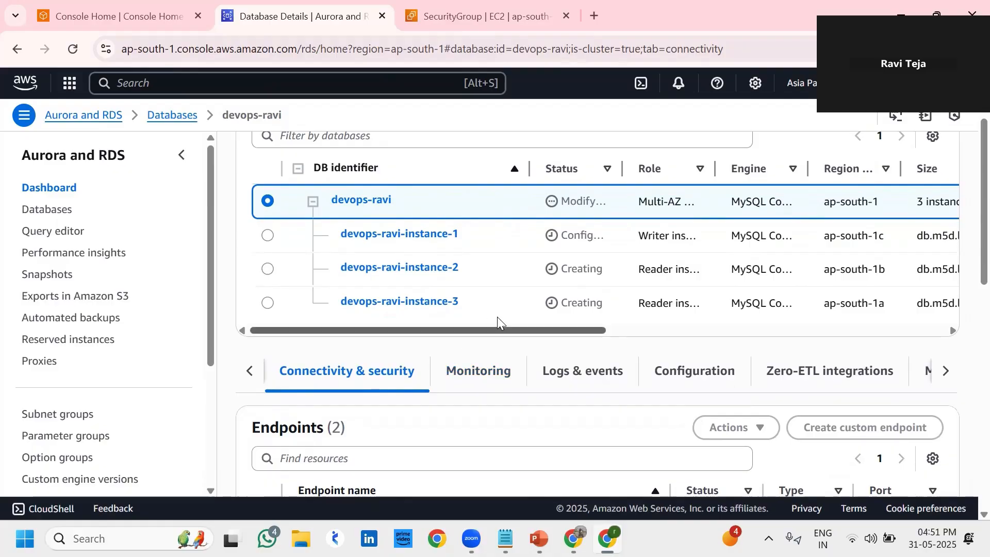
{"action": "scroll", "coordinate": [500, 317], "scroll_direction": "down", "scroll_amount": 3}
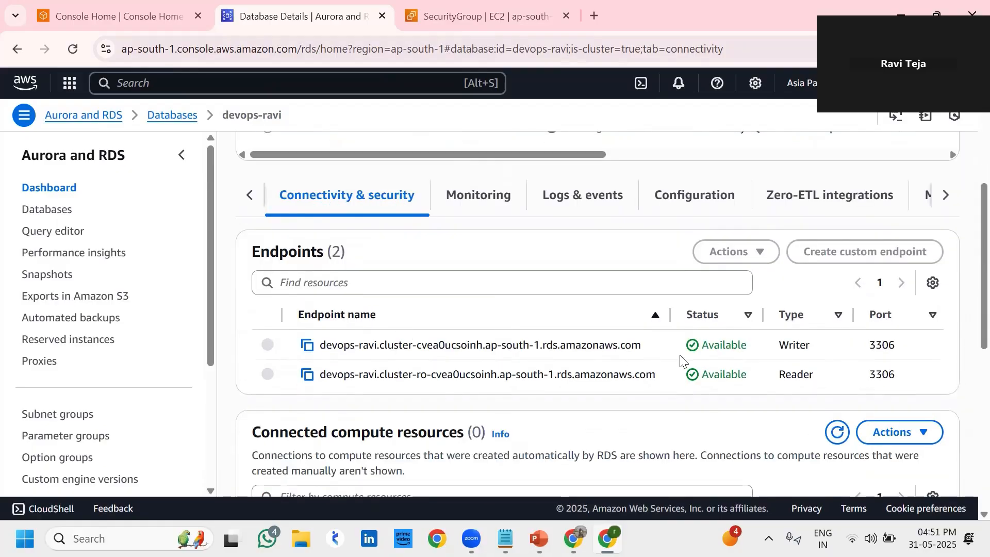
Copy the Writer endpoint address of the devops-ravi cluster
{"action": "left_click_drag", "start_coordinate": [822, 349], "coordinate": [780, 346]}
{"action": "left_click", "coordinate": [781, 346]}
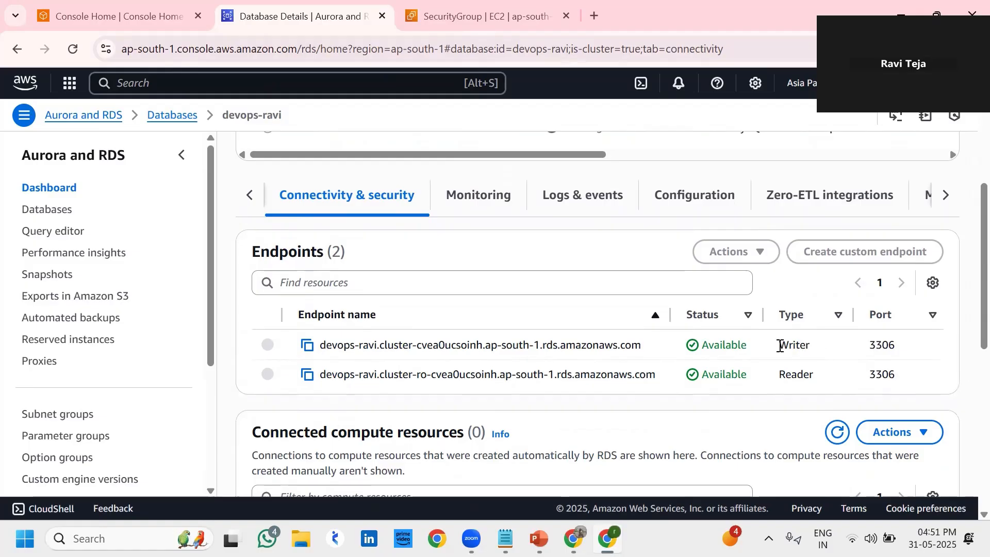
{"action": "left_click", "coordinate": [306, 346]}
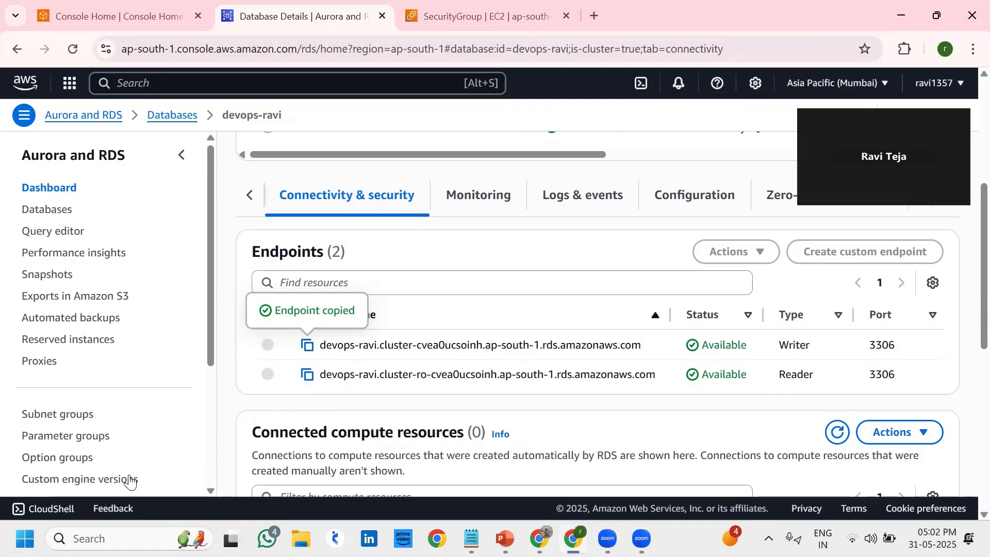
Launch MySQL Workbench 8.0 CE by searching 'my' in Windows Search
{"action": "left_click", "coordinate": [103, 539]}
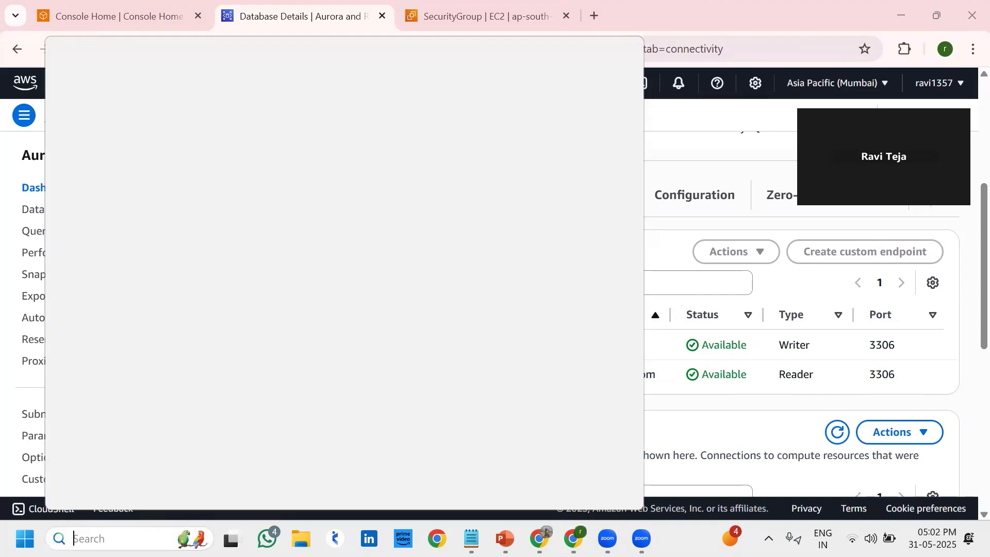
{"action": "type", "text": "my"}
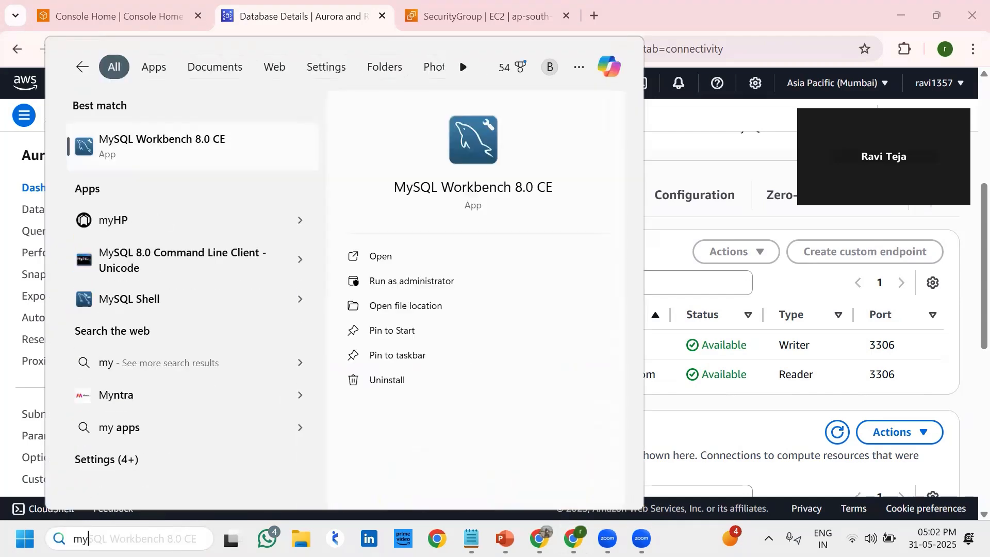
{"action": "key", "text": "Escape"}
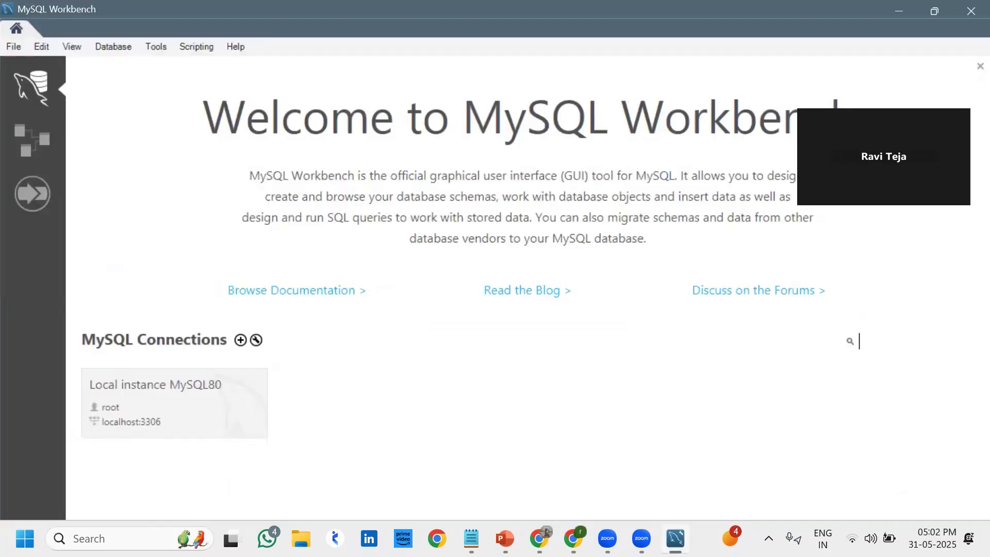
Start a new database connection with the copied writer endpoint as hostname and username admin
{"action": "left_click", "coordinate": [110, 45]}
{"action": "left_click", "coordinate": [135, 62]}
{"action": "left_click_drag", "start_coordinate": [366, 177], "coordinate": [294, 173]}
{"action": "key", "text": "ctrl+v"}
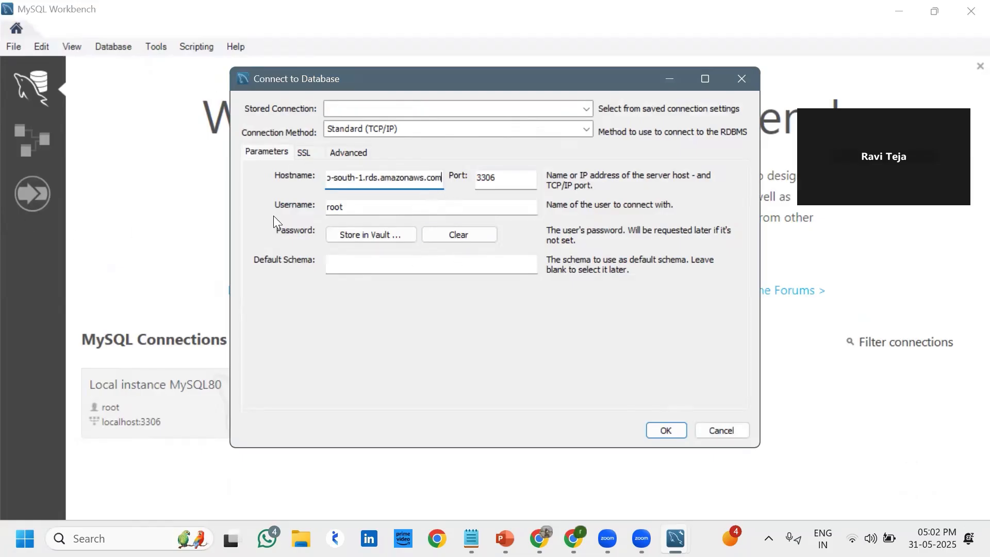
{"action": "left_click", "coordinate": [356, 206]}
{"action": "key", "text": "ctrl+a"}
{"action": "key", "text": "BackSpace"}
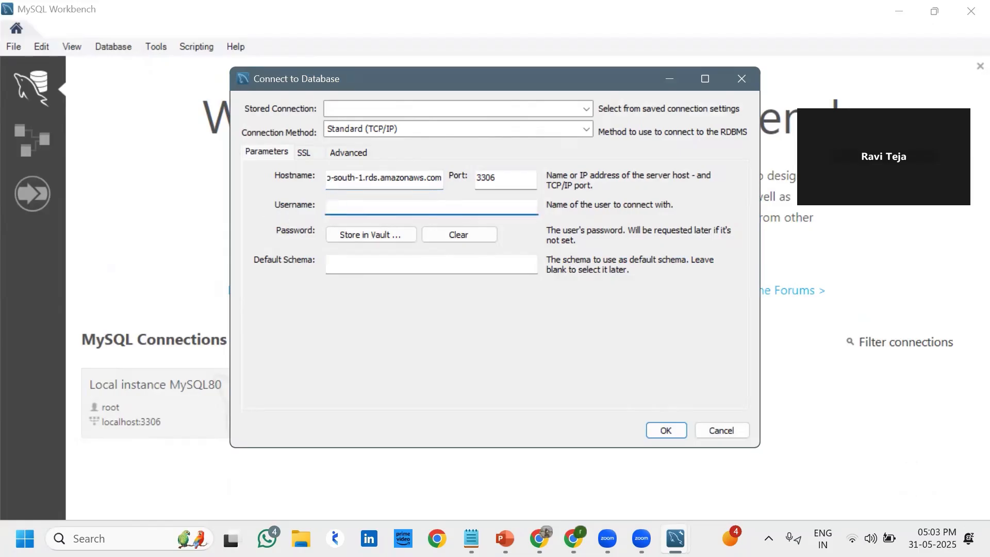
{"action": "type", "text": "admin"}
Store the admin password in the vault and connect to open the SQL editor
{"action": "left_click", "coordinate": [364, 231]}
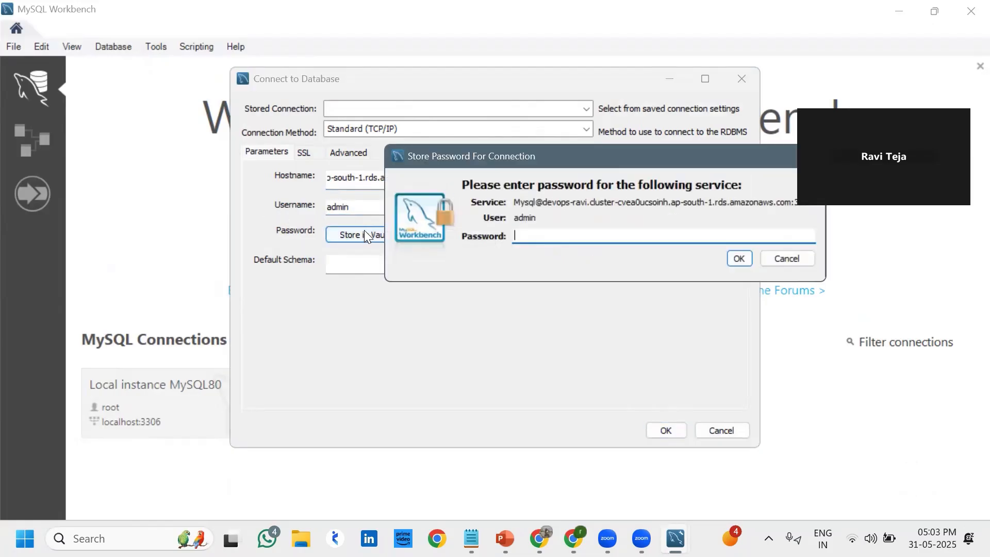
{"action": "type", "text": "********"}
{"action": "left_click", "coordinate": [739, 259]}
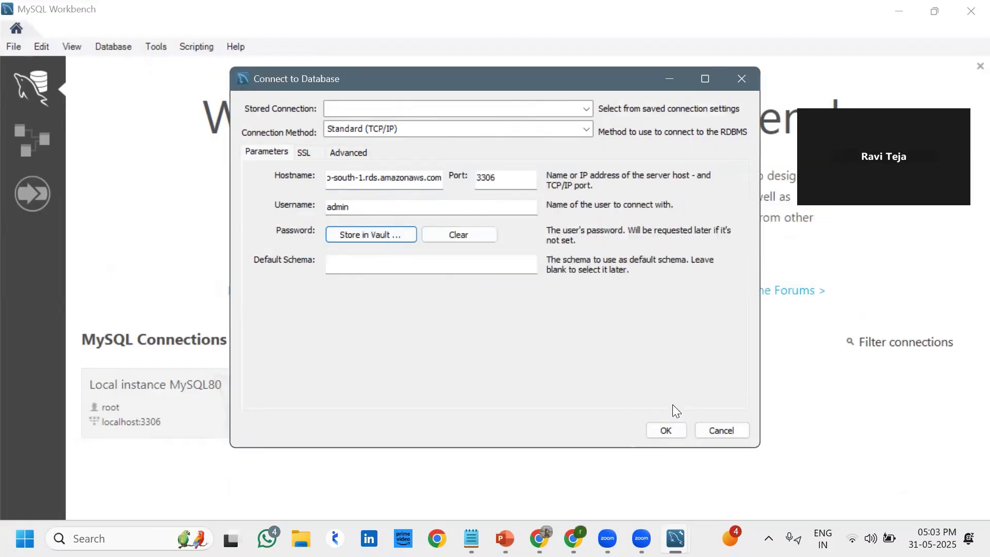
{"action": "left_click", "coordinate": [670, 431]}
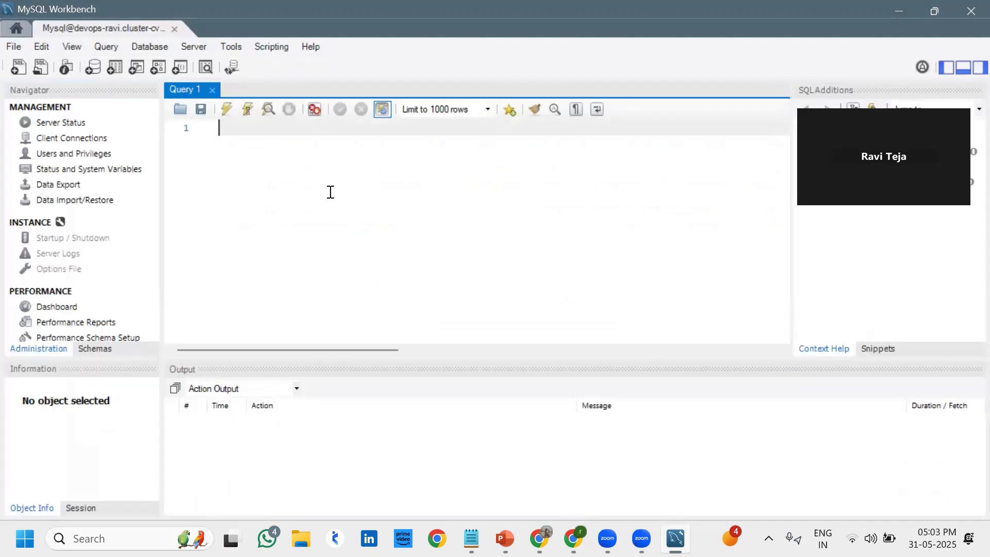
Run 'show databases;' in Query 1 to list DevOps, information_schema, mysql, performance_schema and sys
{"action": "type", "text": "sho"}
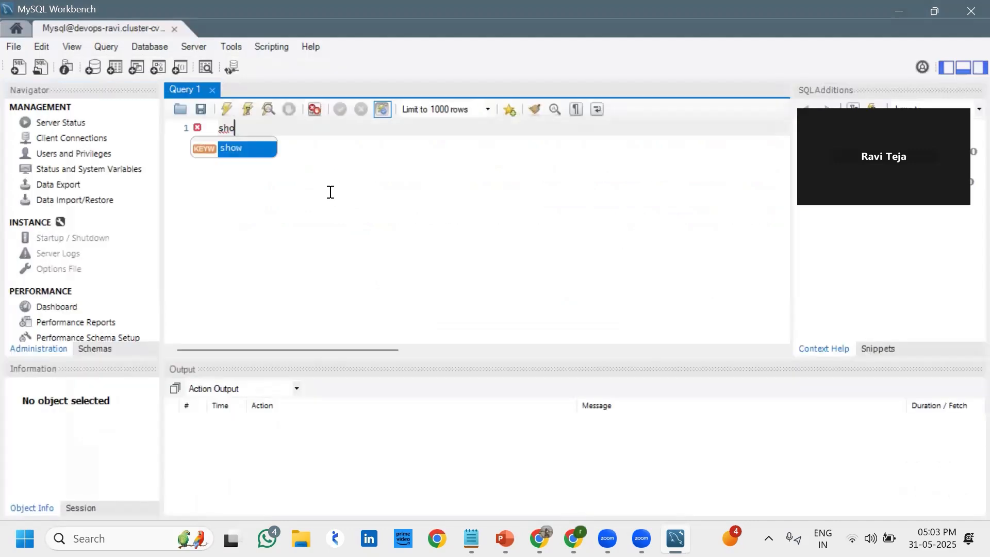
{"action": "key", "text": "Return"}
{"action": "type", "text": "datab"}
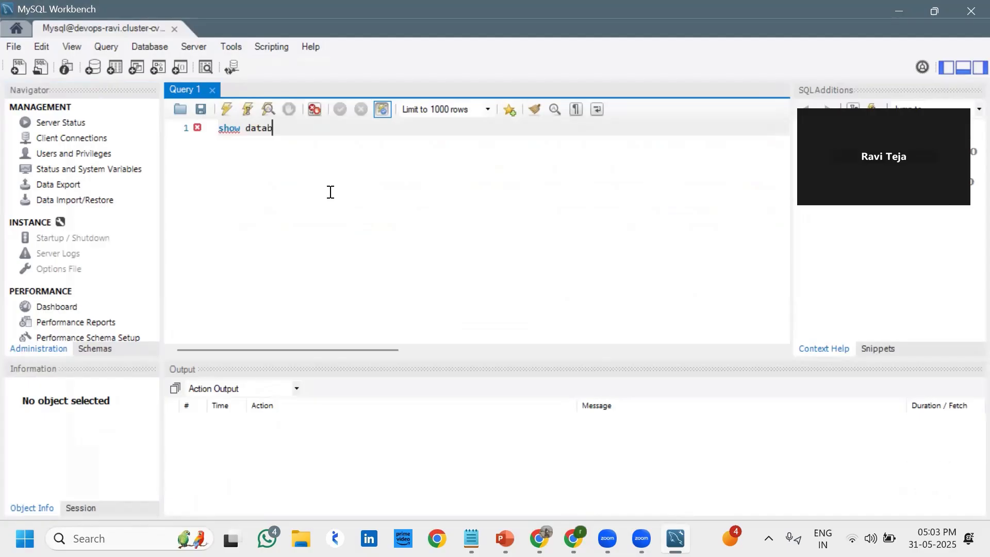
{"action": "type", "text": "ases;"}
{"action": "left_click", "coordinate": [225, 110]}
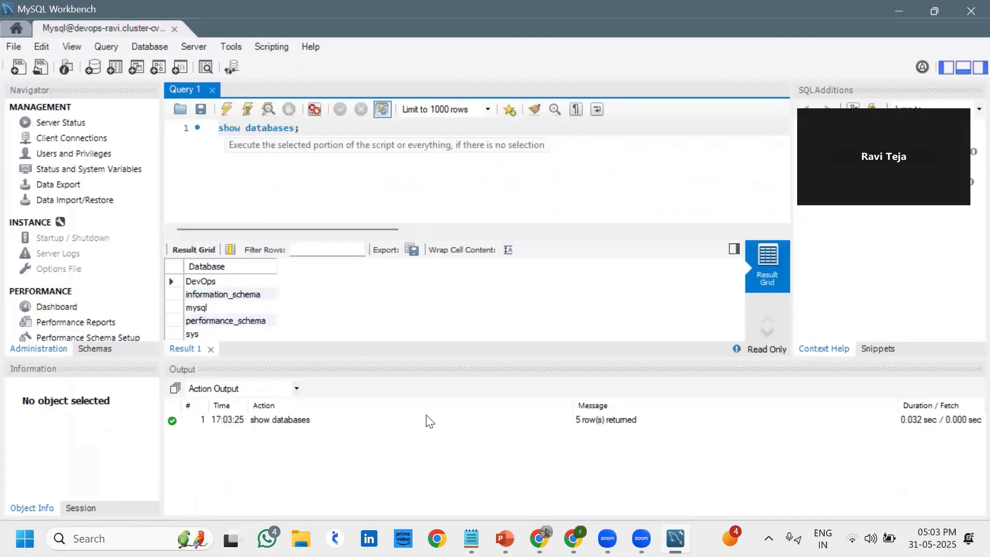
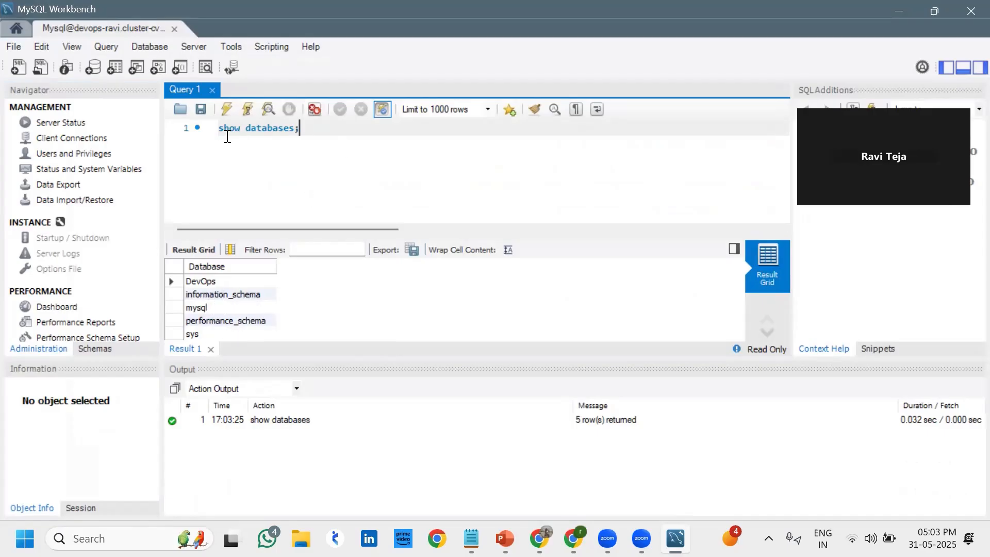
Create a new database named rds with 'create database rds;'
{"action": "key", "text": "ctrl+a"}
{"action": "type", "text": "s"}
{"action": "key", "text": "BackSpace"}
{"action": "type", "text": "cre"}
{"action": "key", "text": "Return"}
{"action": "type", "text": "database"}
{"action": "type", "text": "rds"}
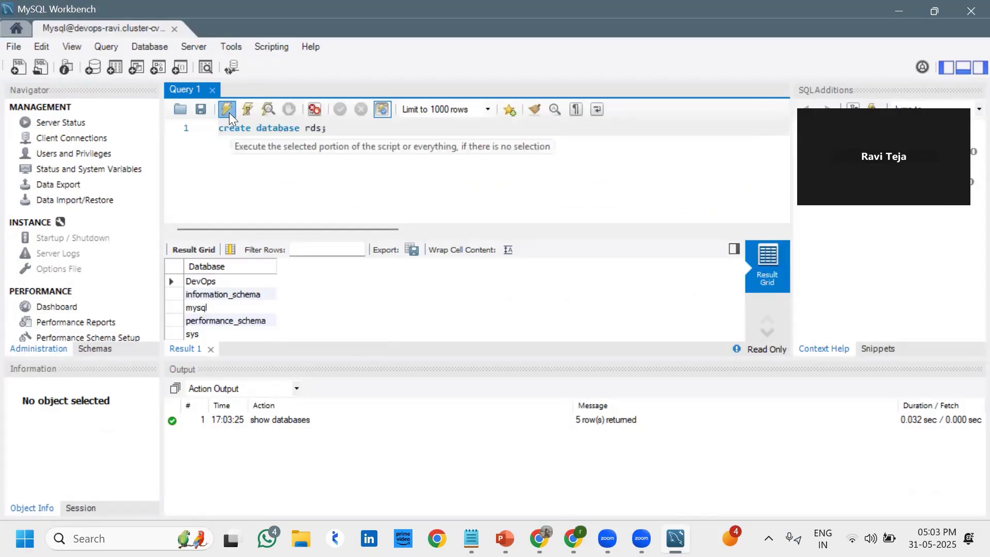
{"action": "left_click", "coordinate": [228, 110]}
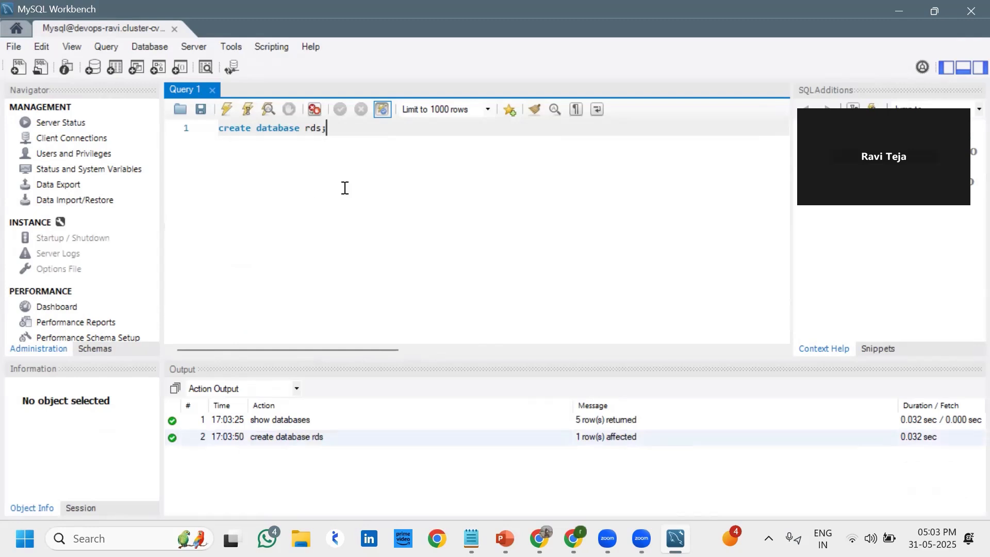
Run 'show databases;' to confirm rds now appears in the list
{"action": "key", "text": "ctrl+a"}
{"action": "type", "text": "c"}
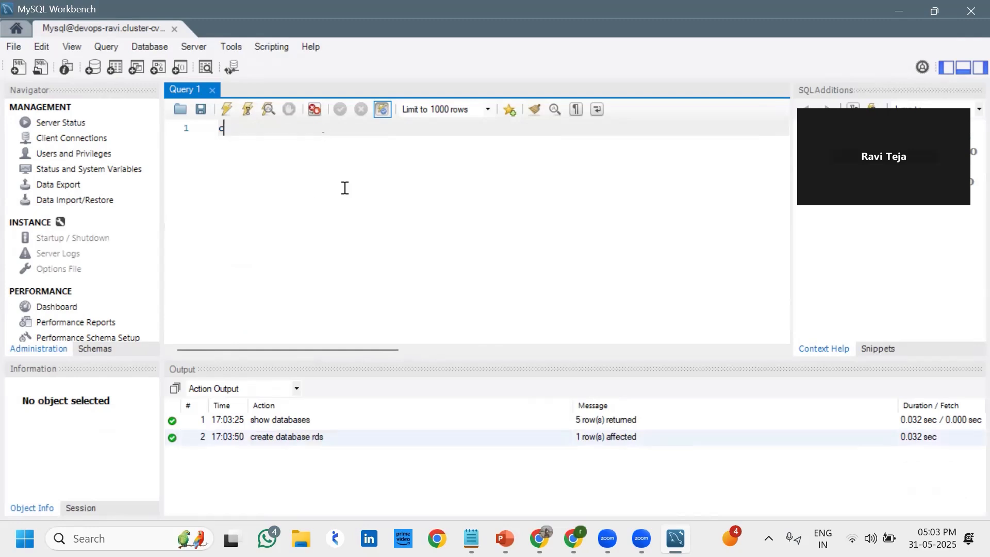
{"action": "type", "text": "how databases;"}
{"action": "left_click", "coordinate": [226, 109]}
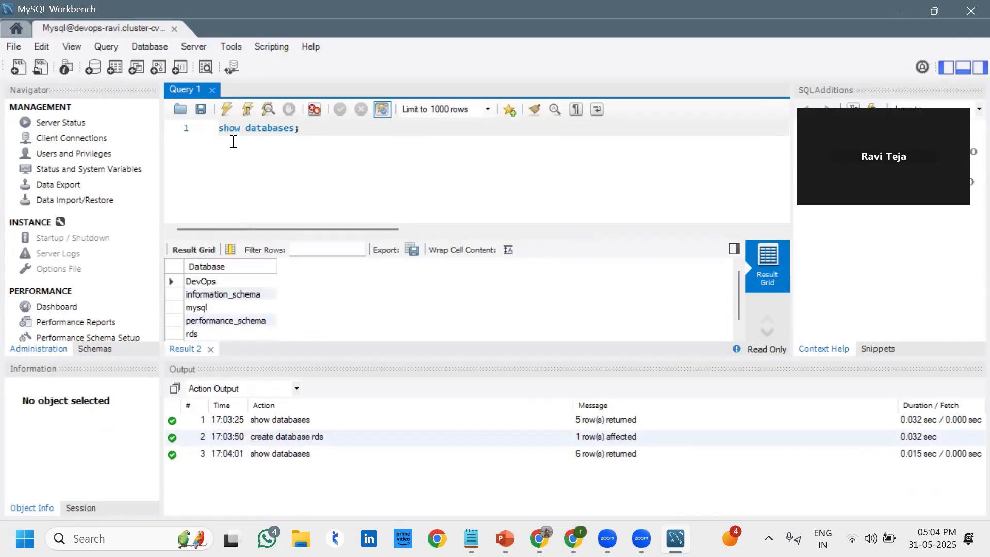
Run 'use rds;' to make rds the active database, then empty the editor
{"action": "key", "text": "BackSpace"}
{"action": "key", "text": "BackSpace"}
{"action": "key", "text": "BackSpace"}
{"action": "key", "text": "BackSpace"}
{"action": "key", "text": "BackSpace"}
{"action": "key", "text": "BackSpace"}
{"action": "key", "text": "BackSpace"}
{"action": "key", "text": "BackSpace"}
{"action": "key", "text": "BackSpace"}
{"action": "key", "text": "BackSpace"}
{"action": "key", "text": "BackSpace"}
{"action": "key", "text": "BackSpace"}
{"action": "key", "text": "BackSpace"}
{"action": "key", "text": "BackSpace"}
{"action": "key", "text": "BackSpace"}
{"action": "type", "text": "use rds;"}
{"action": "left_click", "coordinate": [227, 110]}
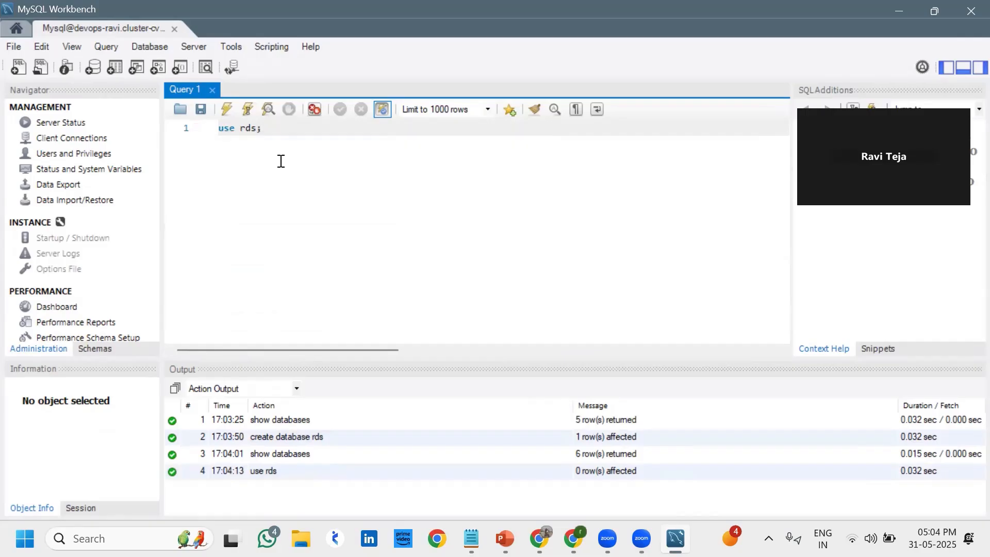
{"action": "key", "text": "ctrl+a"}
{"action": "key", "text": "BackSpace"}
Begin a CREATE TABLE statement with the table name and an opening parenthesis
{"action": "type", "text": "CREATE TABLE"}
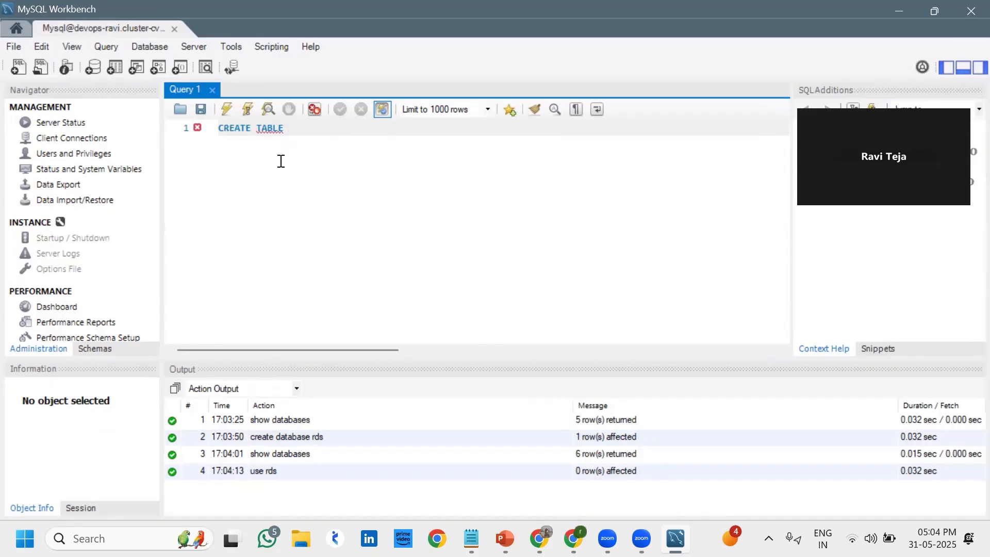
{"action": "type", "text": "RaviTejaD"}
{"action": "key", "text": "shift+Left"}
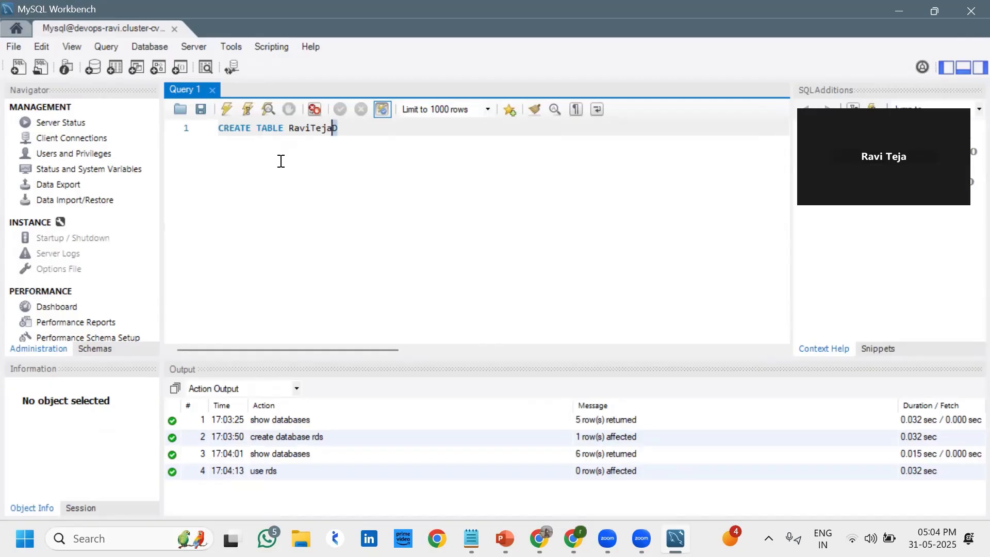
{"action": "key", "text": "shift+Left"}
{"action": "key", "text": "shift+Left"}
{"action": "key", "text": "shift+Left"}
{"action": "key", "text": "shift+Left"}
{"action": "key", "text": "shift+Left"}
{"action": "key", "text": "shift+Left"}
{"action": "key", "text": "shift+Left"}
{"action": "key", "text": "shift+Left"}
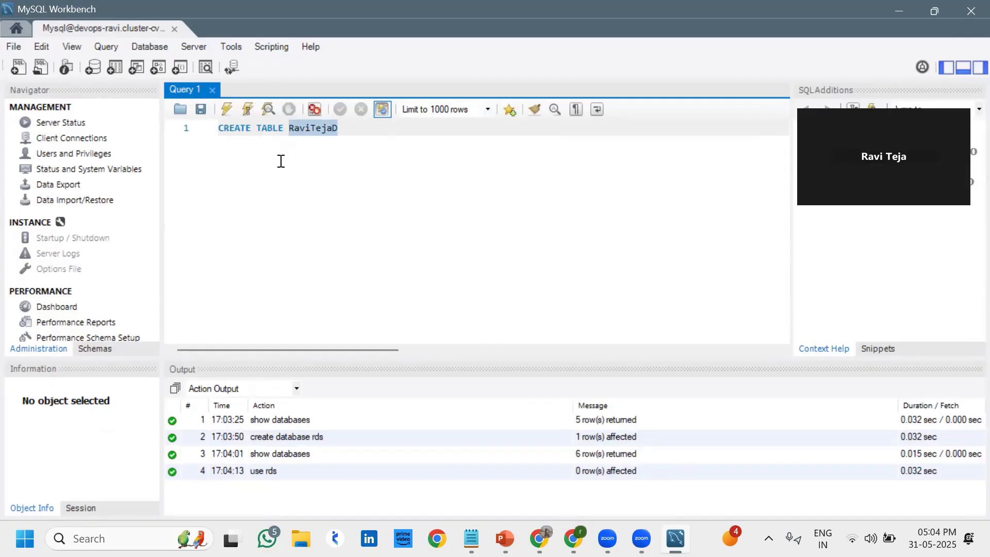
{"action": "key", "text": "Right"}
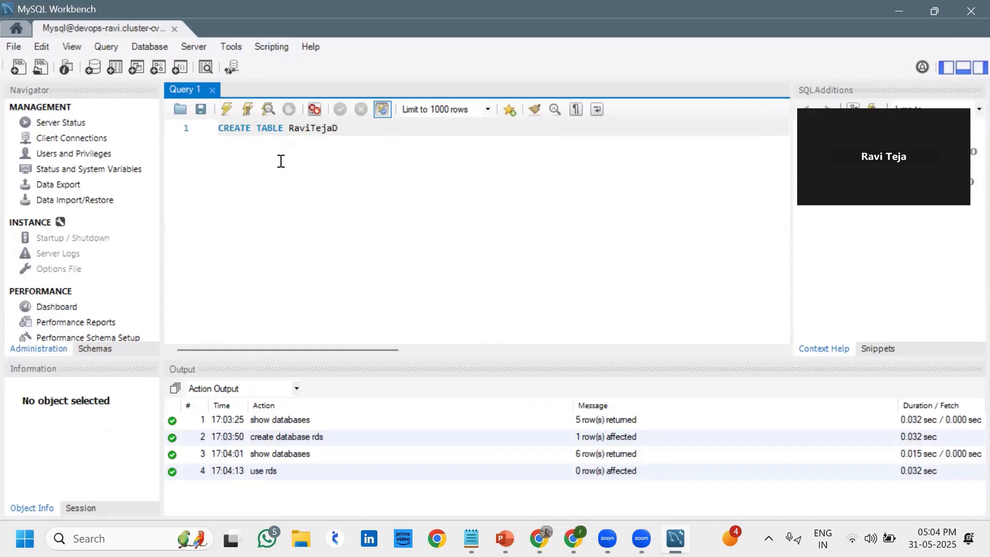
{"action": "type", "text": "("}
{"action": "key", "text": "BackSpace"}
{"action": "key", "text": "BackSpace"}
{"action": "type", "text": "d("}
Add an indented 'ID int NOT NULL,' column line
{"action": "key", "text": "Return"}
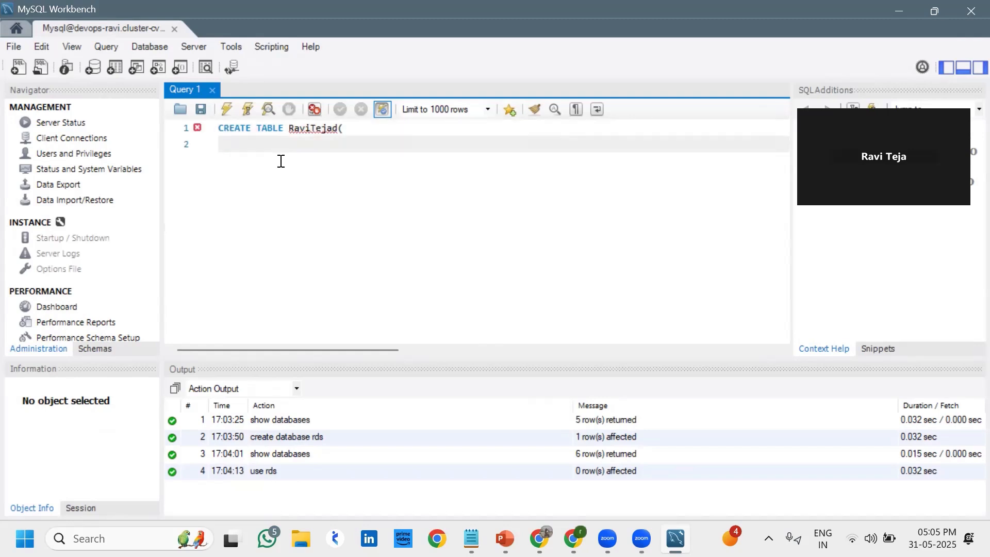
{"action": "key", "text": "Tab"}
{"action": "type", "text": "ID"}
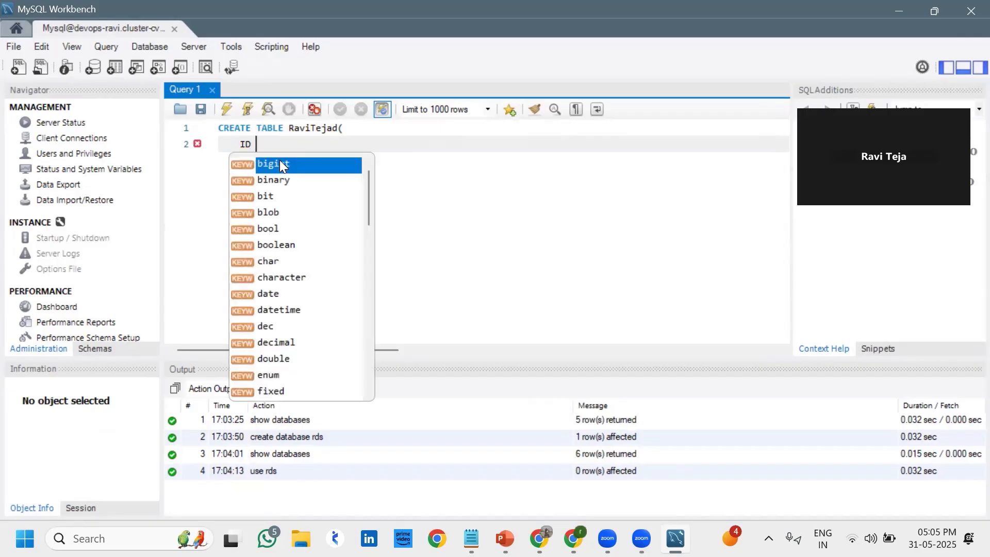
{"action": "type", "text": " int"}
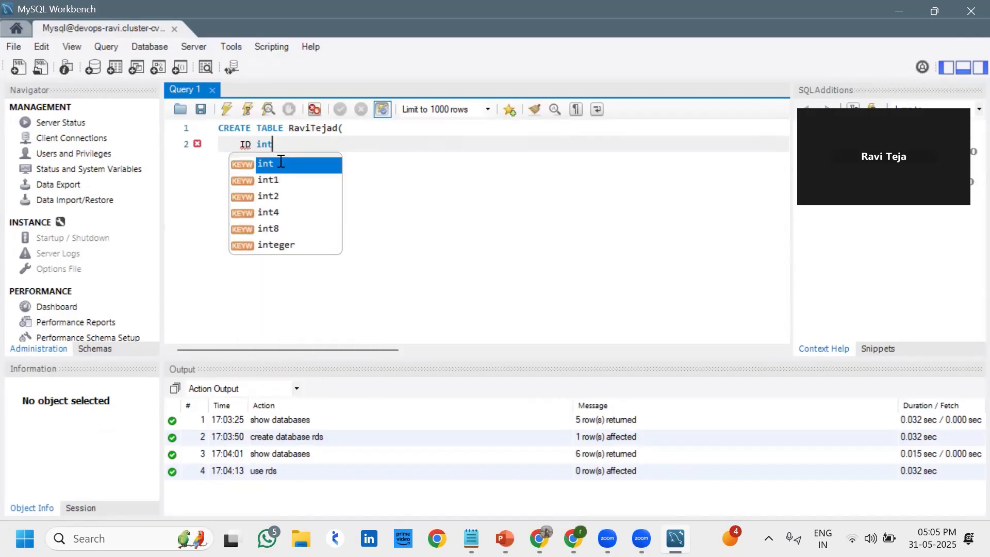
{"action": "type", "text": " NOT N"}
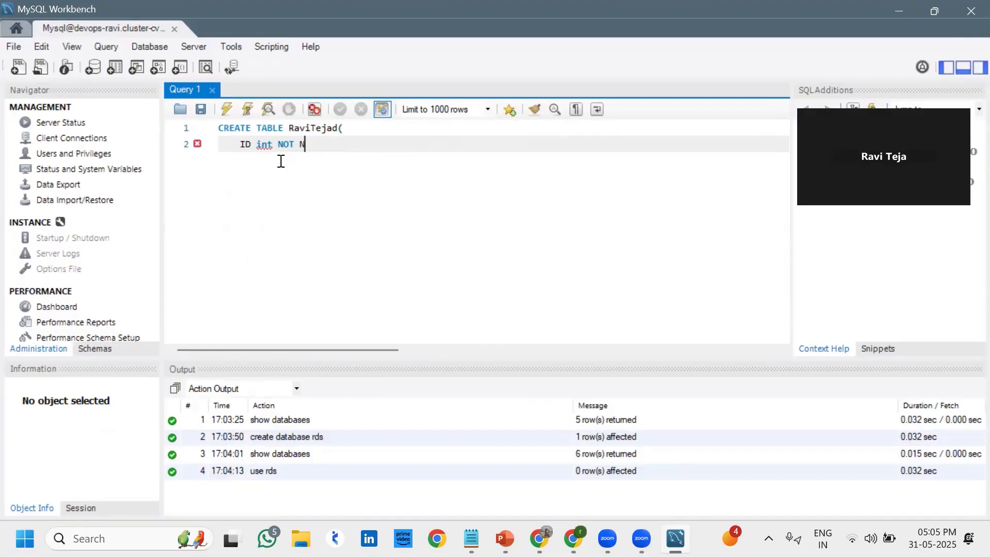
{"action": "type", "text": "ULL,"}
{"action": "key", "text": "Return"}
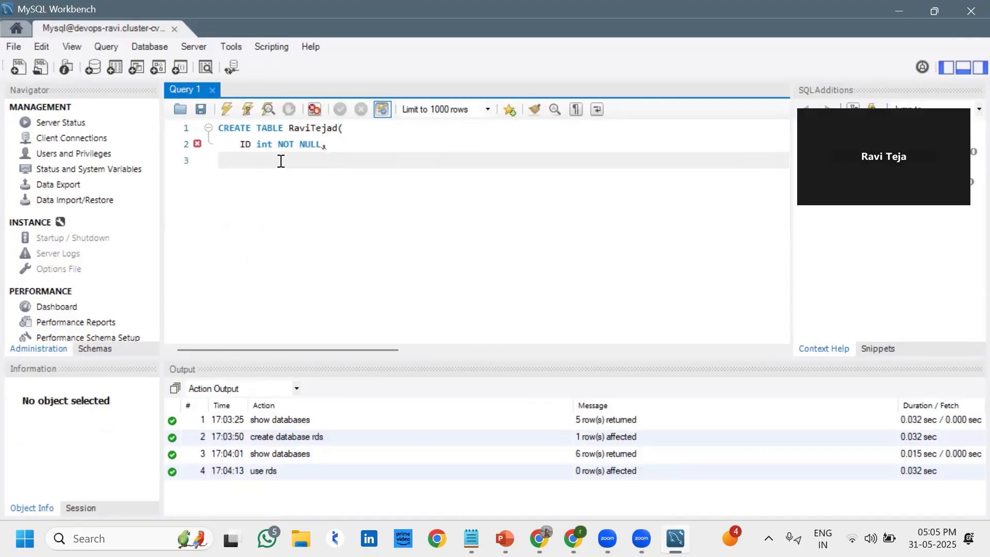
Add a 'LastName varchar(255) NOT NULL,' column line
{"action": "type", "text": "LastName varch"}
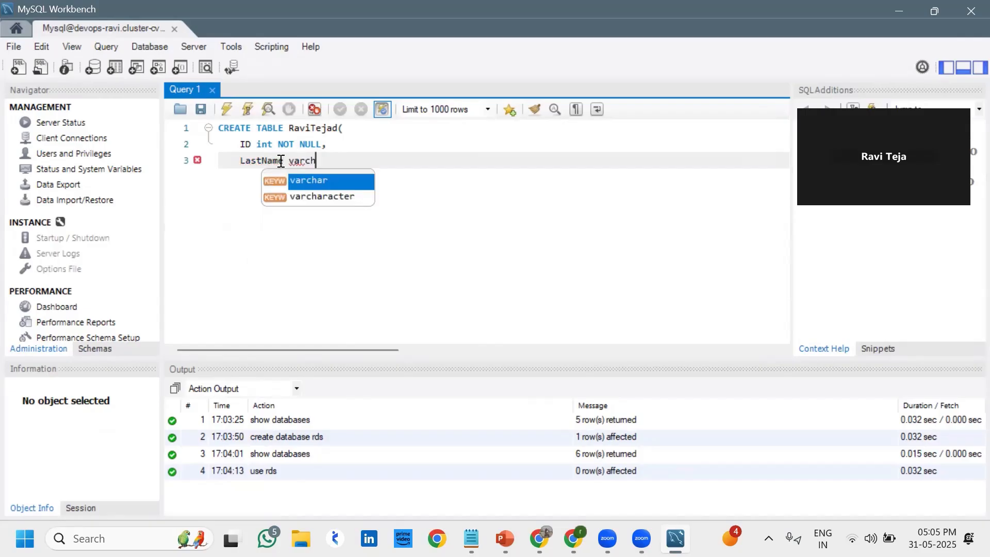
{"action": "type", "text": "ar("}
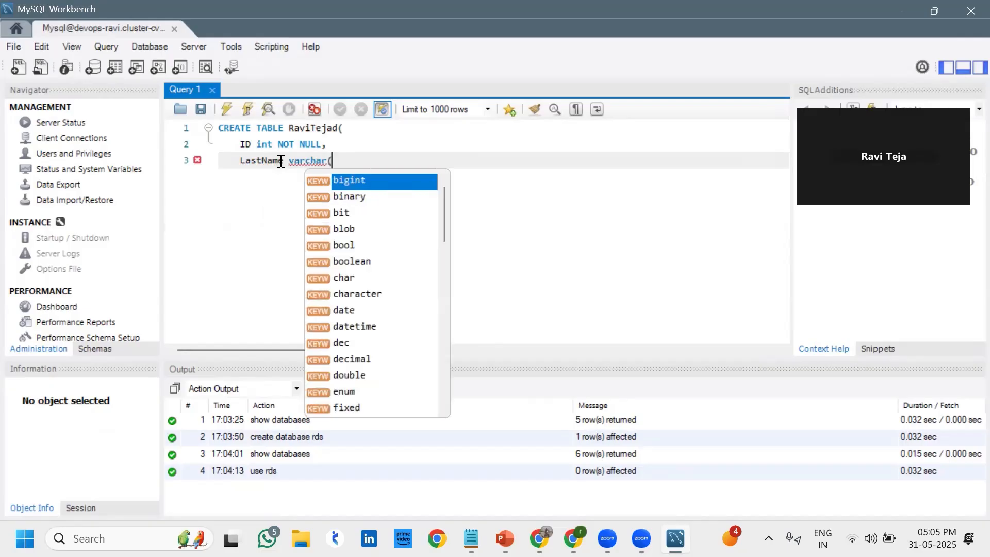
{"action": "type", "text": "255"}
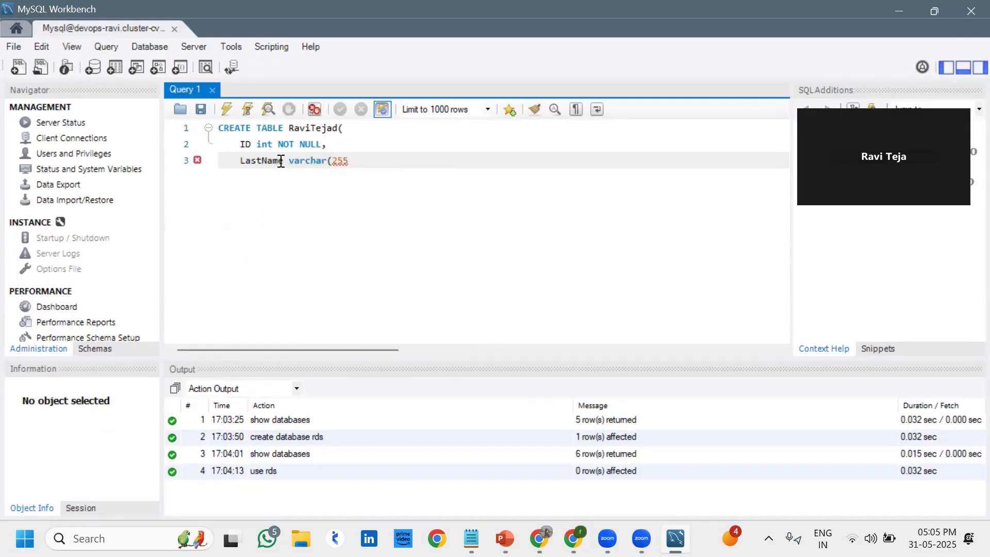
{"action": "type", "text": ") NOT NULL,"}
{"action": "key", "text": "Return"}
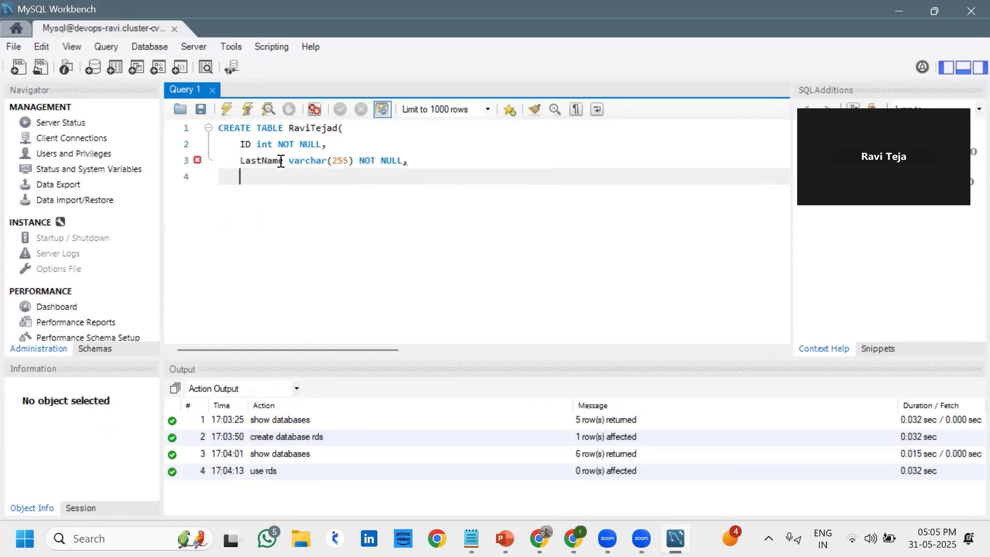
Add 'FirstName varchar(255),', 'Age int,' and 'PRIMARY KEY (ID)', then close the statement with ');'
{"action": "type", "text": "FirstName var"}
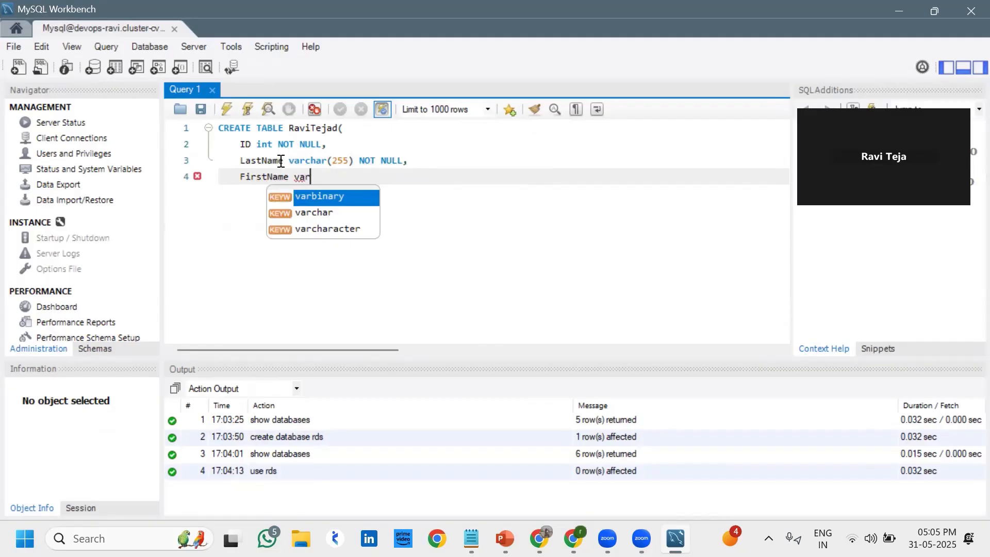
{"action": "type", "text": "char"}
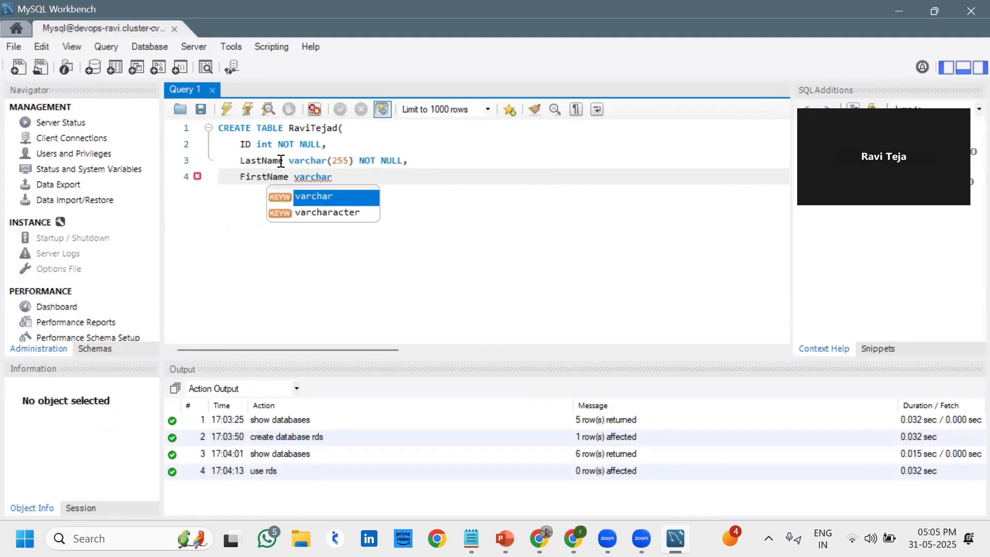
{"action": "type", "text": "(255"}
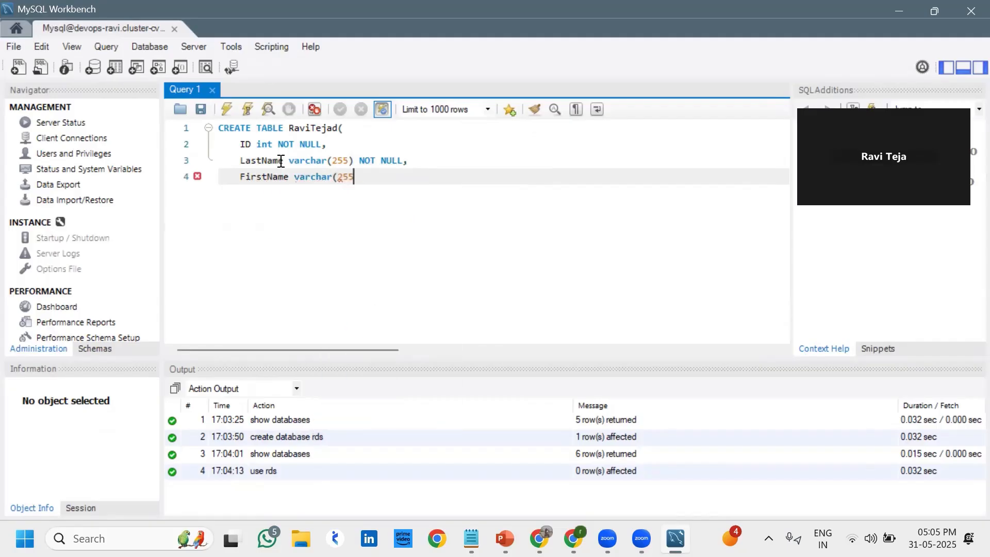
{"action": "type", "text": "),"}
{"action": "key", "text": "Return"}
{"action": "type", "text": "A"}
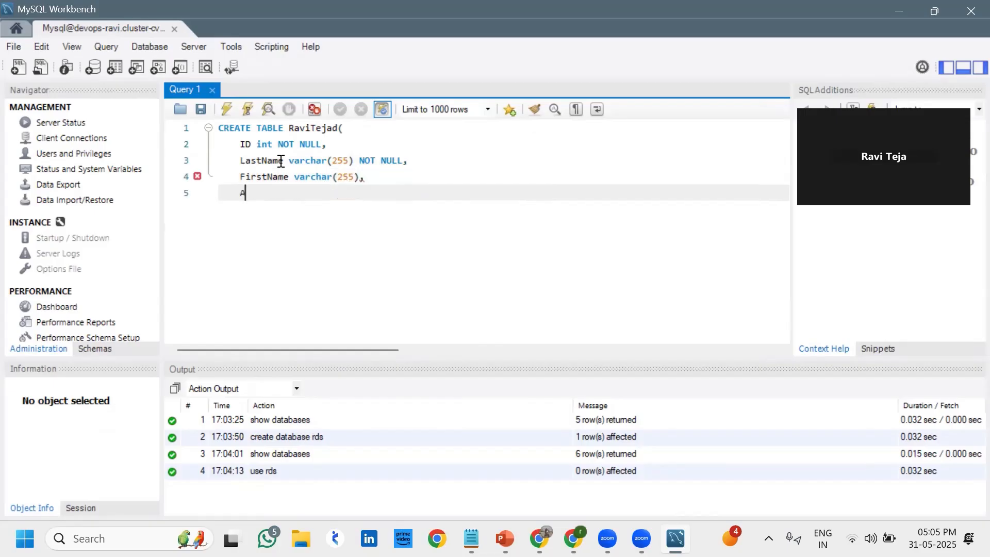
{"action": "type", "text": "ge int"}
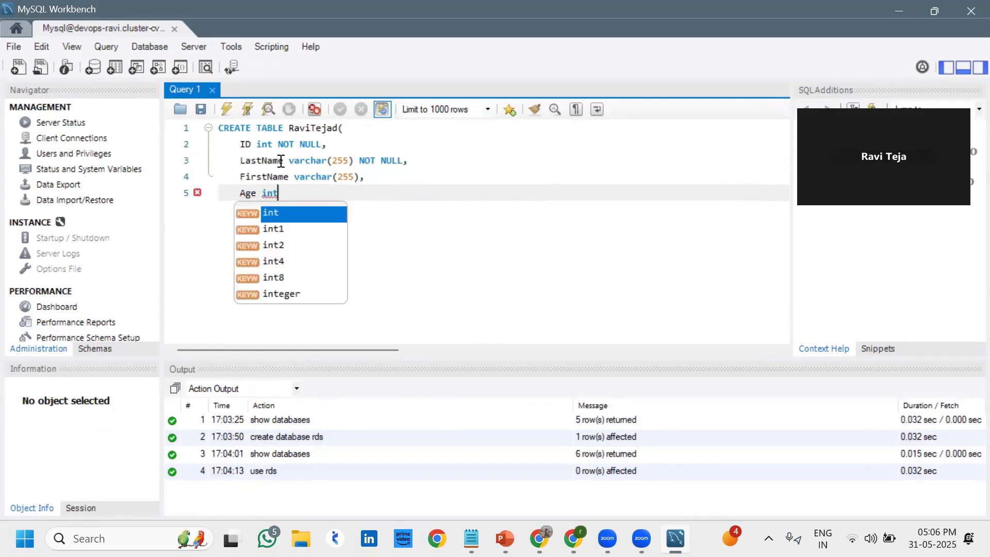
{"action": "type", "text": ","}
{"action": "key", "text": "Return"}
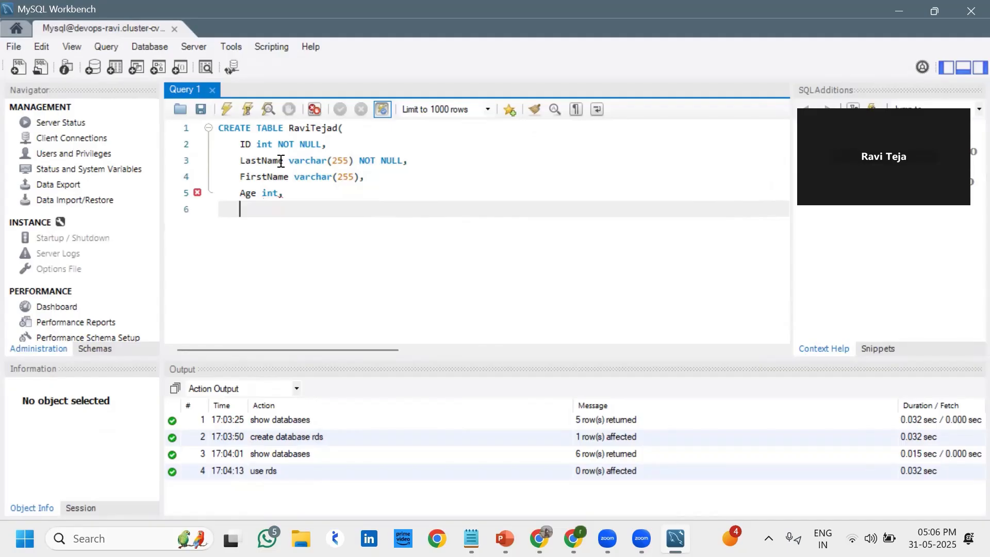
{"action": "type", "text": "PRI"}
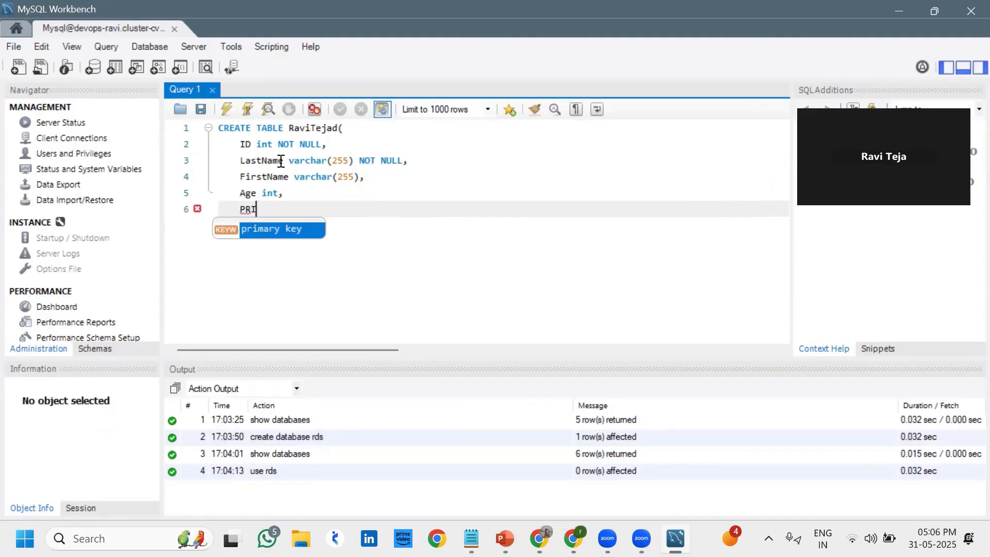
{"action": "type", "text": "MARY KEY"}
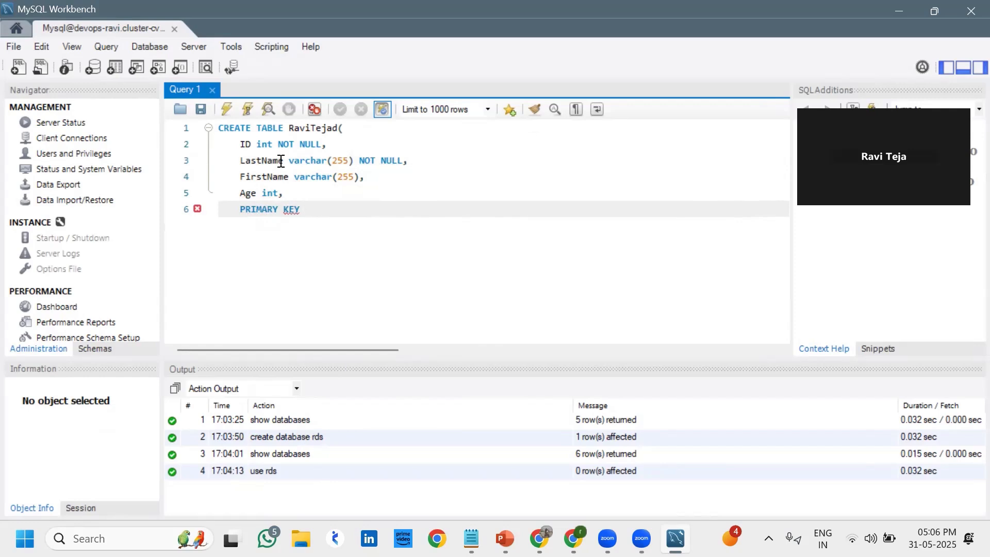
{"action": "type", "text": " (ID)"}
{"action": "key", "text": "Return"}
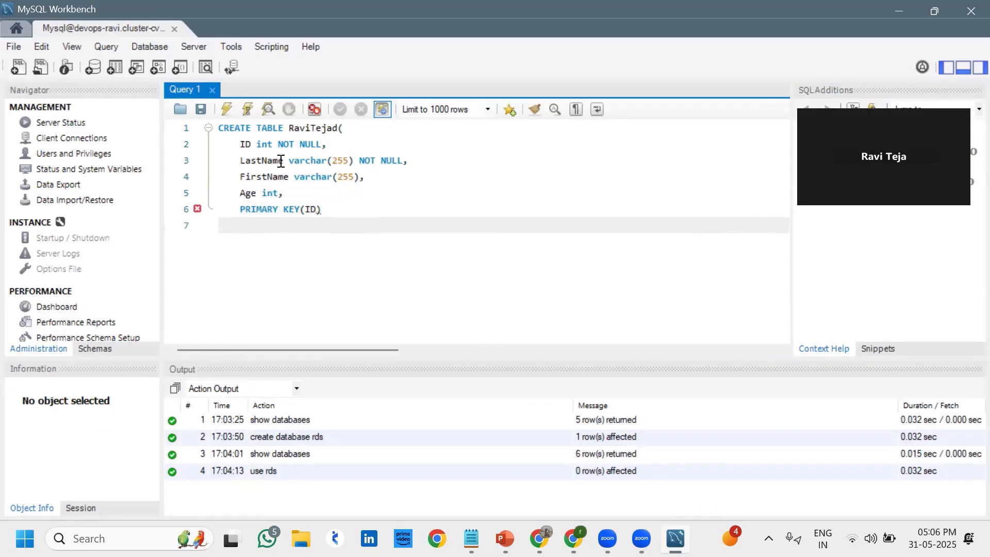
{"action": "type", "text": ");"}
Run the CREATE TABLE statement, then run a selected part, which gives error 1064
{"action": "left_click", "coordinate": [226, 110]}
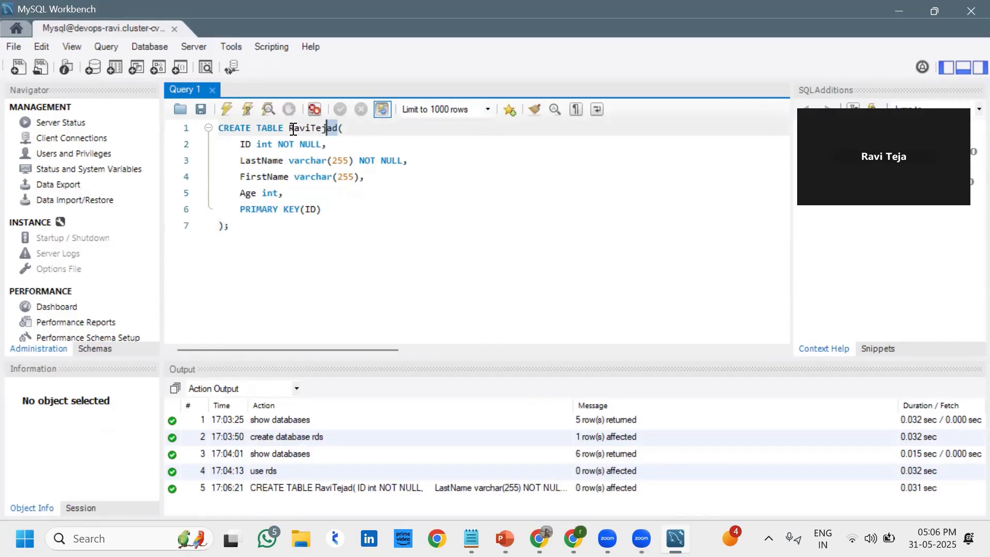
{"action": "left_click_drag", "start_coordinate": [293, 129], "coordinate": [290, 130]}
{"action": "left_click", "coordinate": [338, 236]}
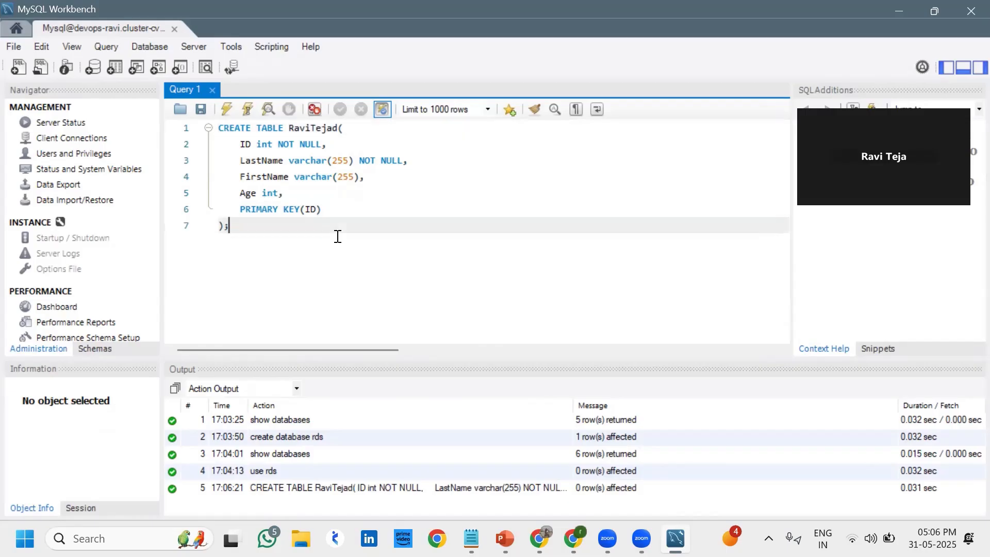
{"action": "left_click_drag", "start_coordinate": [338, 236], "coordinate": [245, 129]}
{"action": "left_click", "coordinate": [230, 113]}
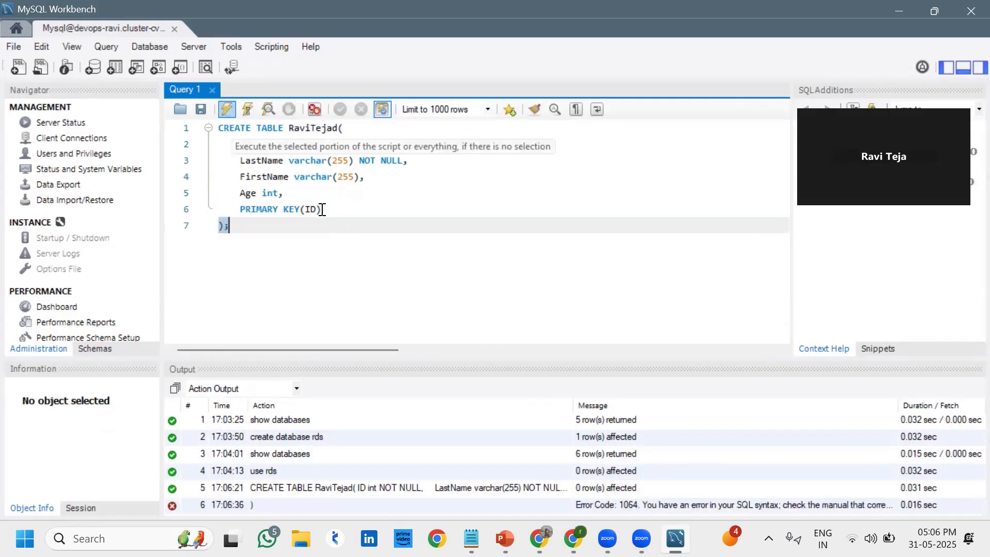
Select the whole CREATE TABLE statement and delete it, leaving the editor empty
{"action": "left_click", "coordinate": [286, 230]}
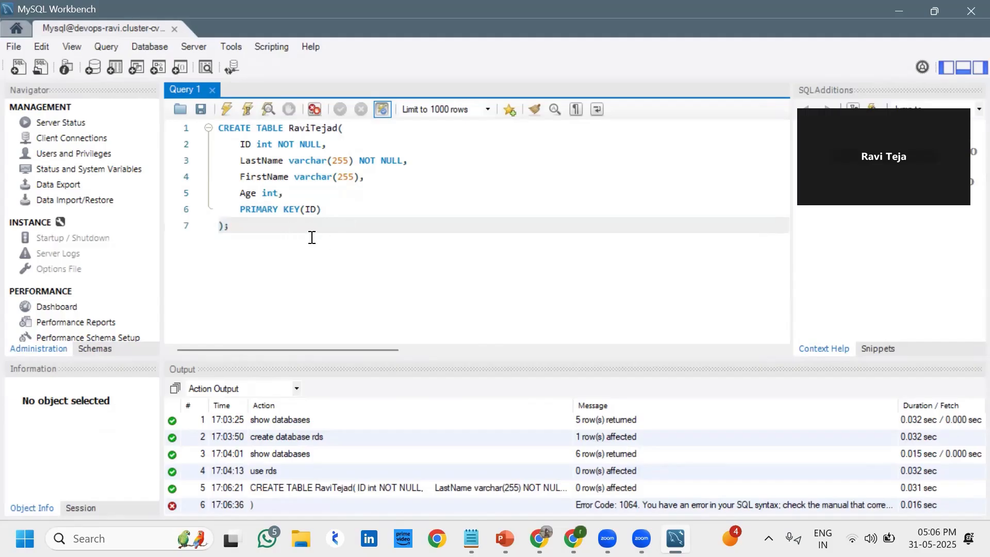
{"action": "left_click", "coordinate": [220, 128], "text": "shift"}
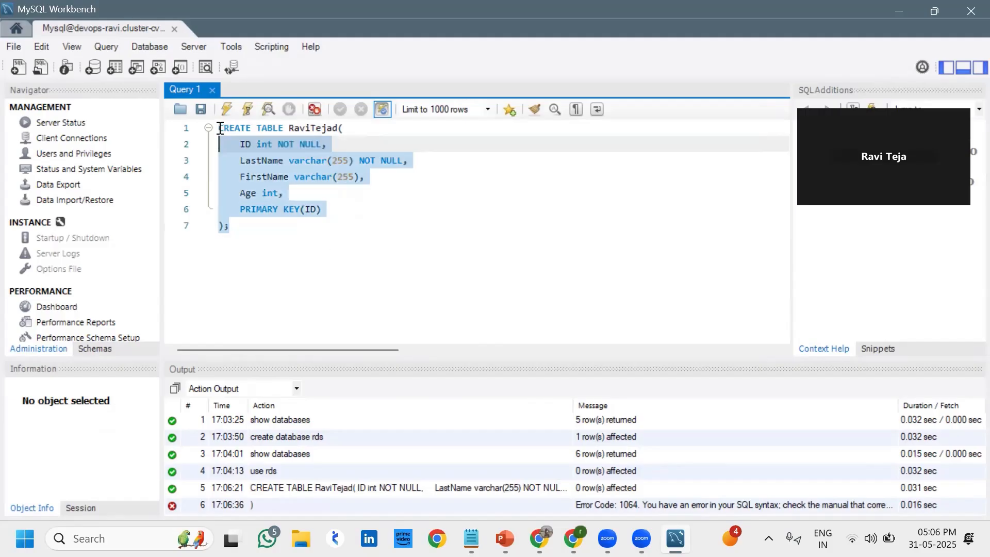
{"action": "key", "text": "Return"}
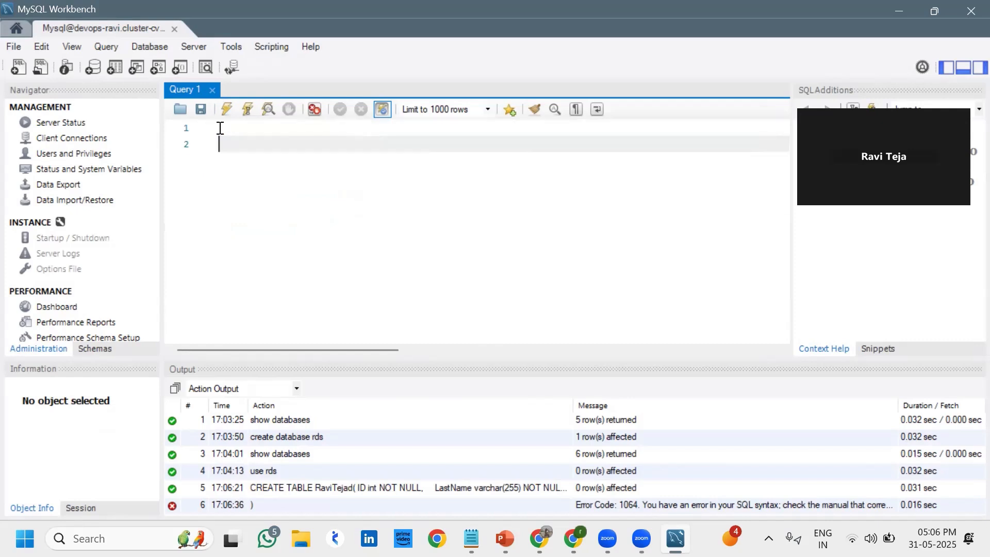
{"action": "key", "text": "BackSpace"}
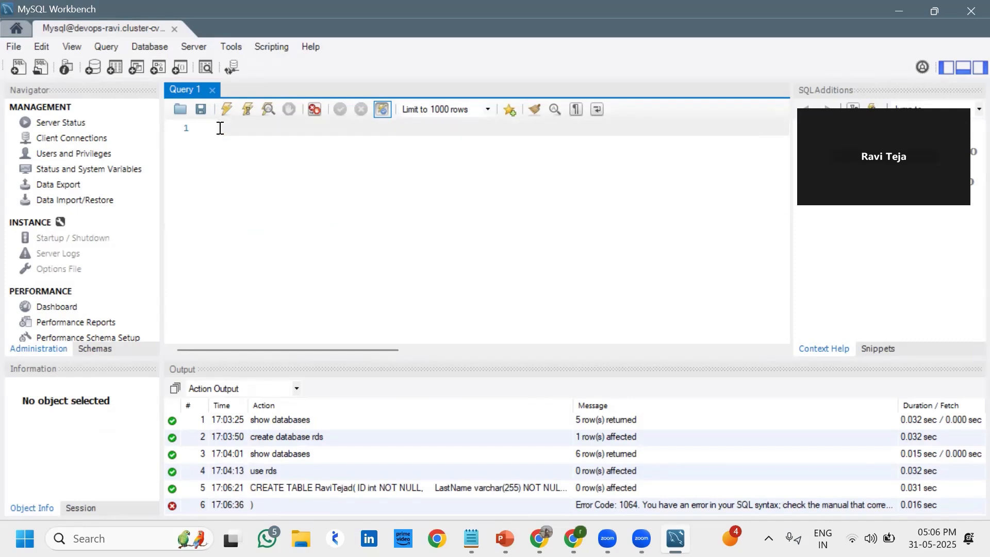
Write an INSERT INTO the table for (id, LastName, FirstName, Age) with values 415, two quoted names, 22
{"action": "type", "text": "INSERT INTO RaviTejad"}
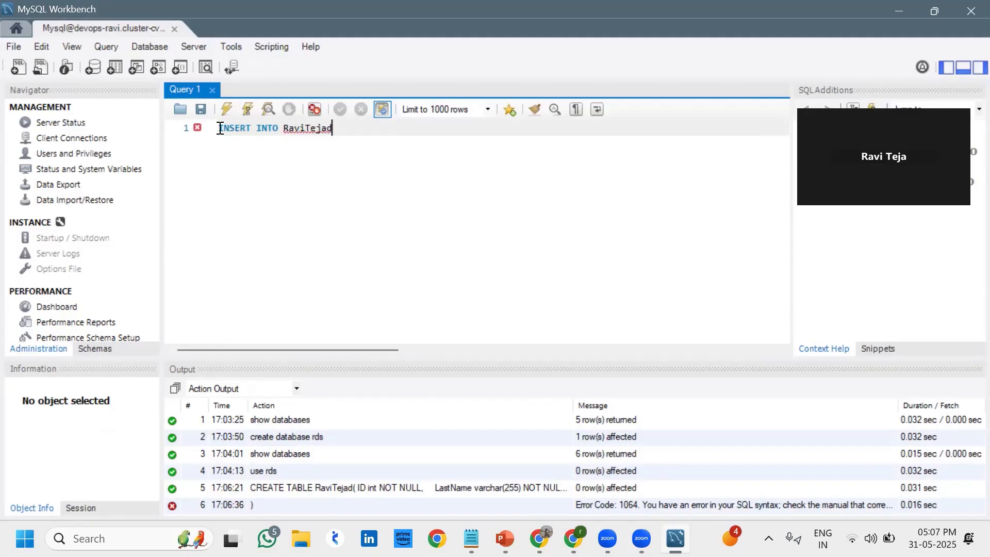
{"action": "type", "text": "(id, LastName, First"}
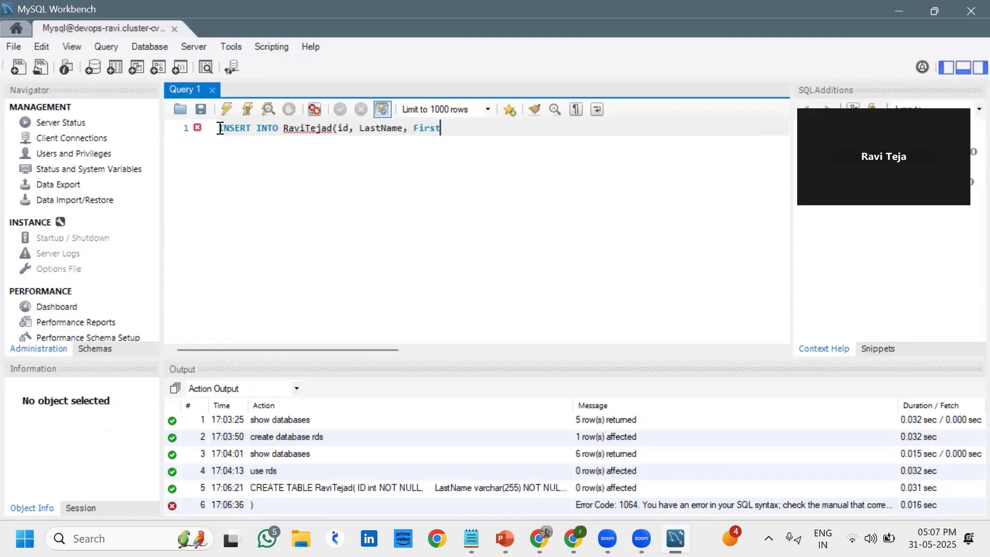
{"action": "type", "text": "Name, Age)"}
{"action": "key", "text": "Return"}
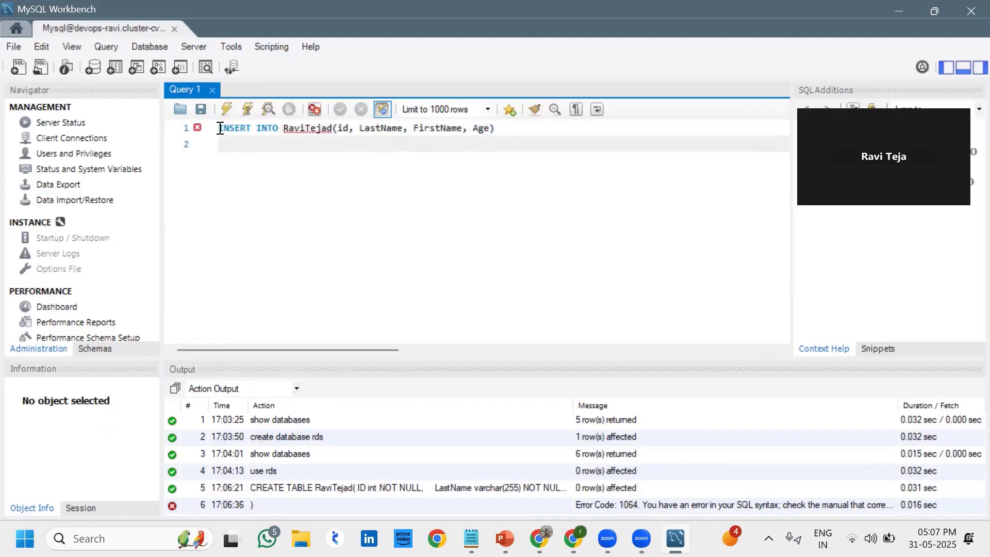
{"action": "type", "text": "Value"}
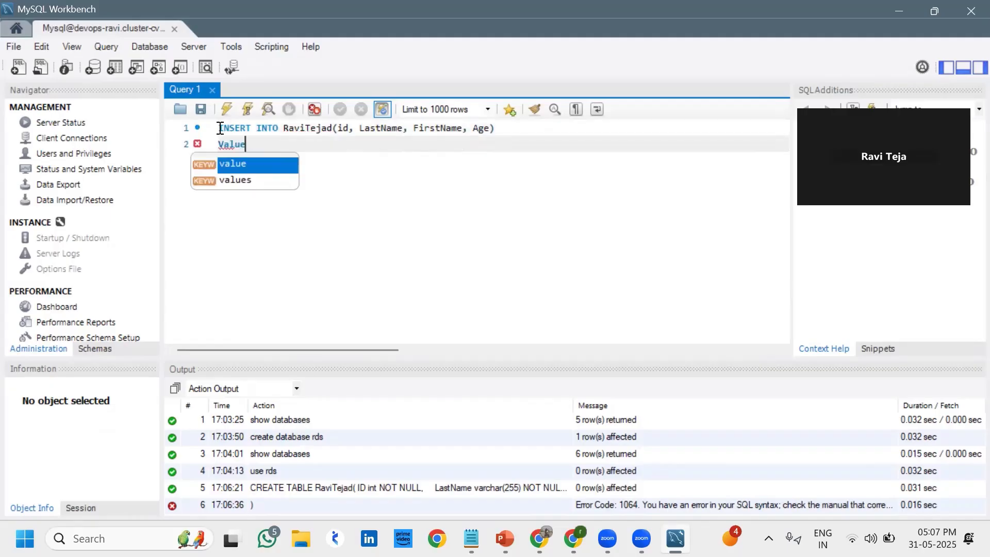
{"action": "type", "text": "s"}
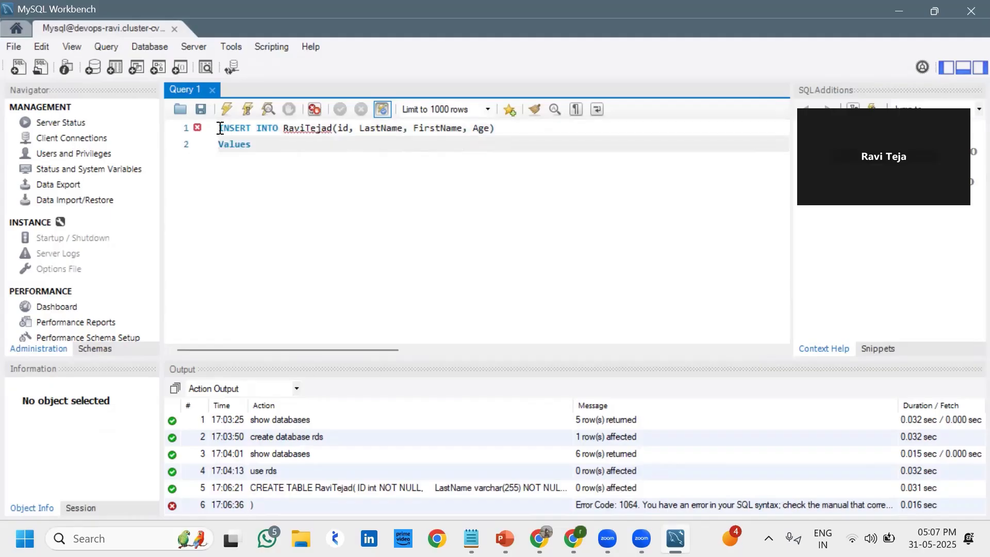
{"action": "type", "text": " (415"}
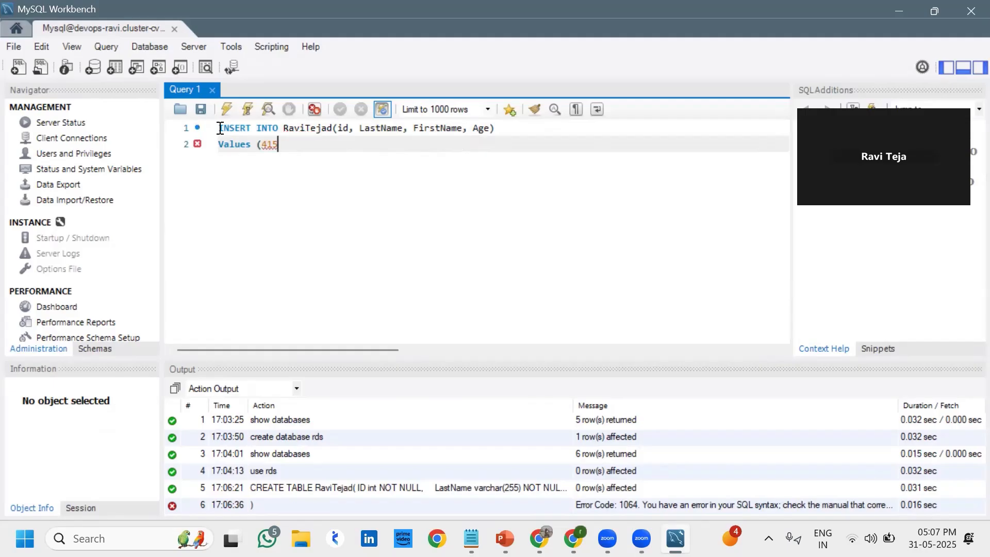
{"action": "type", "text": ", Te"}
{"action": "key", "text": "BackSpace"}
{"action": "key", "text": "BackSpace"}
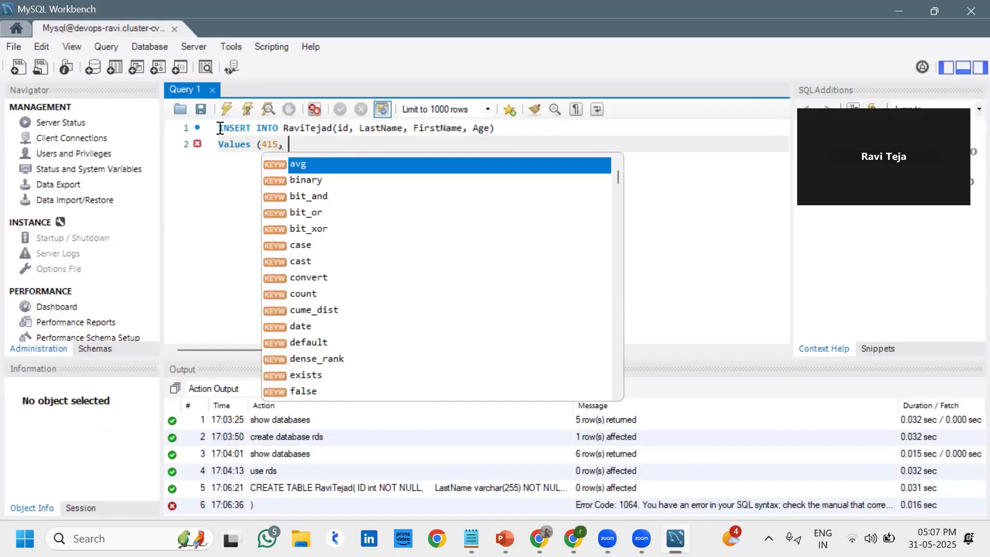
{"action": "type", "text": "'T"}
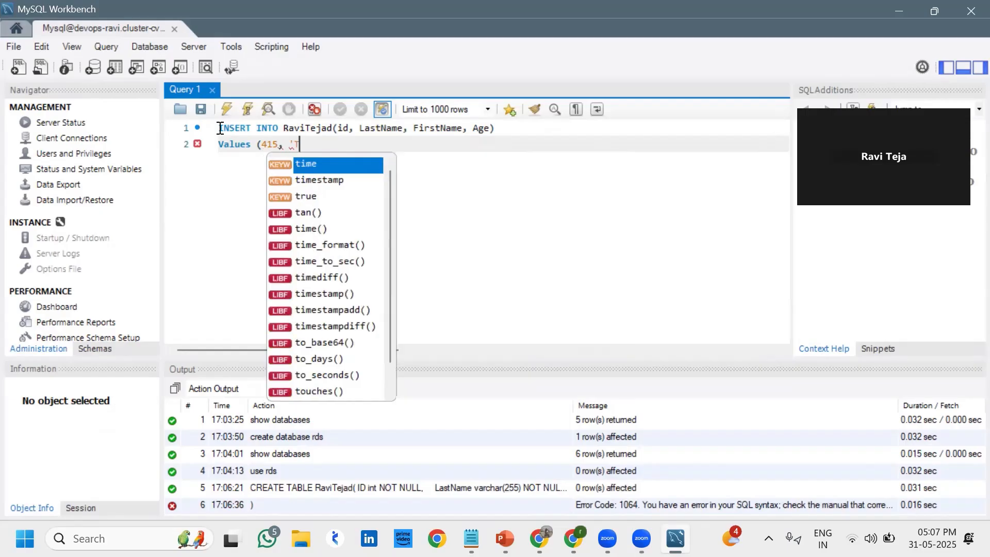
{"action": "type", "text": "eja'"}
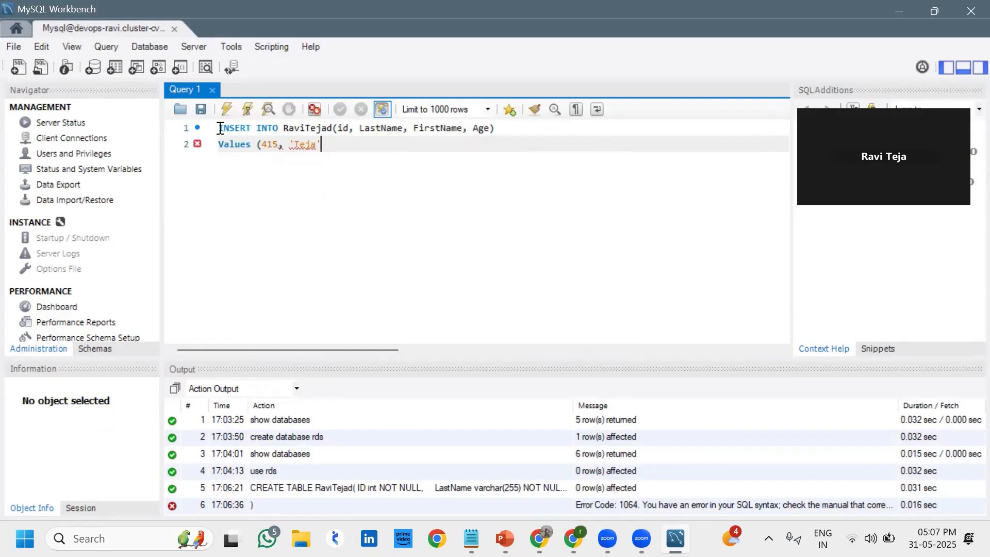
{"action": "type", "text": ","}
{"action": "type", "text": " Ravi"}
{"action": "key", "text": "BackSpace"}
{"action": "key", "text": "BackSpace"}
{"action": "key", "text": "BackSpace"}
{"action": "key", "text": "BackSpace"}
{"action": "type", "text": "'Ravi', 22);"}
Run the INSERT (1 row affected), then replace it with 'show databases;' and run it
{"action": "left_click", "coordinate": [227, 109]}
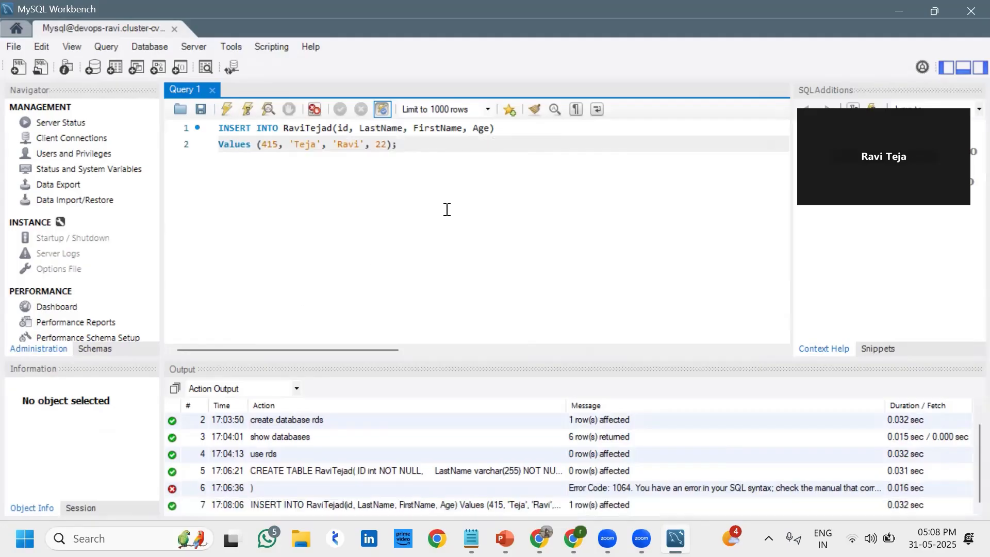
{"action": "left_click", "coordinate": [220, 129], "text": "shift"}
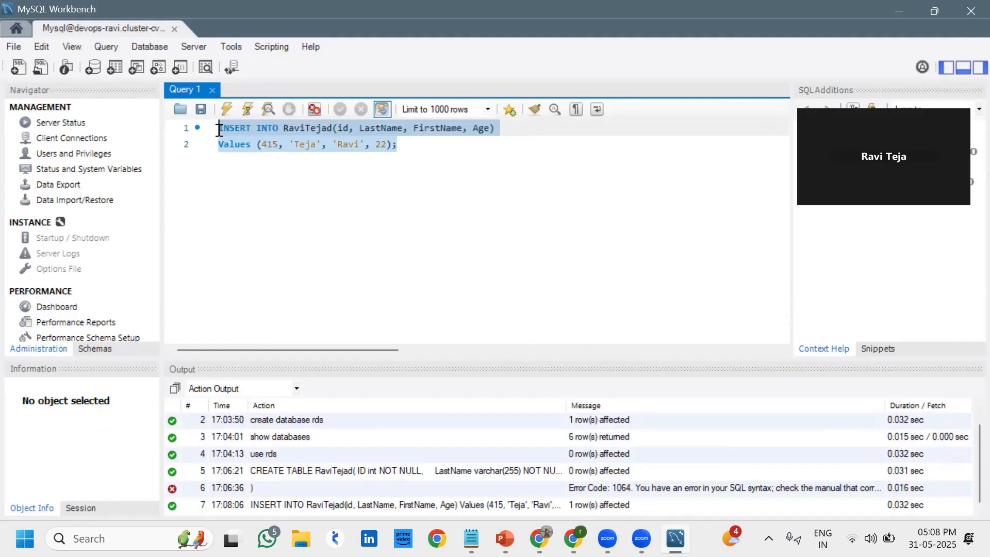
{"action": "key", "text": "BackSpace"}
{"action": "type", "text": "sh"}
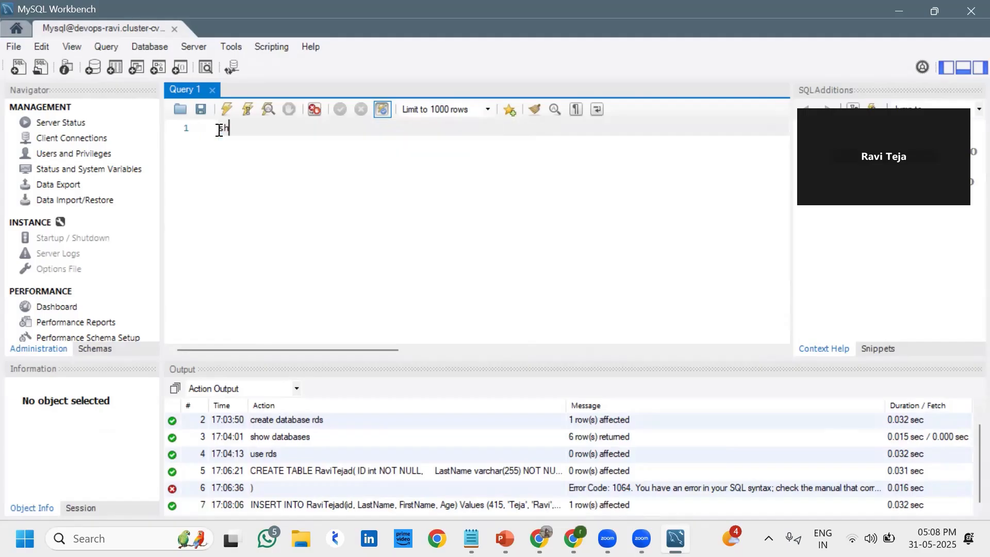
{"action": "type", "text": "ow databases;"}
{"action": "left_click", "coordinate": [228, 109]}
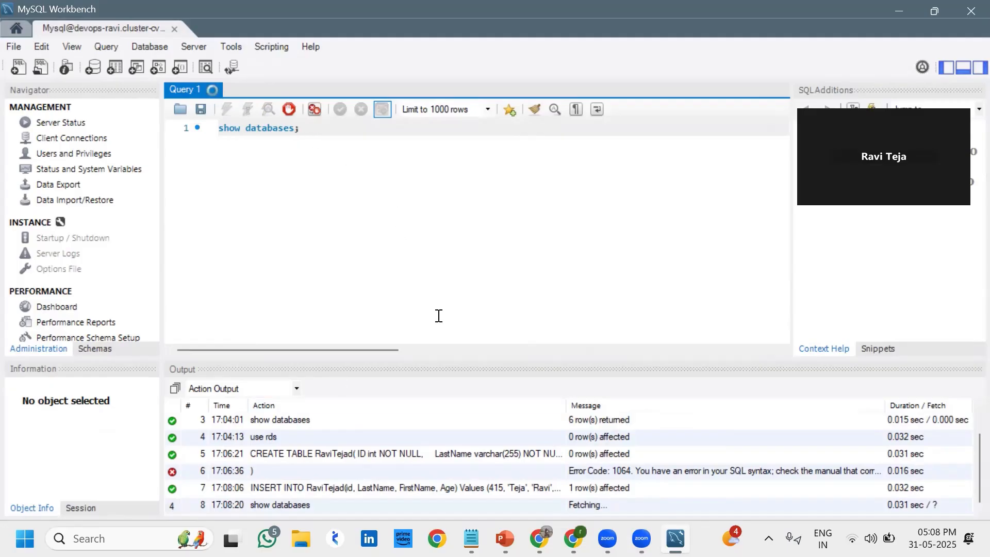
Check the finished show databases result: 6 rows including DevOps, mysql and rds
{"action": "left_click", "coordinate": [605, 508]}
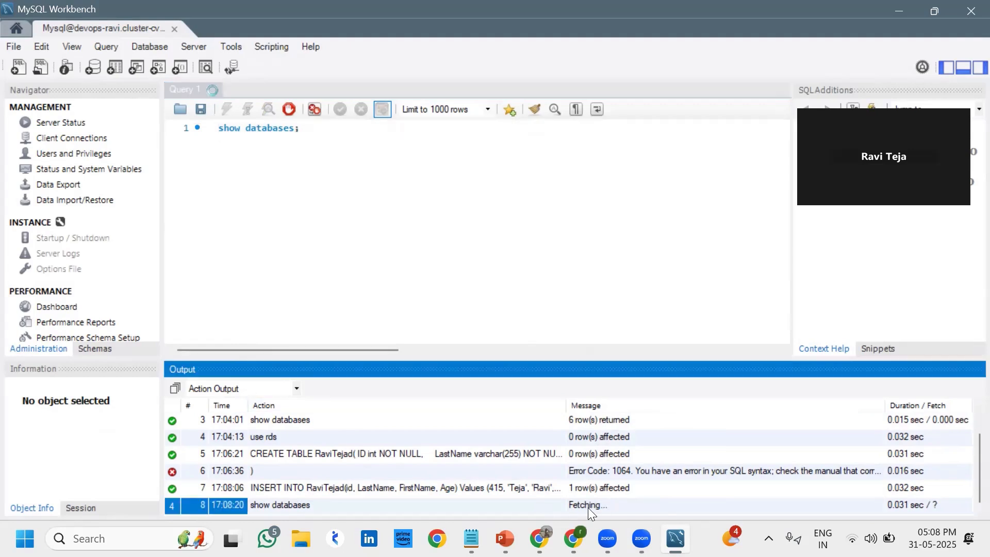
{"action": "left_click", "coordinate": [587, 507]}
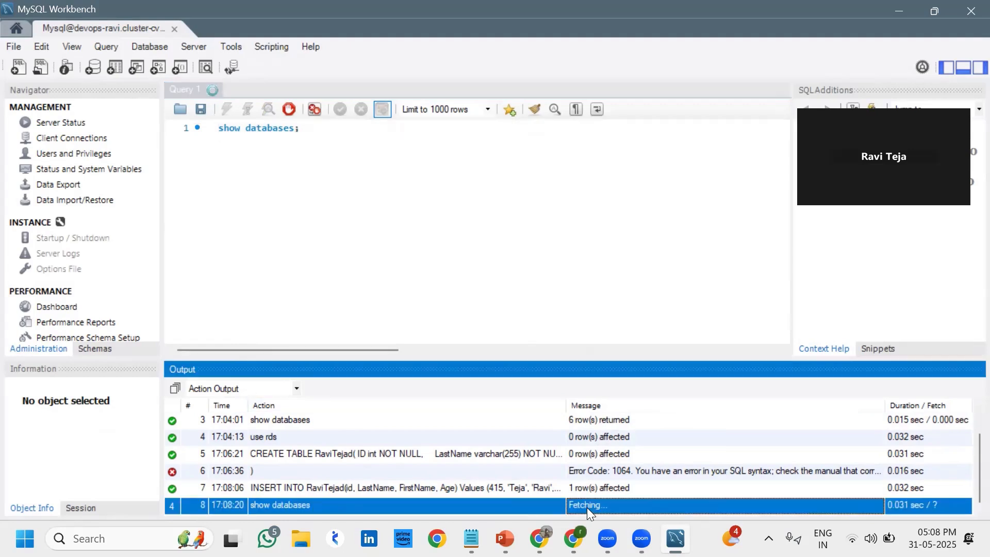
{"action": "left_click", "coordinate": [511, 302]}
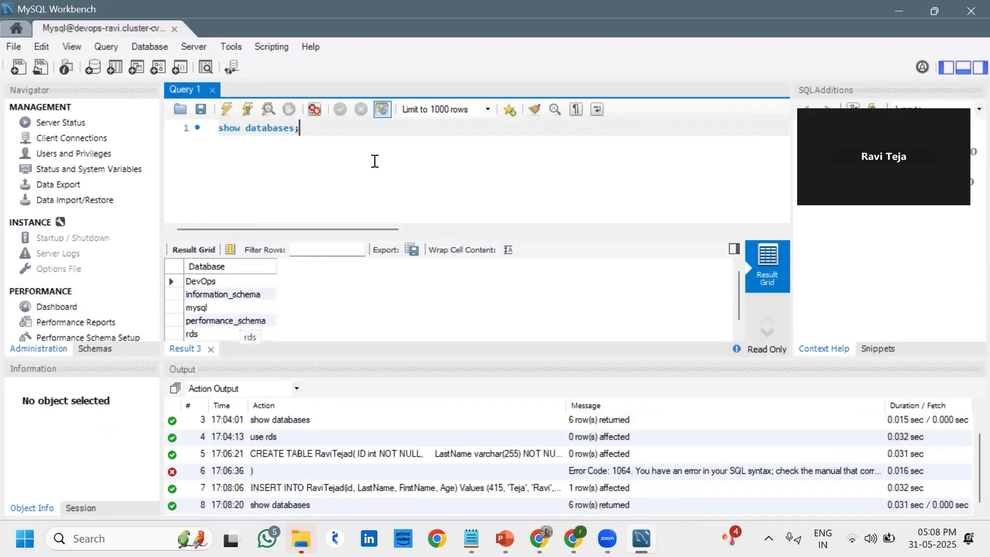
Run 'show tables;' to see the single table in rds, then delete the query
{"action": "key", "text": "ctrl+a"}
{"action": "type", "text": "s"}
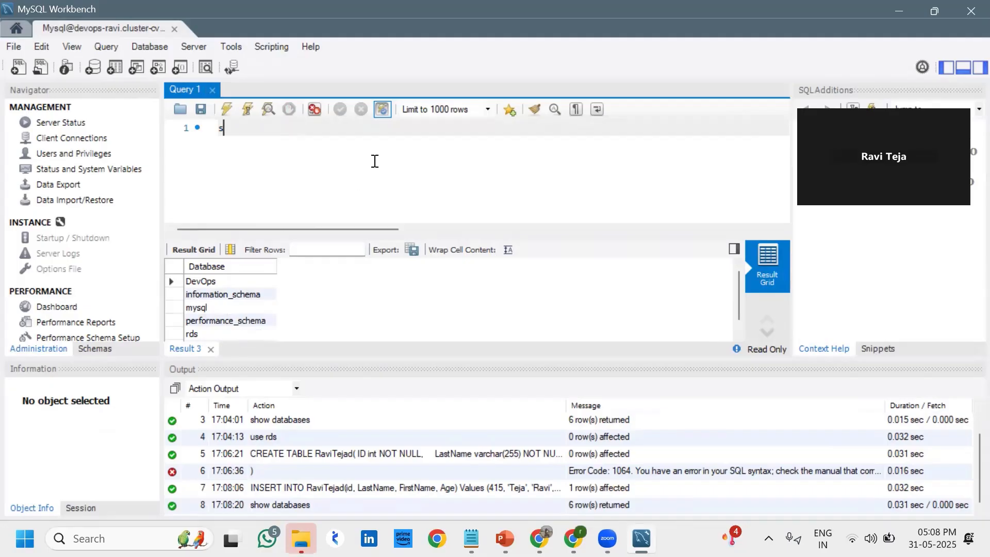
{"action": "type", "text": "how "}
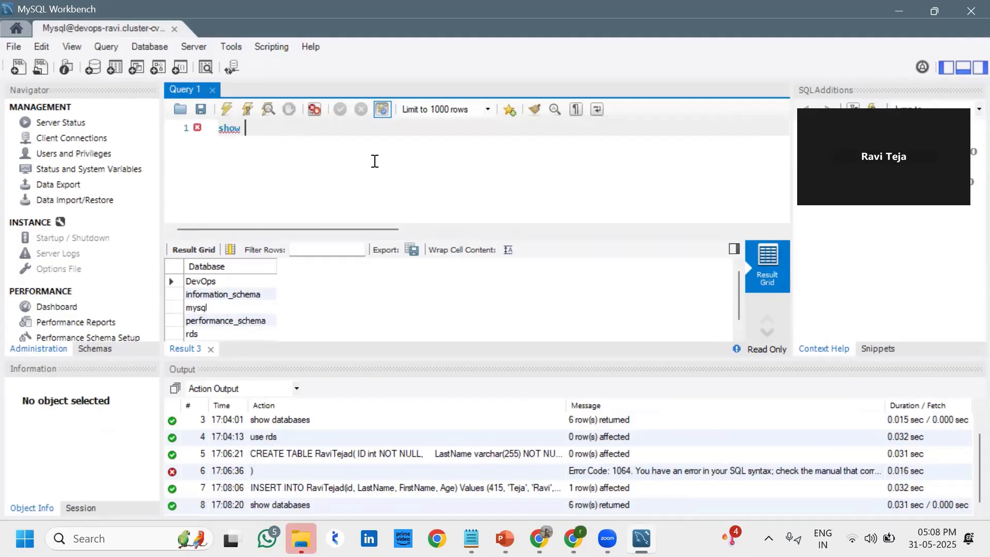
{"action": "type", "text": "T"}
{"action": "key", "text": "BackSpace"}
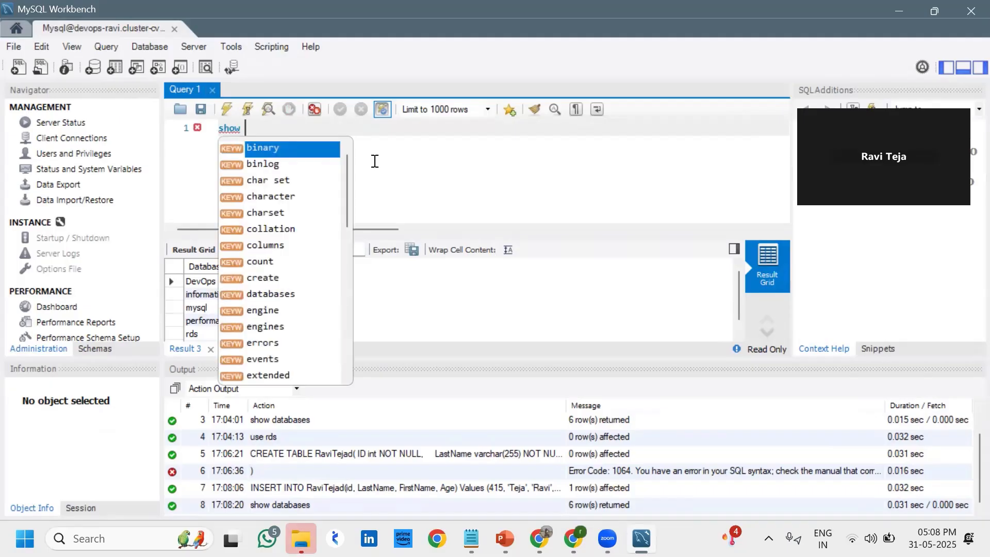
{"action": "type", "text": "tables"}
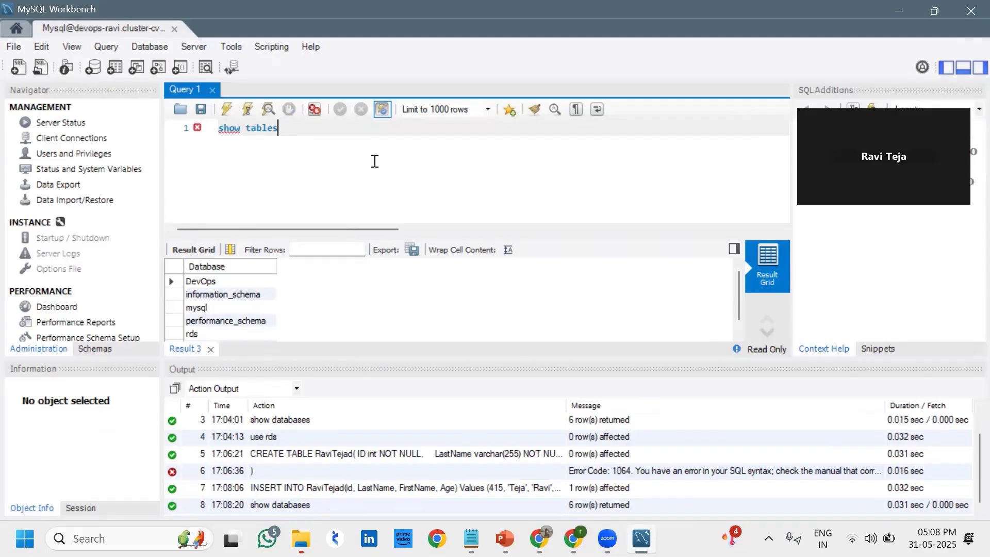
{"action": "type", "text": ";"}
{"action": "left_click", "coordinate": [227, 109]}
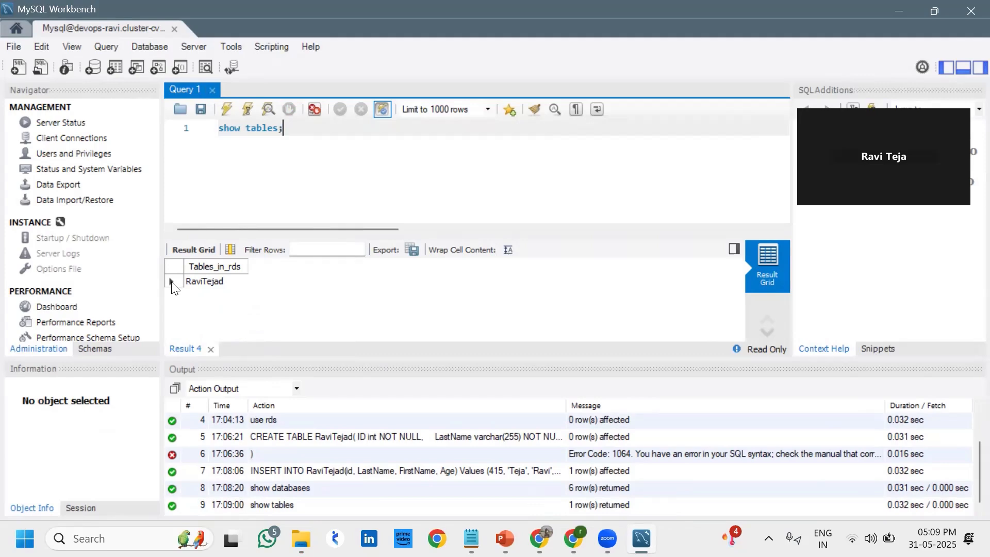
{"action": "left_click", "coordinate": [171, 282]}
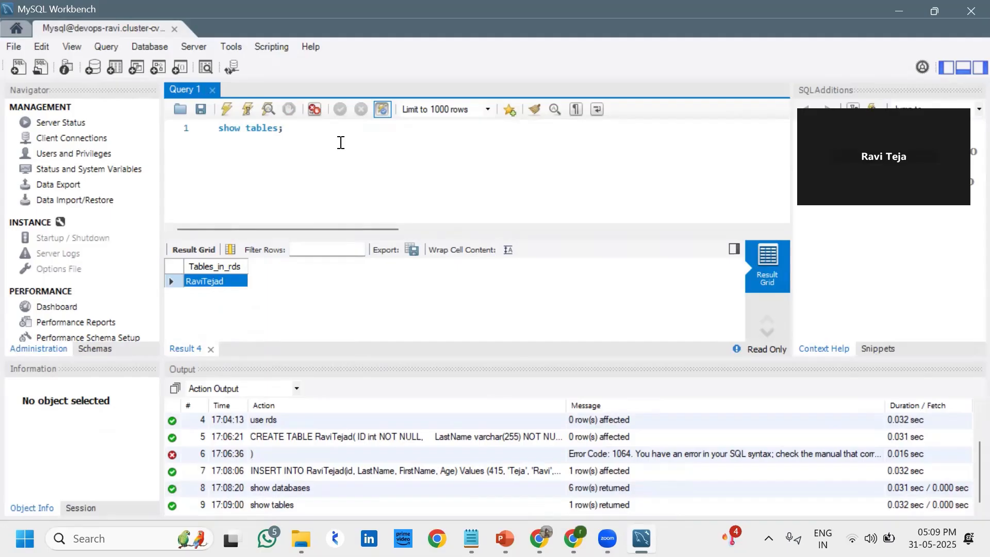
{"action": "left_click_drag", "start_coordinate": [341, 142], "coordinate": [215, 125]}
{"action": "key", "text": "BackSpace"}
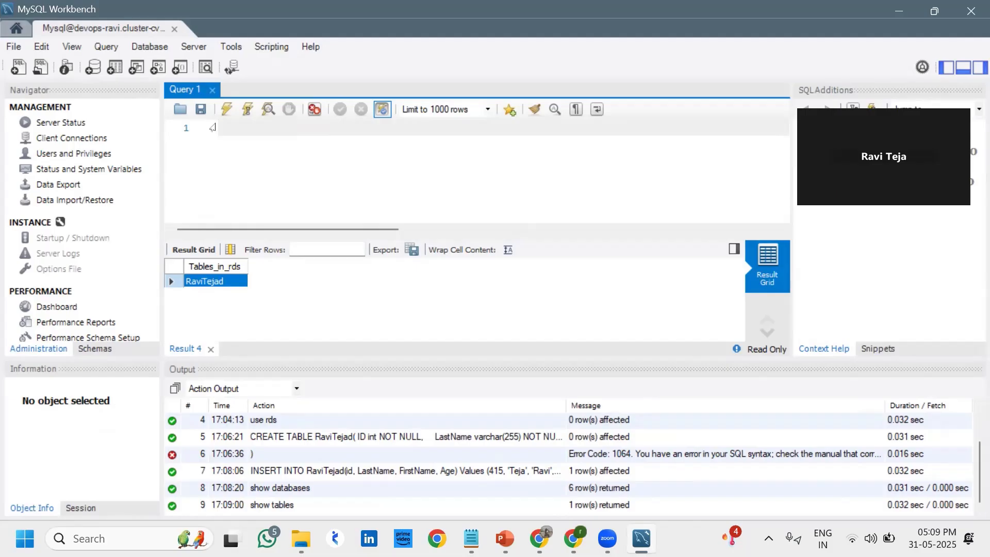
Run 'select * FROM' on the table, showing the row with ID 415 and Age 22, then erase it
{"action": "type", "text": "select"}
{"action": "type", "text": "* FROM"}
{"action": "type", "text": "RaviTejad"}
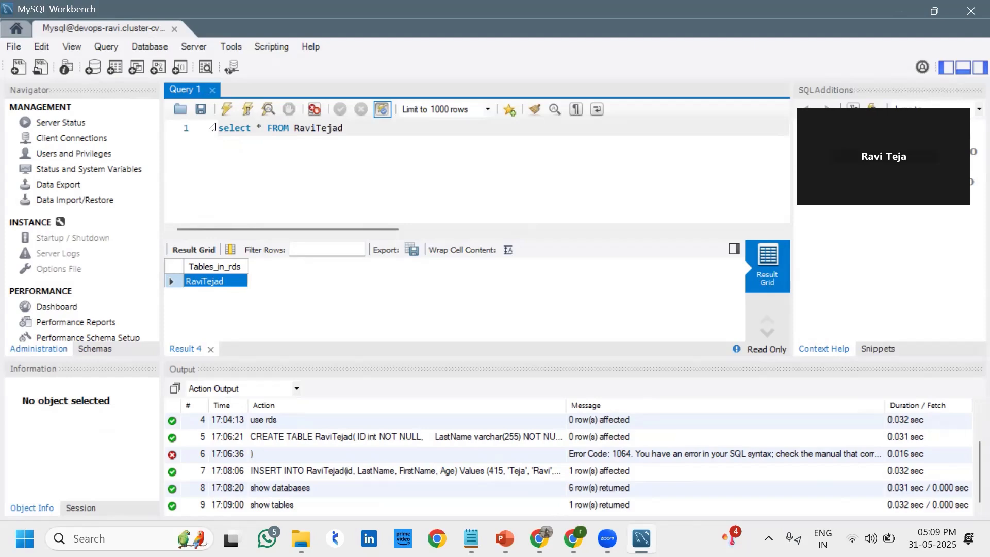
{"action": "type", "text": ";"}
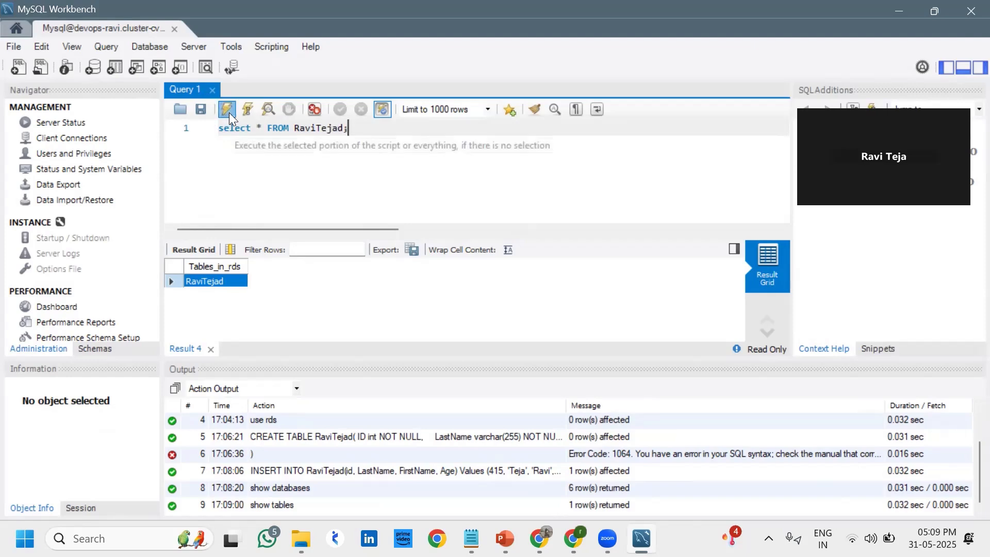
{"action": "left_click", "coordinate": [228, 109]}
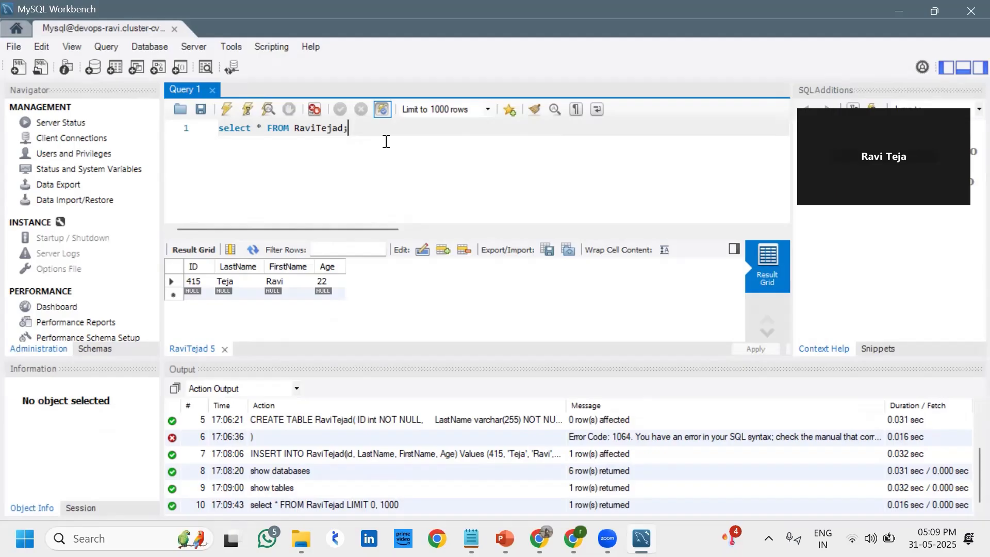
{"action": "key", "text": "BackSpace"}
{"action": "key", "text": "BackSpace"}
{"action": "key", "text": "BackSpace"}
{"action": "key", "text": "BackSpace"}
{"action": "key", "text": "BackSpace"}
{"action": "key", "text": "BackSpace"}
{"action": "key", "text": "BackSpace"}
{"action": "key", "text": "BackSpace"}
{"action": "key", "text": "BackSpace"}
{"action": "key", "text": "BackSpace"}
{"action": "key", "text": "BackSpace"}
{"action": "key", "text": "BackSpace"}
{"action": "key", "text": "BackSpace"}
{"action": "key", "text": "BackSpace"}
{"action": "key", "text": "BackSpace"}
{"action": "key", "text": "BackSpace"}
{"action": "key", "text": "BackSpace"}
{"action": "key", "text": "BackSpace"}
{"action": "key", "text": "BackSpace"}
{"action": "key", "text": "BackSpace"}
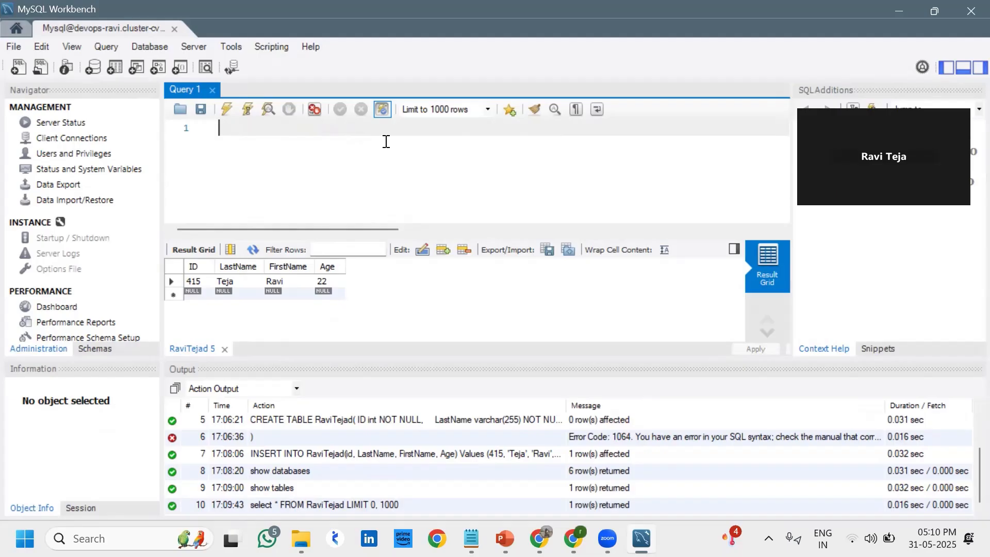
Run 'use rds;' to select the rds database, then erase it
{"action": "type", "text": "use rds;"}
{"action": "left_click", "coordinate": [227, 103]}
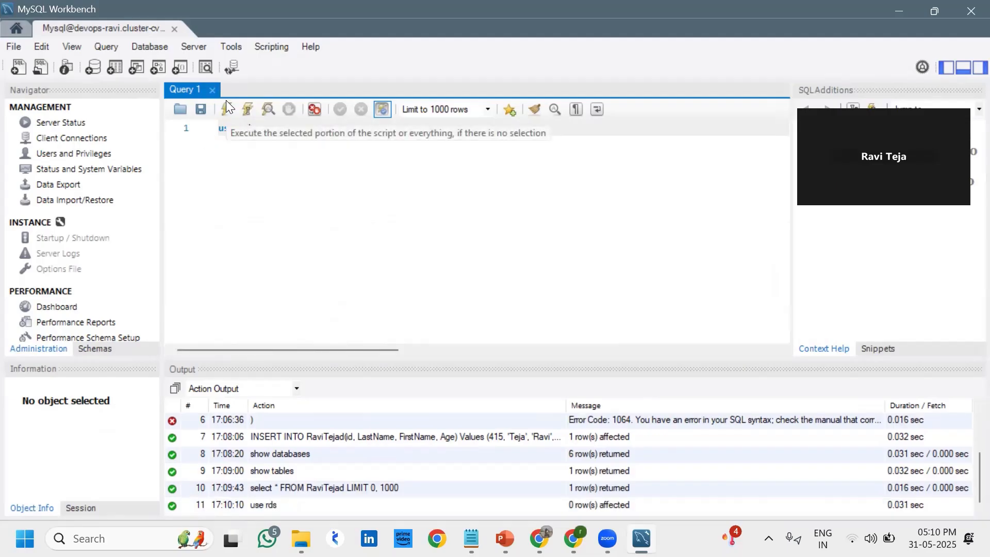
{"action": "key", "text": "BackSpace"}
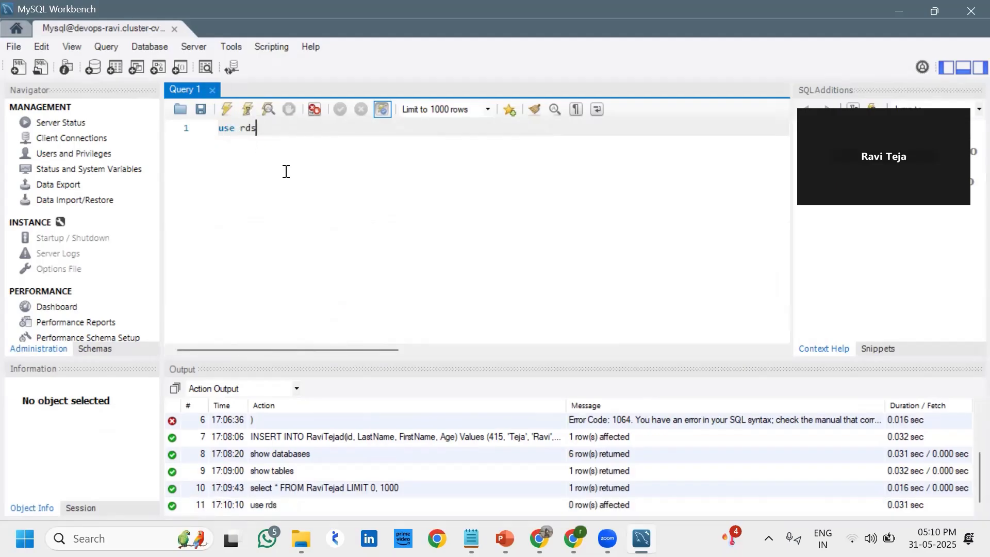
{"action": "key", "text": "BackSpace"}
{"action": "key", "text": "BackSpace"}
{"action": "key", "text": "BackSpace"}
{"action": "key", "text": "BackSpace"}
{"action": "key", "text": "BackSpace"}
{"action": "key", "text": "BackSpace"}
{"action": "key", "text": "BackSpace"}
Type an INSERT INTO the table naming columns (ID, LastName, FirstName, Age)
{"action": "type", "text": "INSERT INTO"}
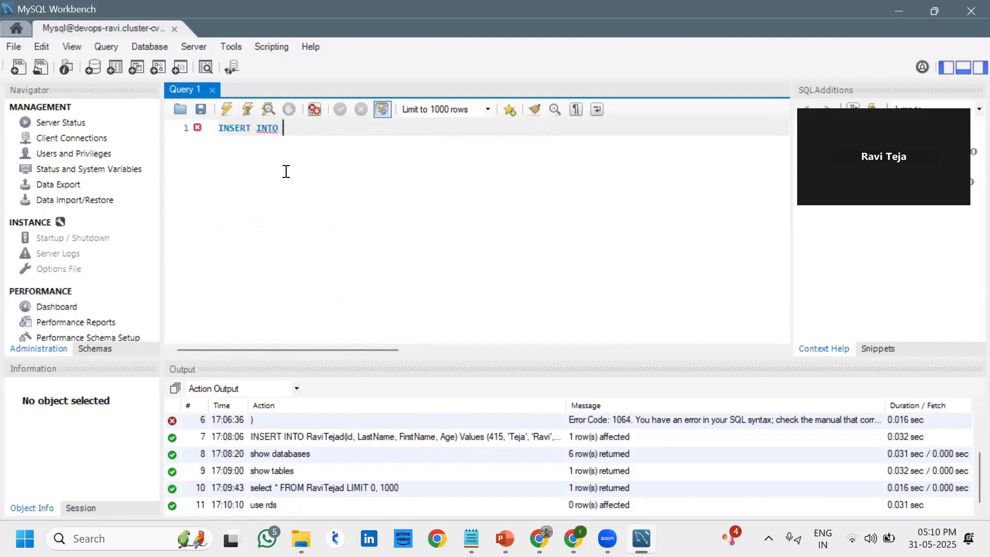
{"action": "type", "text": " RaviTejad"}
{"action": "key", "text": "shift+Left"}
{"action": "key", "text": "shift+Left"}
{"action": "key", "text": "shift+Left"}
{"action": "key", "text": "shift+Left"}
{"action": "key", "text": "shift+Left"}
{"action": "key", "text": "shift+Left"}
{"action": "key", "text": "shift+Left"}
{"action": "key", "text": "shift+Left"}
{"action": "key", "text": "shift+Left"}
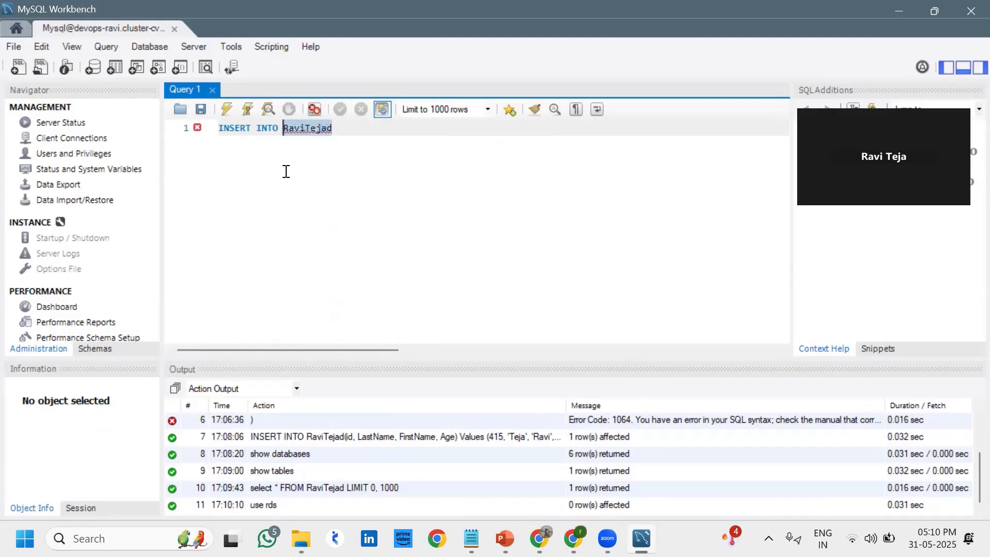
{"action": "key", "text": "End"}
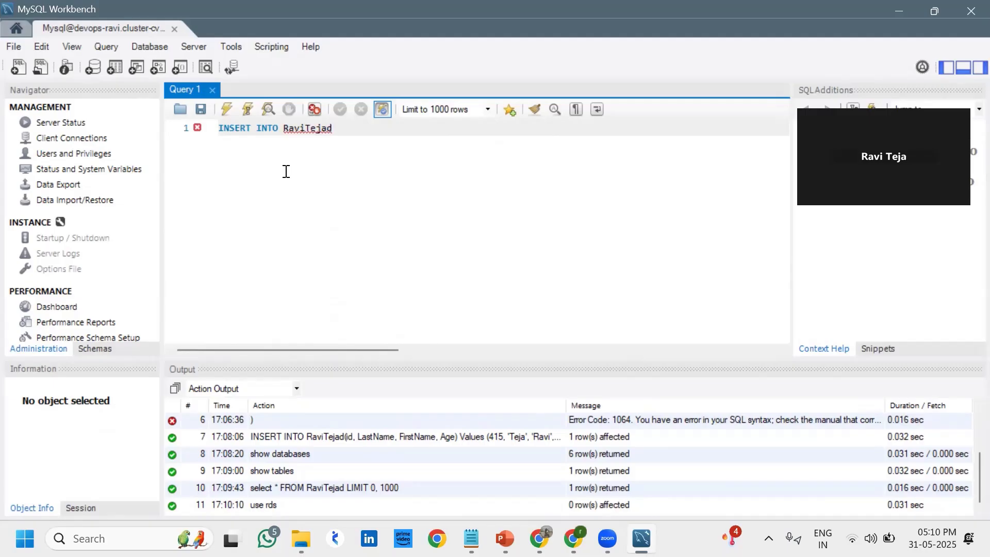
{"action": "type", "text": "(ID, lASTnAME,"}
{"action": "key", "text": "BackSpace"}
{"action": "key", "text": "BackSpace"}
{"action": "key", "text": "BackSpace"}
{"action": "key", "text": "BackSpace"}
{"action": "key", "text": "BackSpace"}
{"action": "key", "text": "BackSpace"}
{"action": "key", "text": "BackSpace"}
{"action": "key", "text": "BackSpace"}
{"action": "key", "text": "BackSpace"}
{"action": "type", "text": "LastName, First"}
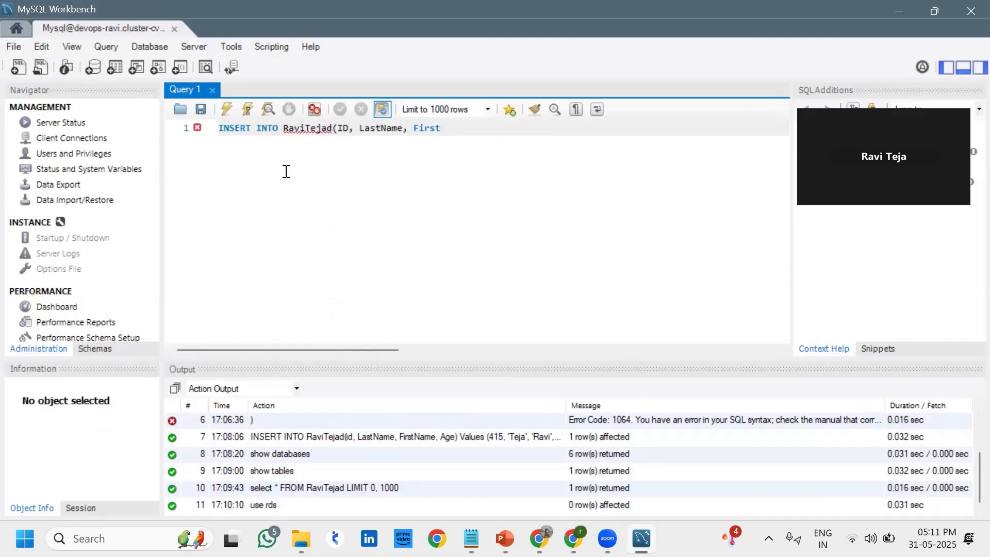
{"action": "type", "text": "Name, Age)"}
Add a values line (420, unquoted names, 16) and run the INSERT twice; both fail with Error 1054
{"action": "key", "text": "Return"}
{"action": "type", "text": "Val"}
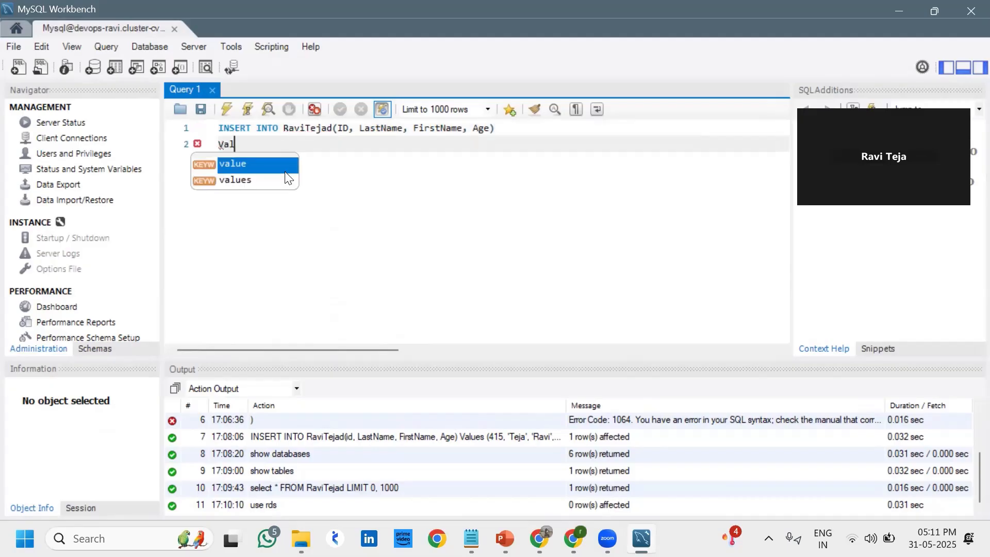
{"action": "type", "text": "ues"}
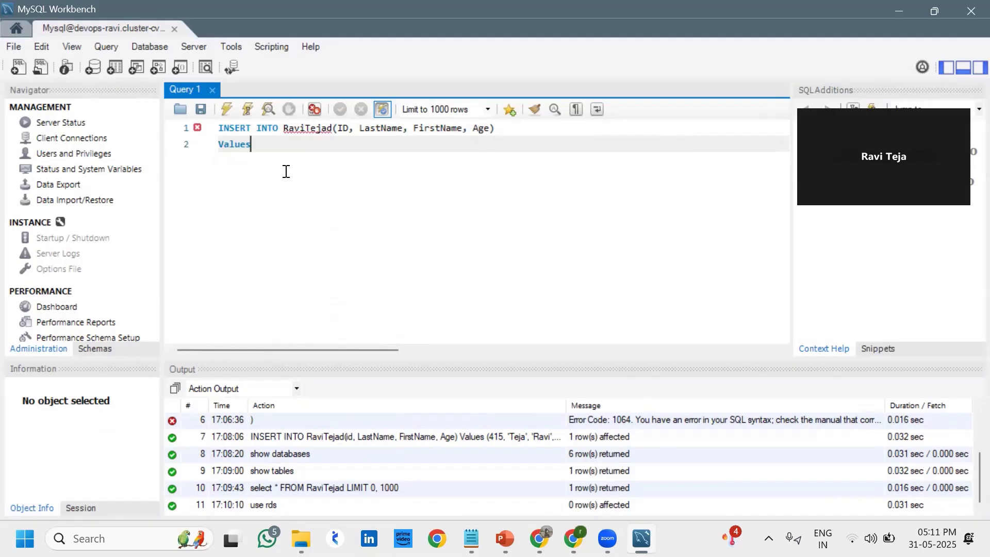
{"action": "type", "text": "(420"}
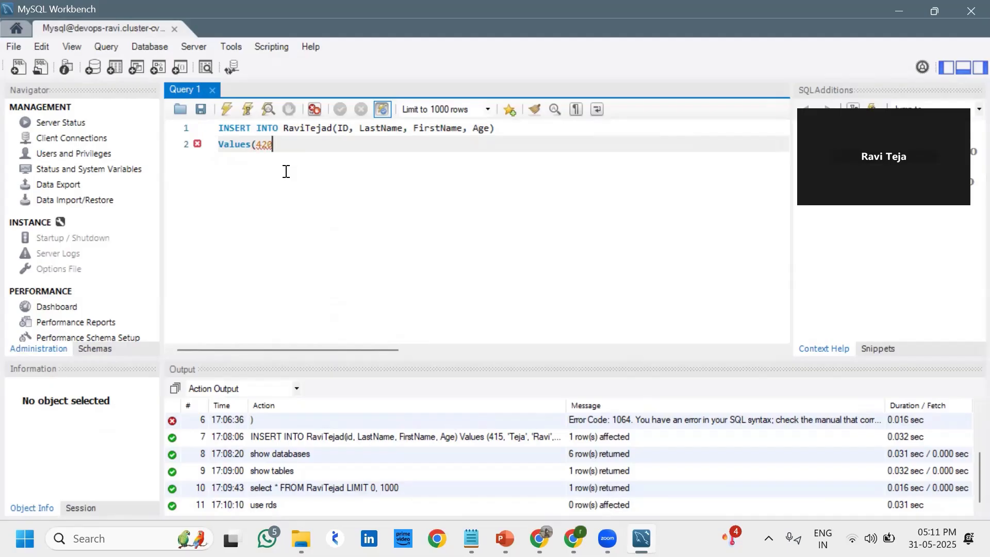
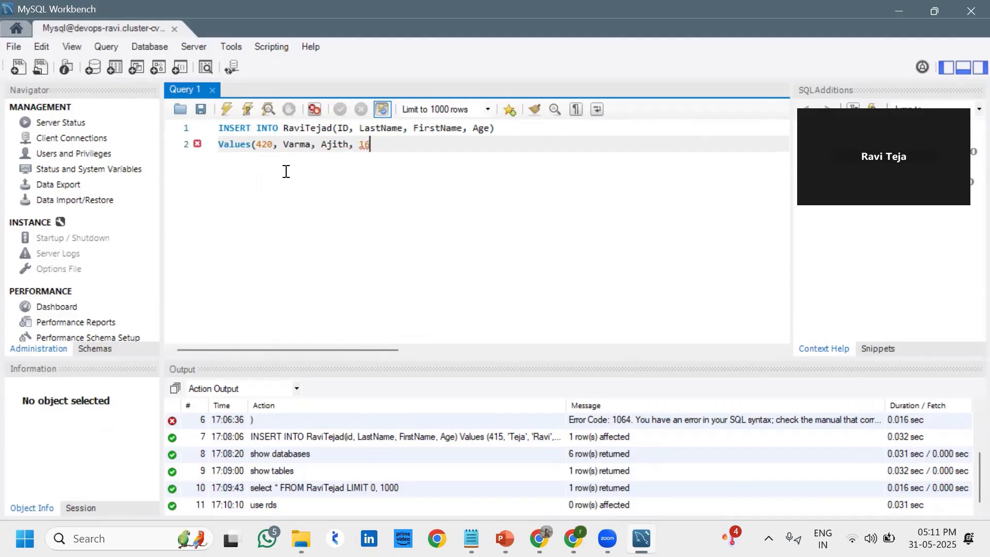
{"action": "type", "text": ");"}
{"action": "left_click", "coordinate": [223, 109]}
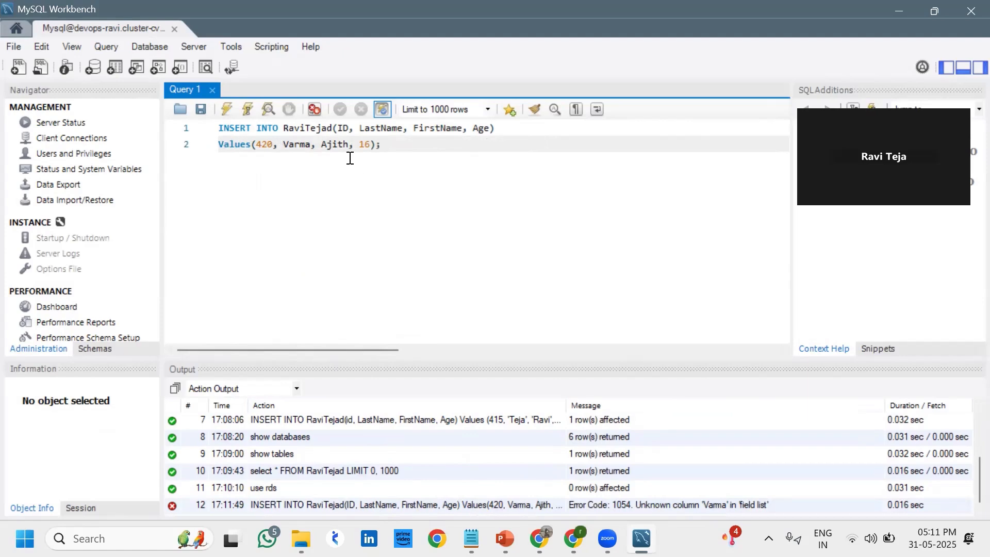
{"action": "left_click", "coordinate": [226, 107]}
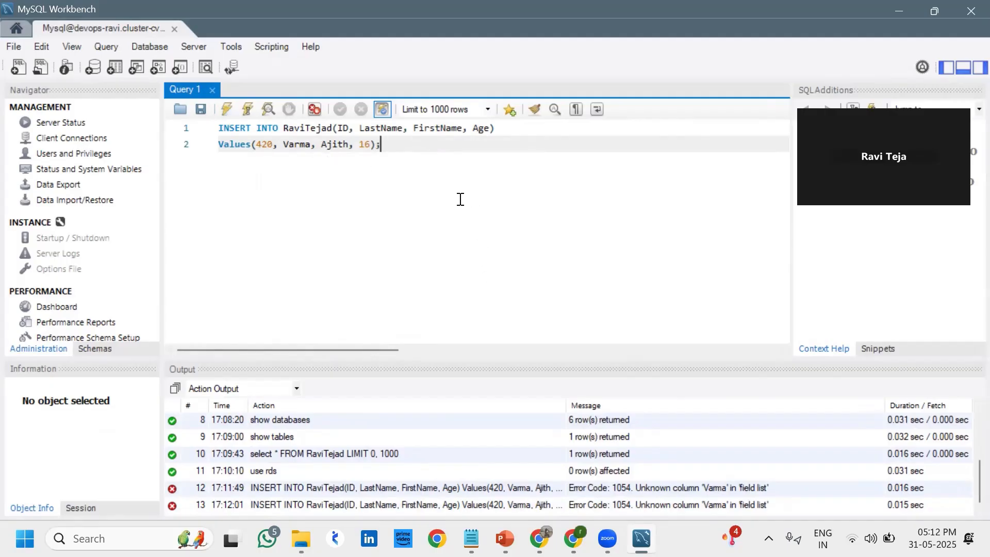
Replace the INSERT with 'show databases;' and run it
{"action": "key", "text": "ctrl+a"}
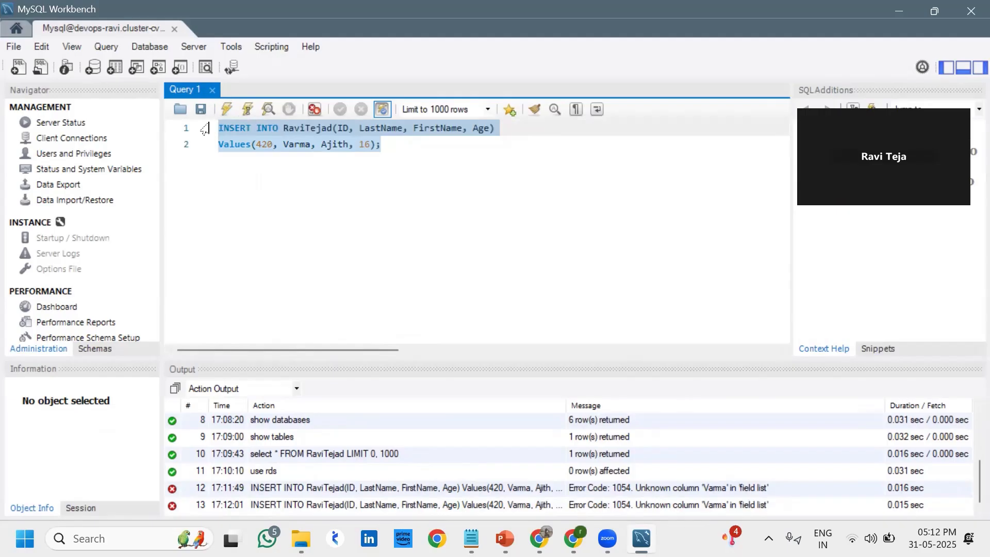
{"action": "left_click", "coordinate": [402, 233]}
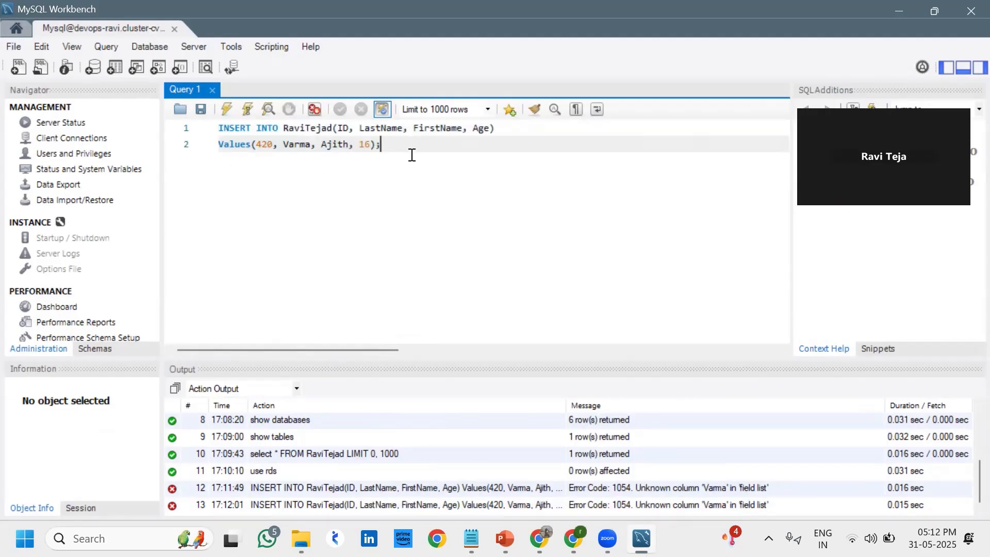
{"action": "left_click_drag", "start_coordinate": [406, 150], "coordinate": [205, 126]}
{"action": "key", "text": "ctrl+c"}
{"action": "key", "text": "BackSpace"}
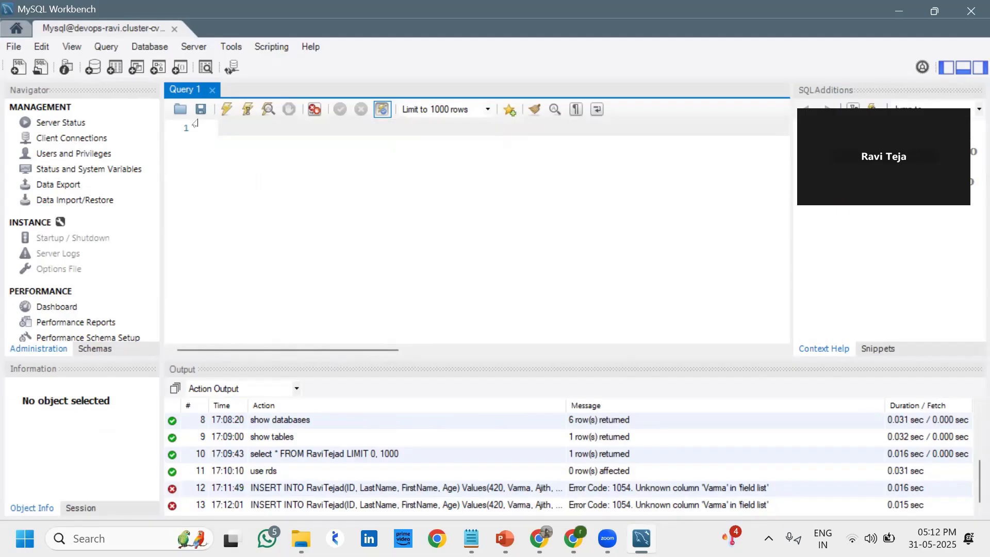
{"action": "type", "text": "show databases"}
{"action": "key", "text": "Escape"}
{"action": "type", "text": ";"}
{"action": "left_click", "coordinate": [227, 110]}
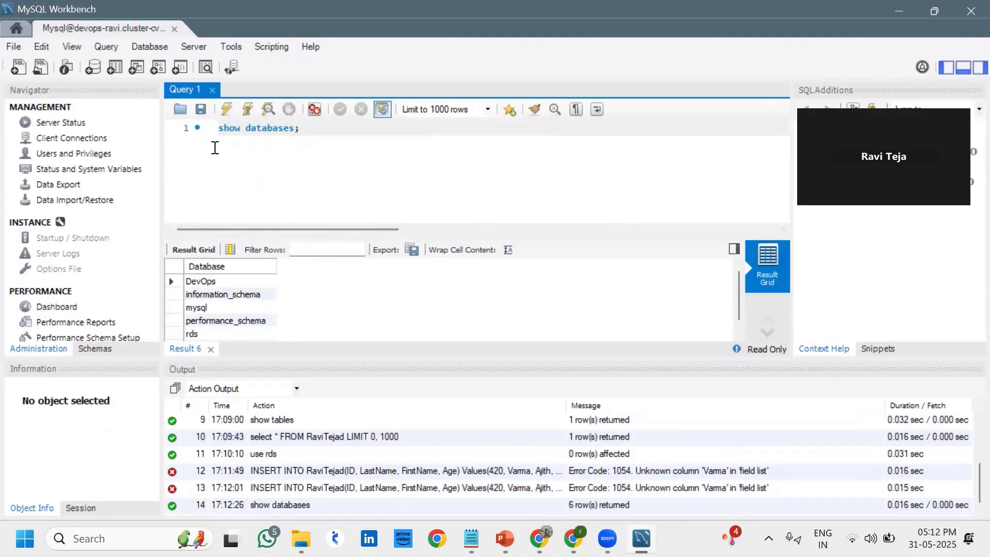
Replace it with 'show tables;' and run it to list the rds tables
{"action": "left_click_drag", "start_coordinate": [315, 126], "coordinate": [209, 133]}
{"action": "key", "text": "BackSpace"}
{"action": "type", "text": "show tables;"}
{"action": "left_click", "coordinate": [226, 109]}
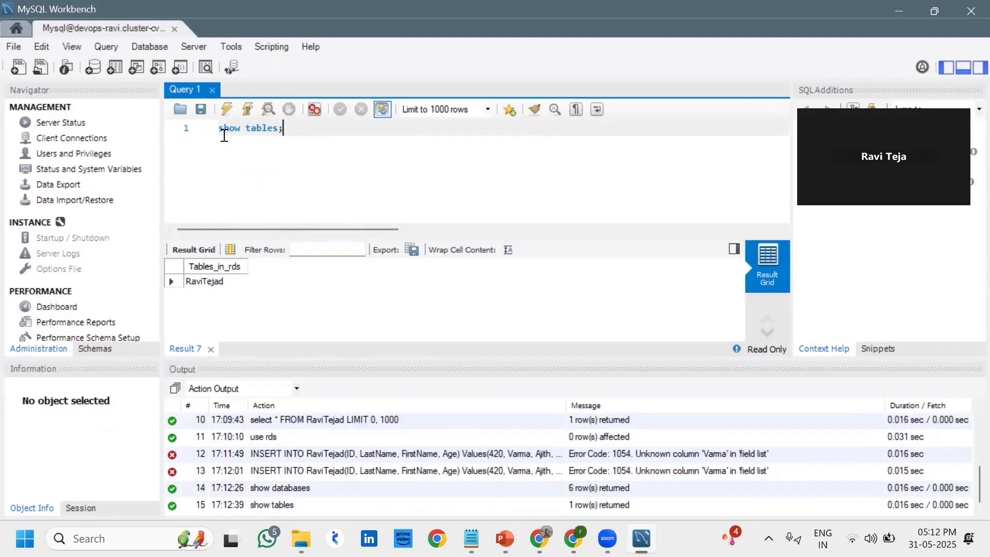
Run 'select * FROM RaviTejad' to see only row 415, then paste the INSERT back
{"action": "key", "text": "BackSpace"}
{"action": "key", "text": "BackSpace"}
{"action": "key", "text": "BackSpace"}
{"action": "key", "text": "BackSpace"}
{"action": "key", "text": "BackSpace"}
{"action": "key", "text": "BackSpace"}
{"action": "key", "text": "BackSpace"}
{"action": "key", "text": "BackSpace"}
{"action": "key", "text": "BackSpace"}
{"action": "key", "text": "BackSpace"}
{"action": "key", "text": "BackSpace"}
{"action": "key", "text": "BackSpace"}
{"action": "type", "text": "select * FROM RaviTejad"}
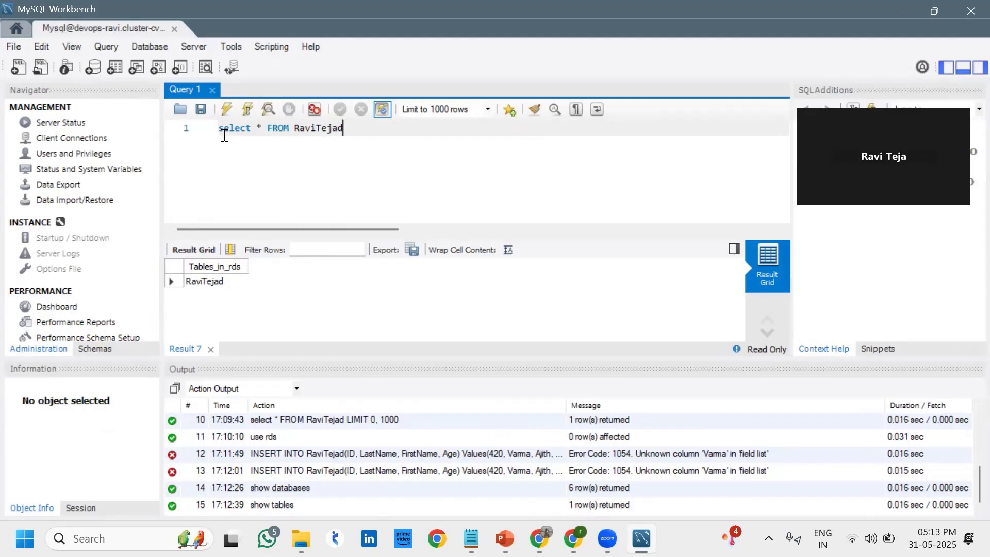
{"action": "left_click", "coordinate": [228, 111]}
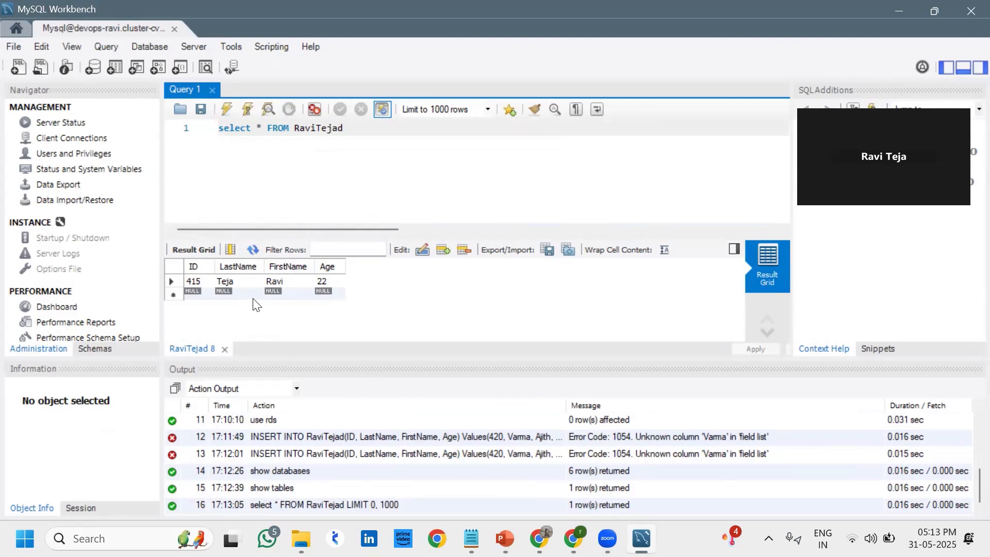
{"action": "left_click", "coordinate": [212, 131]}
{"action": "key", "text": "BackSpace"}
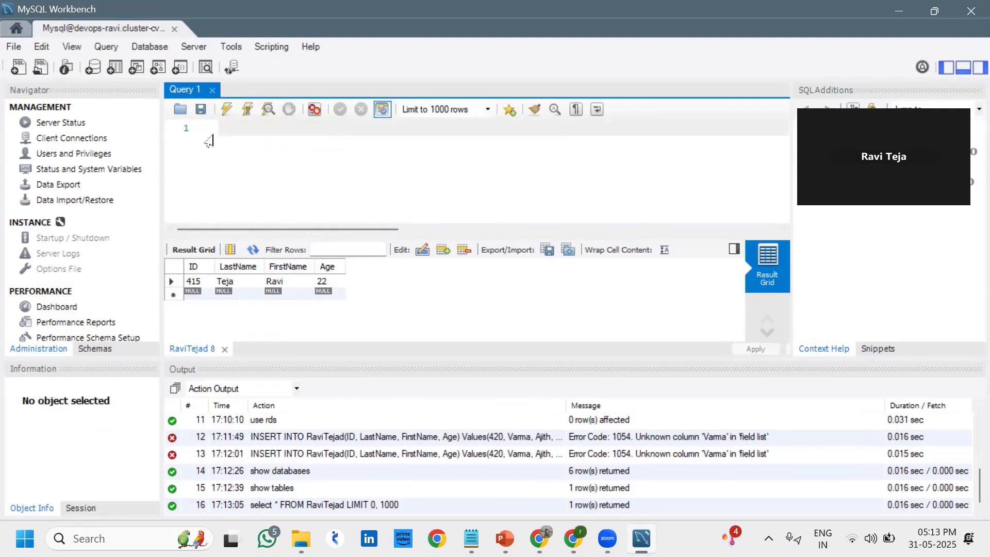
{"action": "key", "text": "ctrl+v"}
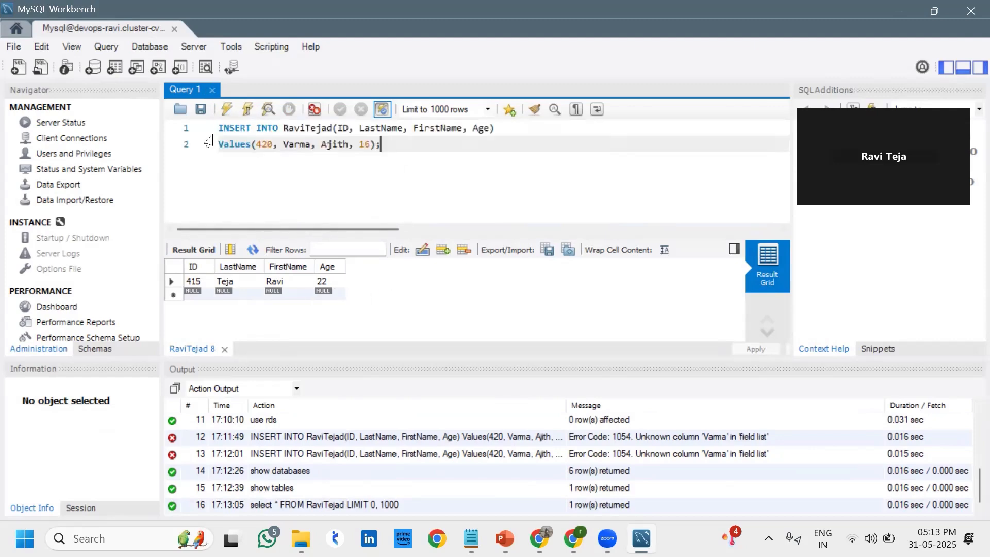
After one more Error 1054, single-quote both name values and rerun the INSERT, affecting 1 row
{"action": "left_click", "coordinate": [222, 109]}
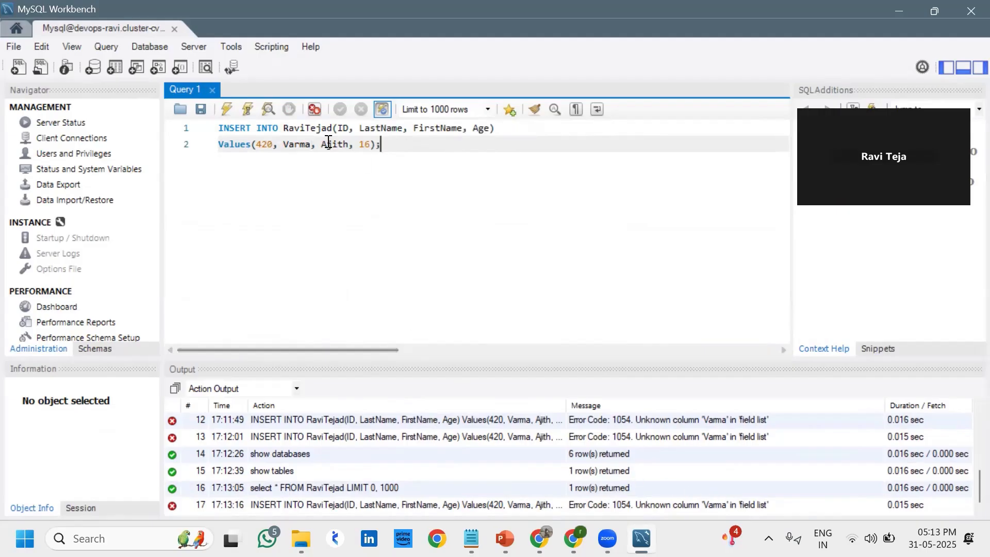
{"action": "left_click", "coordinate": [311, 145]}
{"action": "type", "text": "'"}
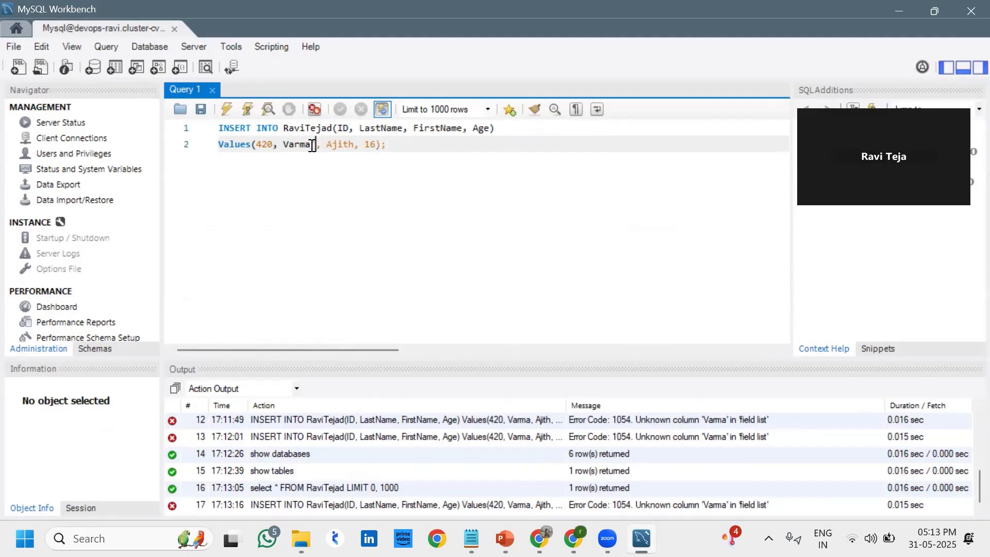
{"action": "key", "text": "BackSpace"}
{"action": "key", "text": "Left"}
{"action": "key", "text": "Left"}
{"action": "key", "text": "Left"}
{"action": "key", "text": "Left"}
{"action": "key", "text": "Left"}
{"action": "type", "text": "'"}
{"action": "key", "text": "Right"}
{"action": "key", "text": "Right"}
{"action": "key", "text": "Right"}
{"action": "key", "text": "Right"}
{"action": "key", "text": "Right"}
{"action": "key", "text": "Right"}
{"action": "key", "text": "Right"}
{"action": "key", "text": "Right"}
{"action": "type", "text": "'"}
{"action": "key", "text": "Right"}
{"action": "key", "text": "Right"}
{"action": "key", "text": "Right"}
{"action": "key", "text": "Right"}
{"action": "key", "text": "Right"}
{"action": "key", "text": "Right"}
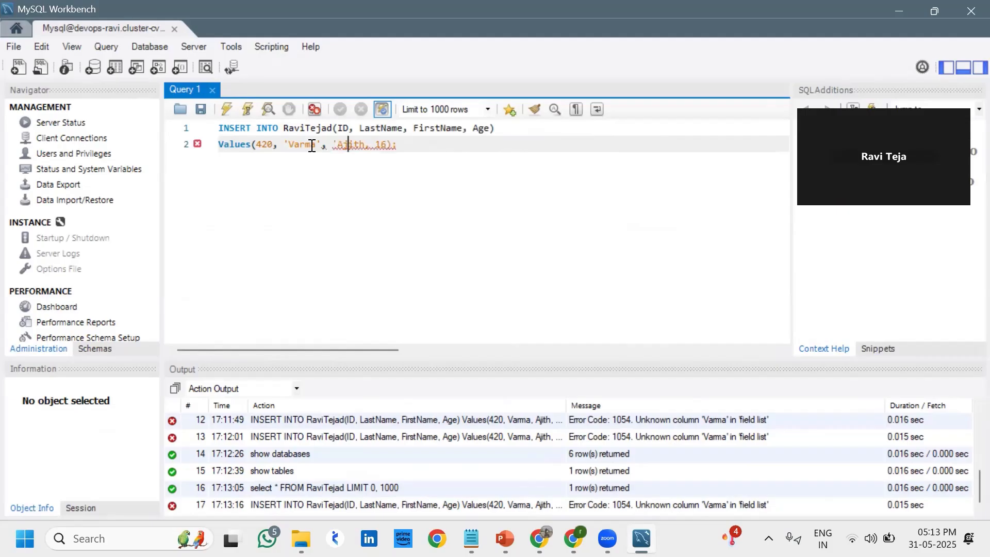
{"action": "key", "text": "Left"}
{"action": "type", "text": "'"}
{"action": "left_click", "coordinate": [229, 111]}
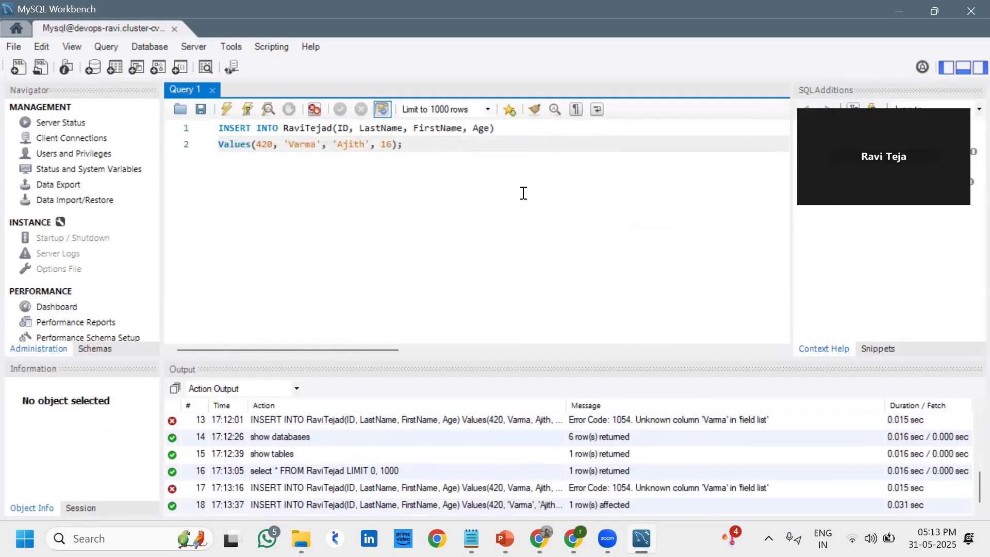
{"action": "left_click_drag", "start_coordinate": [484, 167], "coordinate": [225, 128]}
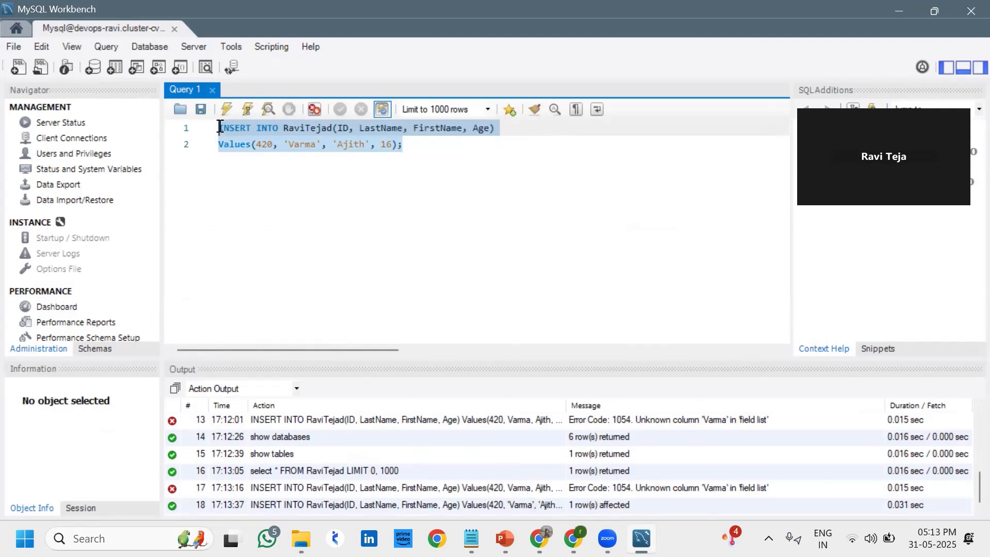
Replace the INSERT with 'select * From RaviTejad' and run it, showing rows 415 and 420
{"action": "key", "text": "Delete"}
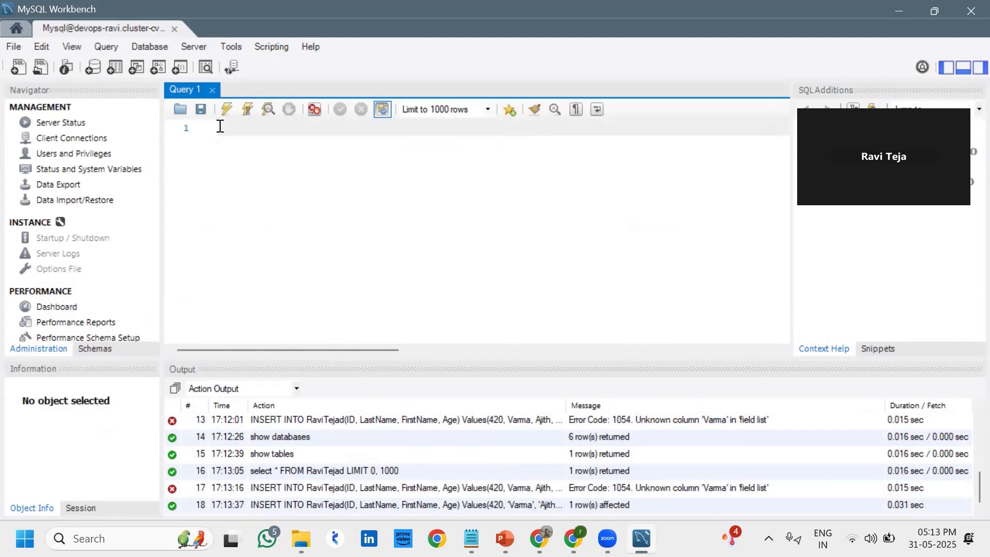
{"action": "type", "text": "select * From RaviTejad"}
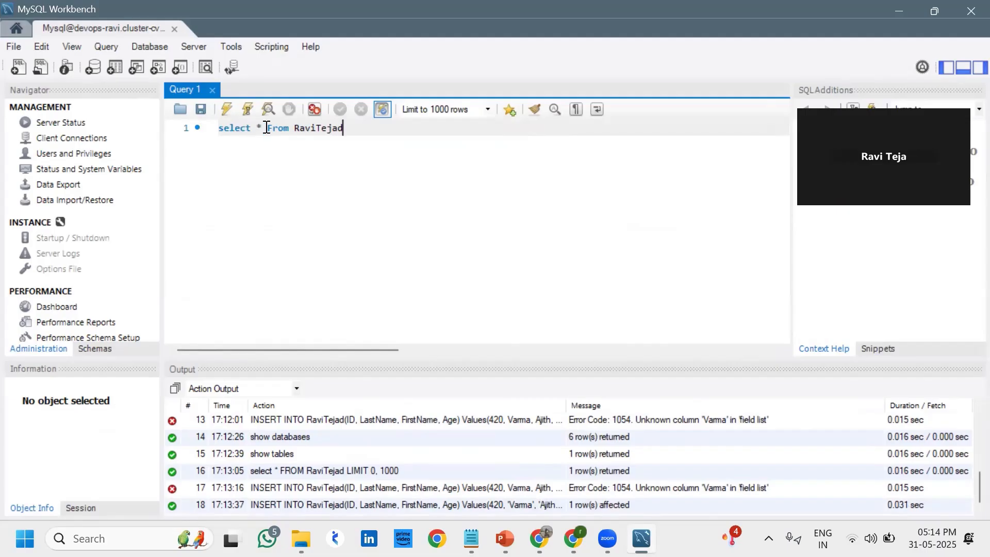
{"action": "left_click", "coordinate": [227, 108]}
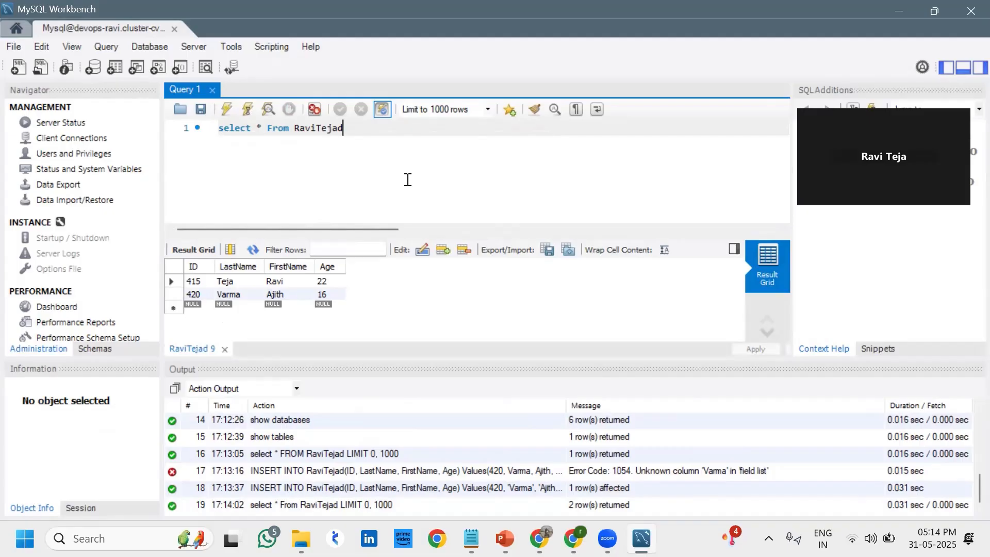
In the RDS Database Details page, copy the devops-ravi cluster's Reader endpoint
{"action": "left_click", "coordinate": [897, 10]}
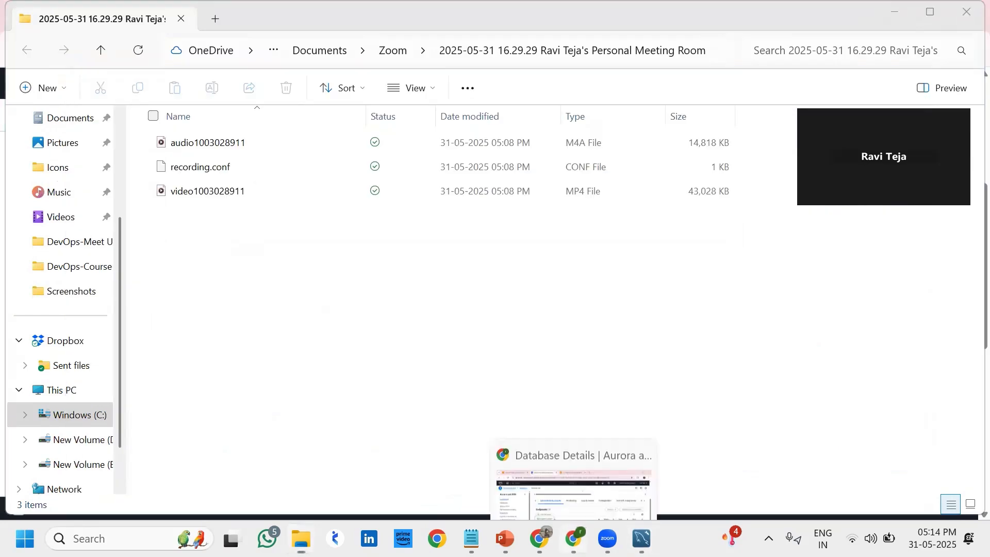
{"action": "left_click", "coordinate": [574, 538]}
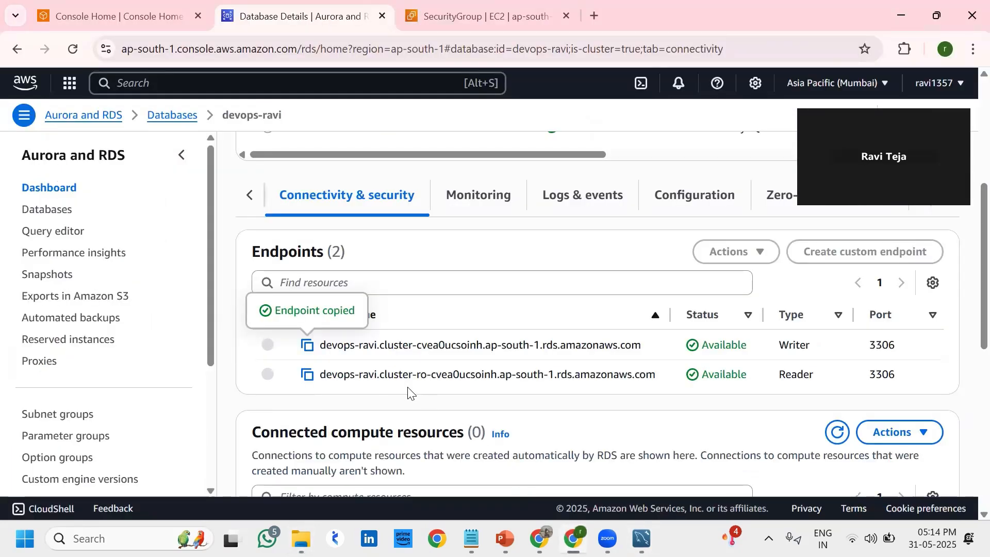
{"action": "left_click_drag", "start_coordinate": [811, 344], "coordinate": [788, 341]}
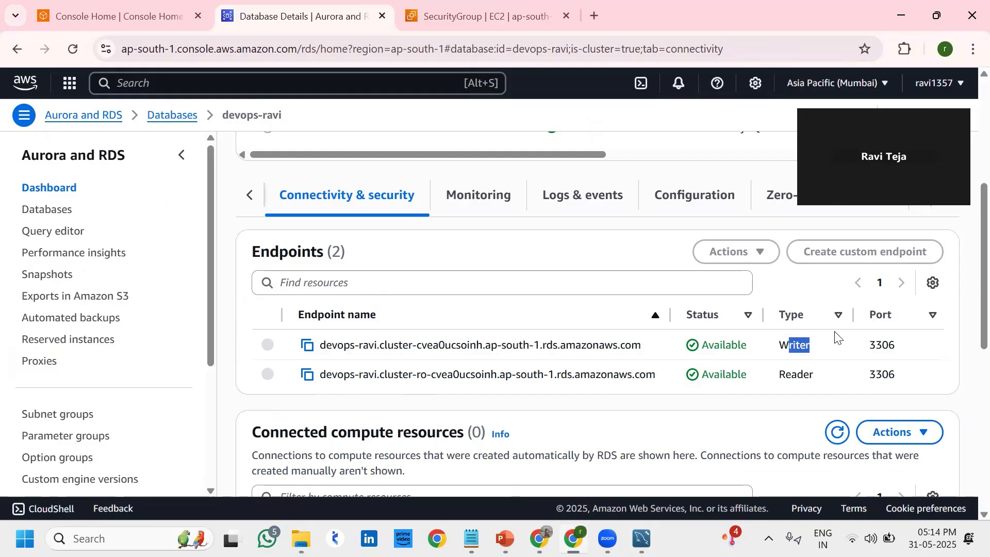
{"action": "left_click_drag", "start_coordinate": [816, 358], "coordinate": [760, 347]}
{"action": "left_click", "coordinate": [308, 375]}
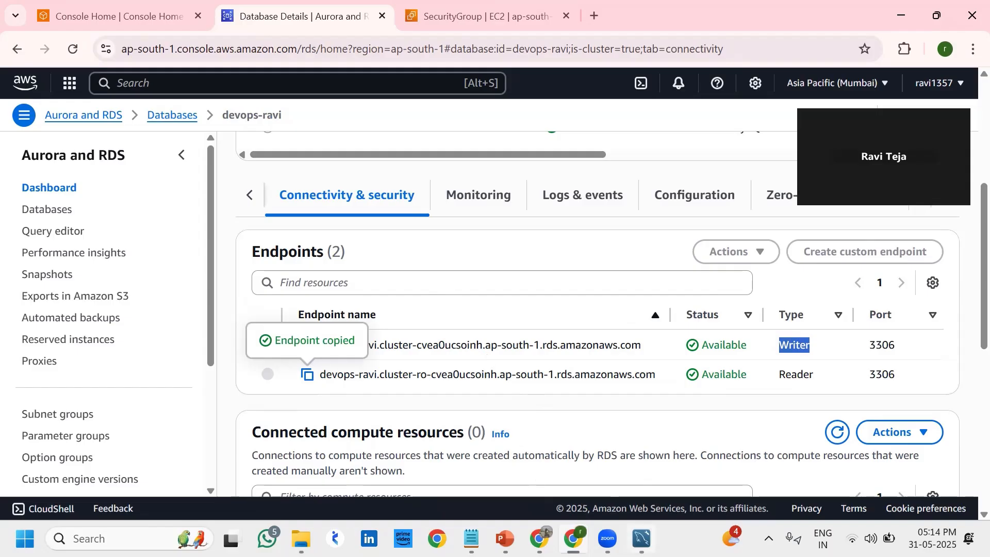
Close the current MySQL Workbench session
{"action": "left_click", "coordinate": [642, 539]}
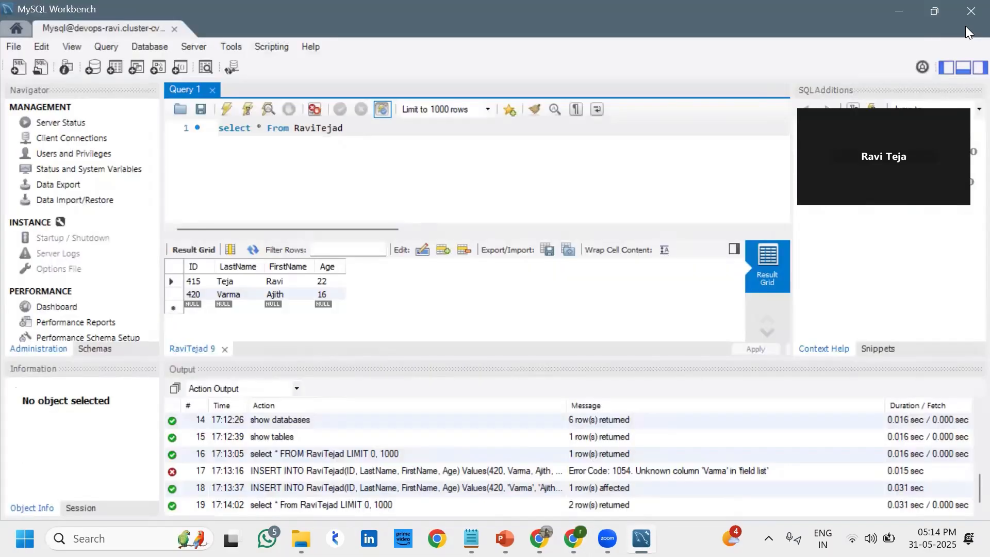
{"action": "left_click", "coordinate": [969, 9]}
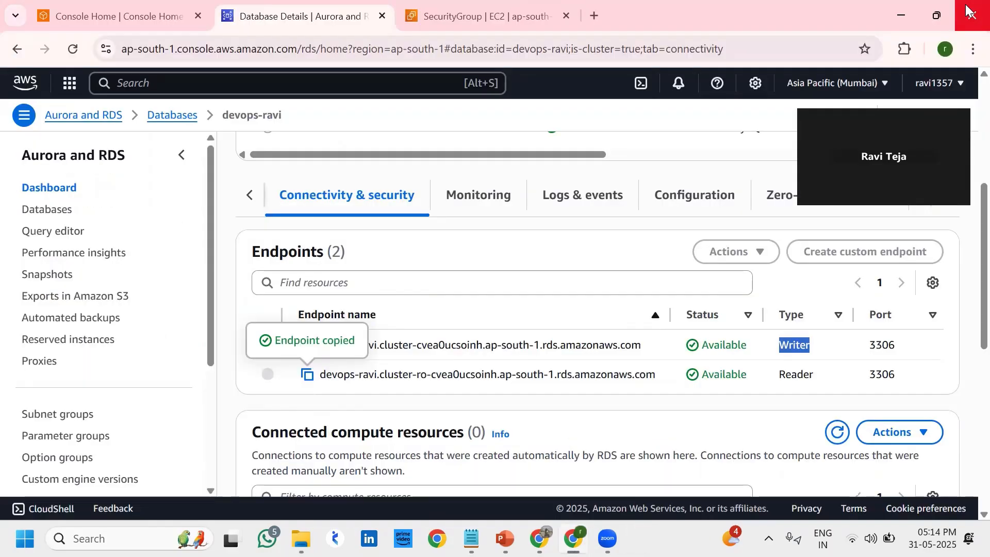
{"action": "left_click", "coordinate": [119, 536]}
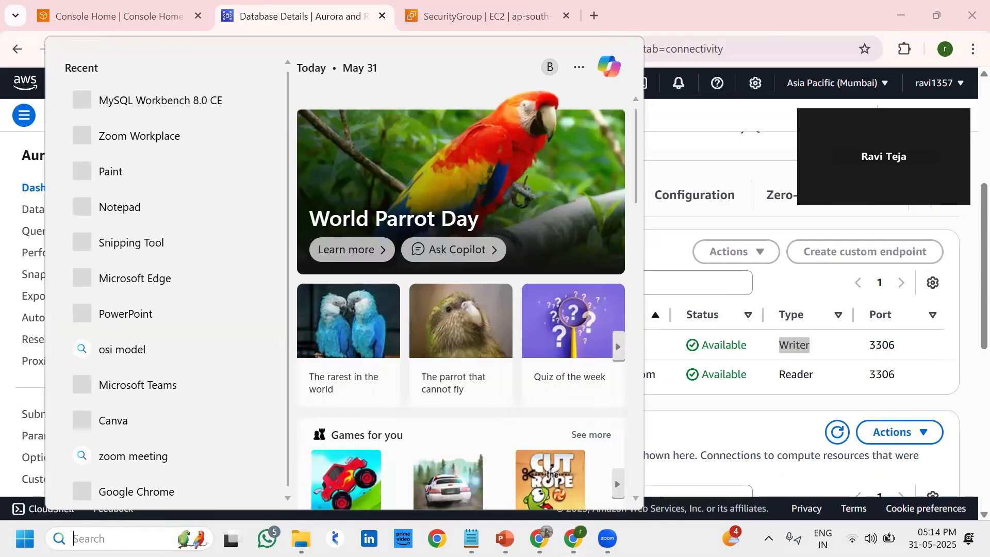
Launch MySQL Workbench and start a new connection with the reader endpoint as hostname
{"action": "type", "text": "my"}
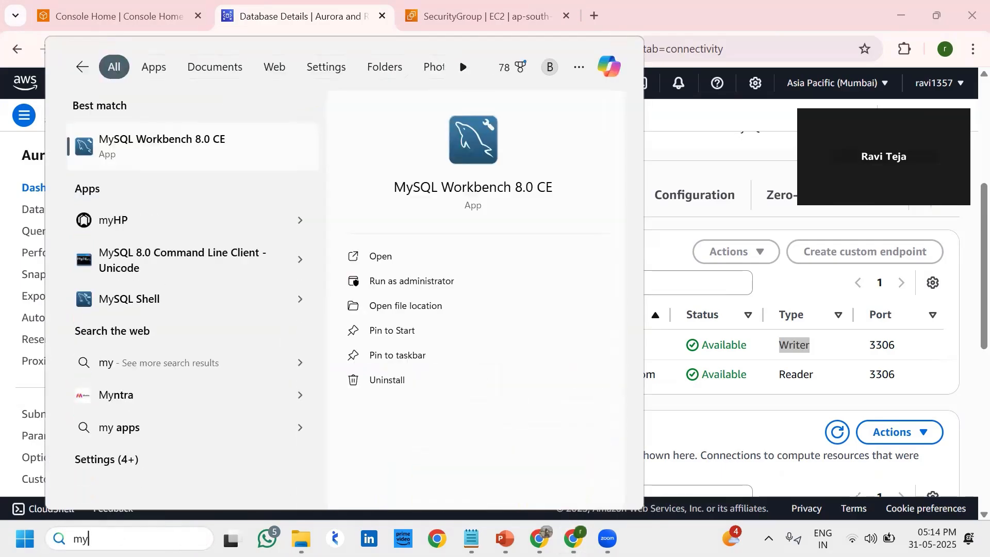
{"action": "key", "text": "Escape"}
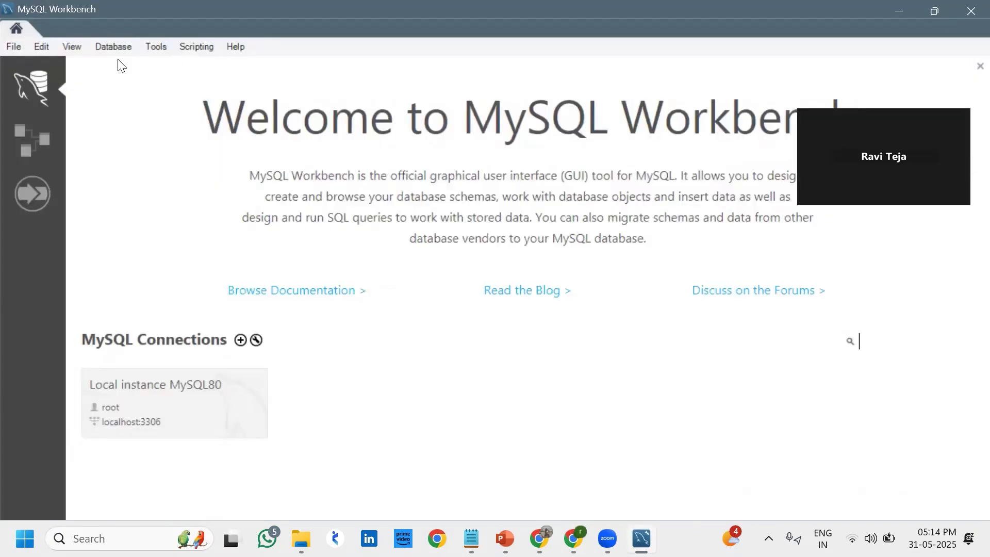
{"action": "left_click", "coordinate": [115, 40]}
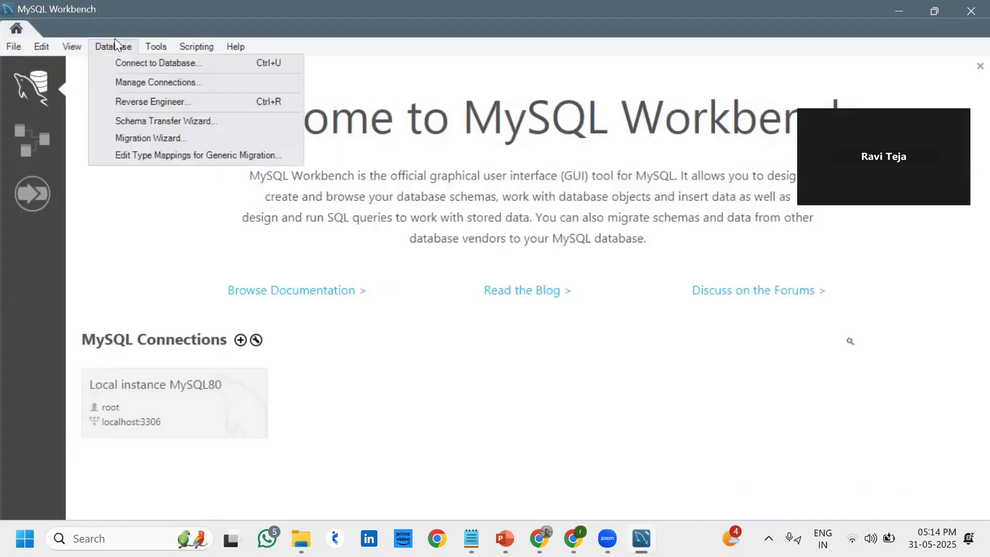
{"action": "left_click", "coordinate": [142, 62]}
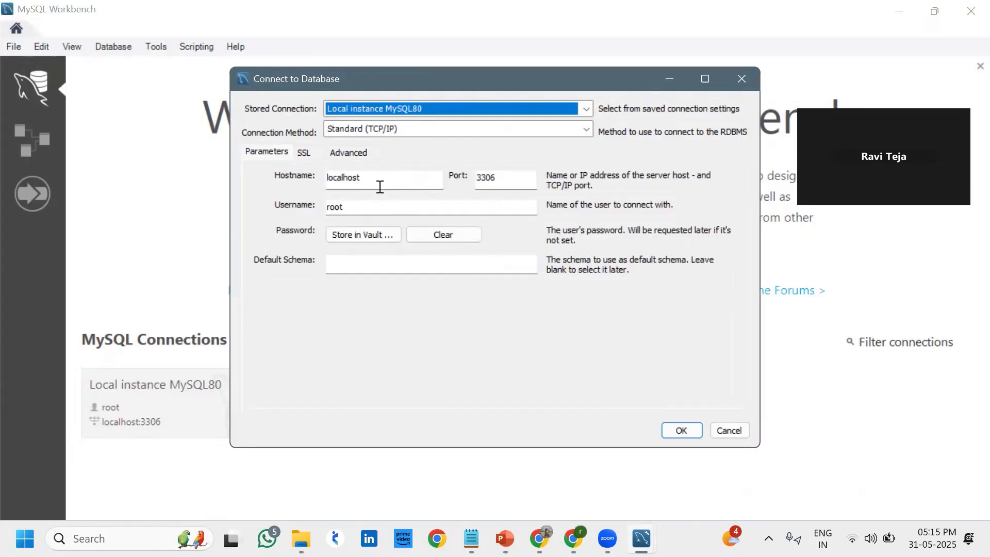
{"action": "left_click_drag", "start_coordinate": [380, 184], "coordinate": [245, 183]}
{"action": "key", "text": "ctrl+v"}
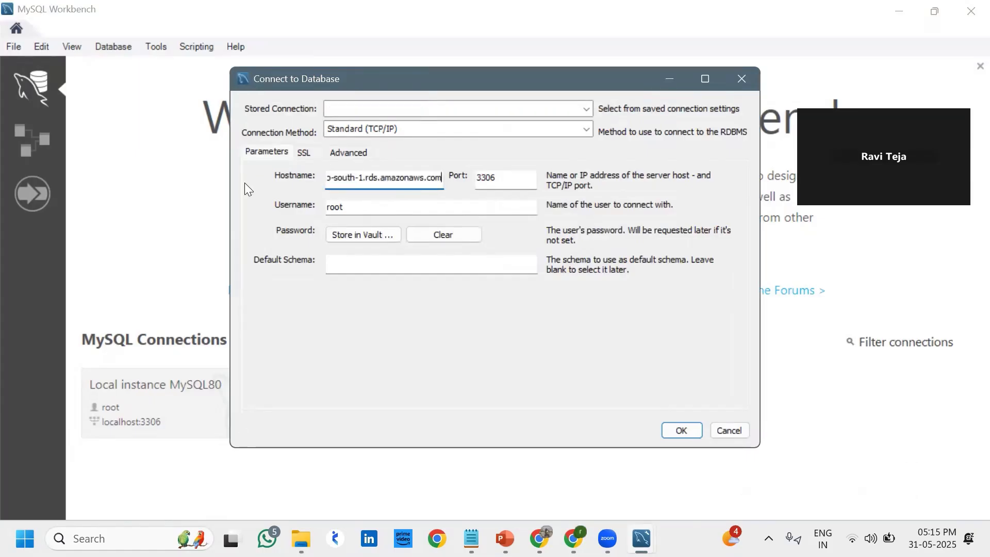
{"action": "key", "text": "Tab"}
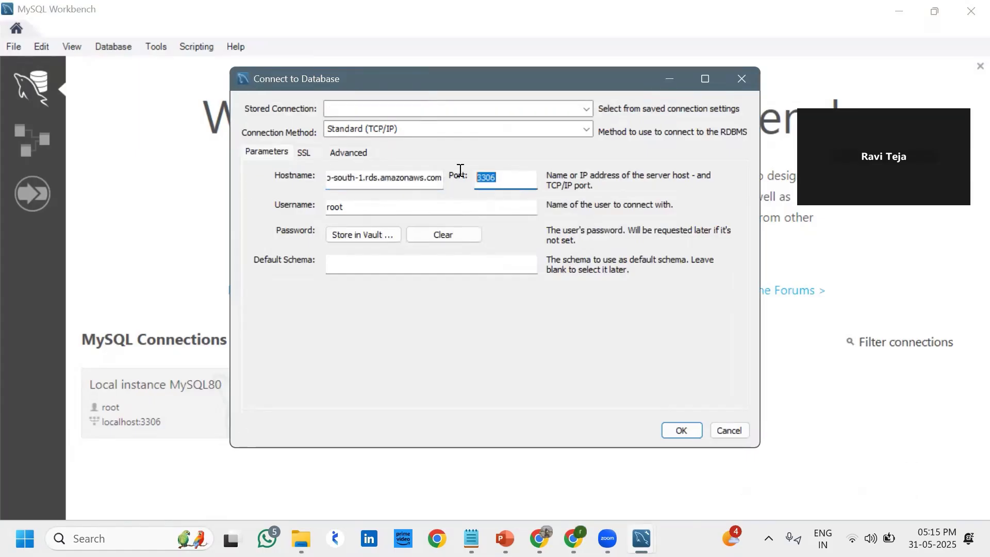
Set username admin, store the account password in the vault, and connect
{"action": "left_click", "coordinate": [379, 211]}
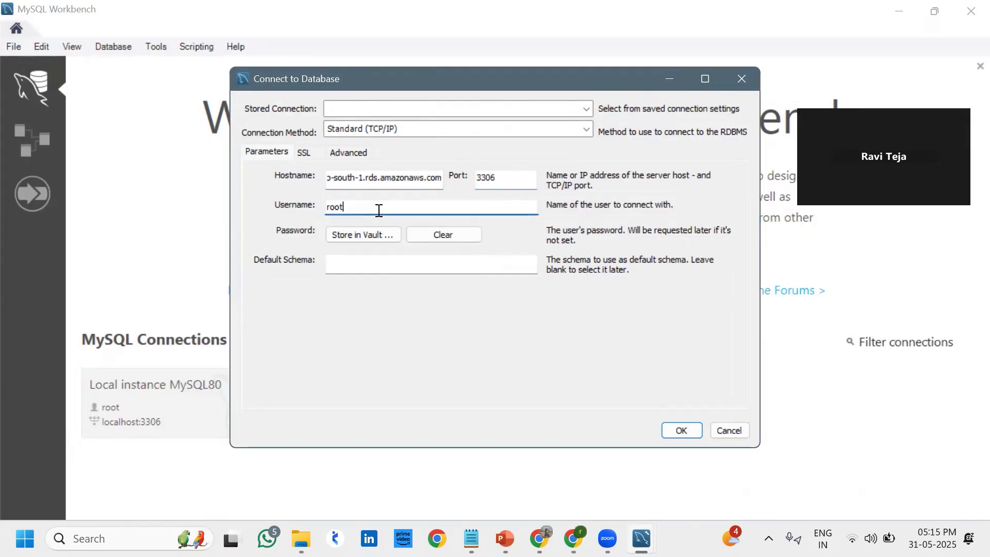
{"action": "key", "text": "BackSpace"}
{"action": "key", "text": "BackSpace"}
{"action": "key", "text": "BackSpace"}
{"action": "type", "text": "admin"}
{"action": "left_click", "coordinate": [366, 240]}
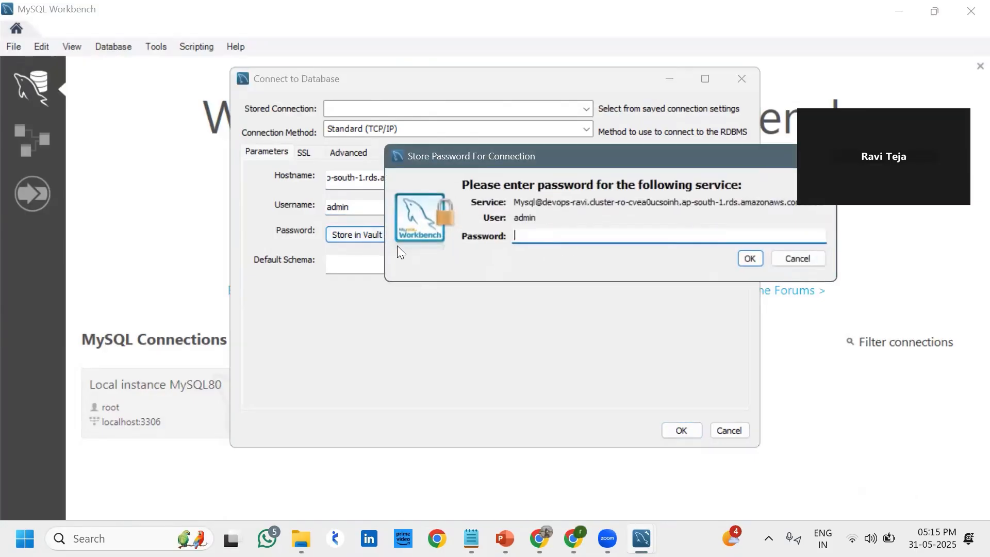
{"action": "type", "text": "*********"}
{"action": "left_click", "coordinate": [749, 258]}
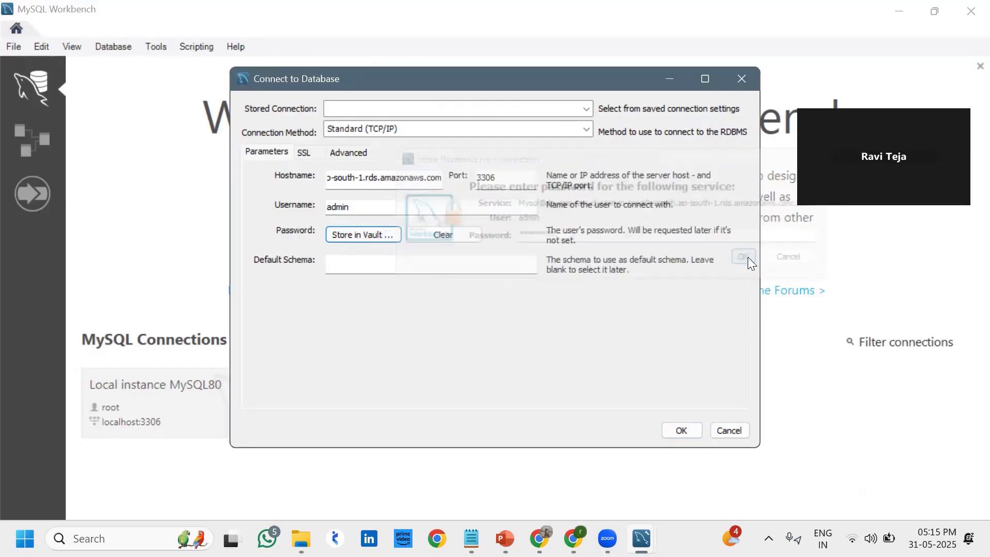
{"action": "left_click", "coordinate": [680, 431]}
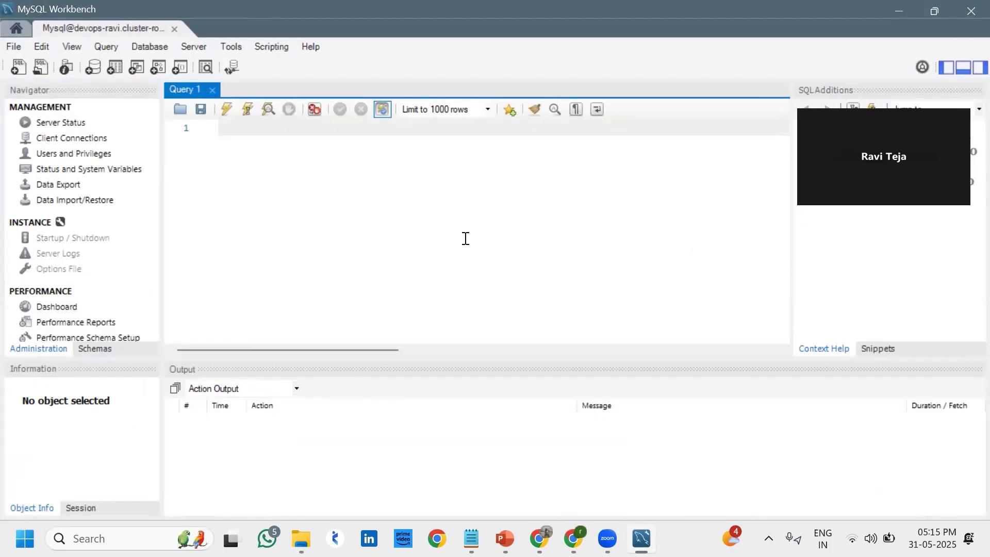
Run 'show databases;' on the reader session, returning the same 6 databases, then clear it
{"action": "type", "text": "show da"}
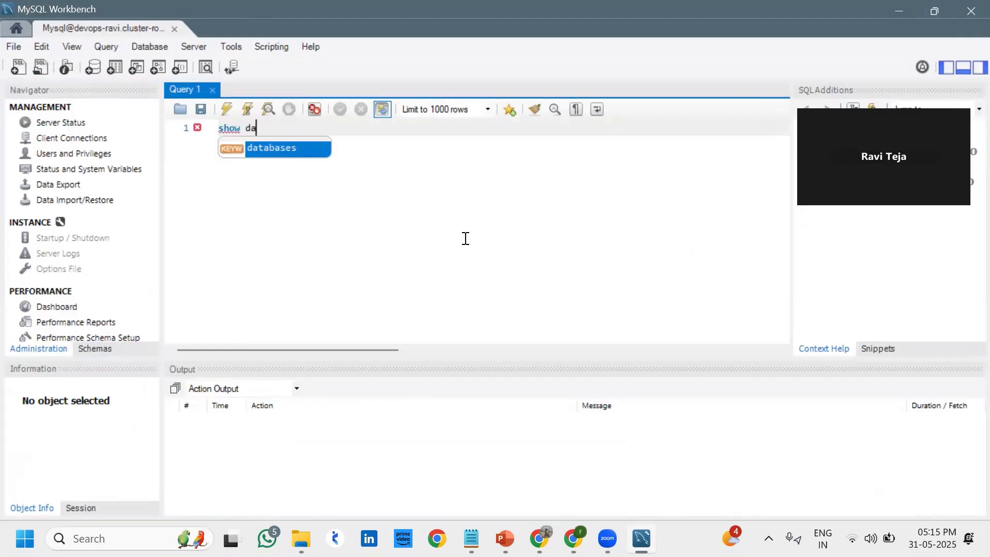
{"action": "type", "text": "tabas"}
{"action": "key", "text": "Return"}
{"action": "type", "text": ";"}
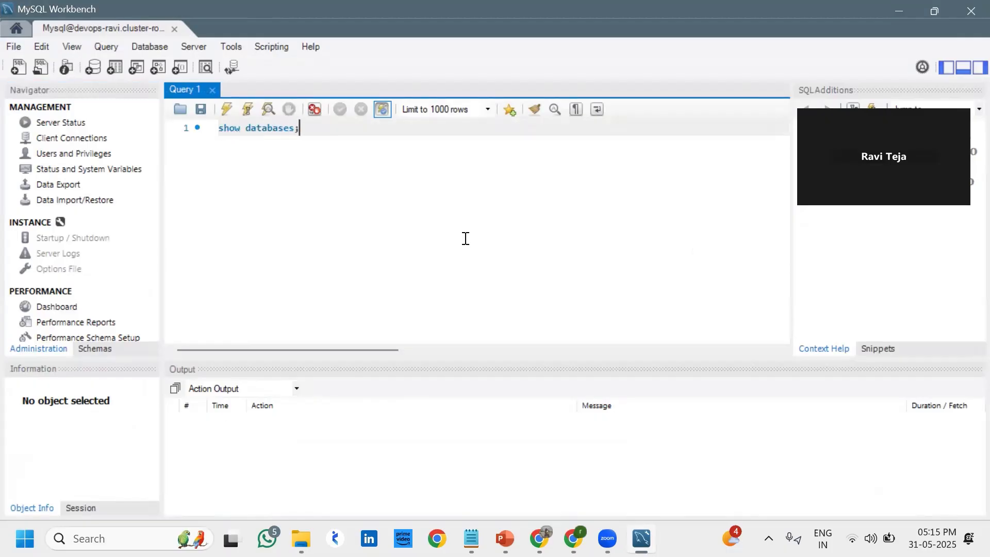
{"action": "left_click", "coordinate": [225, 110]}
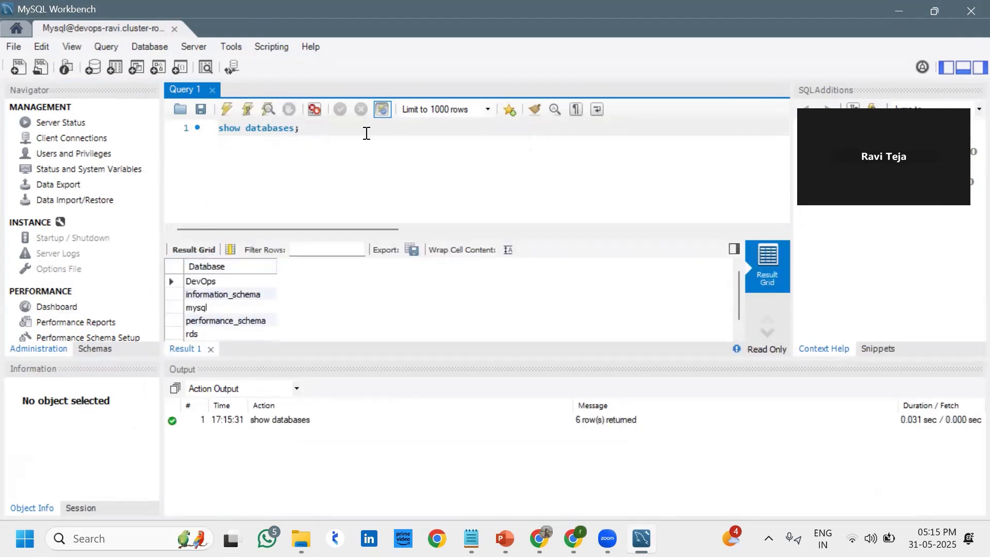
{"action": "left_click_drag", "start_coordinate": [300, 132], "coordinate": [210, 133]}
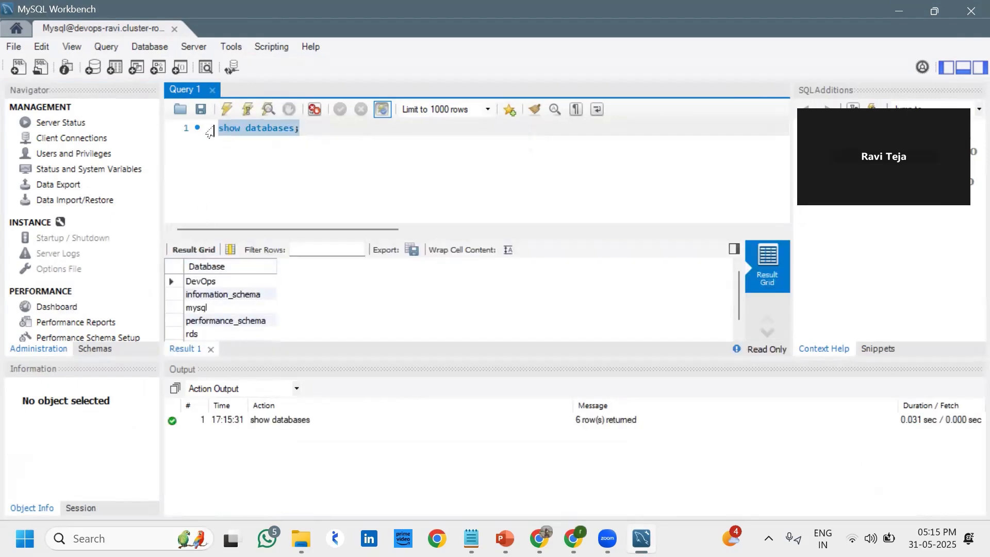
{"action": "key", "text": "BackSpace"}
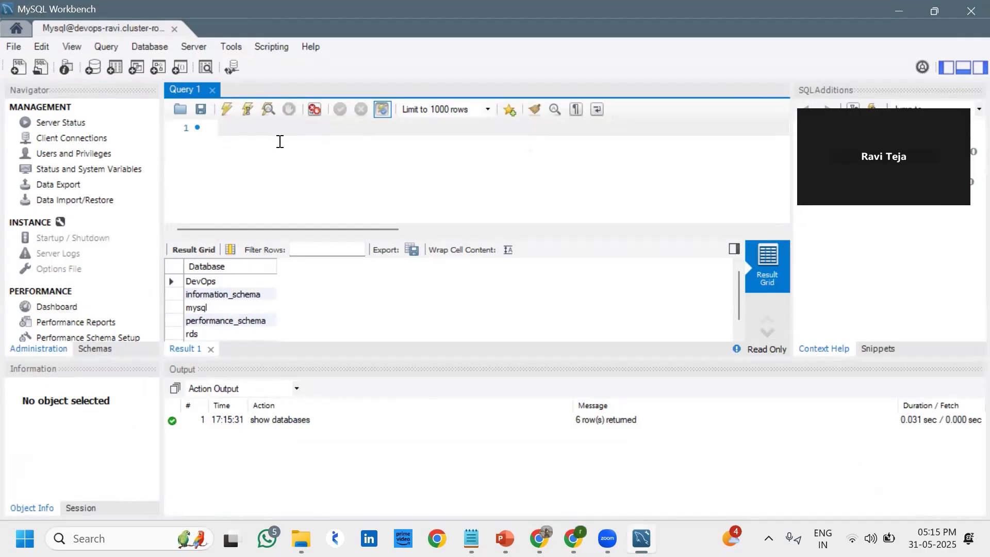
Run 'use rds;' and empty the query editor
{"action": "type", "text": "use rds;"}
{"action": "left_click", "coordinate": [227, 111]}
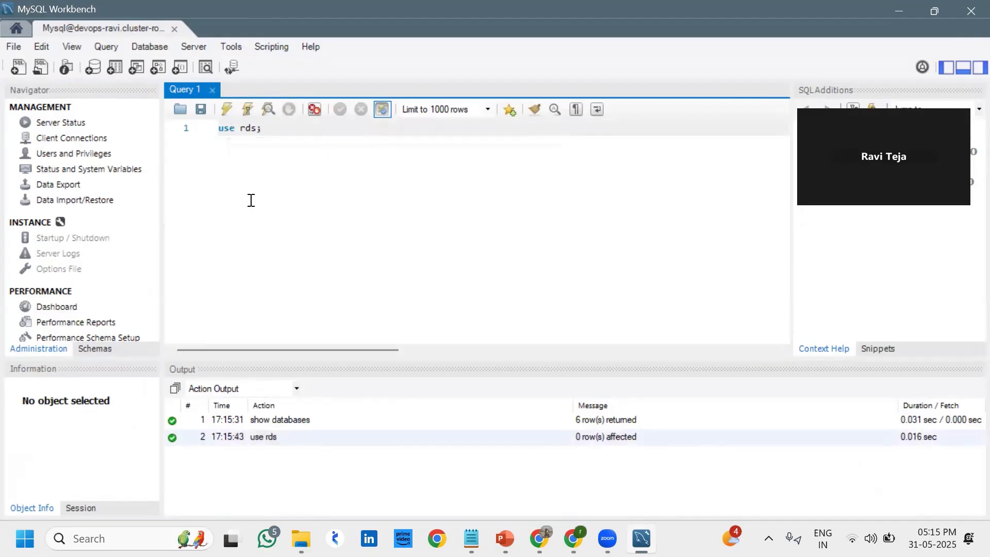
{"action": "key", "text": "BackSpace"}
{"action": "key", "text": "BackSpace"}
{"action": "key", "text": "BackSpace"}
{"action": "key", "text": "BackSpace"}
{"action": "key", "text": "BackSpace"}
{"action": "key", "text": "BackSpace"}
{"action": "key", "text": "BackSpace"}
{"action": "key", "text": "BackSpace"}
{"action": "type", "text": "devops-ravi.cluster-ro-cvea0ucsoinh.ap-south-1.rds.amazonaws.com"}
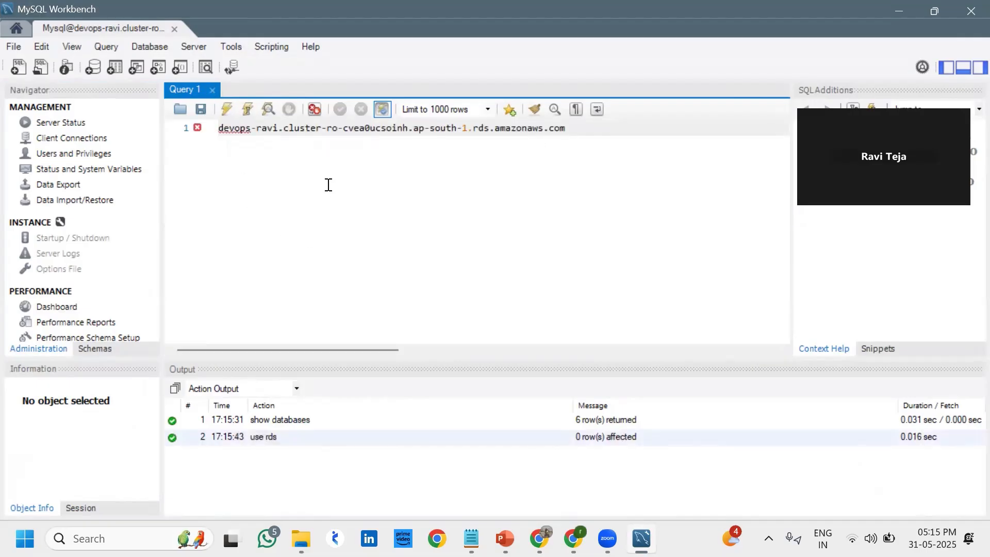
{"action": "key", "text": "BackSpace"}
{"action": "key", "text": "BackSpace"}
{"action": "key", "text": "BackSpace"}
{"action": "key", "text": "BackSpace"}
{"action": "key", "text": "BackSpace"}
{"action": "key", "text": "BackSpace"}
{"action": "key", "text": "BackSpace"}
{"action": "key", "text": "BackSpace"}
{"action": "key", "text": "BackSpace"}
{"action": "key", "text": "BackSpace"}
{"action": "key", "text": "BackSpace"}
{"action": "key", "text": "BackSpace"}
{"action": "key", "text": "BackSpace"}
{"action": "key", "text": "BackSpace"}
{"action": "key", "text": "BackSpace"}
{"action": "key", "text": "BackSpace"}
{"action": "key", "text": "BackSpace"}
{"action": "key", "text": "BackSpace"}
{"action": "key", "text": "BackSpace"}
{"action": "key", "text": "BackSpace"}
{"action": "key", "text": "BackSpace"}
{"action": "key", "text": "BackSpace"}
{"action": "key", "text": "BackSpace"}
{"action": "key", "text": "BackSpace"}
{"action": "key", "text": "BackSpace"}
{"action": "key", "text": "BackSpace"}
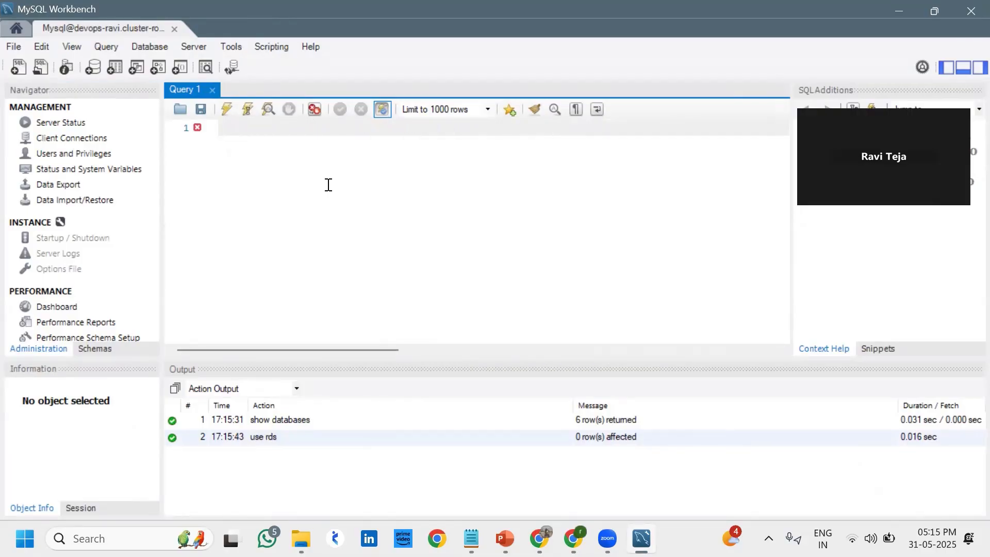
Type 'INSERT INTO RaviTejad (ID, LastName, FirstName, Age)', correcting typos along the way
{"action": "key", "text": "ctrl+space"}
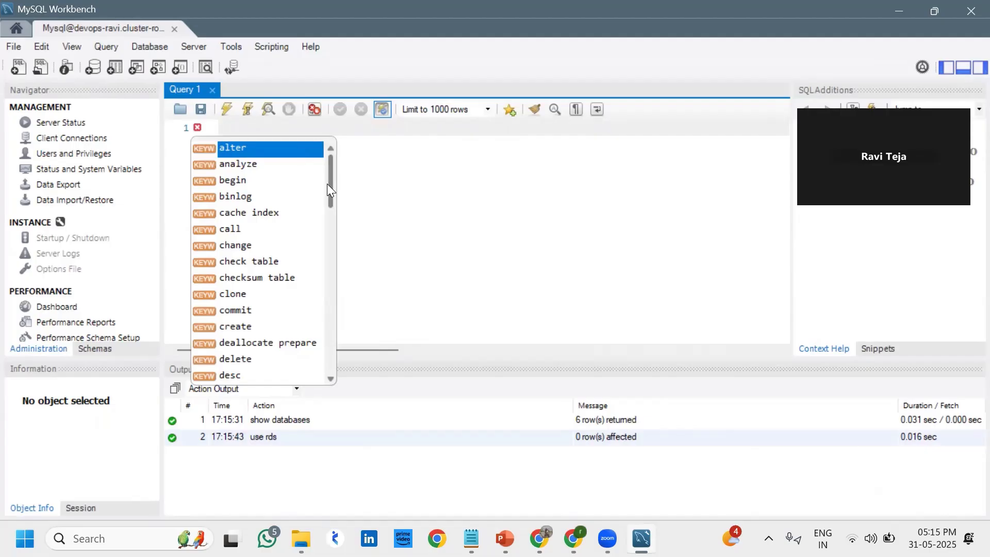
{"action": "type", "text": "INSET"}
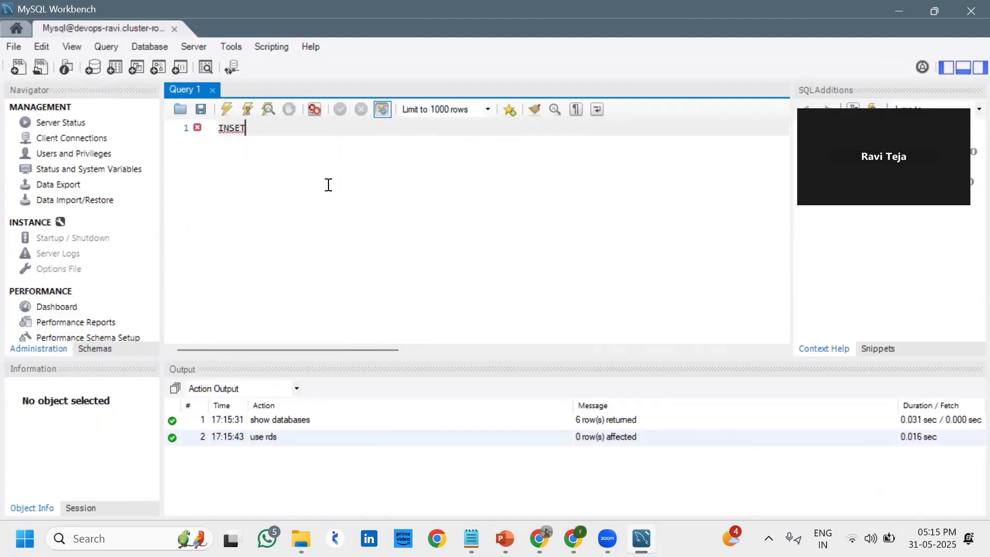
{"action": "key", "text": "BackSpace"}
{"action": "type", "text": "RT "}
{"action": "type", "text": "INTO "}
{"action": "type", "text": "Ravi"}
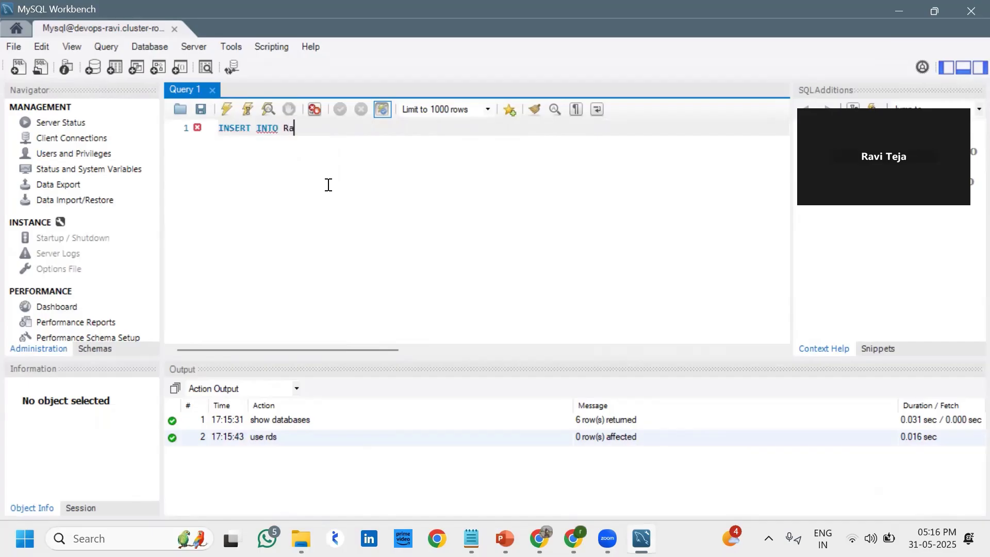
{"action": "type", "text": "Te"}
{"action": "type", "text": "jas"}
{"action": "key", "text": "BackSpace"}
{"action": "type", "text": "d("}
{"action": "key", "text": "BackSpace"}
{"action": "type", "text": "("}
{"action": "key", "text": "BackSpace"}
{"action": "type", "text": "(ID, "}
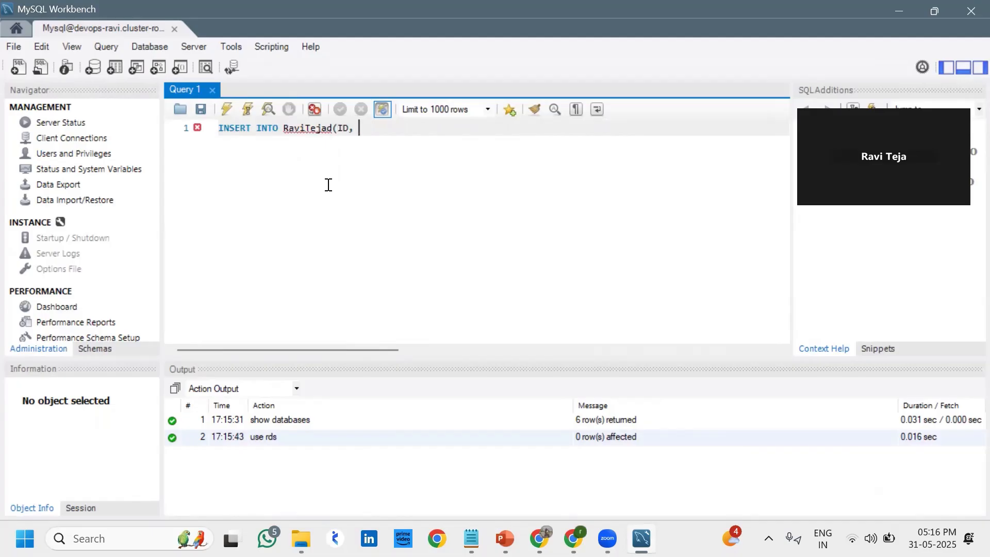
{"action": "type", "text": "LastName, FirstName"}
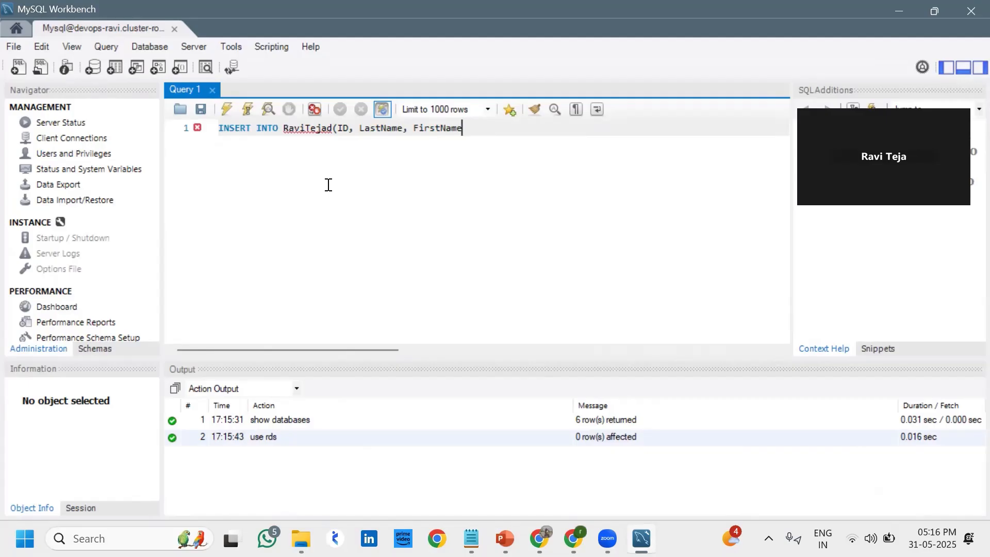
{"action": "type", "text": ", Age)"}
Begin a values line with 321, DevOps, Aws
{"action": "key", "text": "Return"}
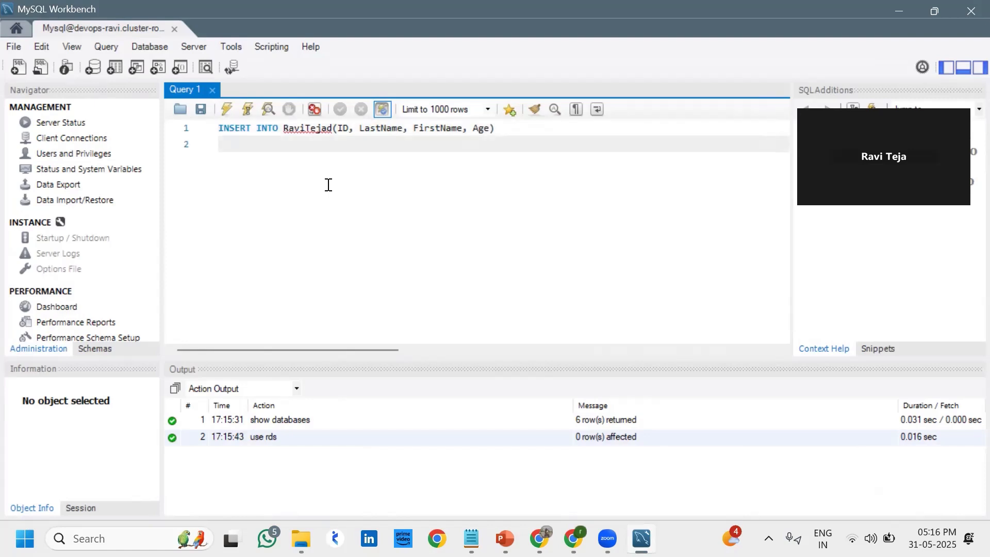
{"action": "type", "text": "values(321"}
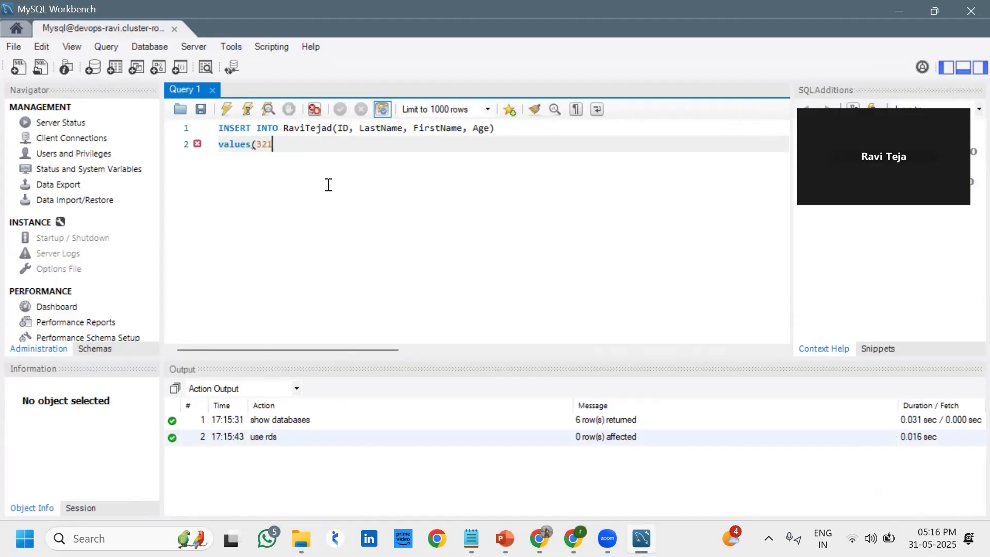
{"action": "type", "text": ","}
{"action": "type", "text": "DevOps, Aws"}
Quote 'DevOps' and 'Aws' and finish the values list with 43);
{"action": "key", "text": "Left"}
{"action": "key", "text": "Left"}
{"action": "key", "text": "Left"}
{"action": "type", "text": "'"}
{"action": "key", "text": "Right"}
{"action": "key", "text": "Right"}
{"action": "key", "text": "Right"}
{"action": "type", "text": "'"}
{"action": "key", "text": "Left"}
{"action": "key", "text": "Left"}
{"action": "key", "text": "Left"}
{"action": "key", "text": "Left"}
{"action": "key", "text": "Left"}
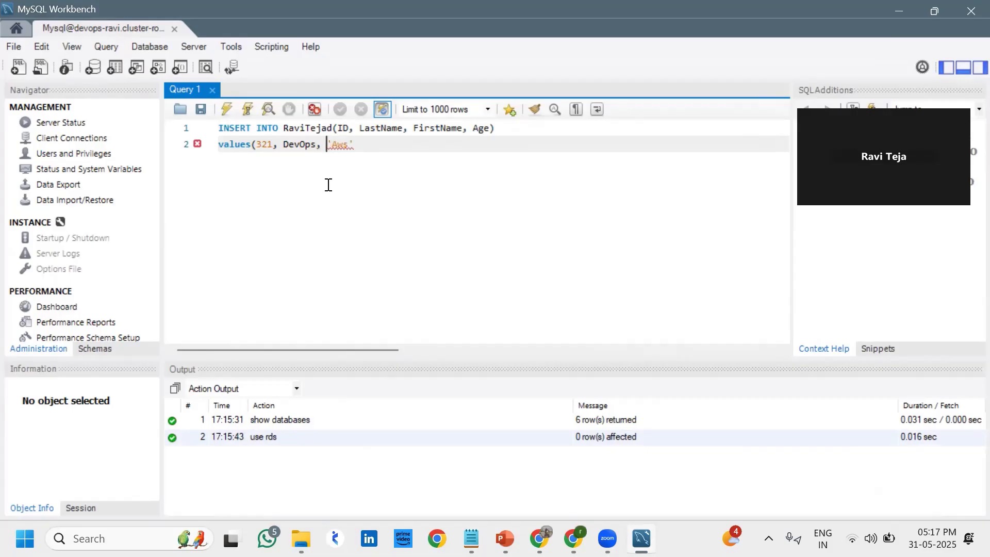
{"action": "key", "text": "Left"}
{"action": "key", "text": "Left"}
{"action": "type", "text": "'"}
{"action": "key", "text": "Left"}
{"action": "key", "text": "Left"}
{"action": "key", "text": "Left"}
{"action": "key", "text": "Left"}
{"action": "key", "text": "Left"}
{"action": "key", "text": "Left"}
{"action": "key", "text": "Left"}
{"action": "type", "text": "'"}
{"action": "key", "text": "Right"}
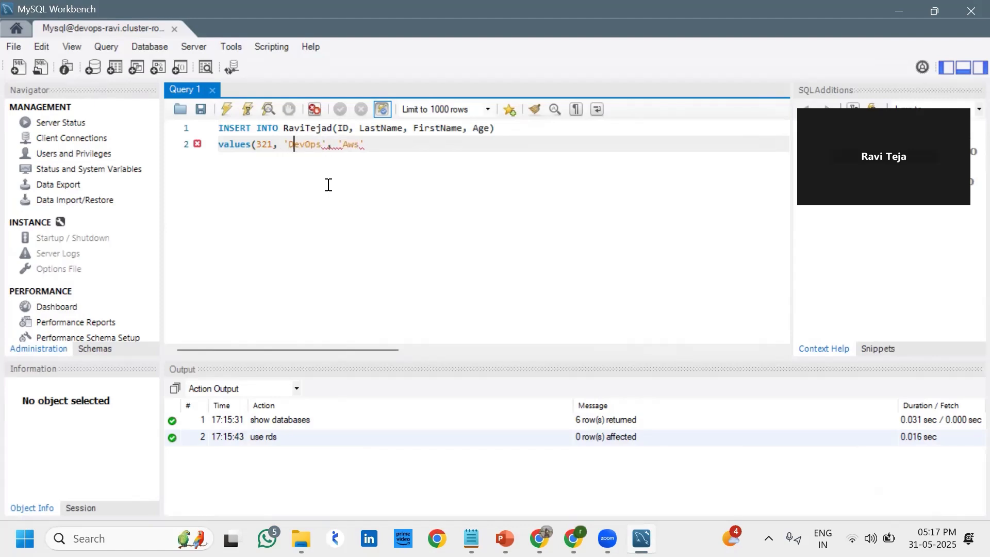
{"action": "key", "text": "Right"}
{"action": "key", "text": "Right"}
{"action": "key", "text": "Right"}
{"action": "key", "text": "Right"}
{"action": "key", "text": "Right"}
{"action": "key", "text": "Right"}
{"action": "key", "text": "Right"}
{"action": "key", "text": "Right"}
{"action": "key", "text": "Right"}
{"action": "key", "text": "Right"}
{"action": "key", "text": "Right"}
{"action": "key", "text": "Right"}
{"action": "key", "text": "Right"}
{"action": "type", "text": ", 43);"}
Run the INSERT, copy its read-only Error 1290 row, and switch to the Databases notes
{"action": "left_click", "coordinate": [226, 109]}
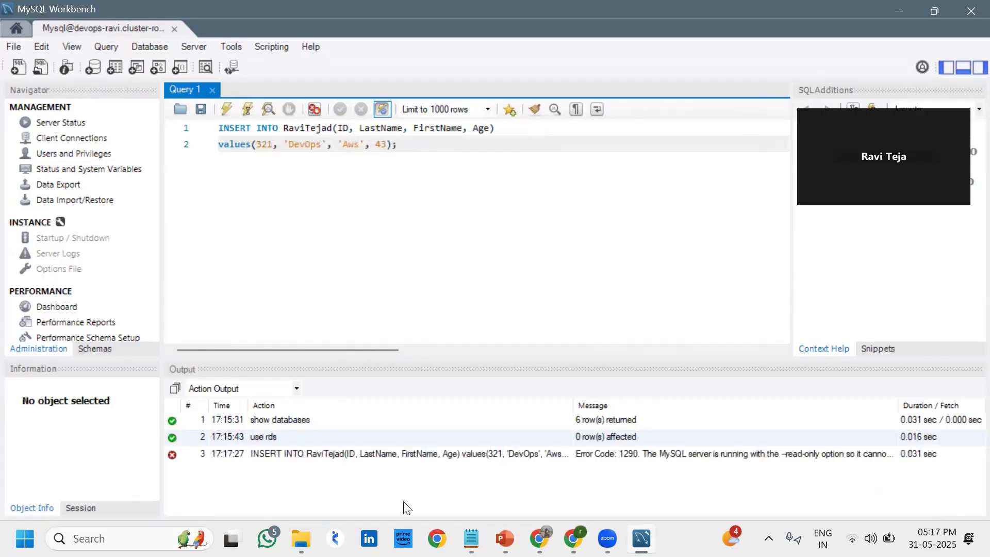
{"action": "left_click", "coordinate": [199, 454]}
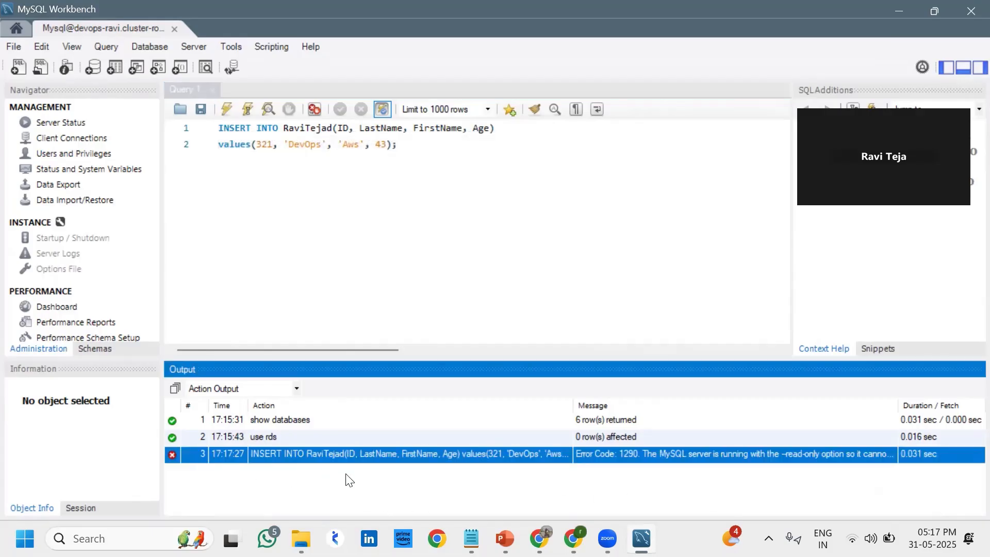
{"action": "right_click", "coordinate": [475, 452]}
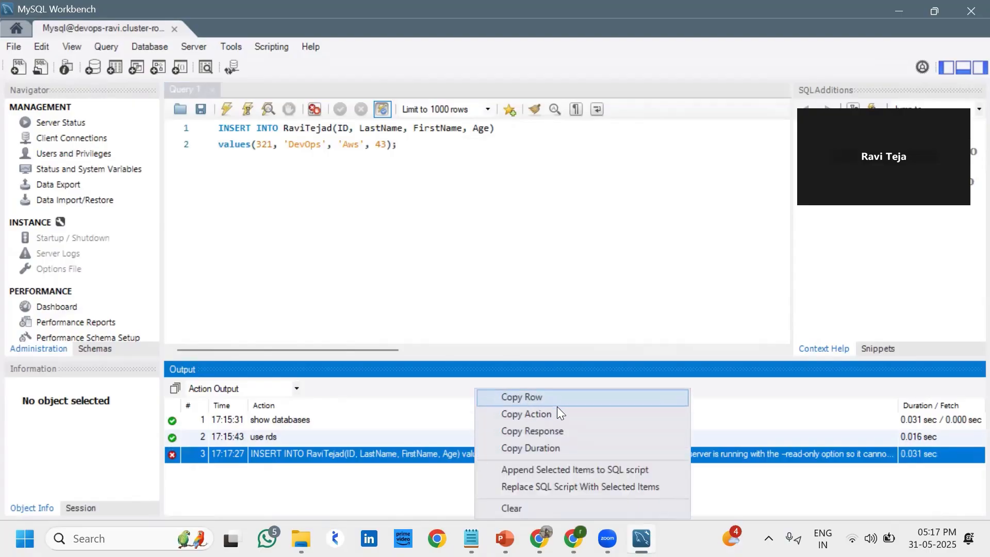
{"action": "left_click", "coordinate": [542, 401]}
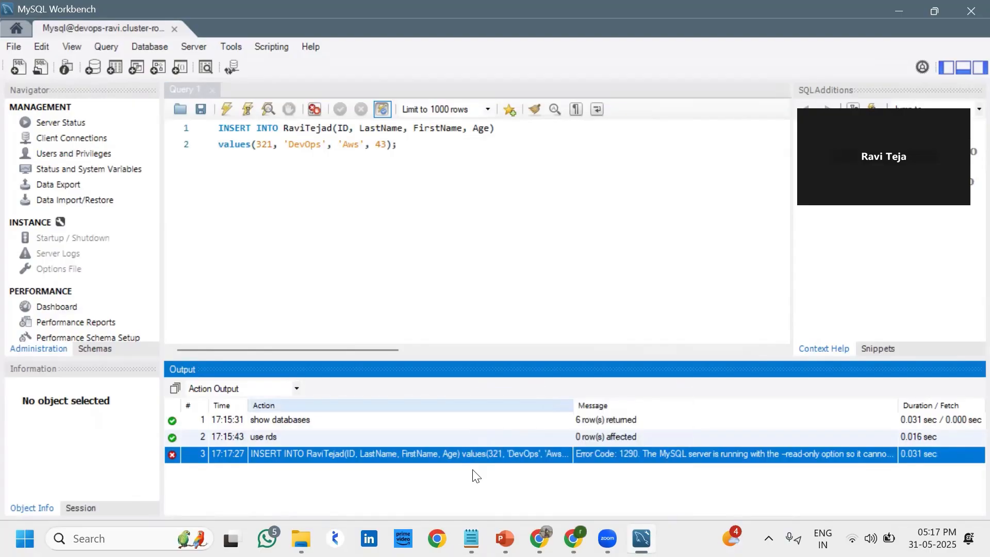
{"action": "left_click", "coordinate": [471, 538]}
{"action": "left_click", "coordinate": [274, 356]}
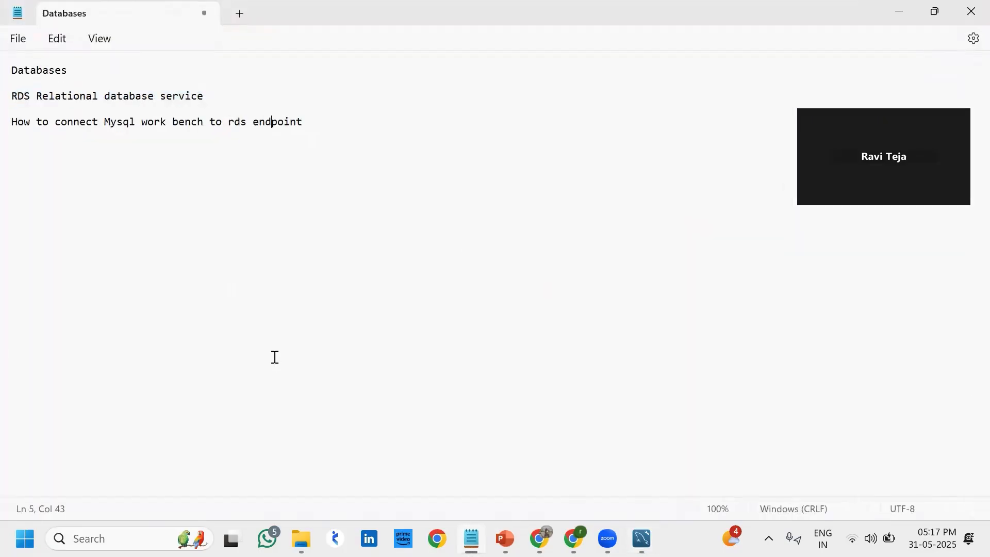
Paste the Error 1290 row below line 5, highlight 'read-only option', and minimize Notepad
{"action": "left_click", "coordinate": [217, 304]}
{"action": "left_click", "coordinate": [220, 309]}
{"action": "key", "text": "End"}
{"action": "key", "text": "Return"}
{"action": "key", "text": "Return"}
{"action": "key", "text": "Return"}
{"action": "key", "text": "Return"}
{"action": "key", "text": "Return"}
{"action": "key", "text": "ctrl+v"}
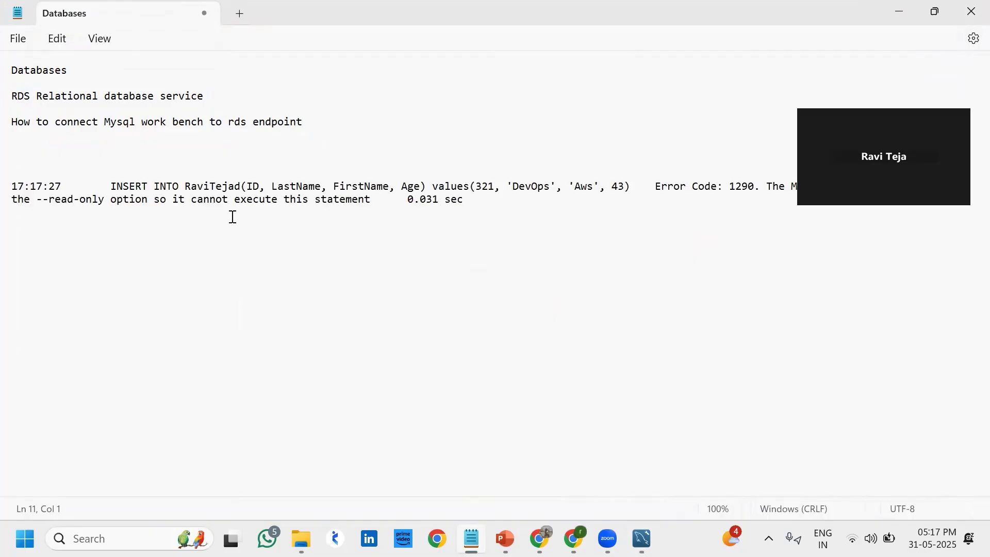
{"action": "left_click_drag", "start_coordinate": [49, 200], "coordinate": [153, 201]}
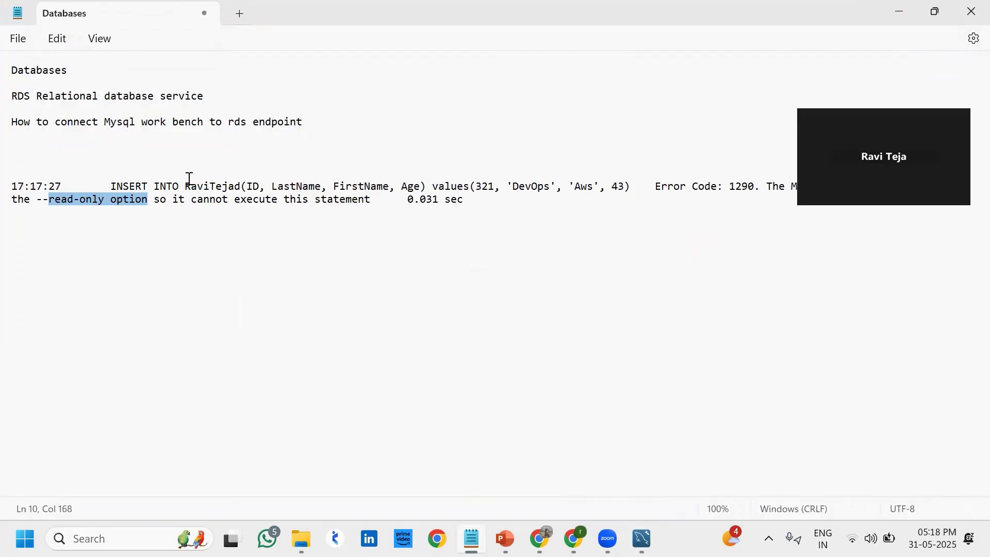
{"action": "left_click", "coordinate": [890, 9]}
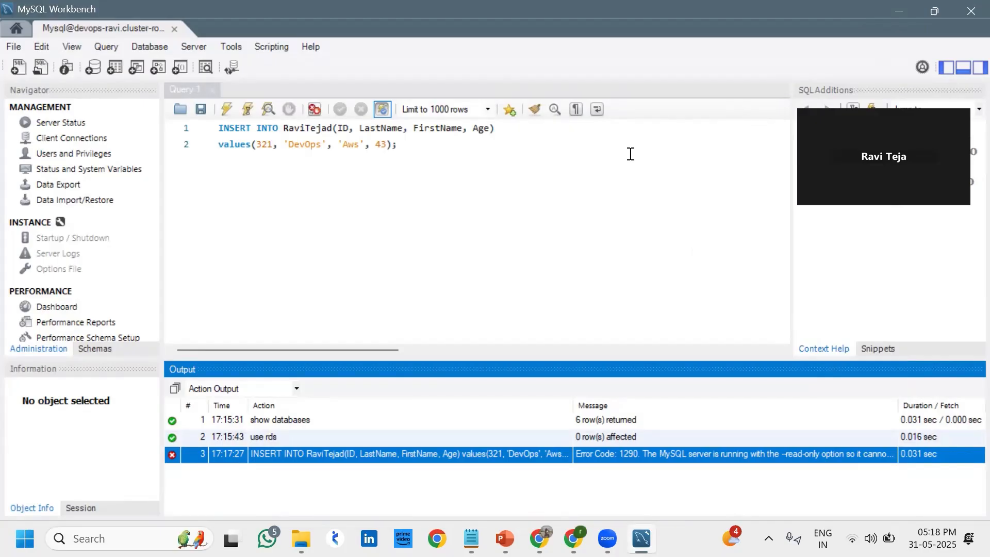
Close Workbench and confirm a failover of the devops-ravi Aurora cluster in the RDS console
{"action": "left_click", "coordinate": [971, 10]}
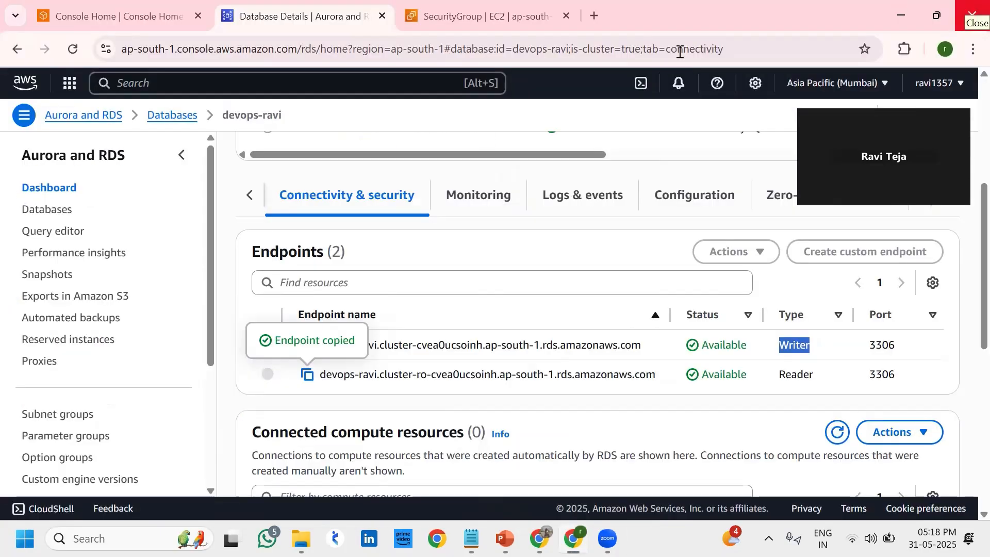
{"action": "scroll", "coordinate": [387, 323], "scroll_direction": "up", "scroll_amount": 5}
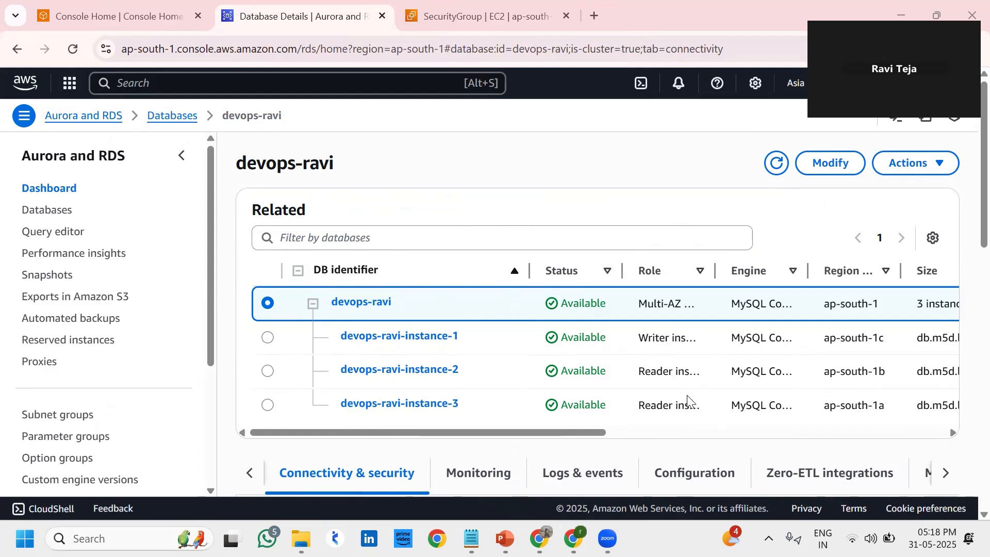
{"action": "left_click", "coordinate": [913, 164]}
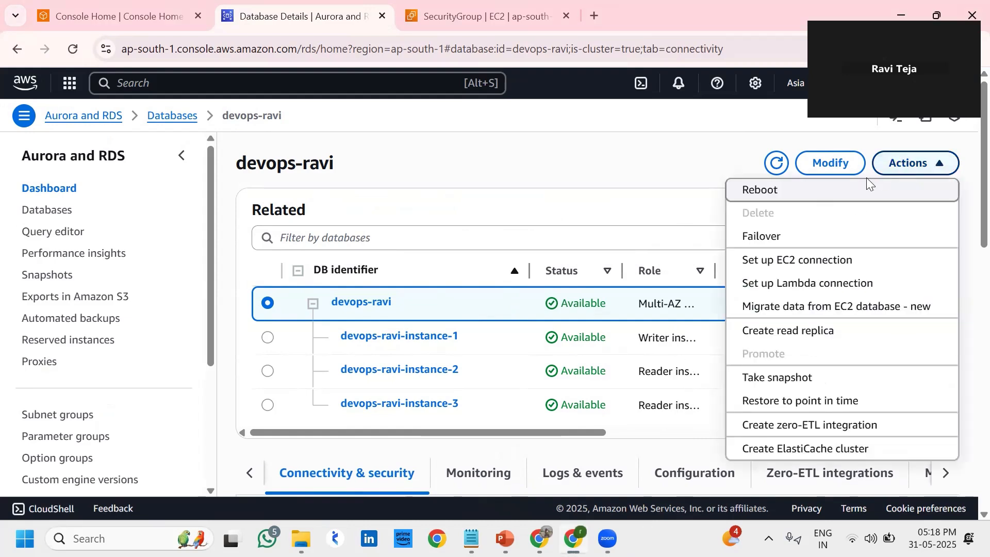
{"action": "left_click", "coordinate": [588, 209]}
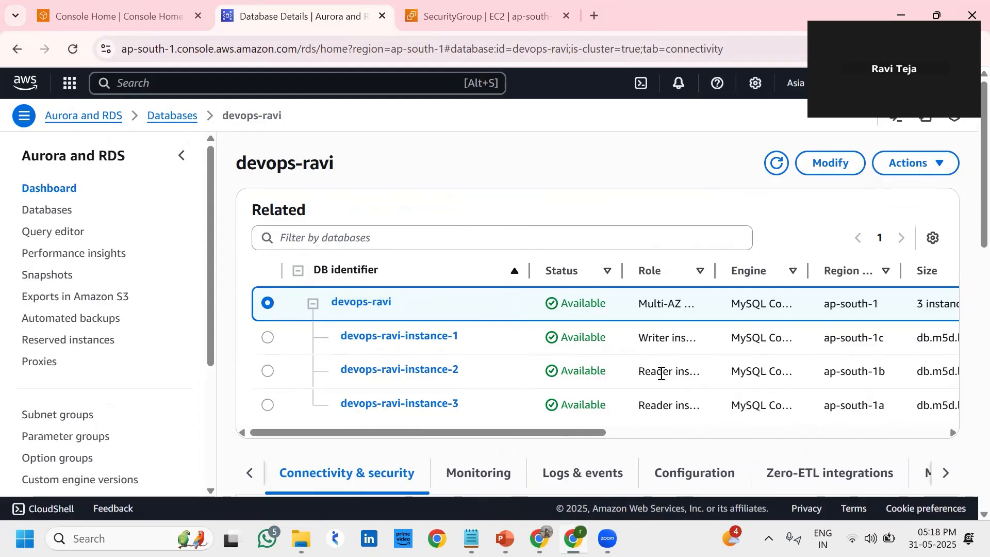
{"action": "left_click", "coordinate": [900, 169]}
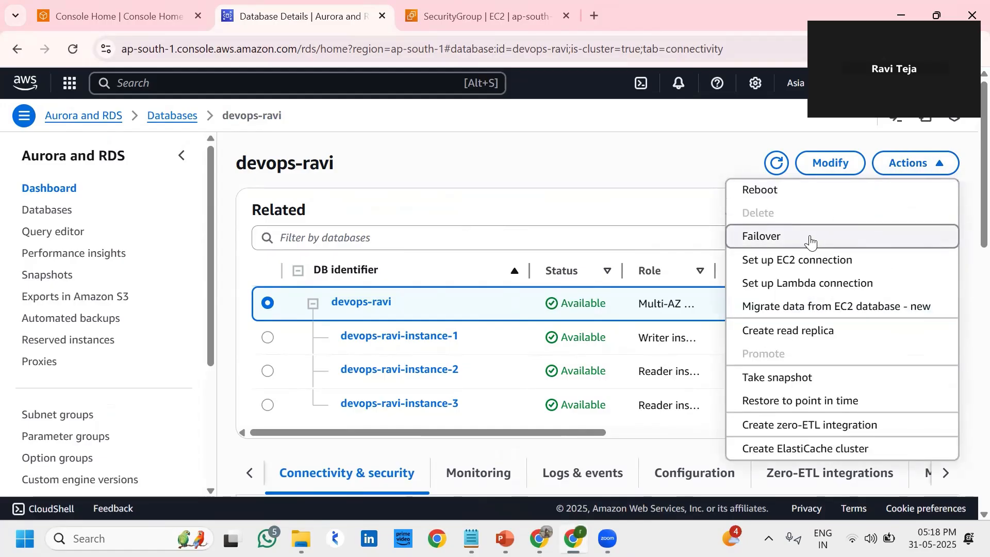
{"action": "left_click", "coordinate": [811, 238]}
{"action": "left_click", "coordinate": [674, 330]}
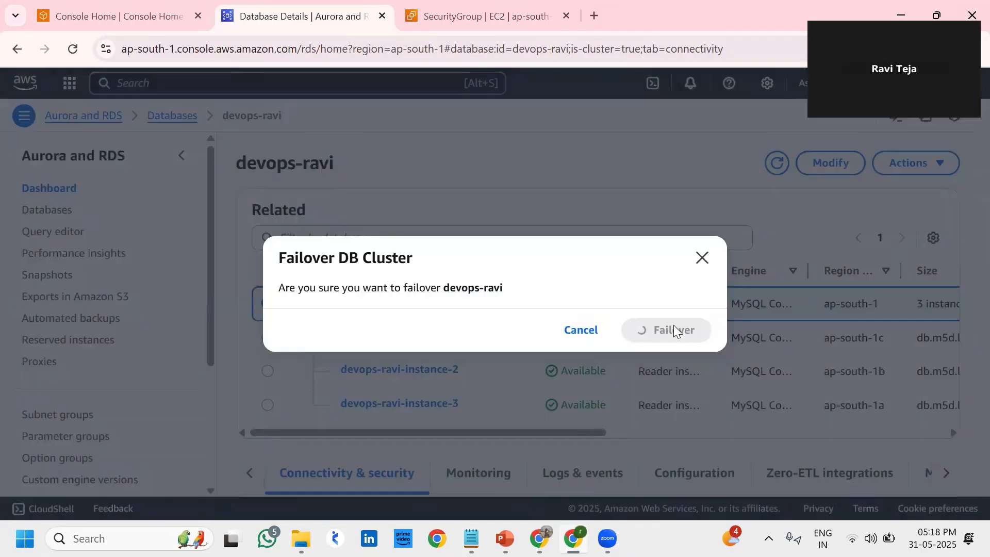
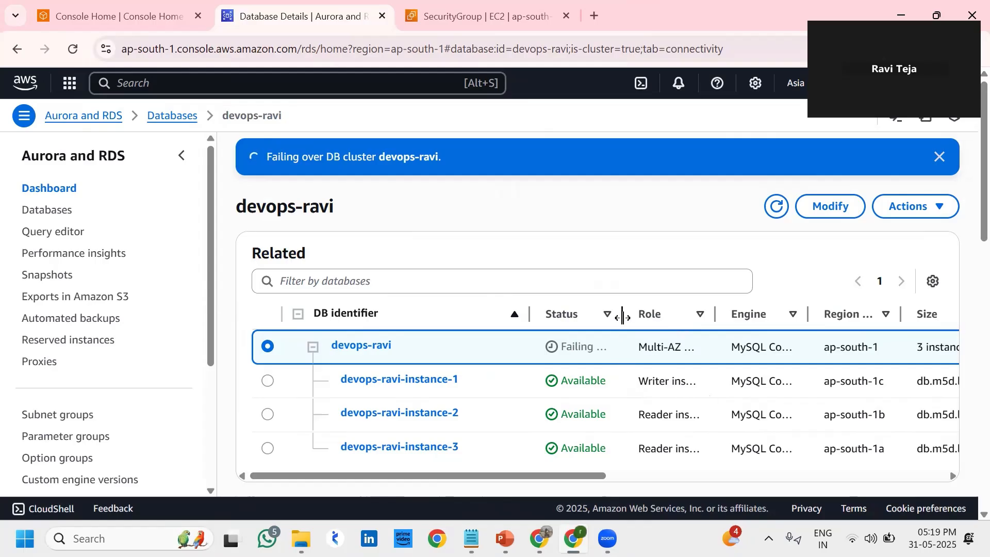
Widen the Status column of the instances table to follow the failover until instance-3 becomes writer
{"action": "left_click_drag", "start_coordinate": [621, 326], "coordinate": [722, 340]}
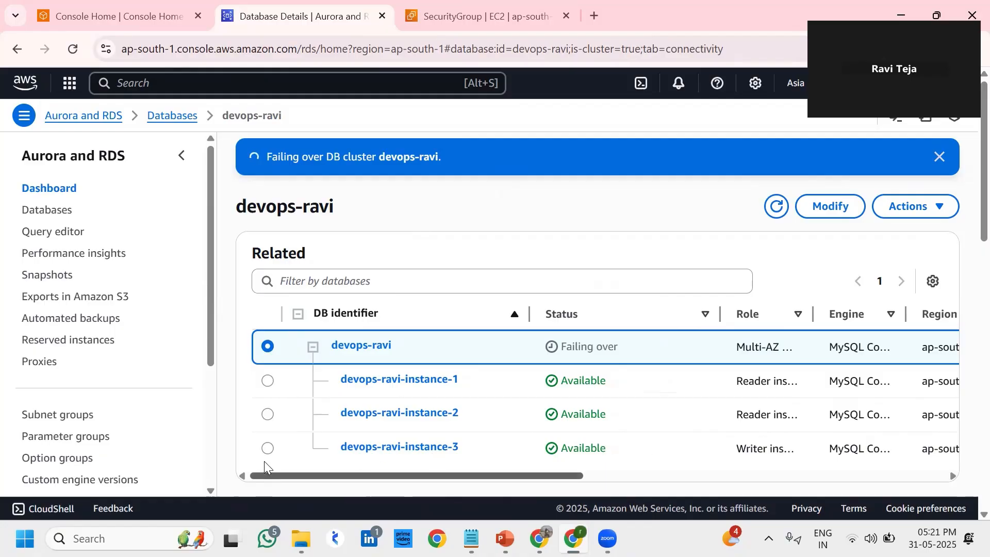
Copy the endpoint of the new writer, devops-ravi-instance-3
{"action": "left_click", "coordinate": [268, 448]}
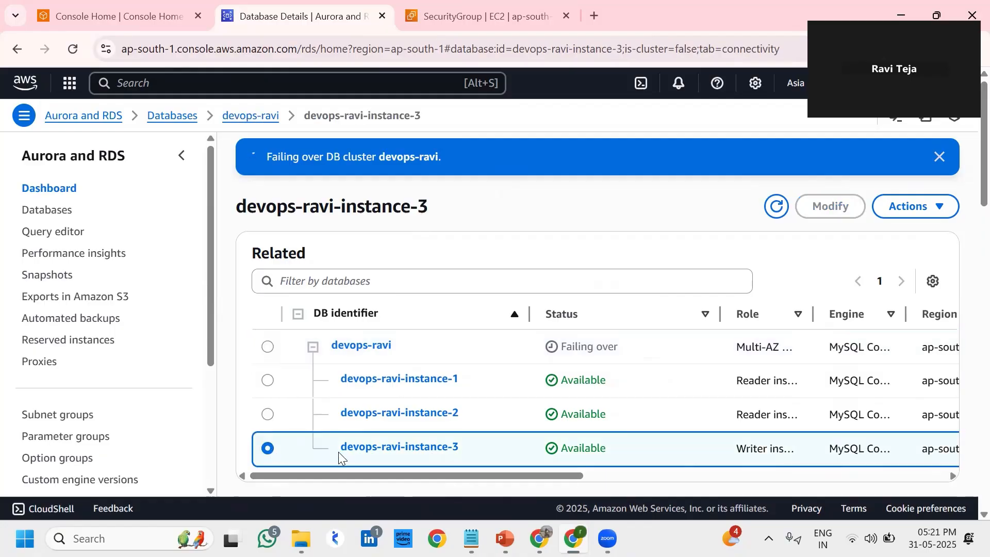
{"action": "scroll", "coordinate": [338, 452], "scroll_direction": "down", "scroll_amount": 3}
{"action": "scroll", "coordinate": [338, 452], "scroll_direction": "down", "scroll_amount": 2}
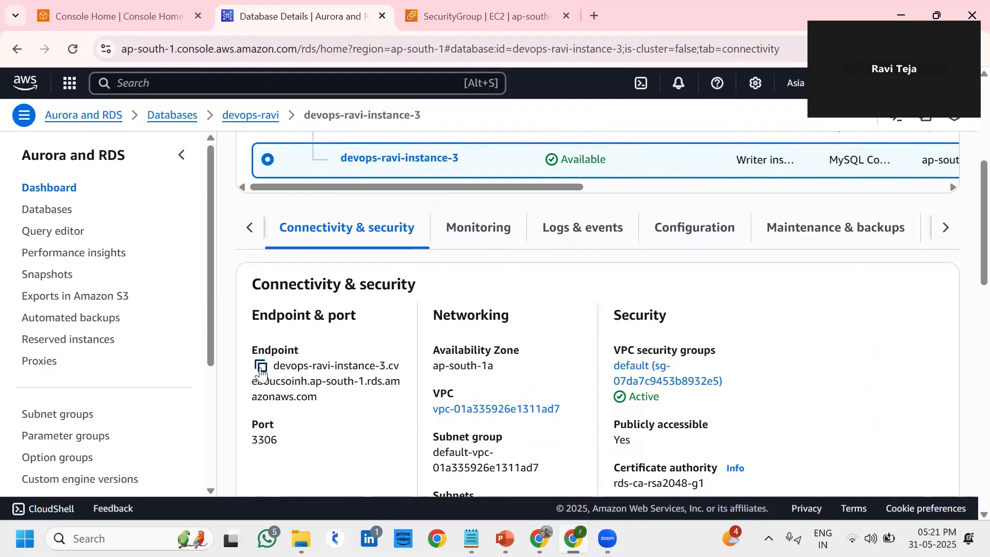
{"action": "left_click", "coordinate": [262, 367]}
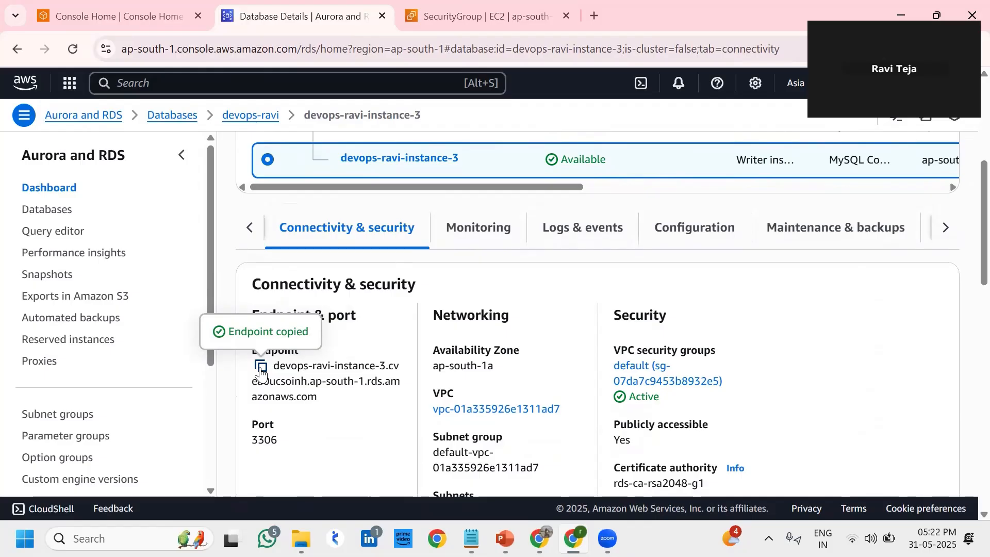
Review devops-ravi-instance-1's details, now a reader, including Connectivity & security
{"action": "scroll", "coordinate": [261, 367], "scroll_direction": "up", "scroll_amount": 4}
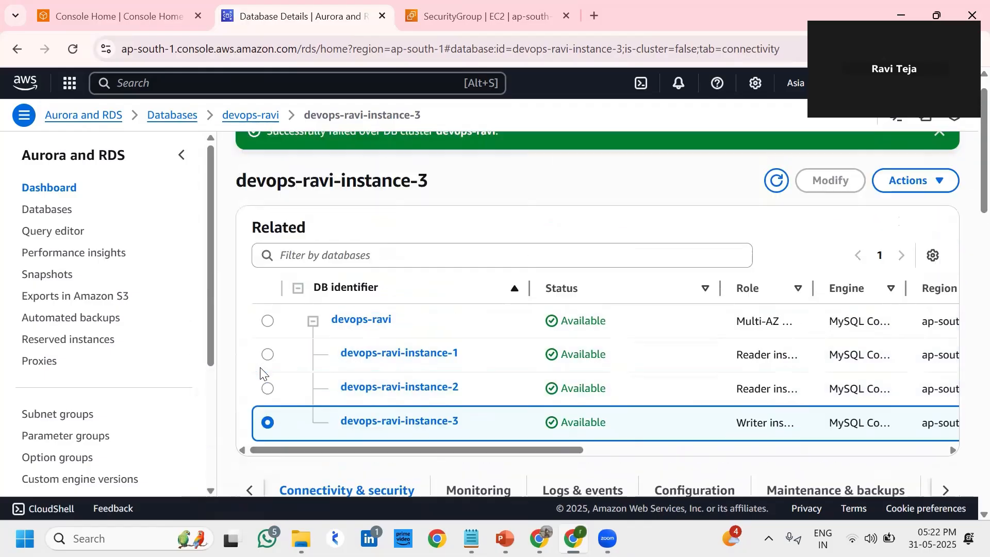
{"action": "left_click", "coordinate": [367, 372]}
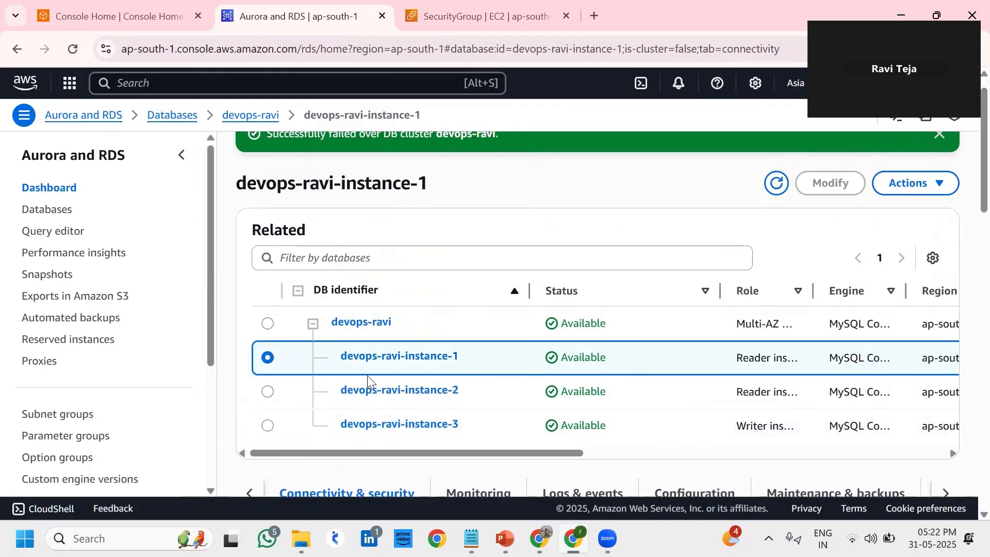
{"action": "scroll", "coordinate": [310, 369], "scroll_direction": "down", "scroll_amount": 5}
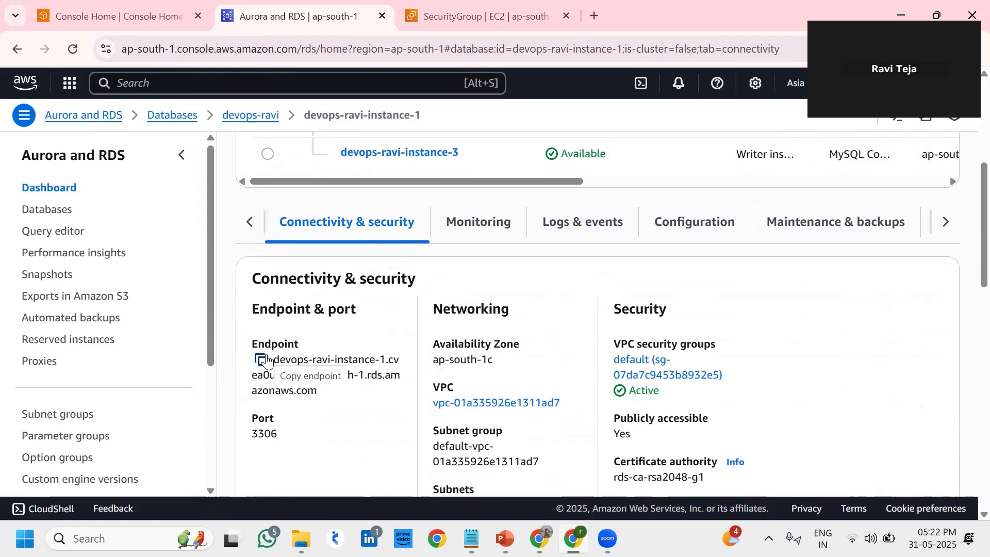
{"action": "scroll", "coordinate": [267, 359], "scroll_direction": "up", "scroll_amount": 5}
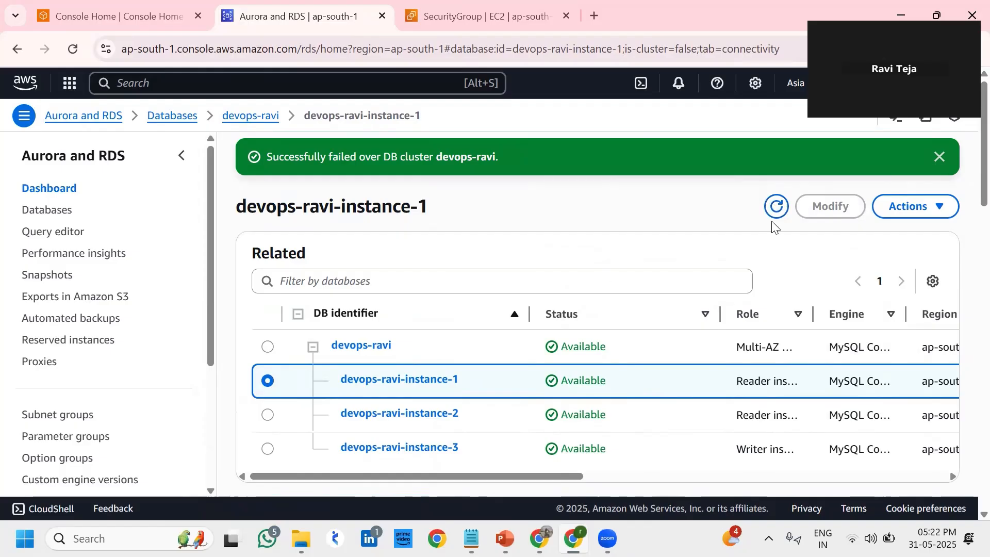
Modify the devops-ravi cluster to uncheck Enable deletion protection and apply the change
{"action": "left_click", "coordinate": [266, 346]}
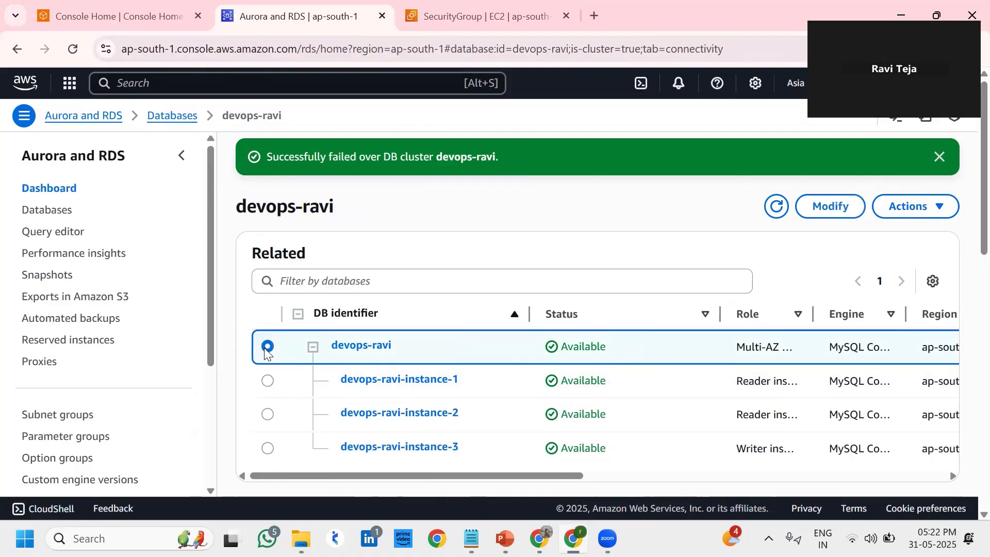
{"action": "left_click", "coordinate": [891, 213]}
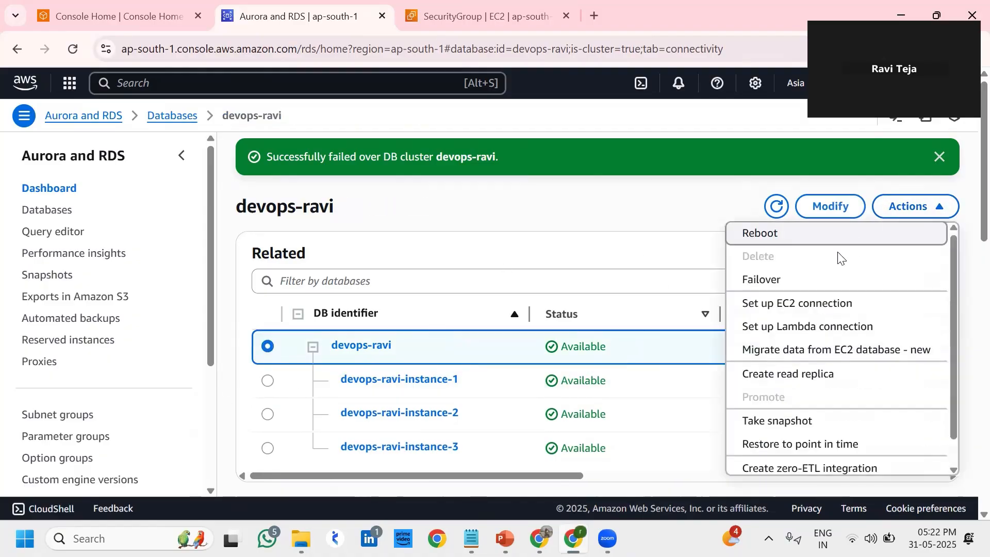
{"action": "left_click", "coordinate": [830, 207]}
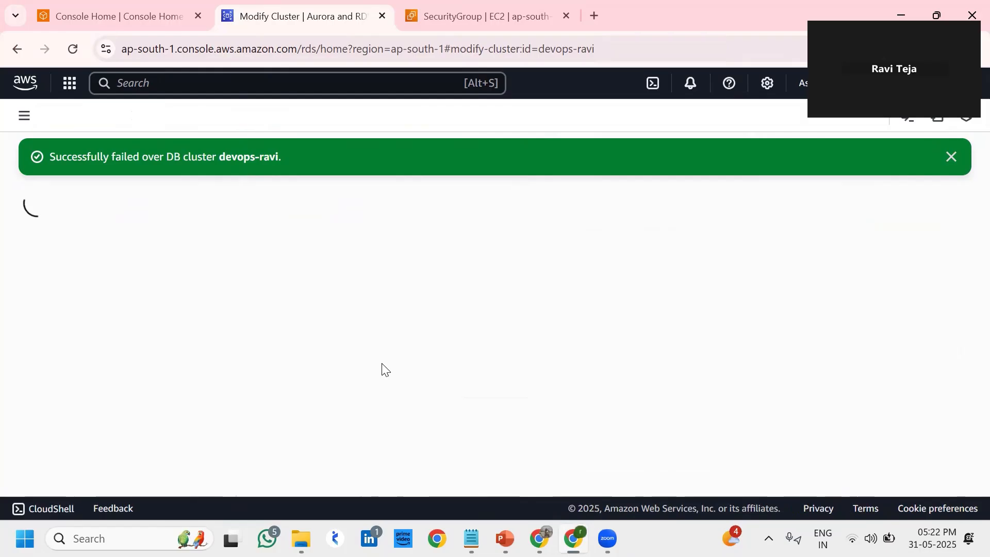
{"action": "scroll", "coordinate": [317, 379], "scroll_direction": "down", "scroll_amount": 15}
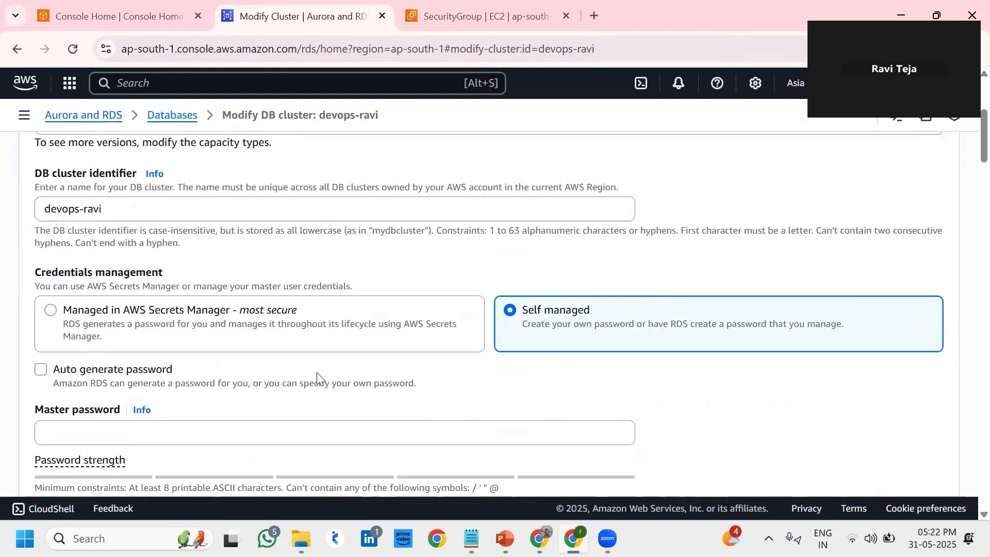
{"action": "scroll", "coordinate": [317, 379], "scroll_direction": "down", "scroll_amount": 15}
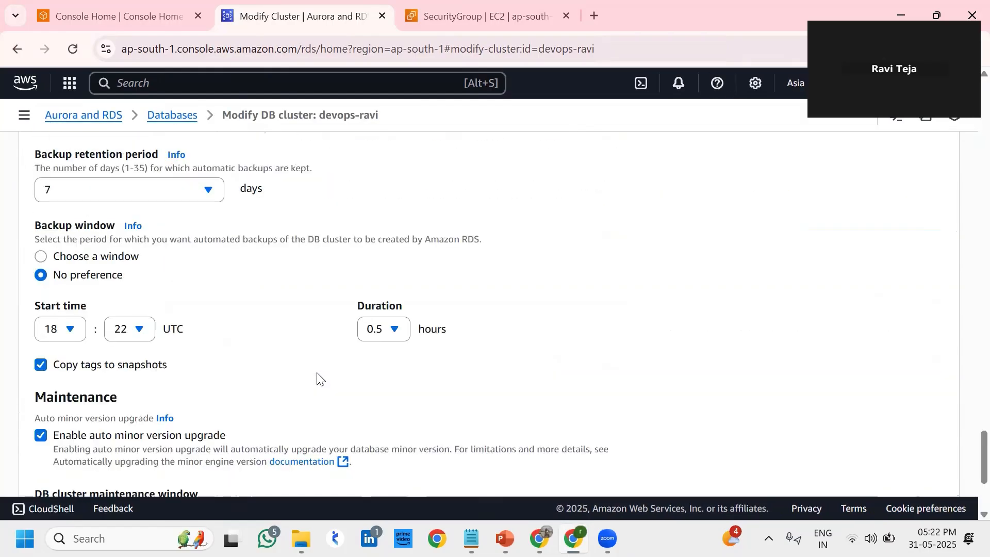
{"action": "scroll", "coordinate": [317, 379], "scroll_direction": "down", "scroll_amount": 3}
{"action": "left_click", "coordinate": [41, 389]}
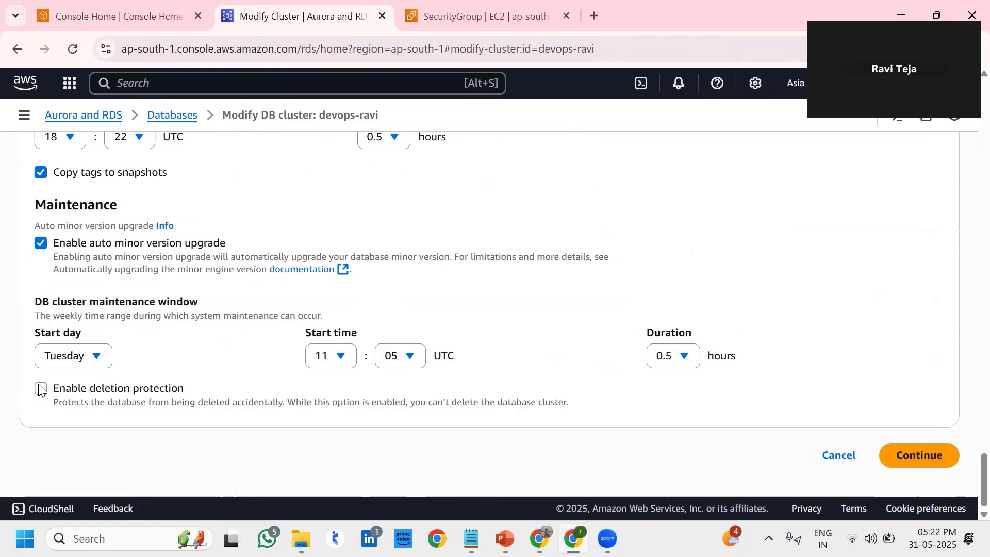
{"action": "left_click", "coordinate": [905, 456]}
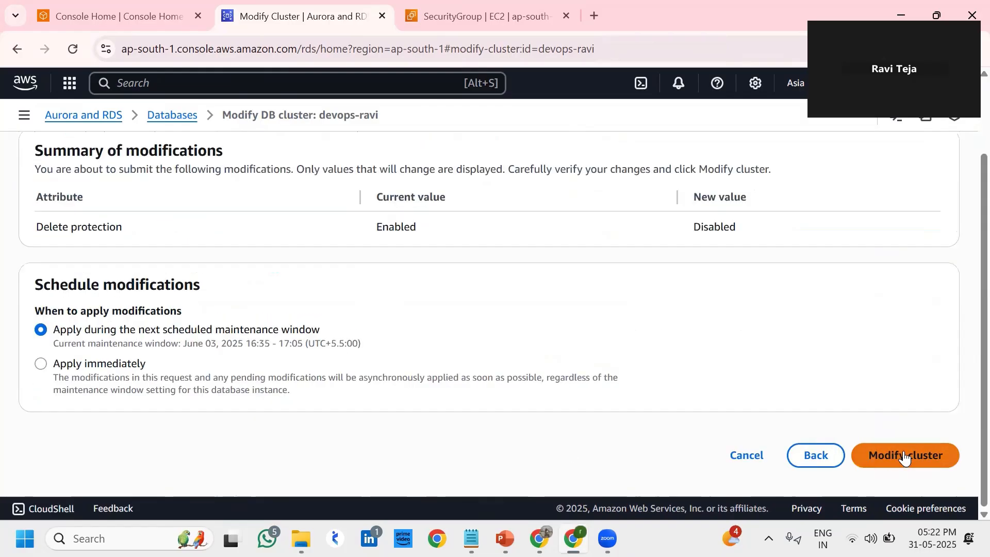
{"action": "left_click", "coordinate": [905, 455]}
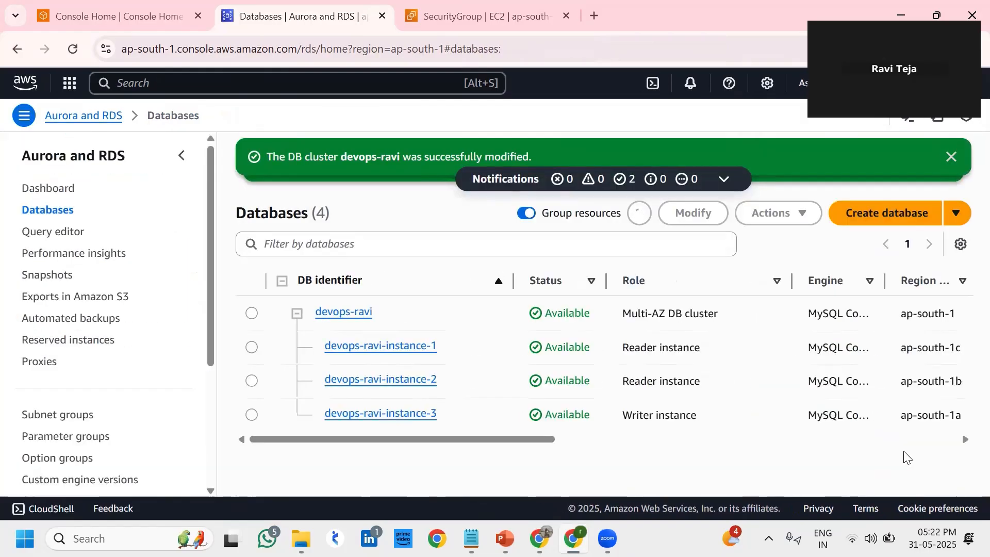
Delete devops-ravi with final snapshot devops-ravi-final-snapshot, confirming with 'delete me', then refresh the list
{"action": "left_click", "coordinate": [253, 314]}
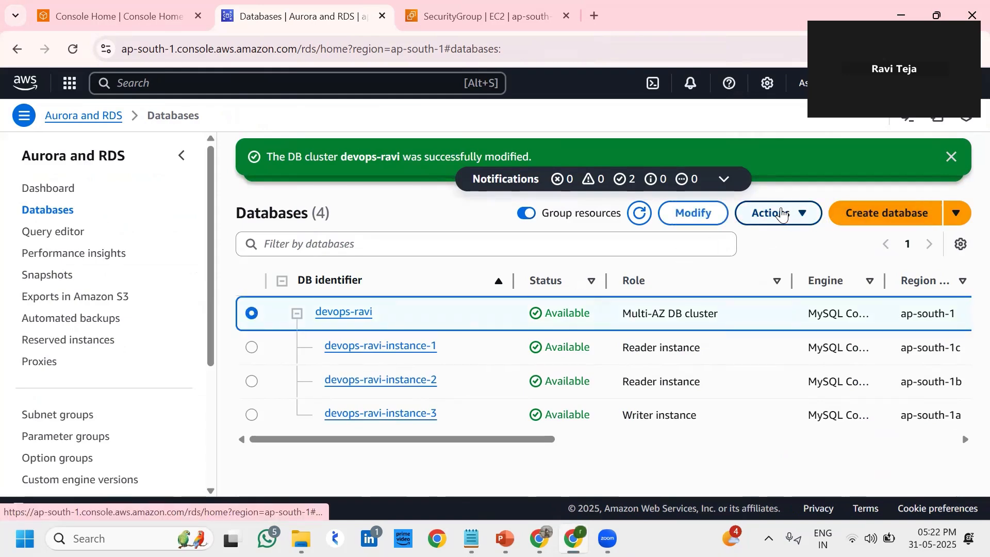
{"action": "left_click", "coordinate": [767, 212]}
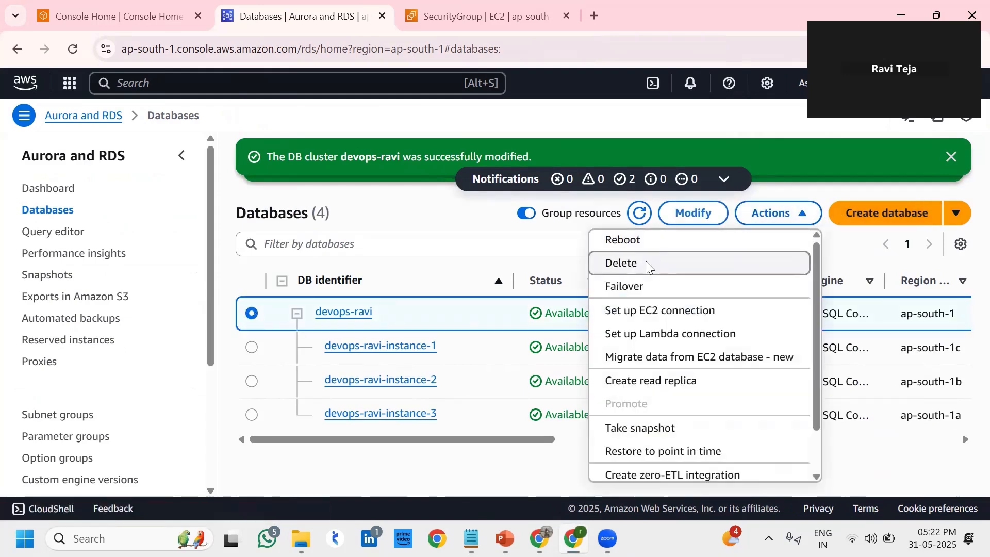
{"action": "left_click", "coordinate": [656, 269]}
{"action": "left_click", "coordinate": [354, 428]}
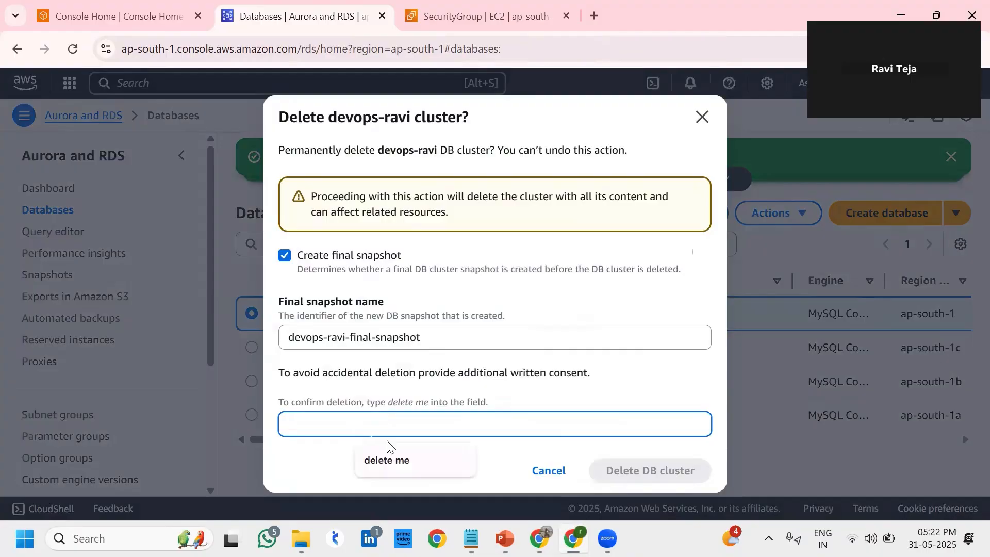
{"action": "left_click", "coordinate": [407, 469]}
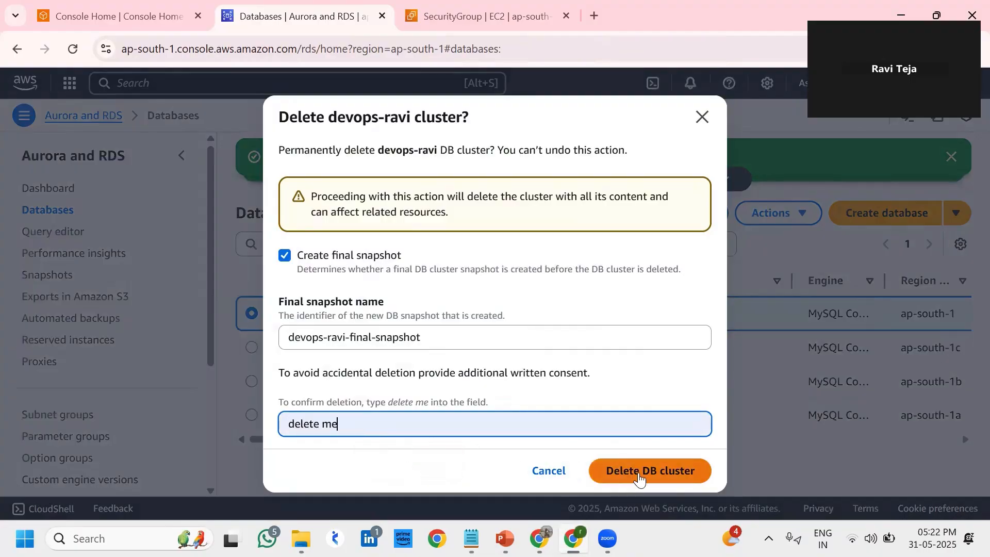
{"action": "left_click", "coordinate": [639, 472]}
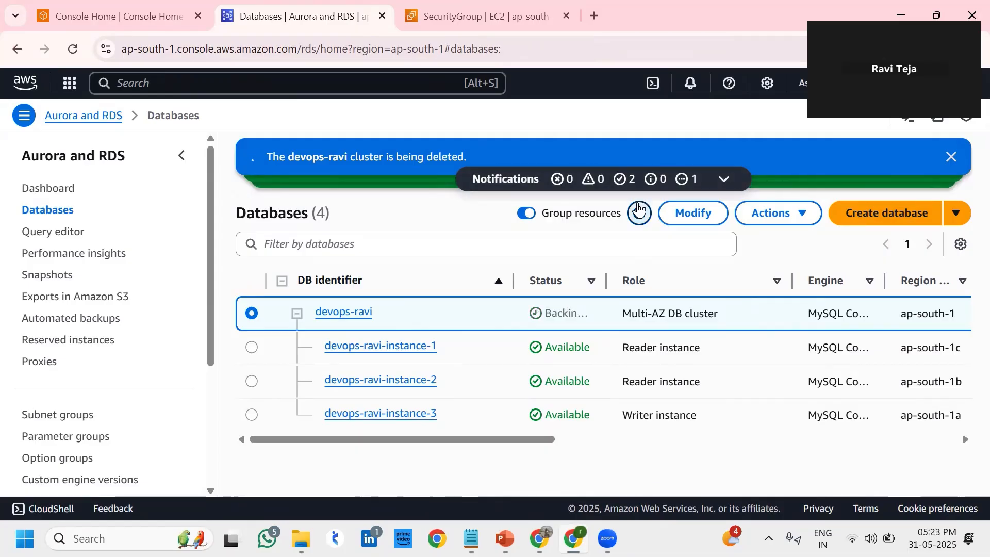
{"action": "left_click", "coordinate": [640, 210]}
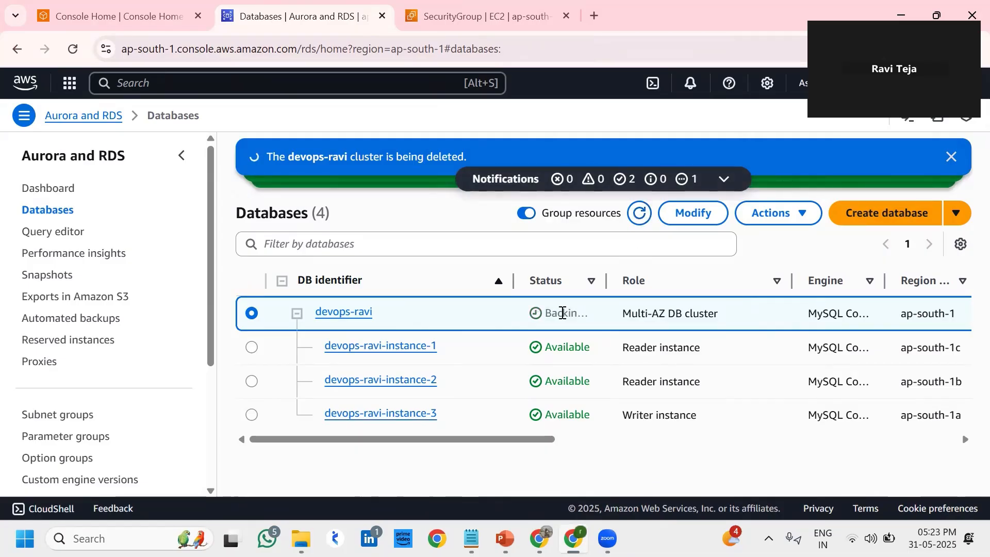